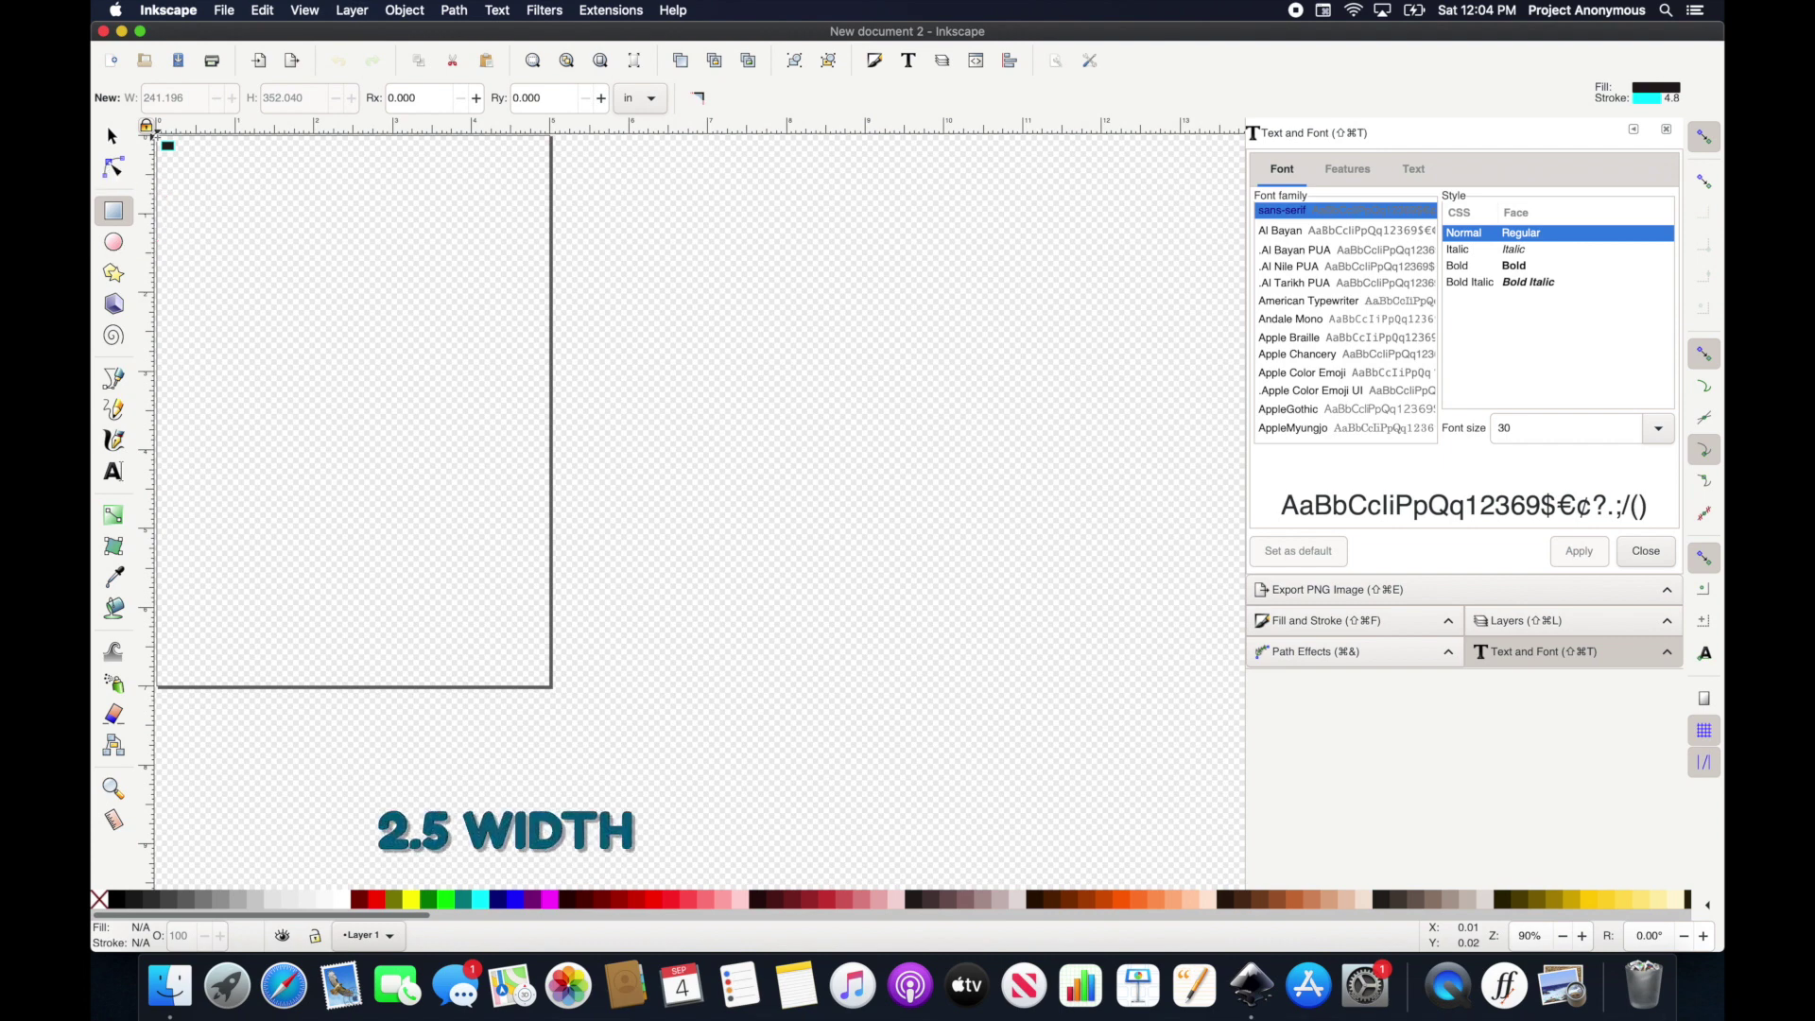
# Draw a rectangle about 2.6 × 3.6 in at the page's top-left, add a top guide, and round its corners.
pyautogui.moveTo(157, 137)
pyautogui.mouseDown()
pyautogui.moveTo(357, 277)
pyautogui.moveTo(363, 425)
pyautogui.mouseUp()
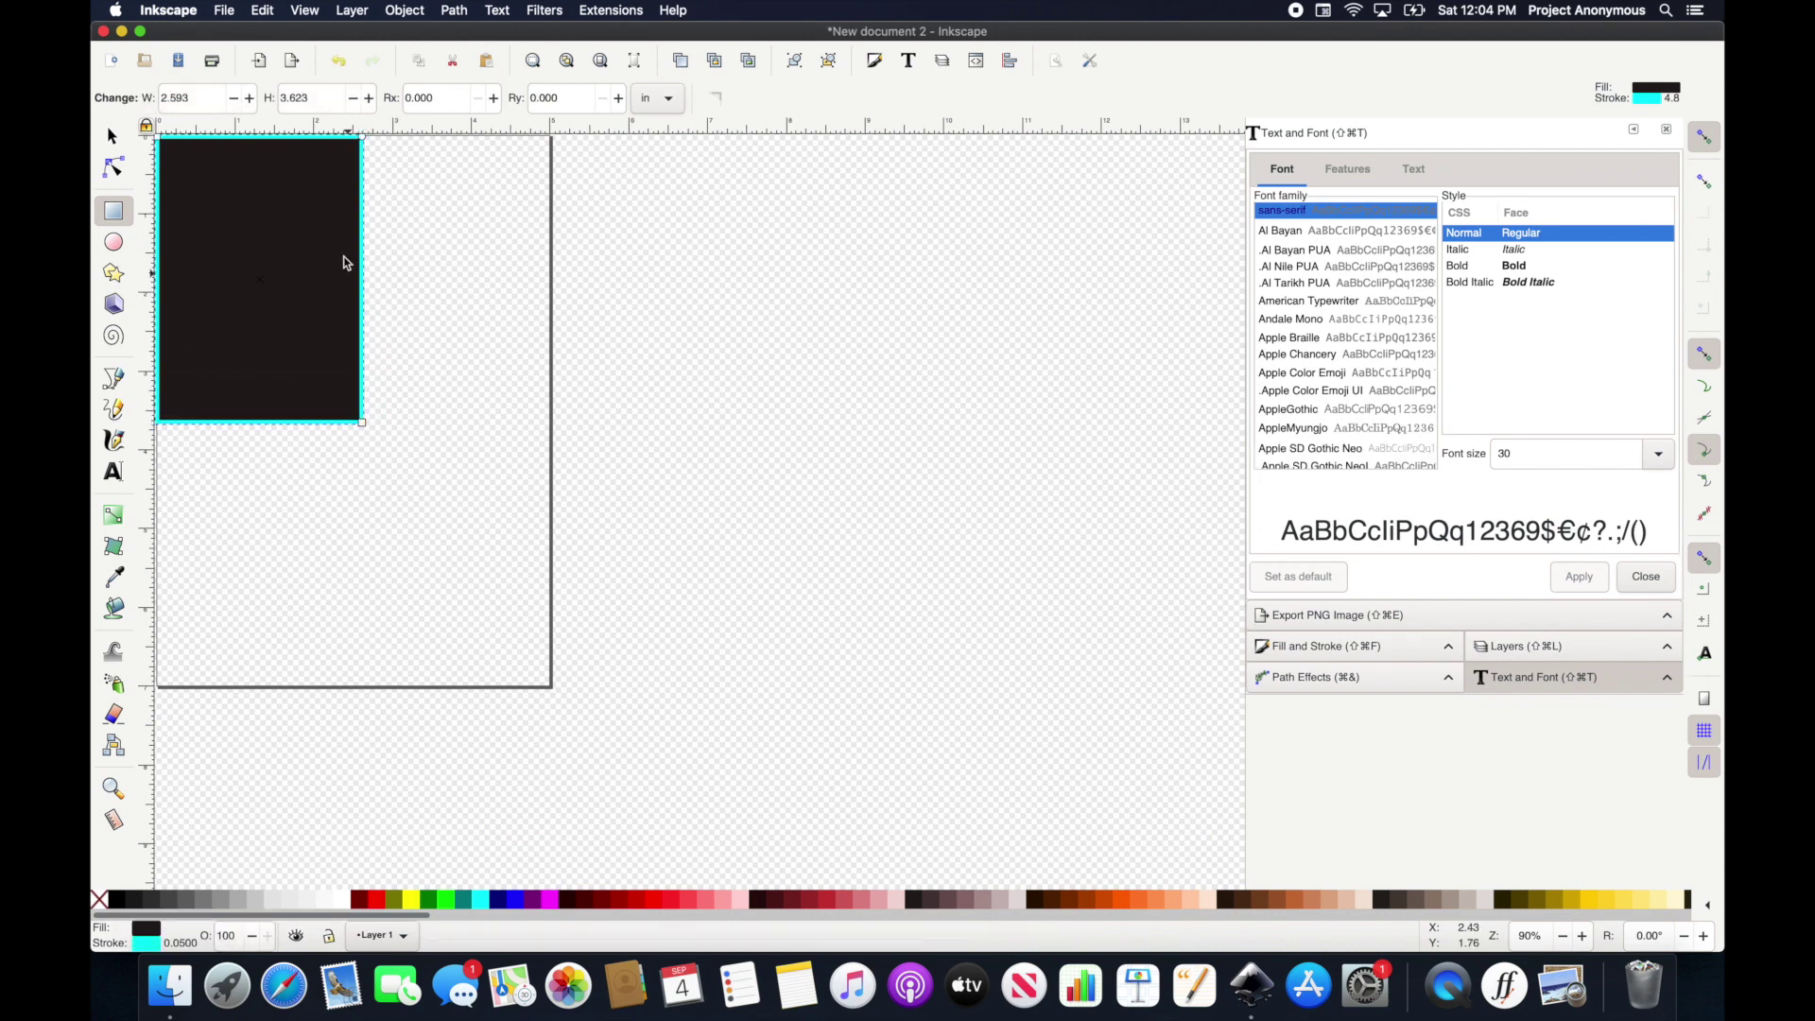
pyautogui.moveTo(360, 131); pyautogui.dragTo(365, 142)
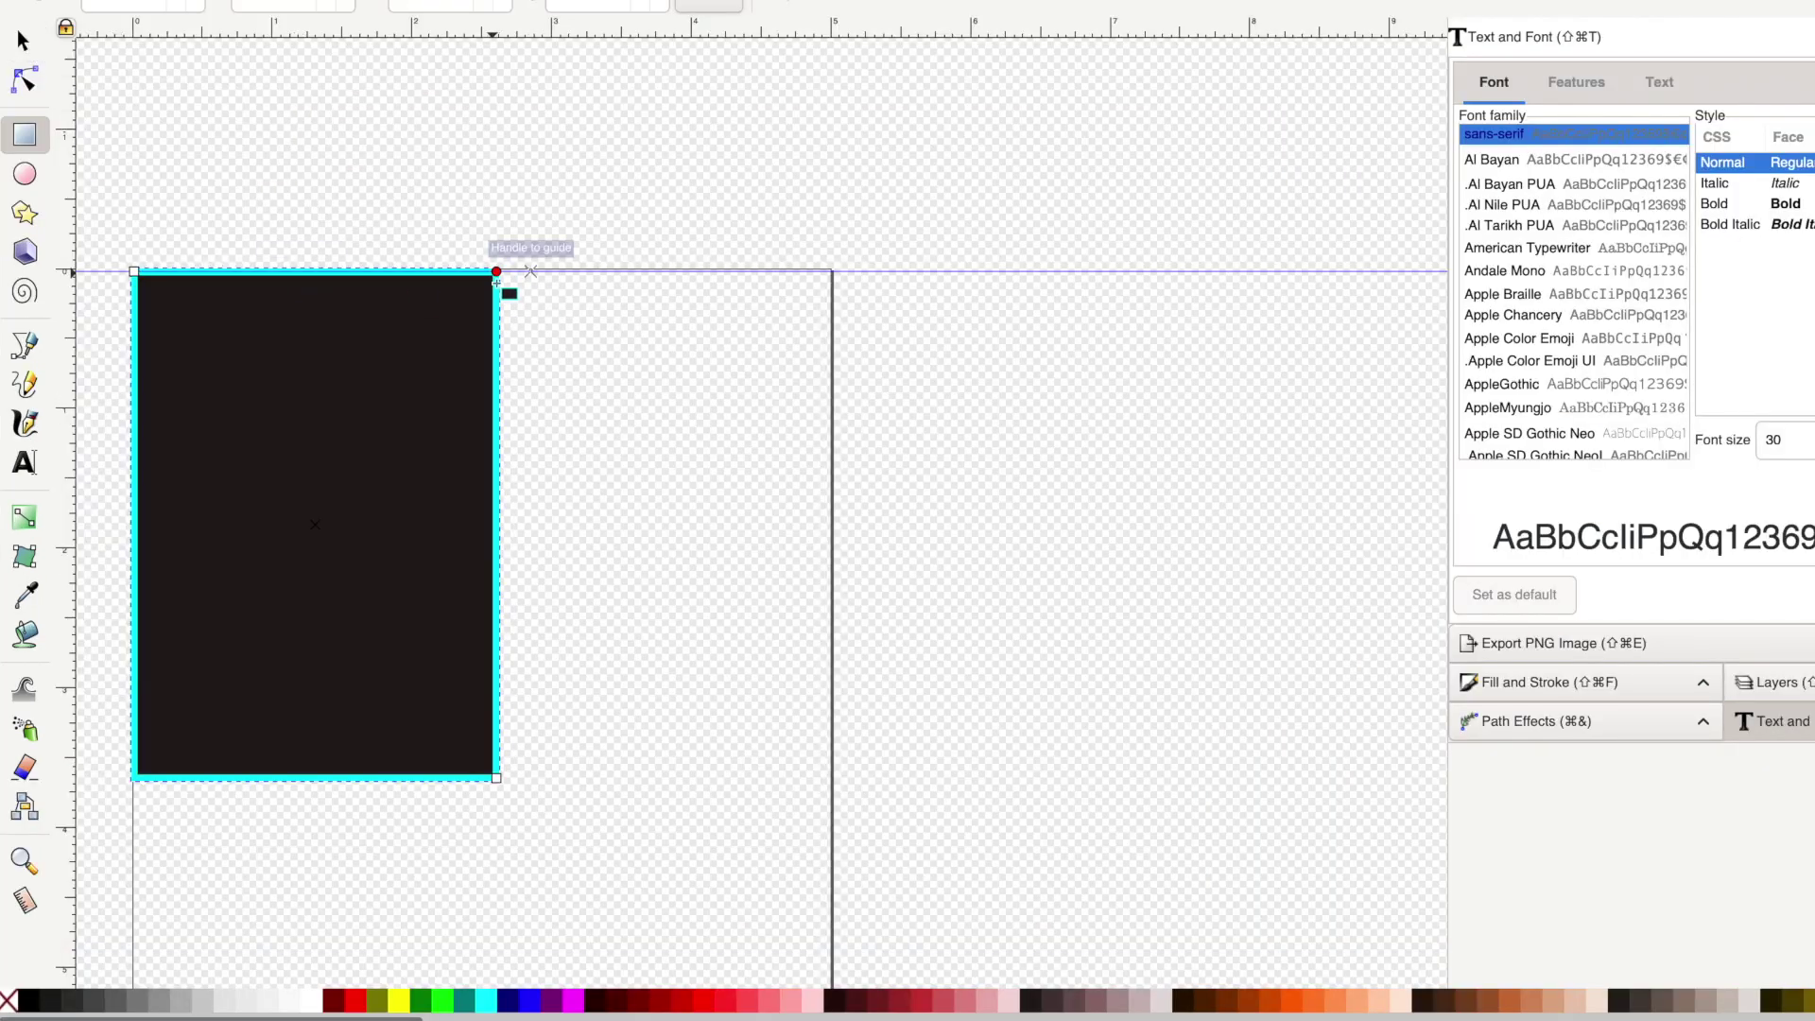
pyautogui.moveTo(497, 284); pyautogui.dragTo(496, 308)
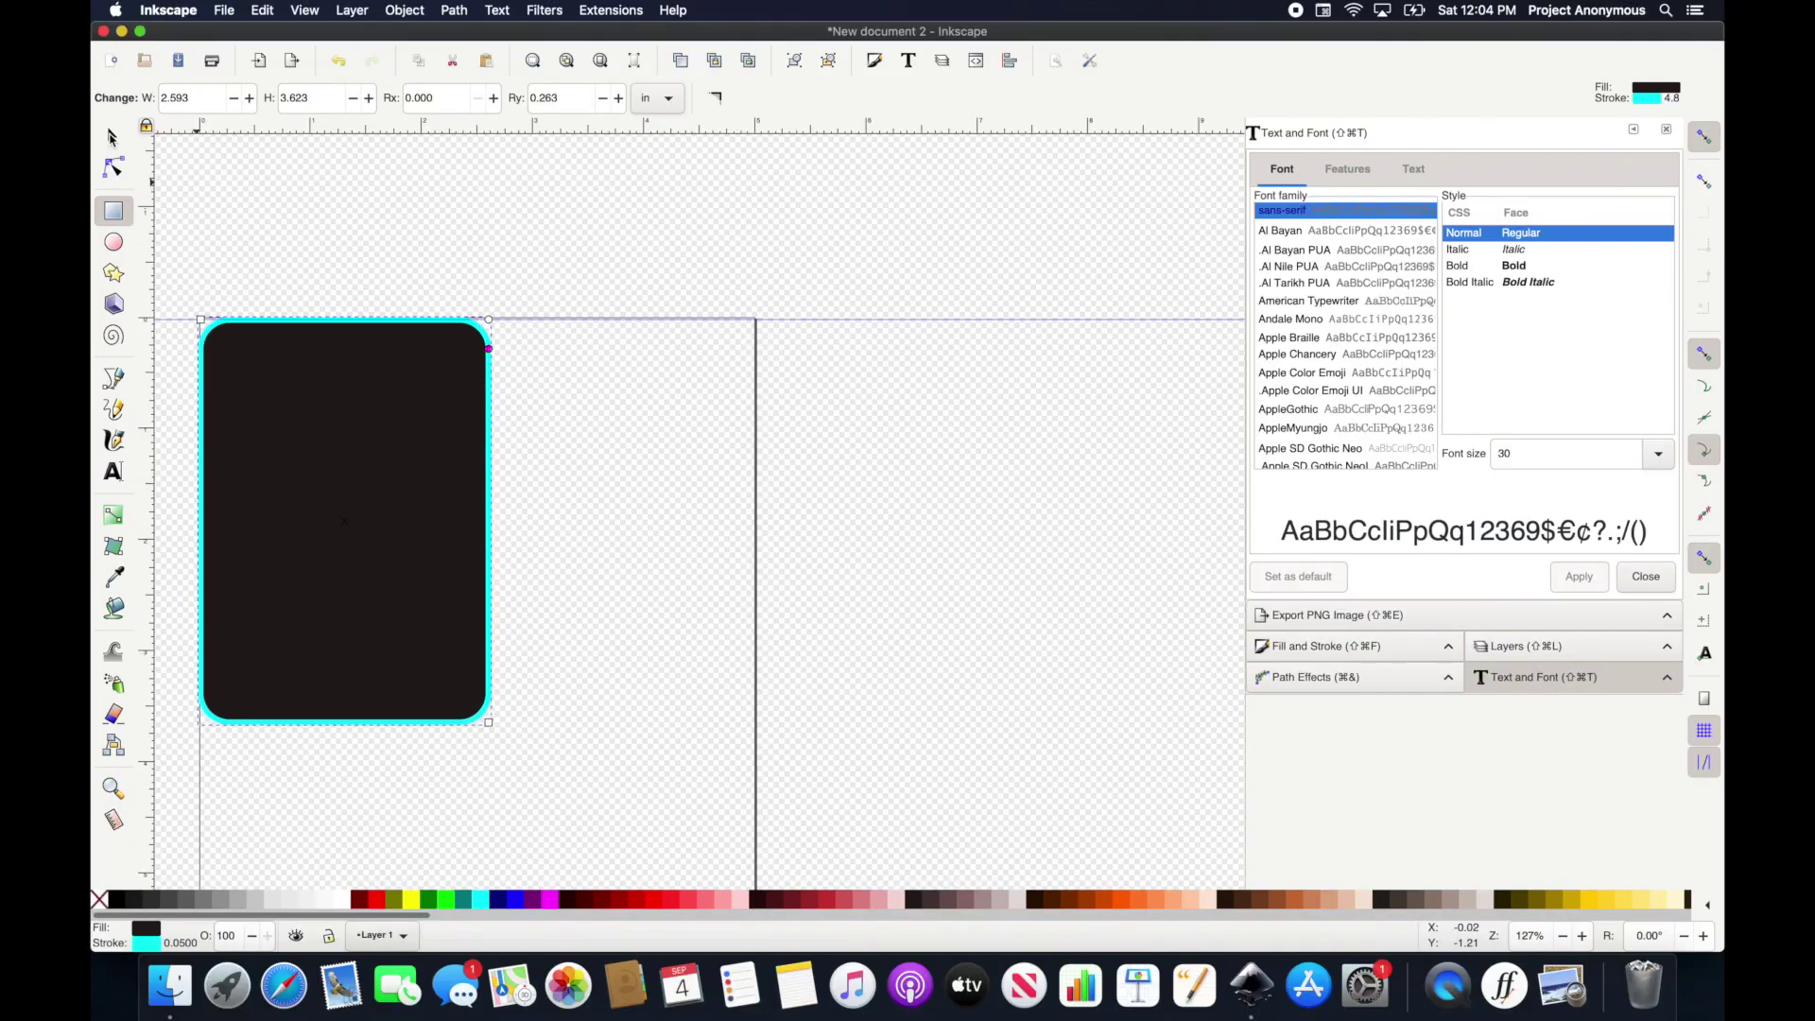
pyautogui.press('s')
pyautogui.scroll(-4, 417, 548)
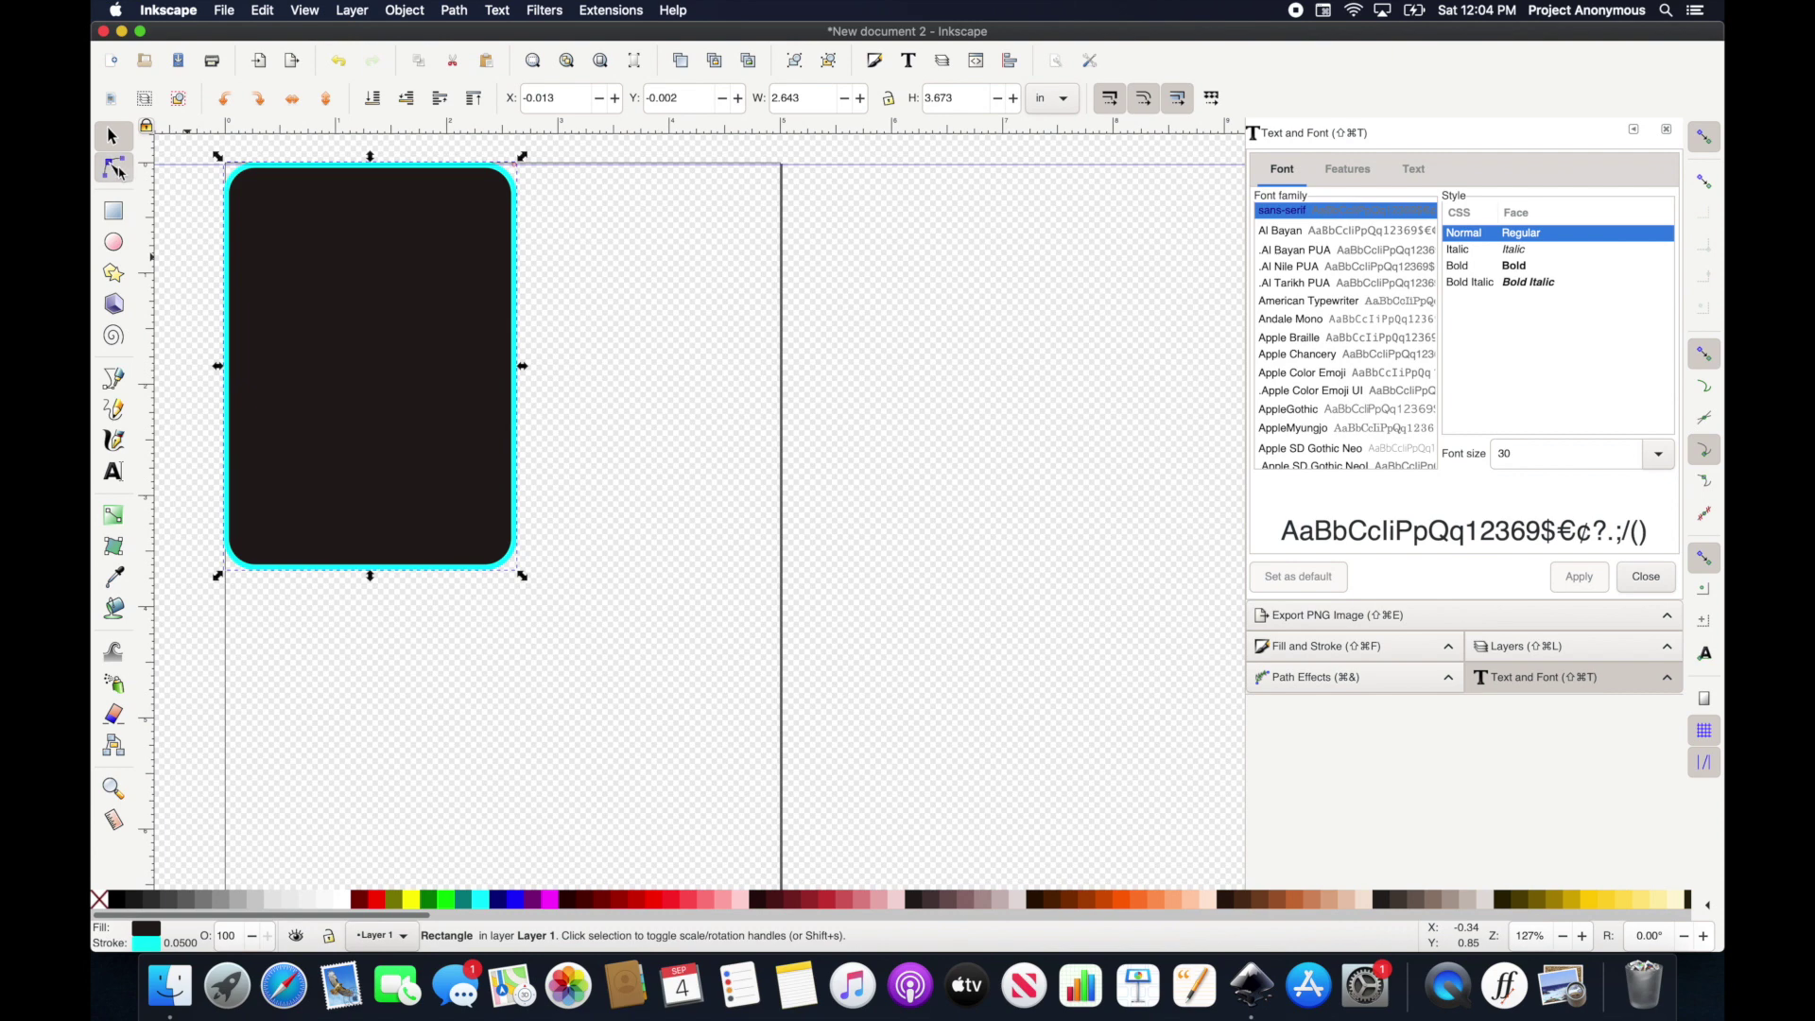
pyautogui.click(114, 169)
pyautogui.click(112, 136)
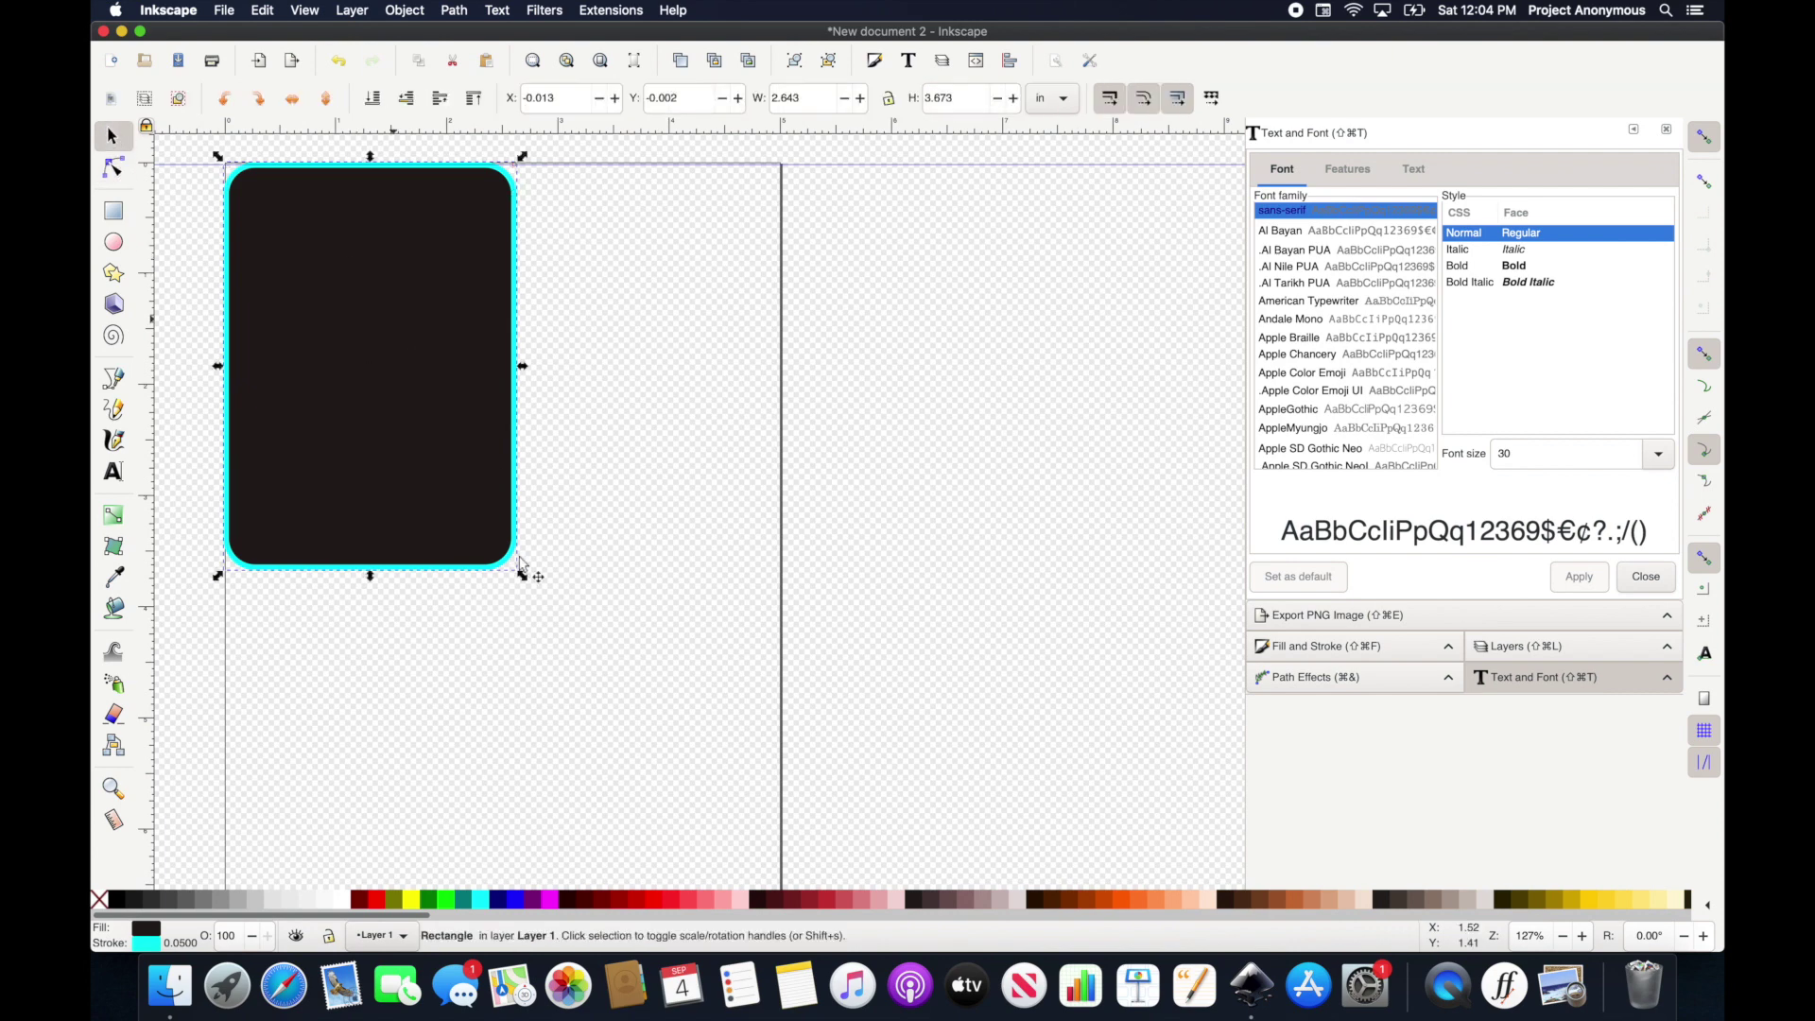
# Remove the rectangle's fill, give it a green stroke, and convert it to a path.
pyautogui.click(99, 898)
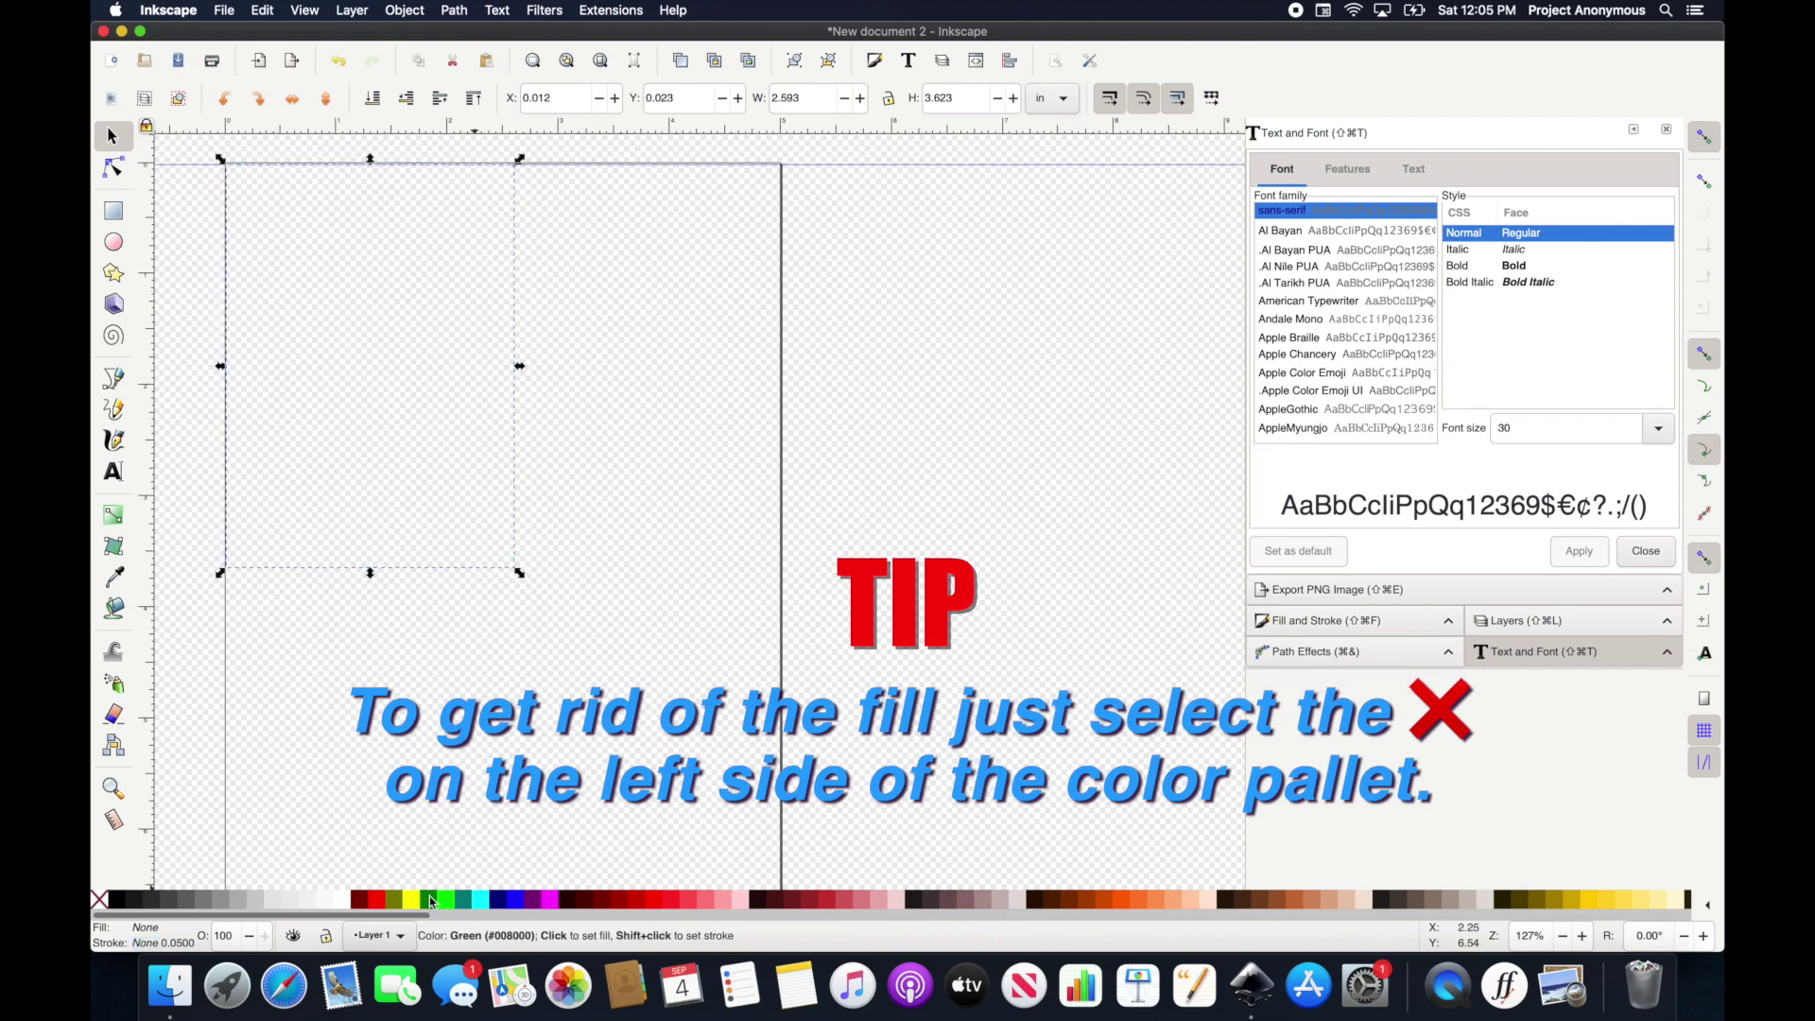
pyautogui.keyDown('shift'); pyautogui.click(430, 898); pyautogui.keyUp('shift')
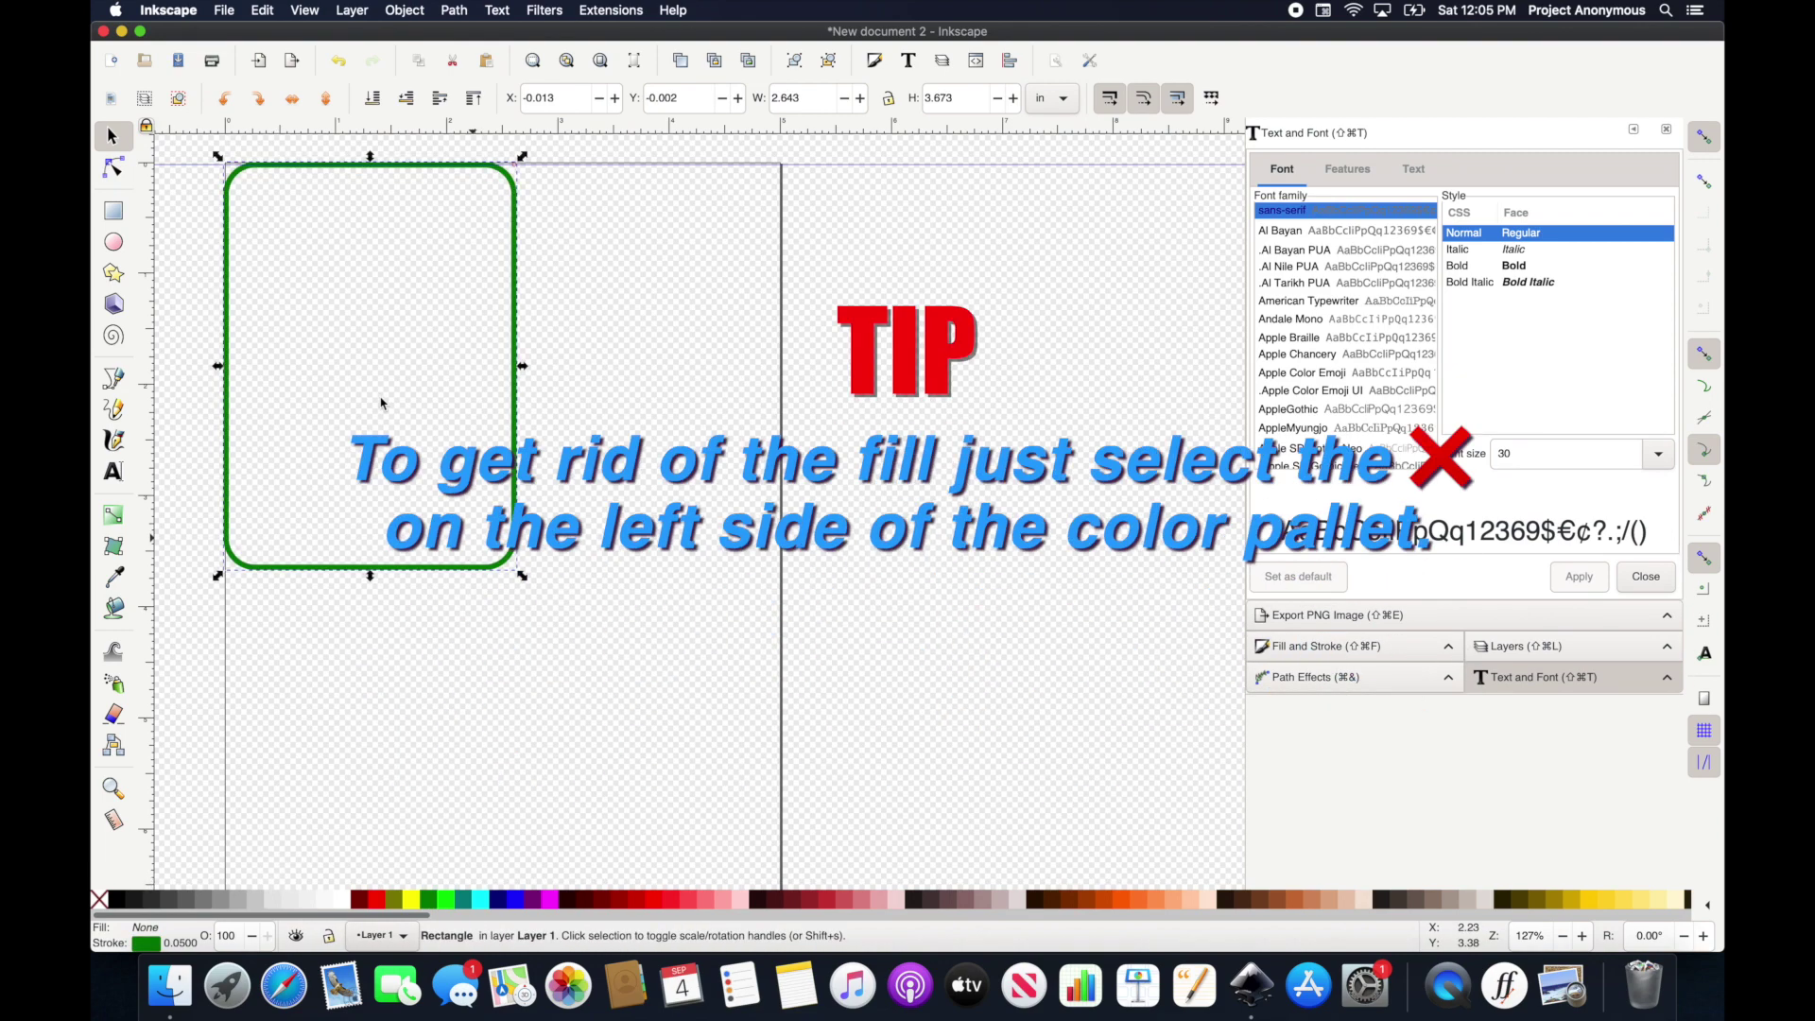
pyautogui.click(113, 169)
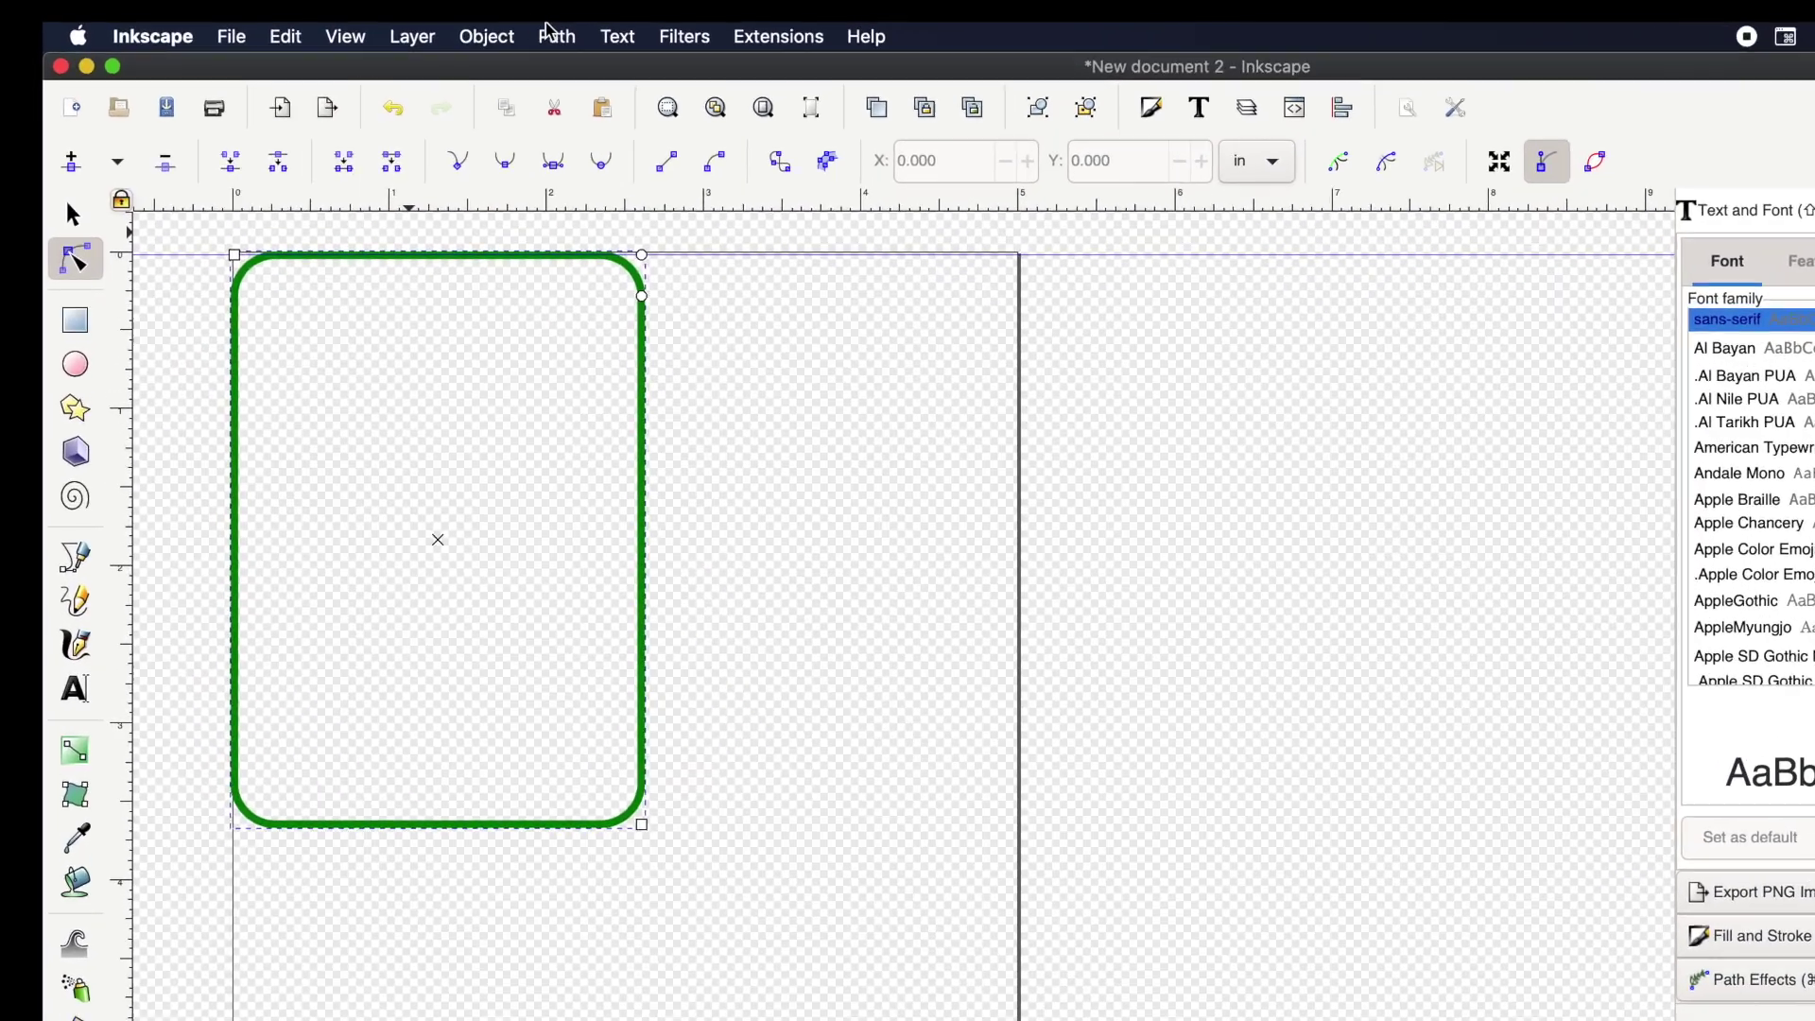
pyautogui.click(453, 2)
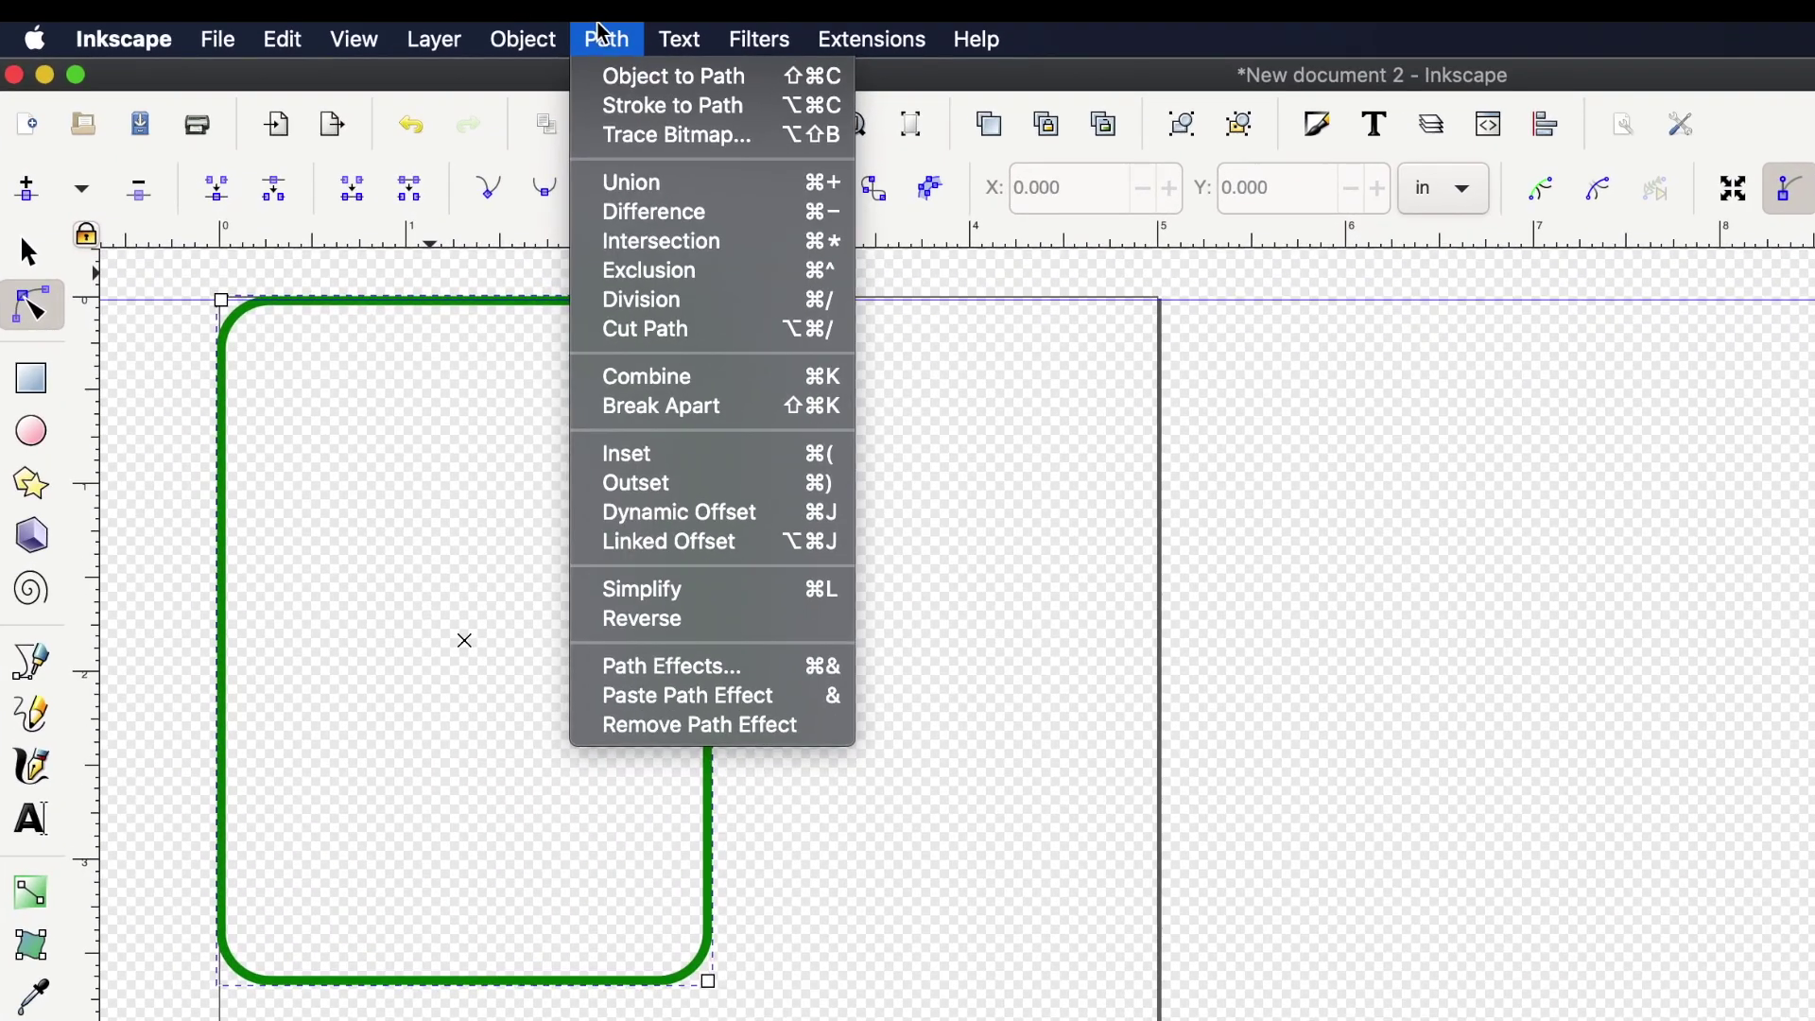
pyautogui.click(455, 4)
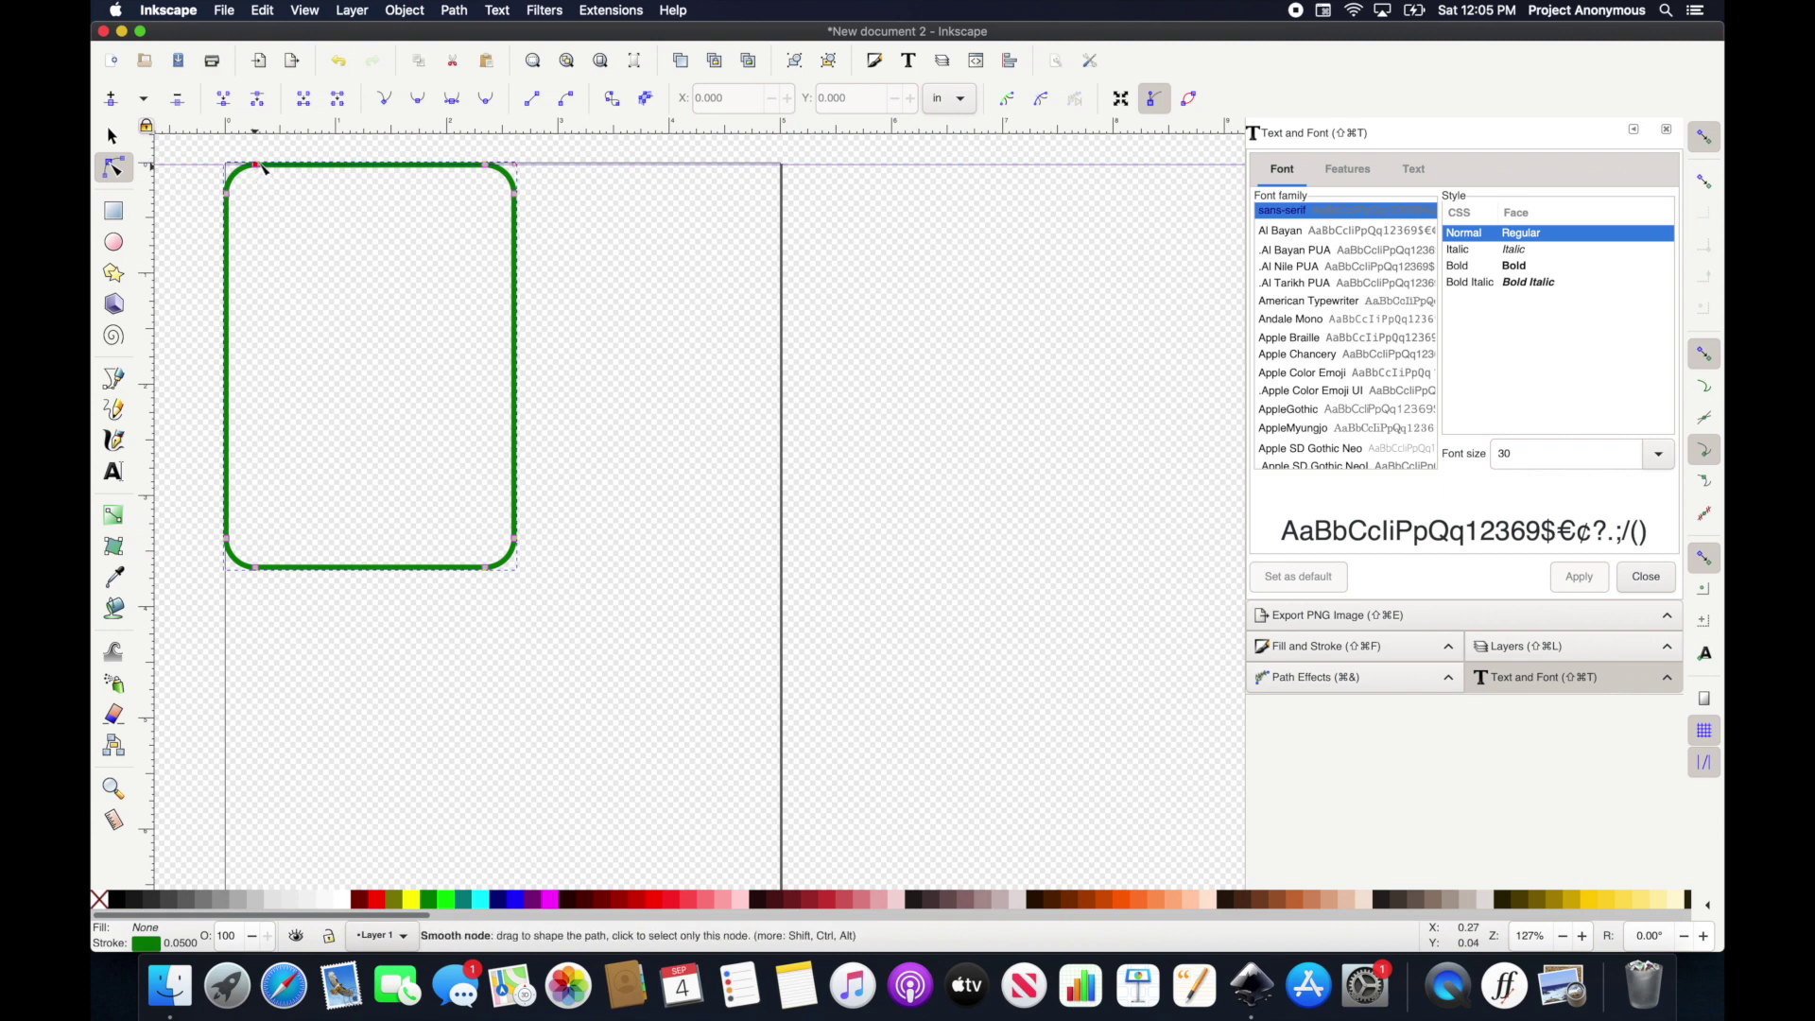
# Delete the straight top segment between the two top nodes, leaving the outline open.
pyautogui.click(256, 166)
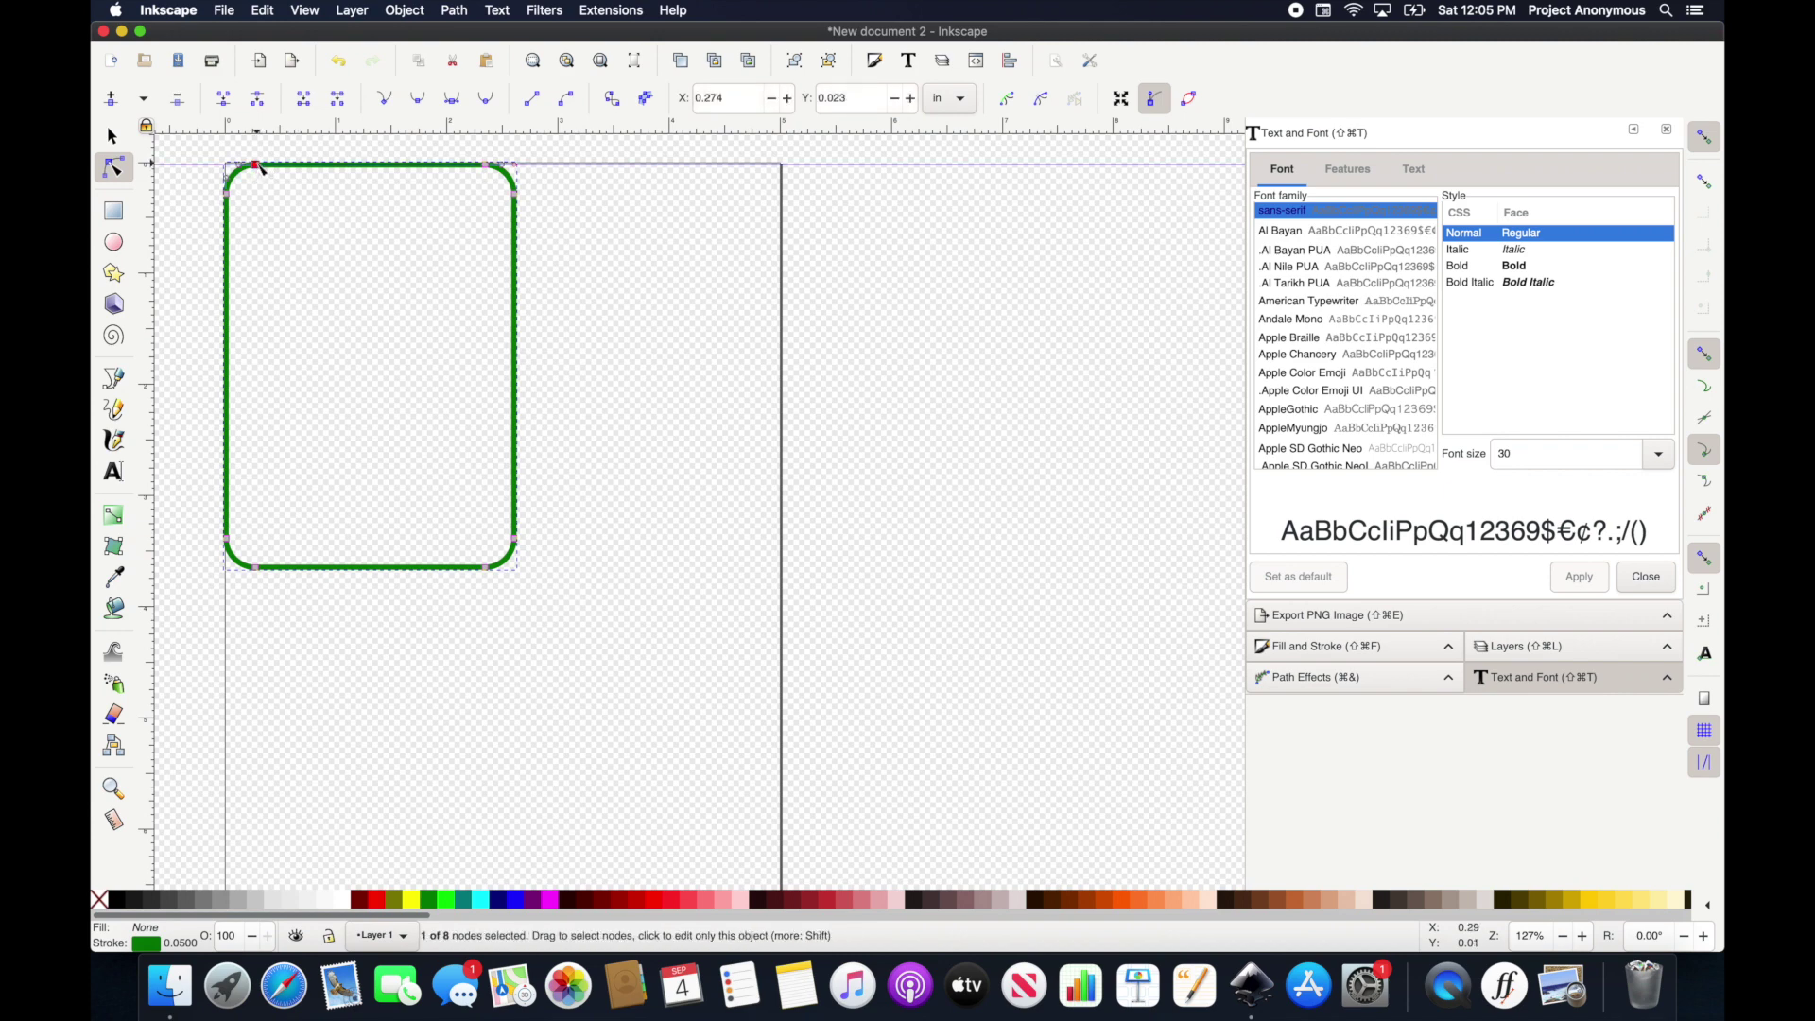
pyautogui.hotkey('shift', 'alt', 'd')
pyautogui.click(377, 166)
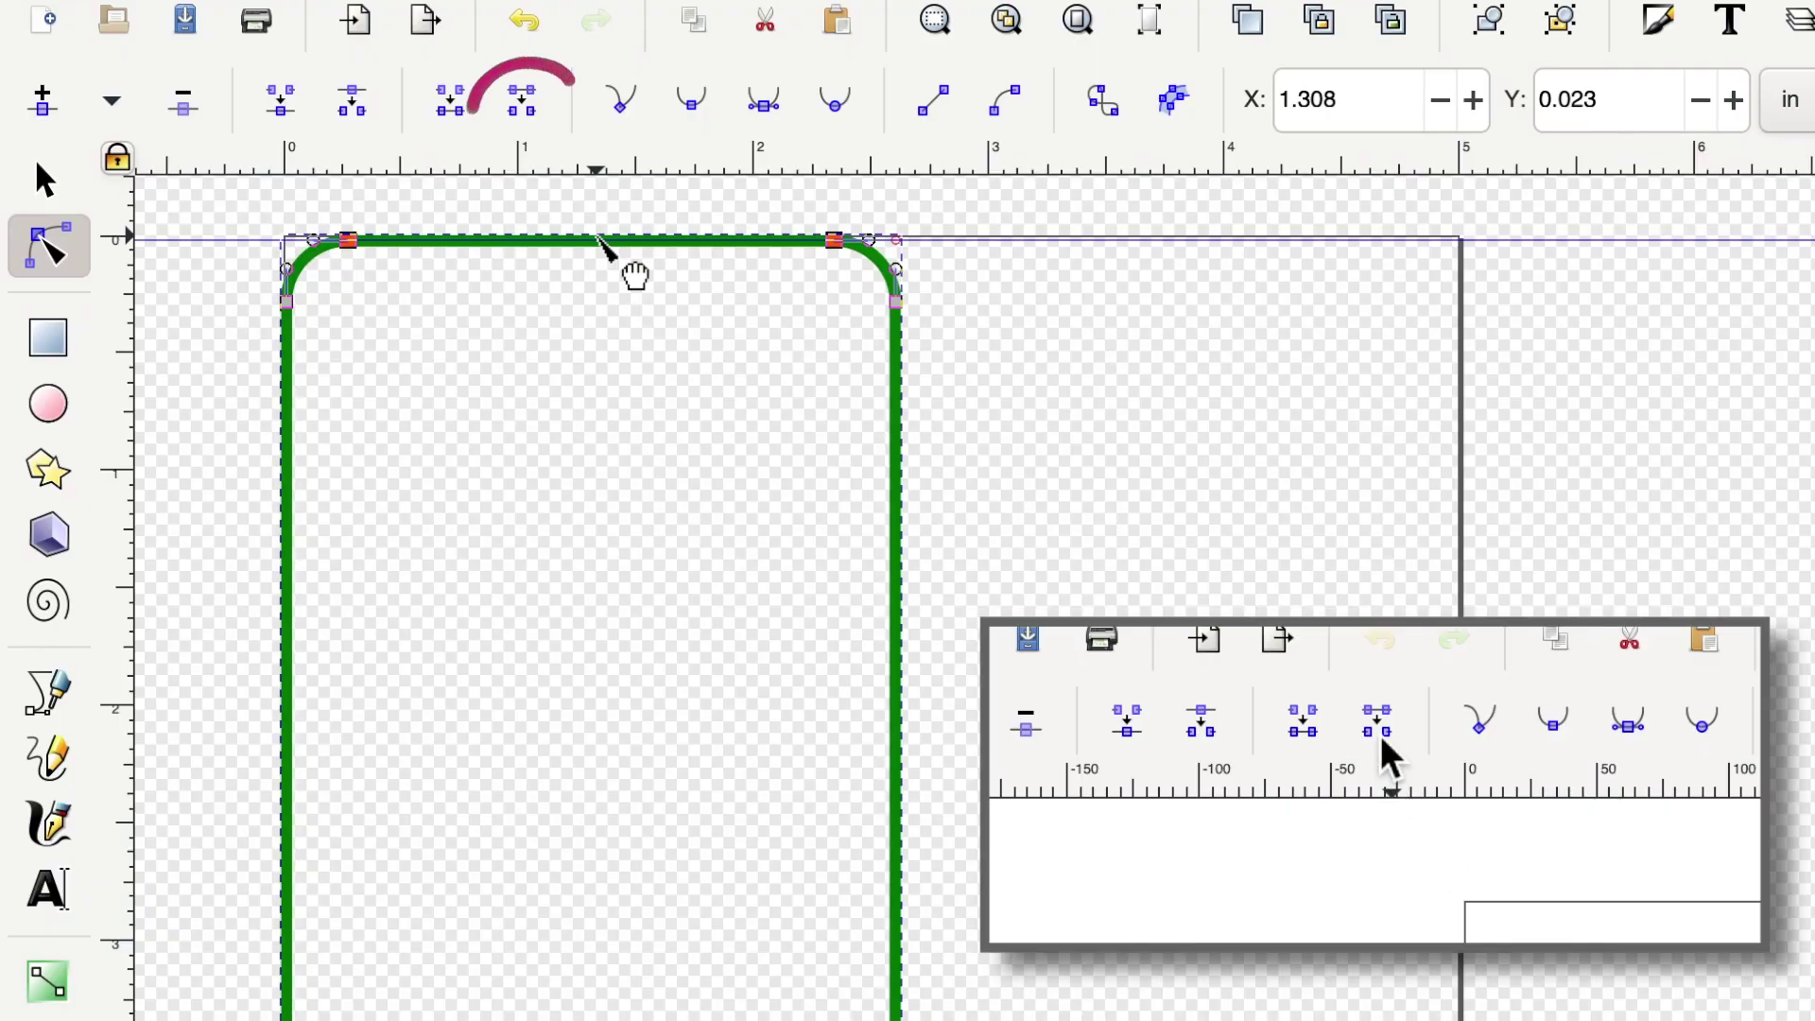
pyautogui.click(518, 106)
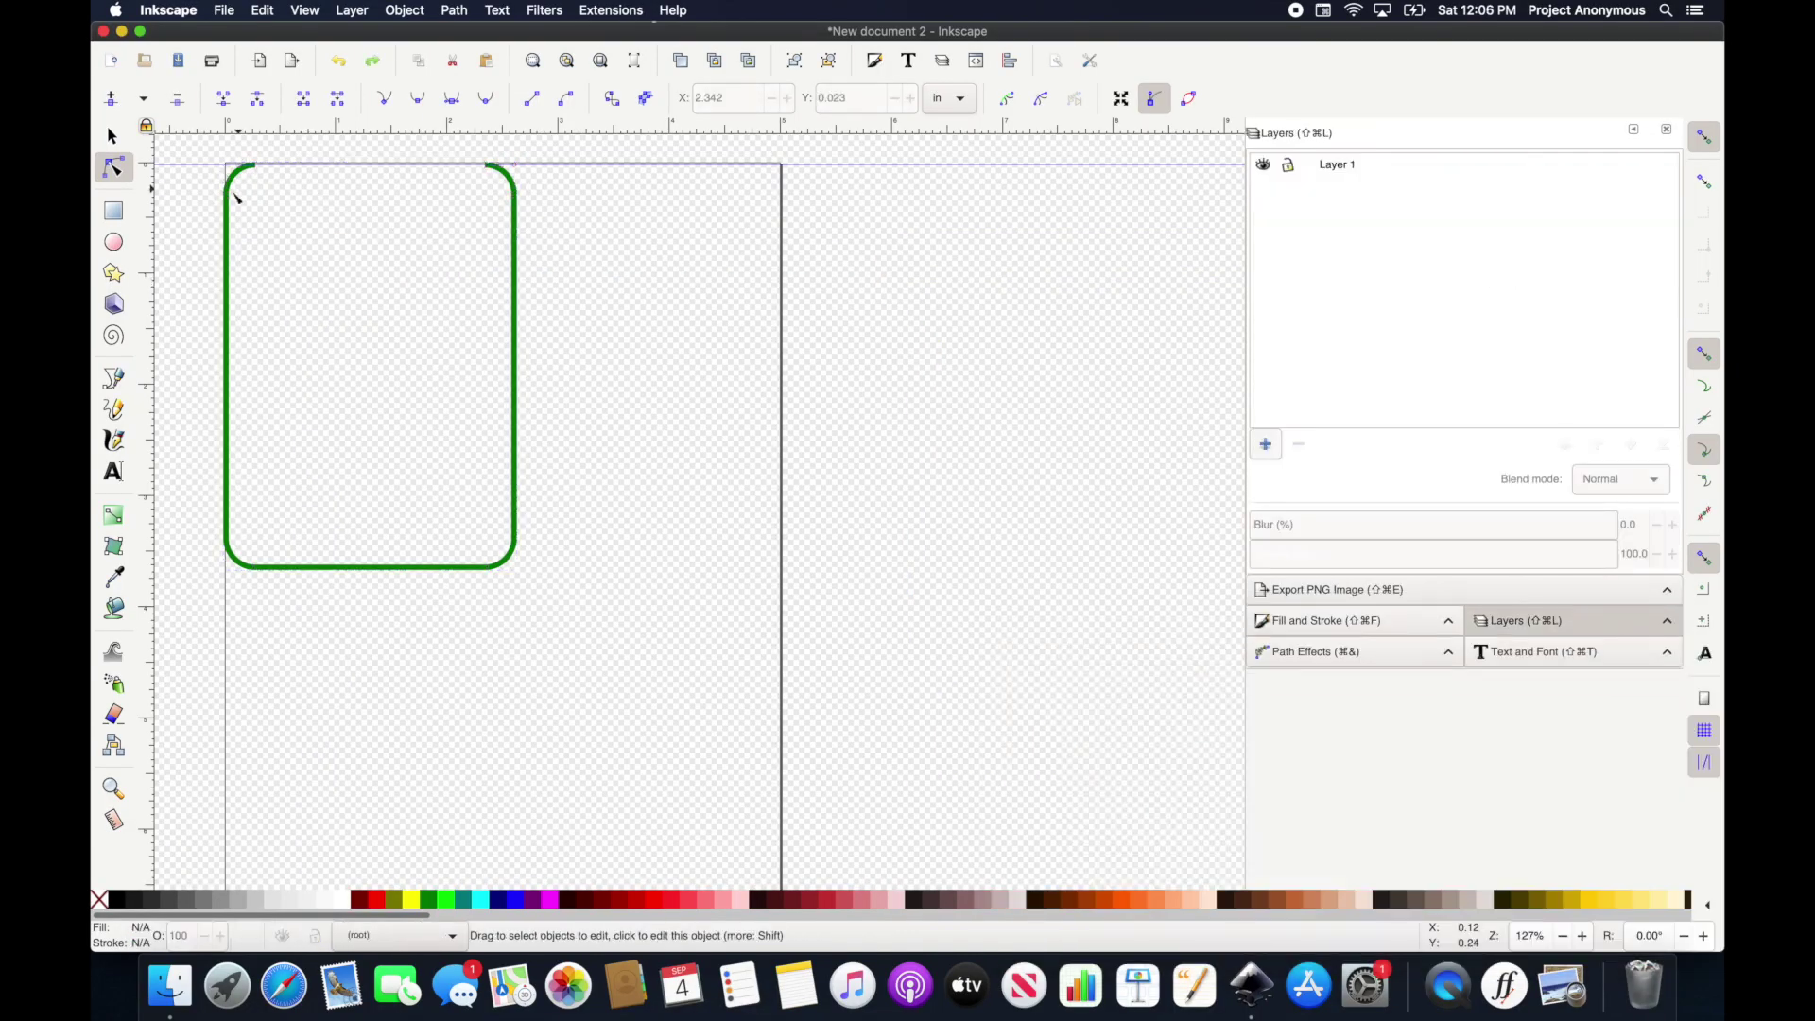
# Draw a three-point path across the open top, from the left end through a low middle point to the right end.
pyautogui.press('b')
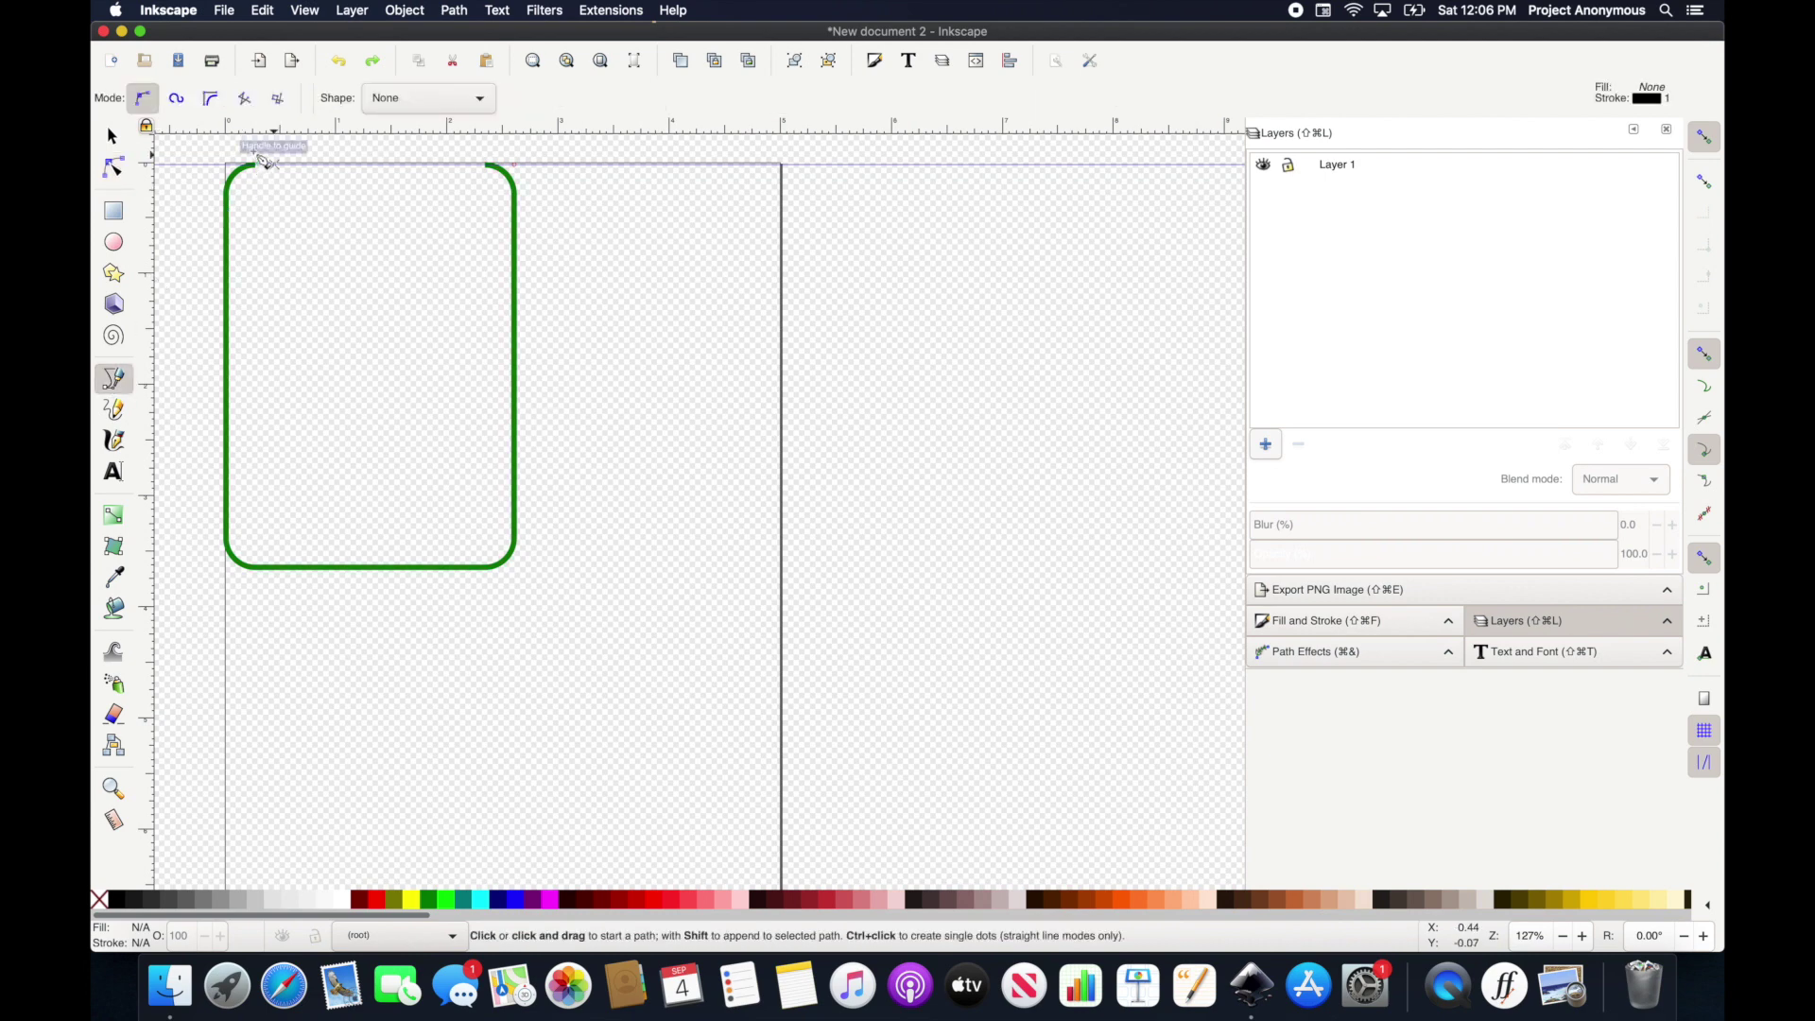
pyautogui.click(255, 165)
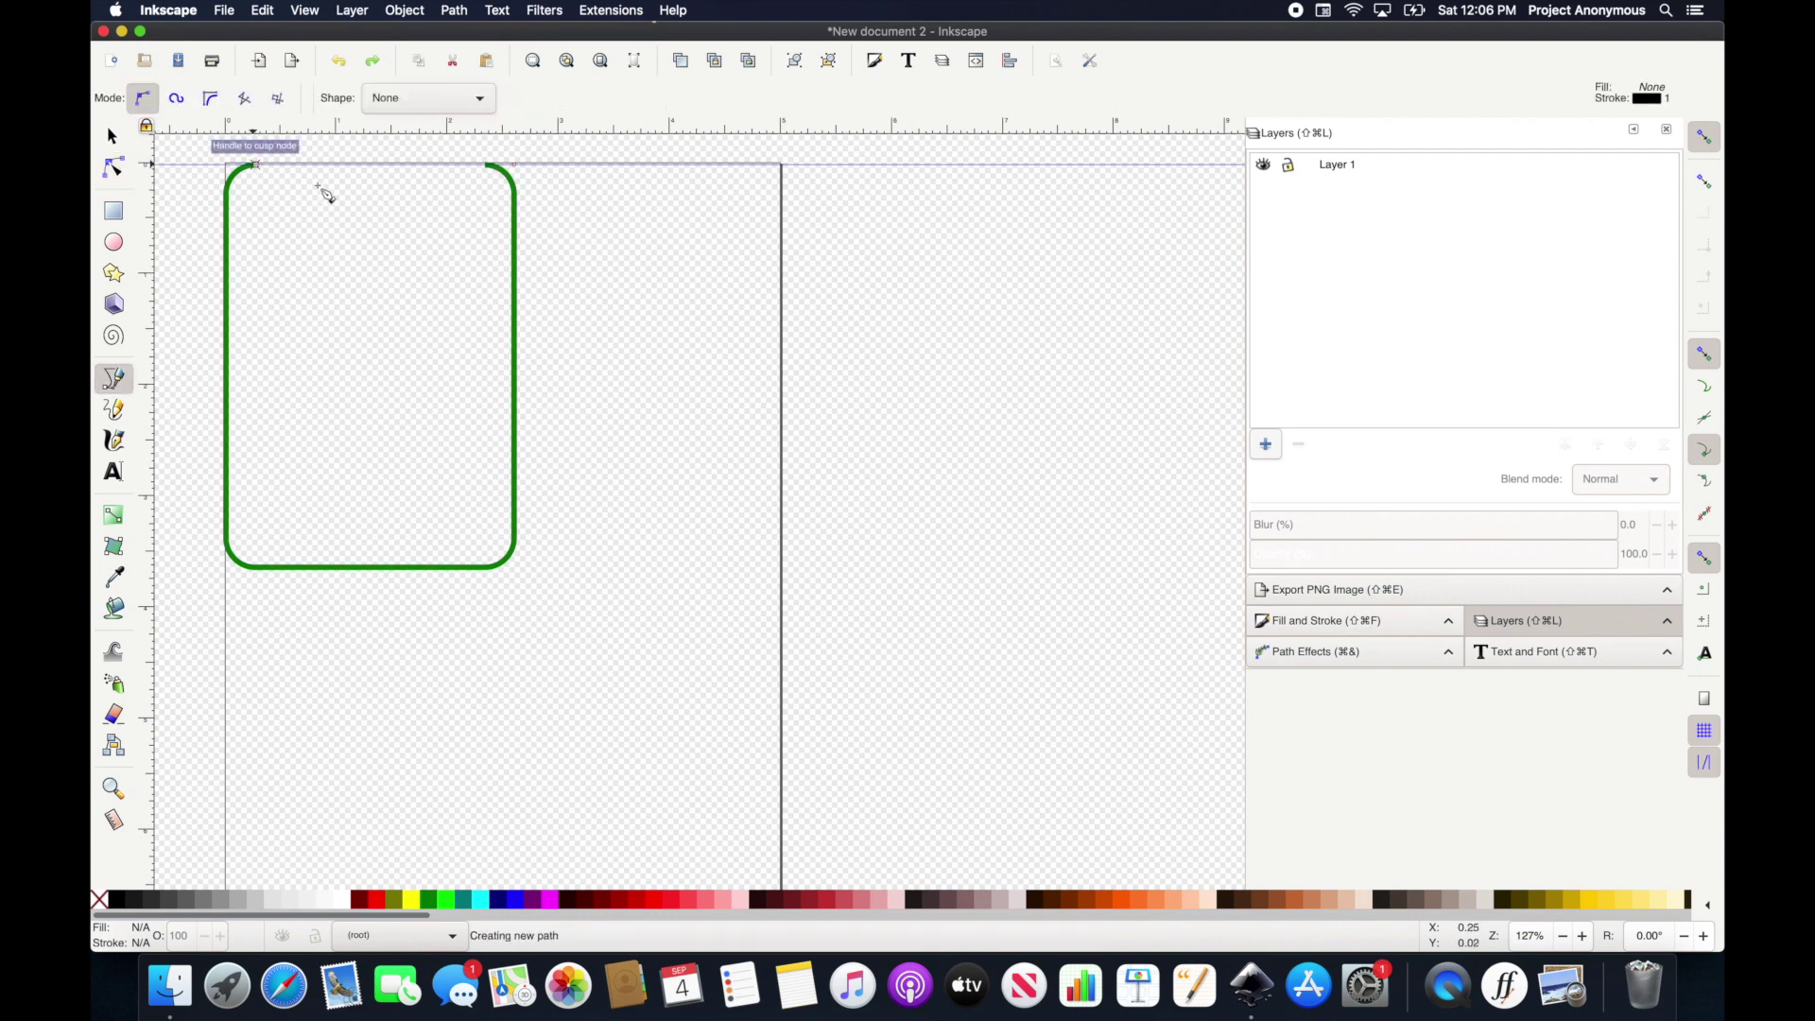
pyautogui.click(367, 202)
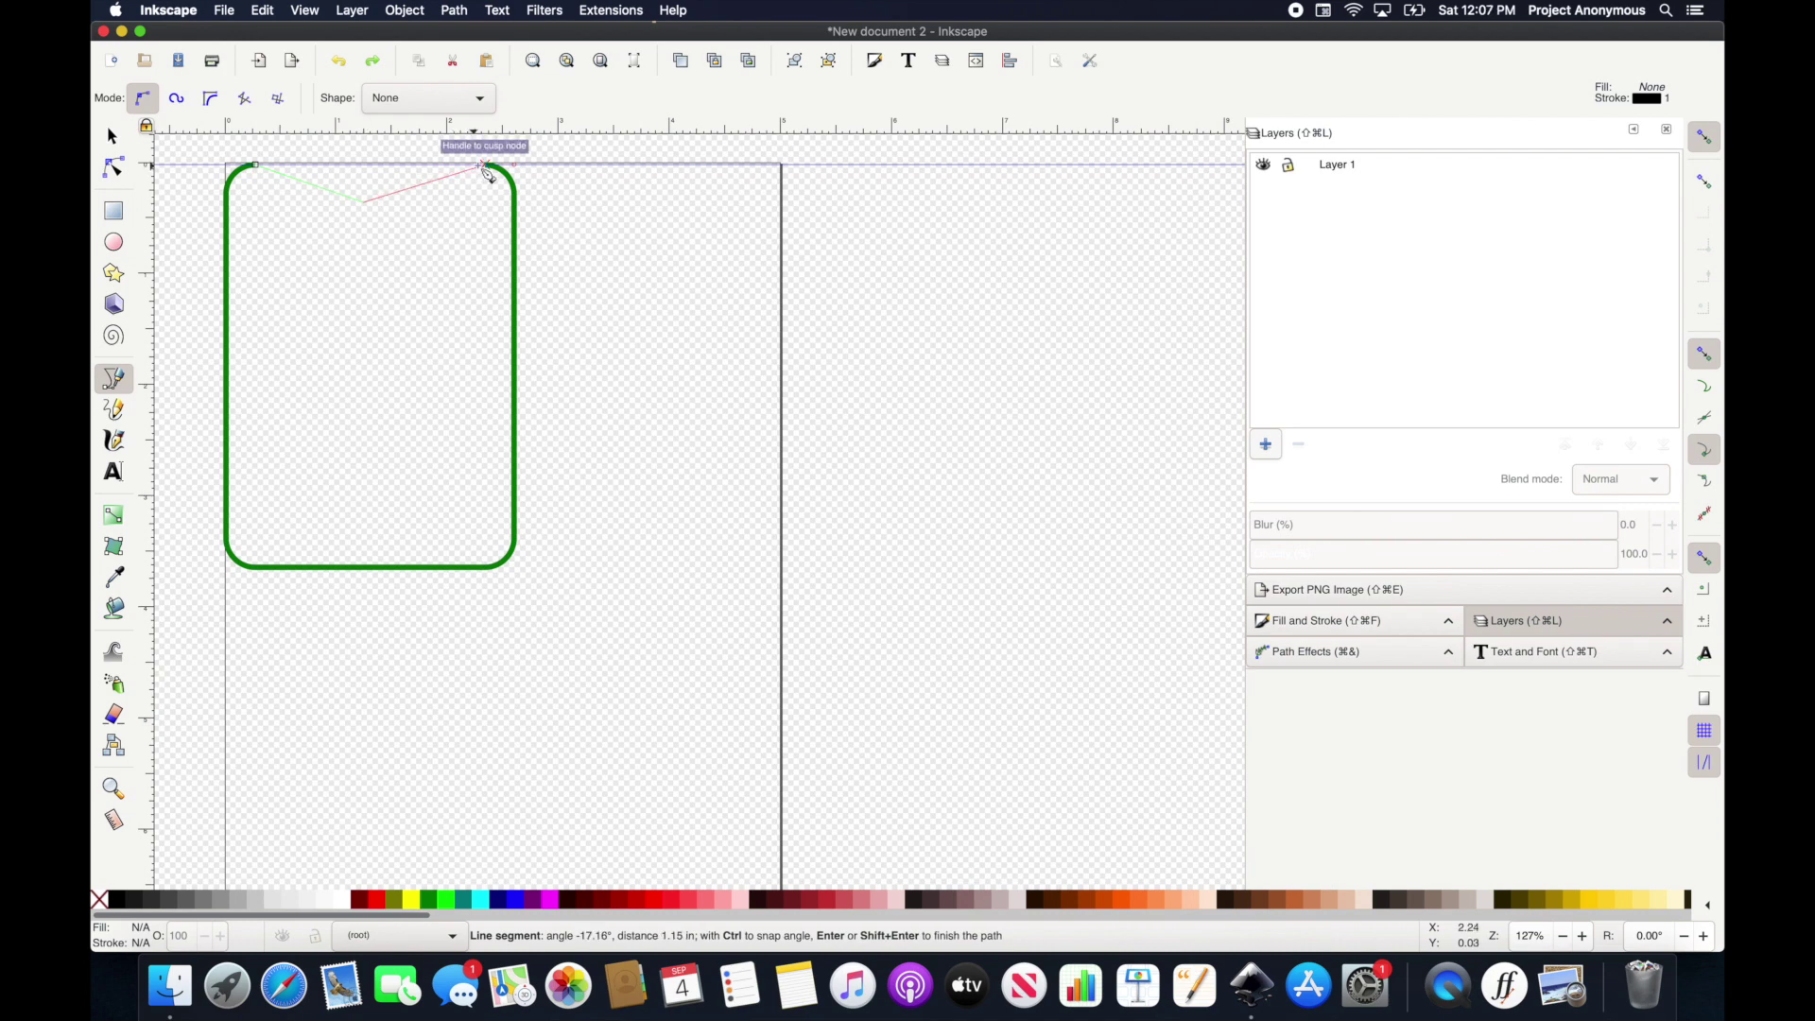
pyautogui.click(486, 166)
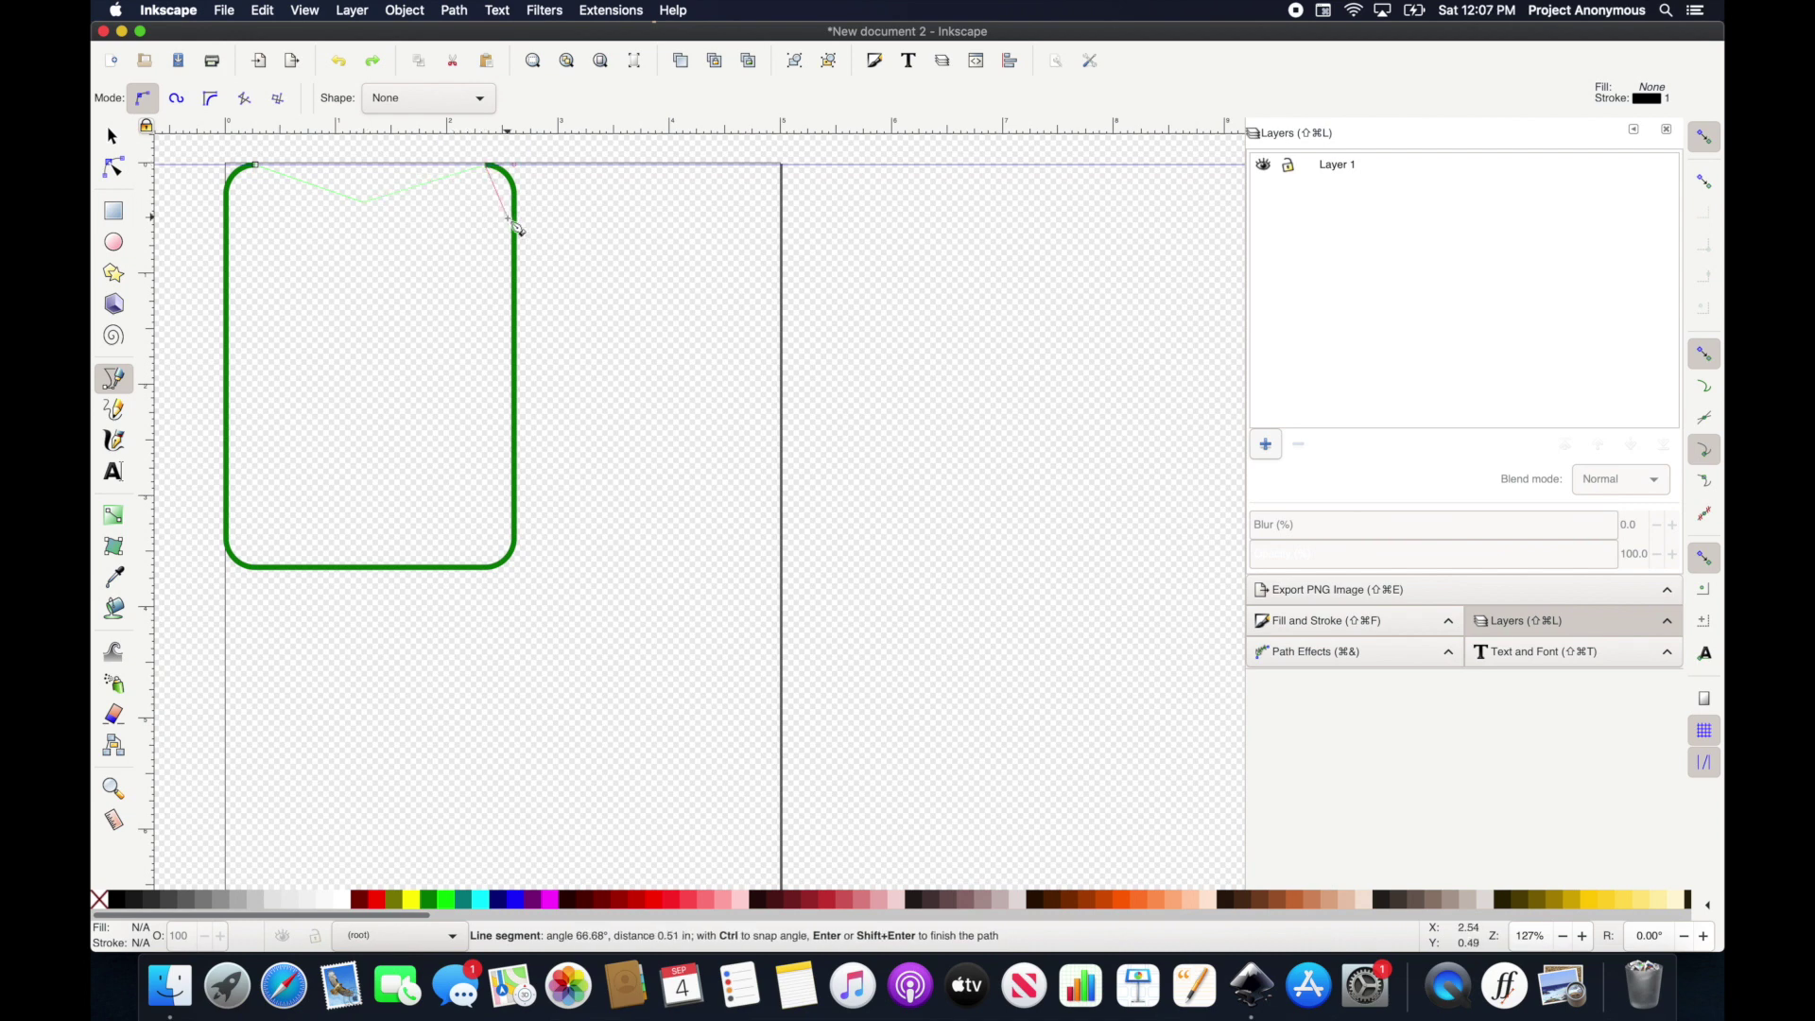
pyautogui.press('Return')
# Drag the middle node and its handles so the path sags into an even curved dip.
pyautogui.press('n')
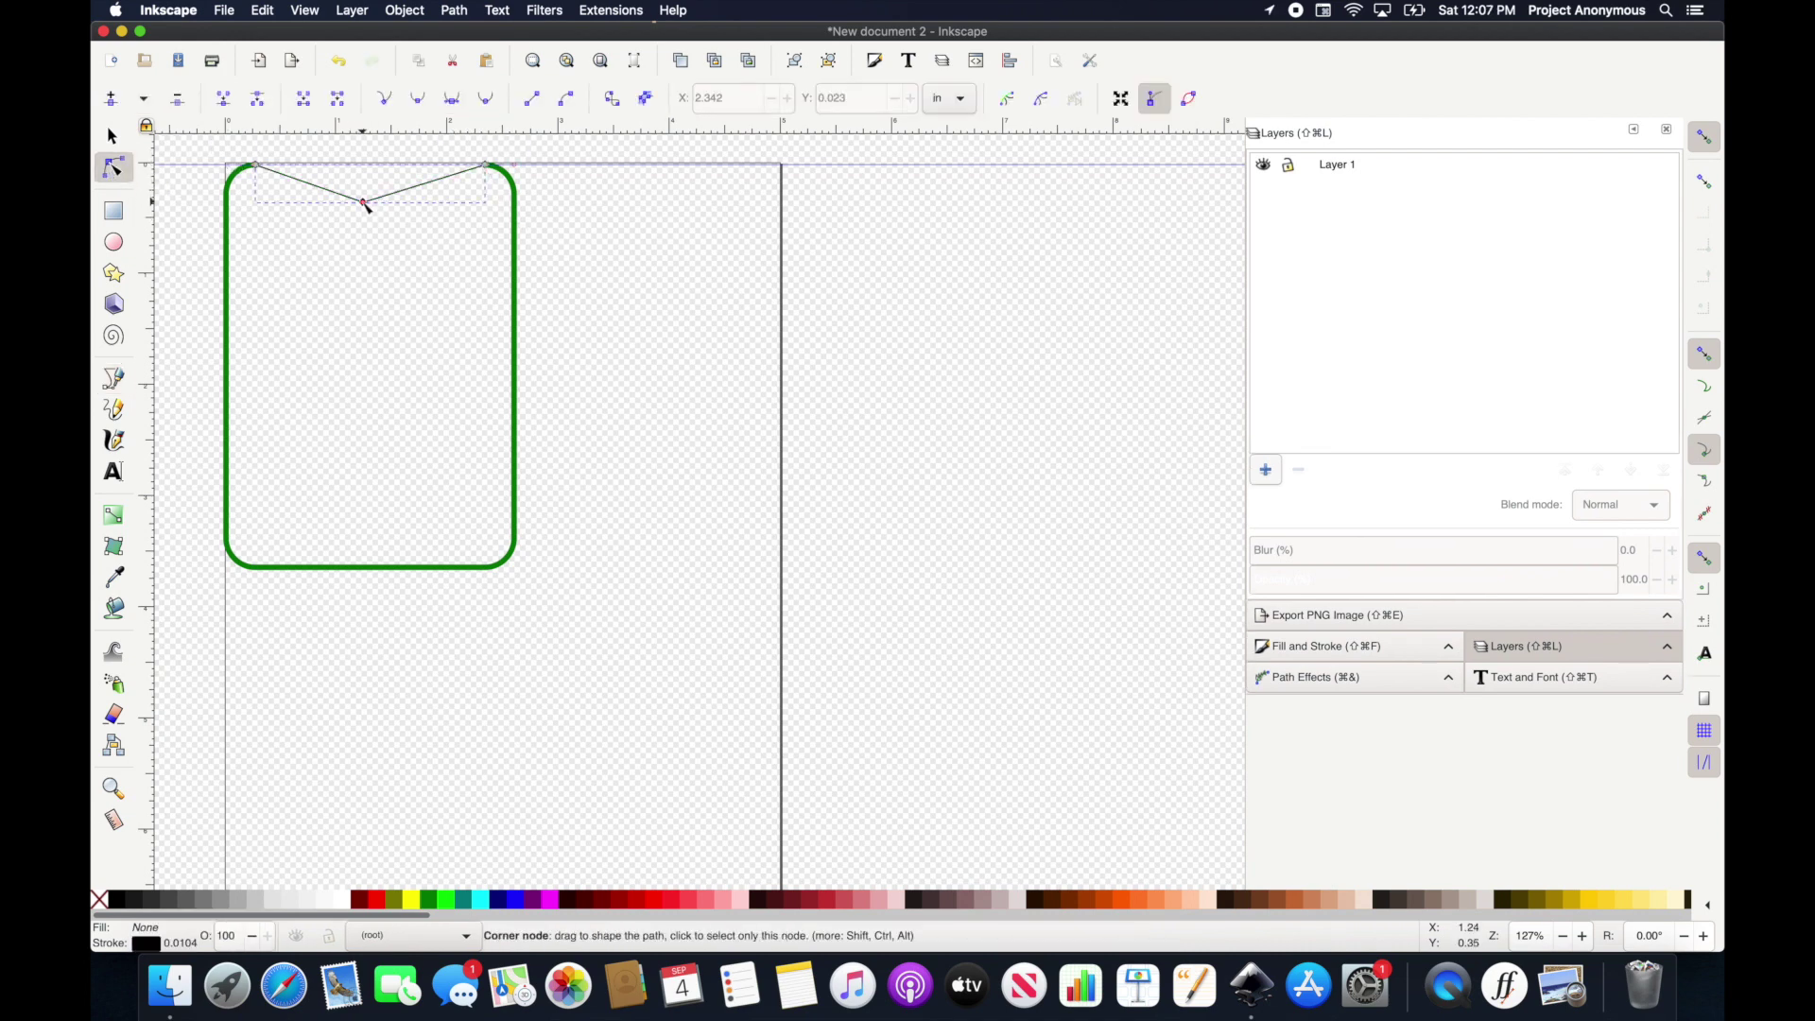
pyautogui.moveTo(372, 204); pyautogui.dragTo(304, 223)
pyautogui.moveTo(437, 210); pyautogui.dragTo(451, 220)
pyautogui.moveTo(284, 230); pyautogui.dragTo(409, 215)
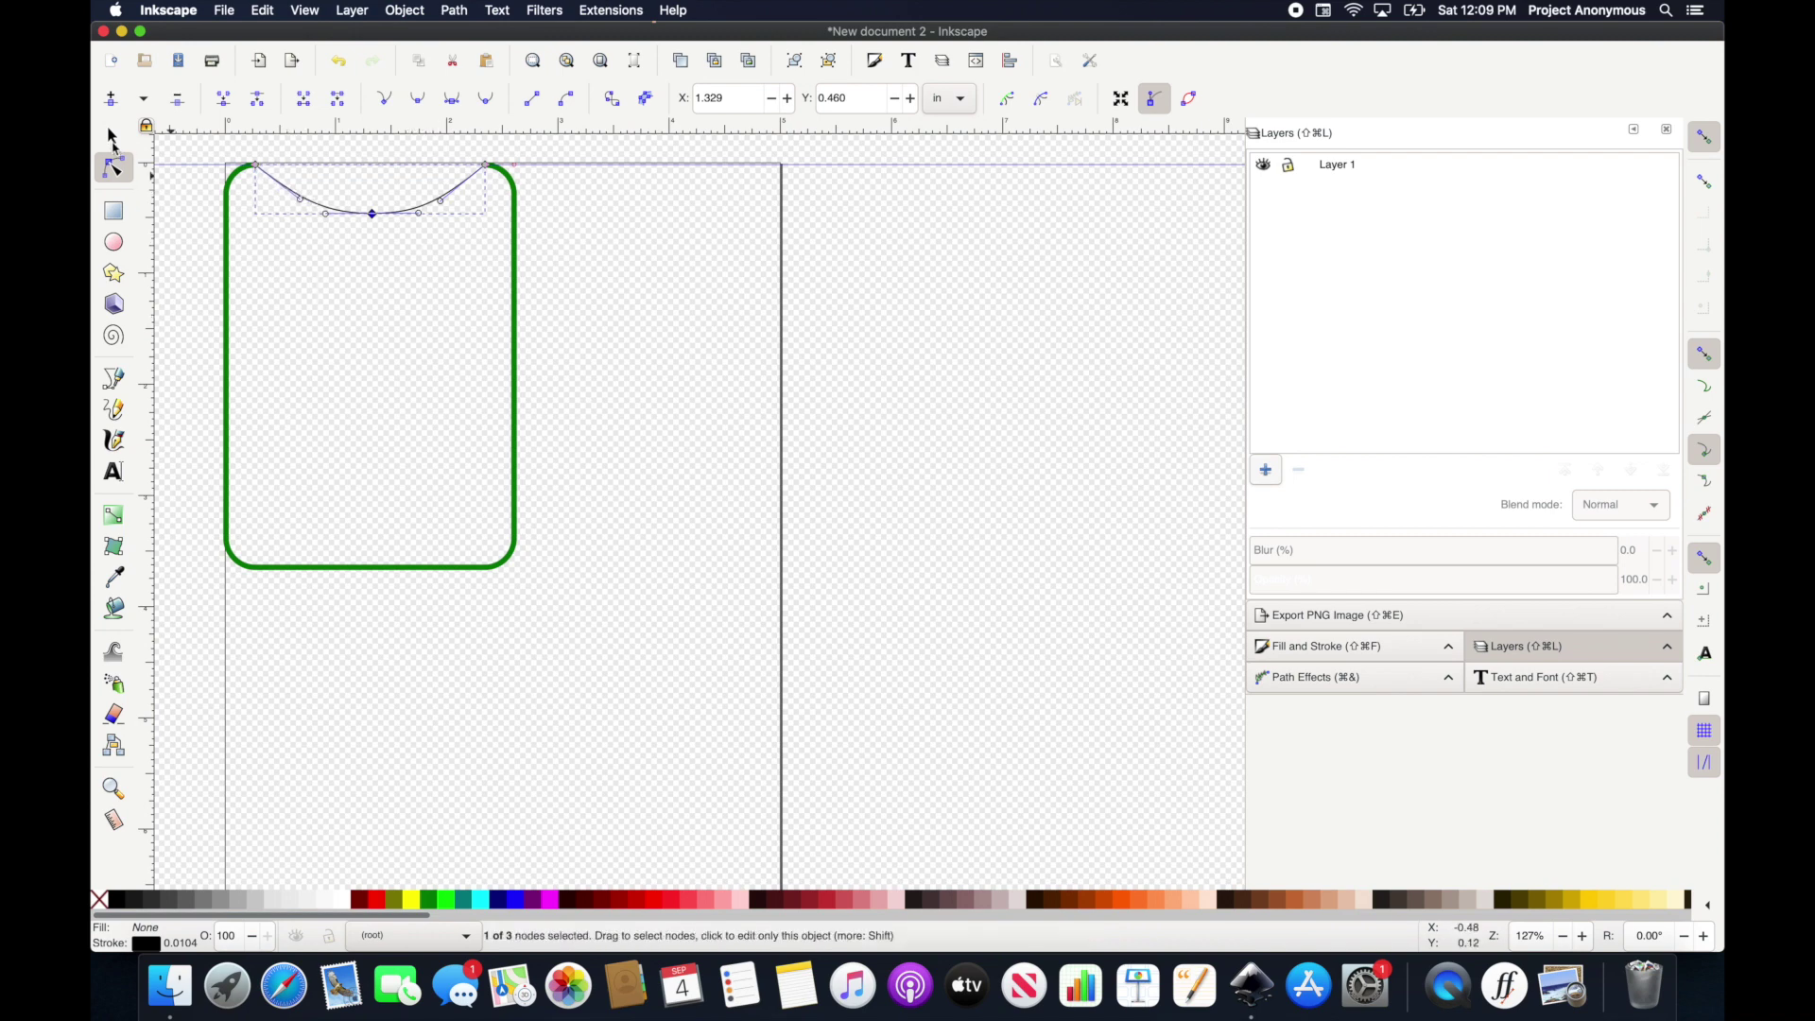
# Select the curve and the outline, then give both a 0.05 in dotted stroke.
pyautogui.click(112, 138)
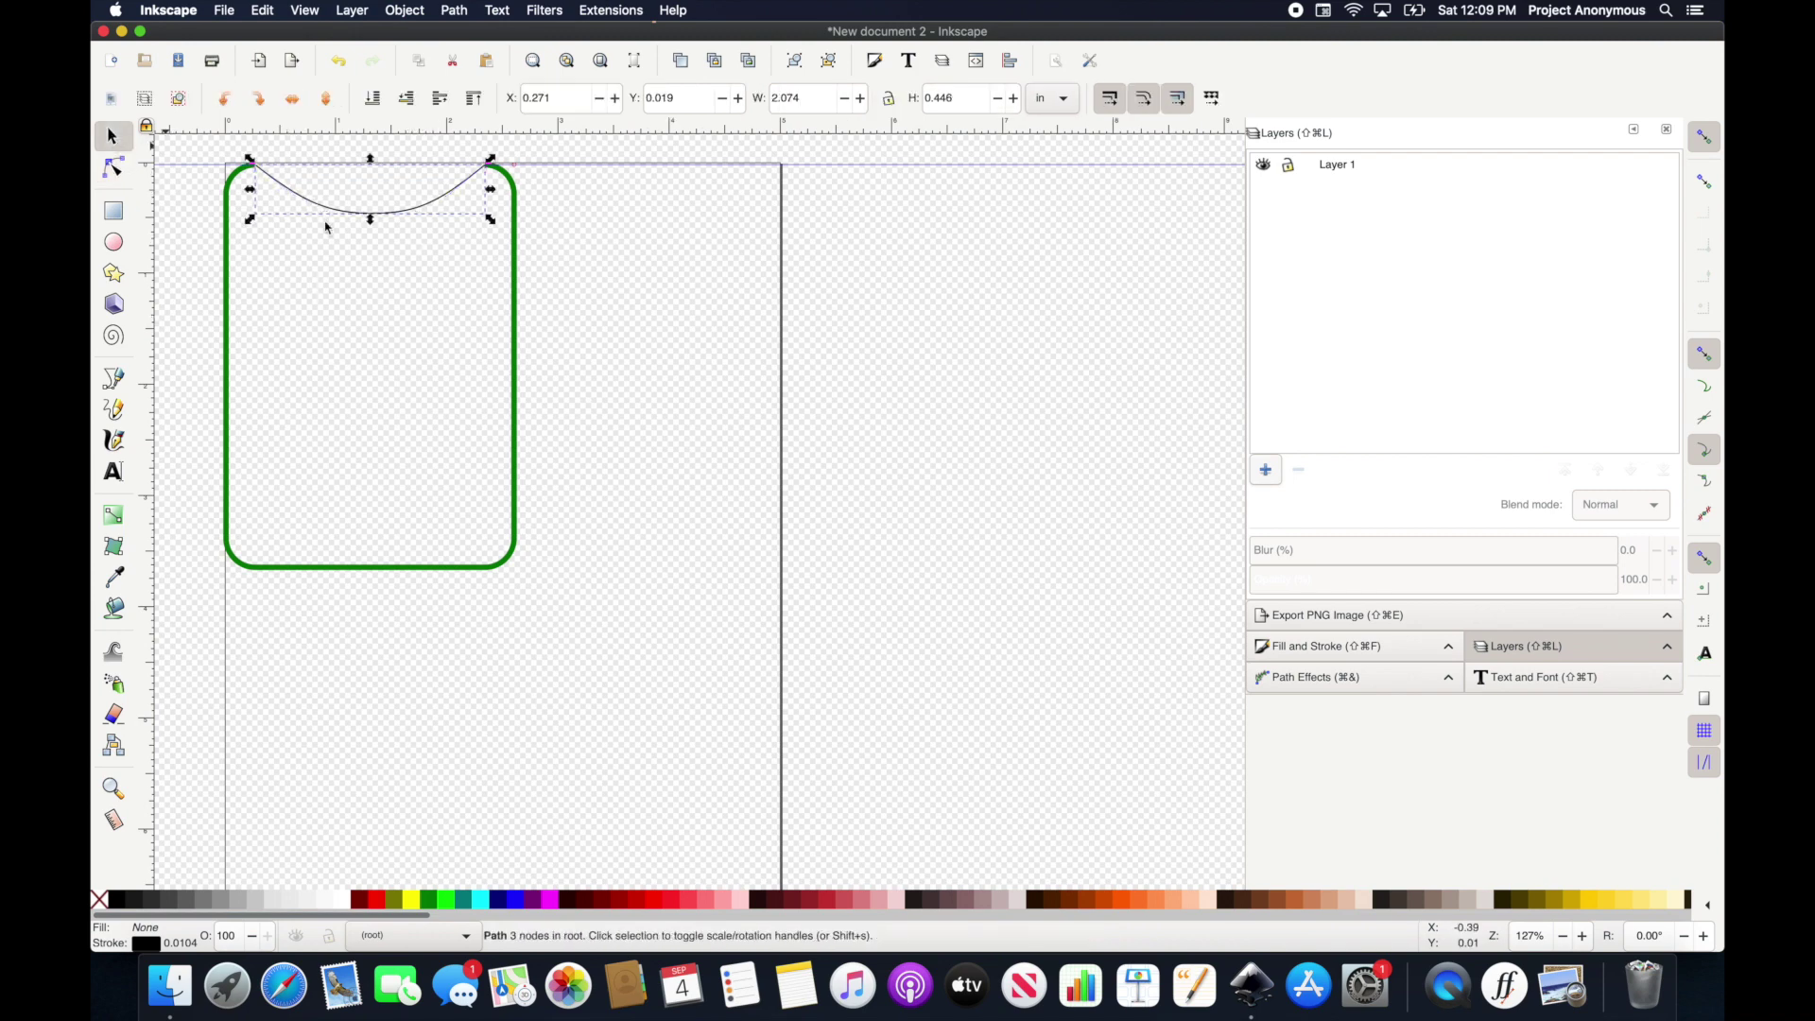
pyautogui.keyDown('shift'); pyautogui.click(515, 309); pyautogui.keyUp('shift')
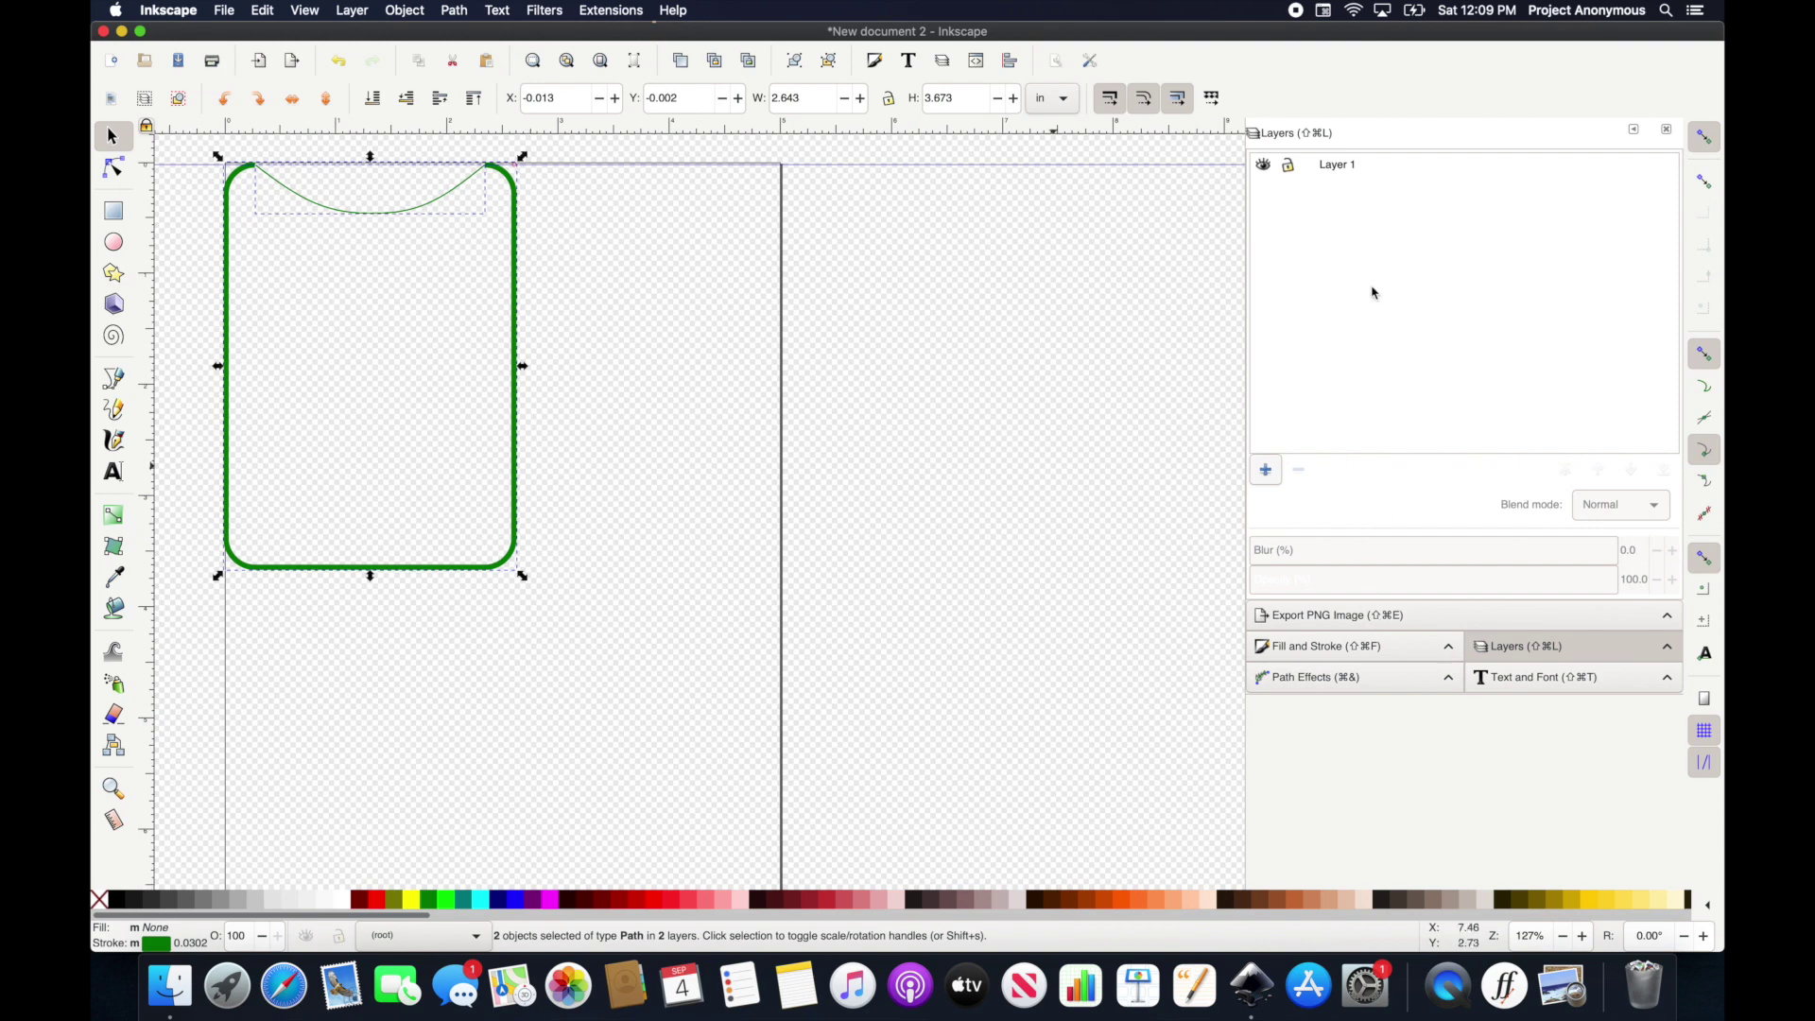
pyautogui.click(1337, 647)
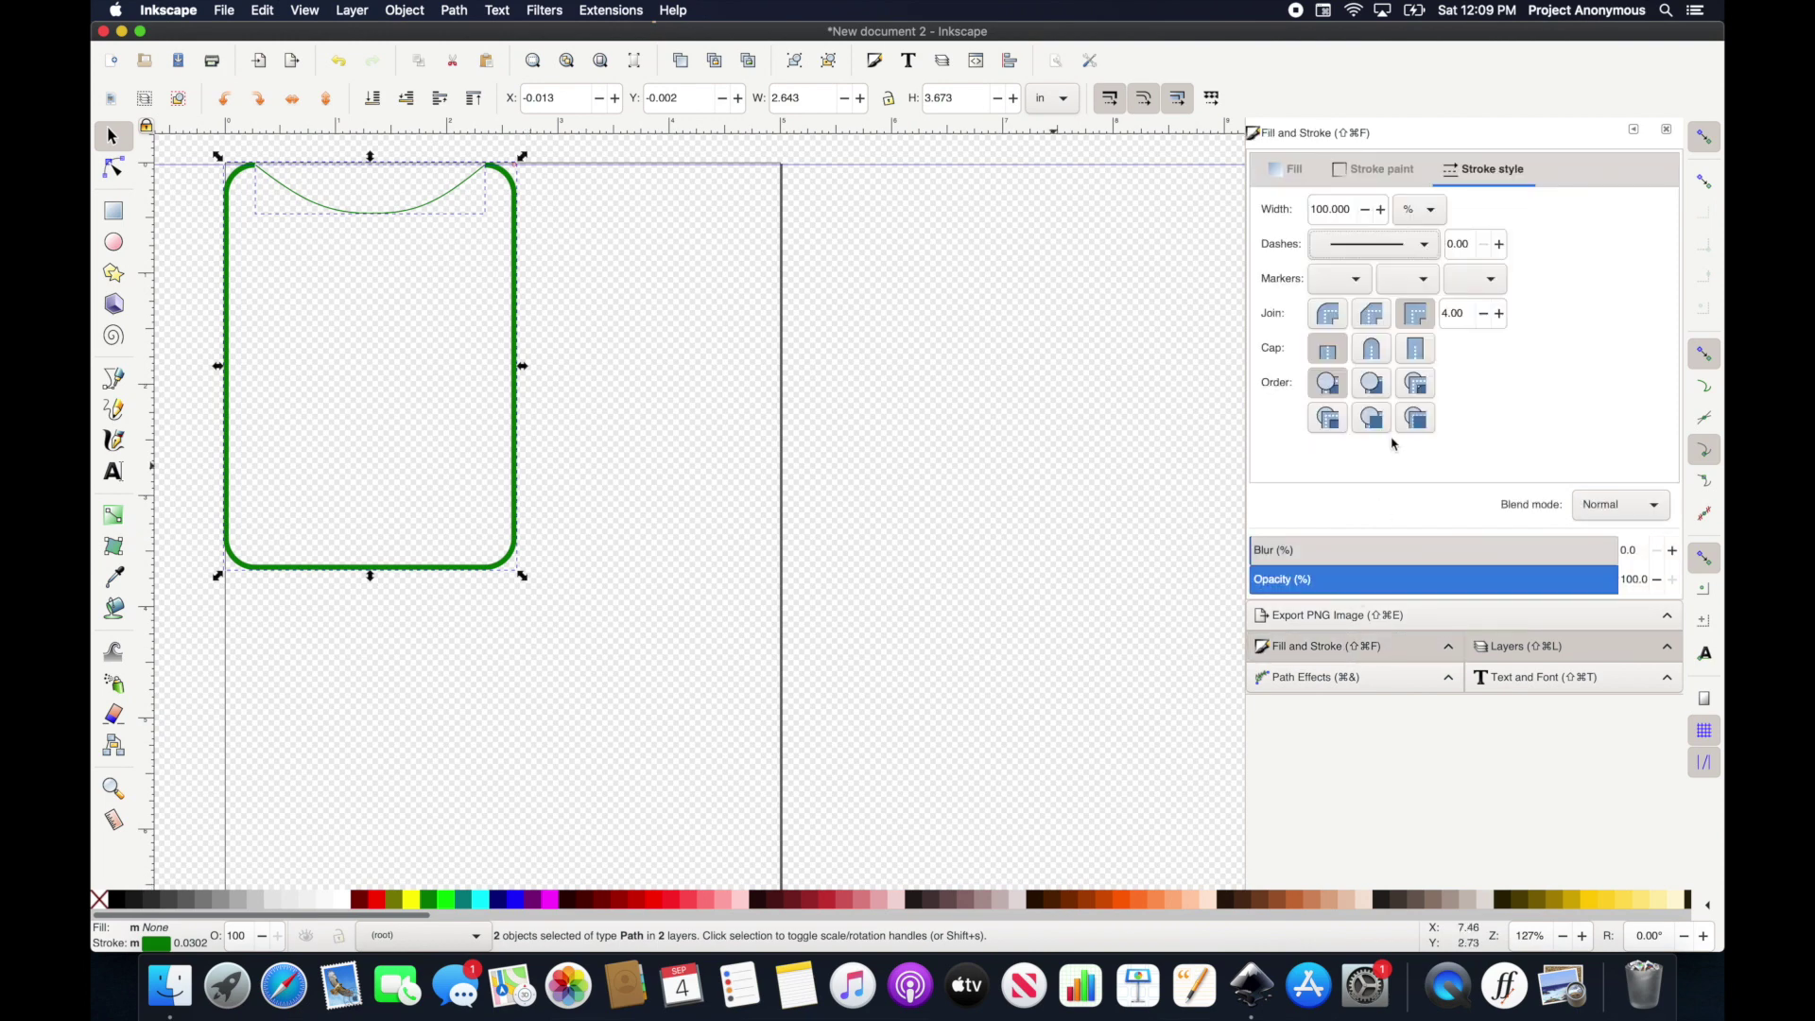
pyautogui.moveTo(1352, 209); pyautogui.dragTo(1297, 209)
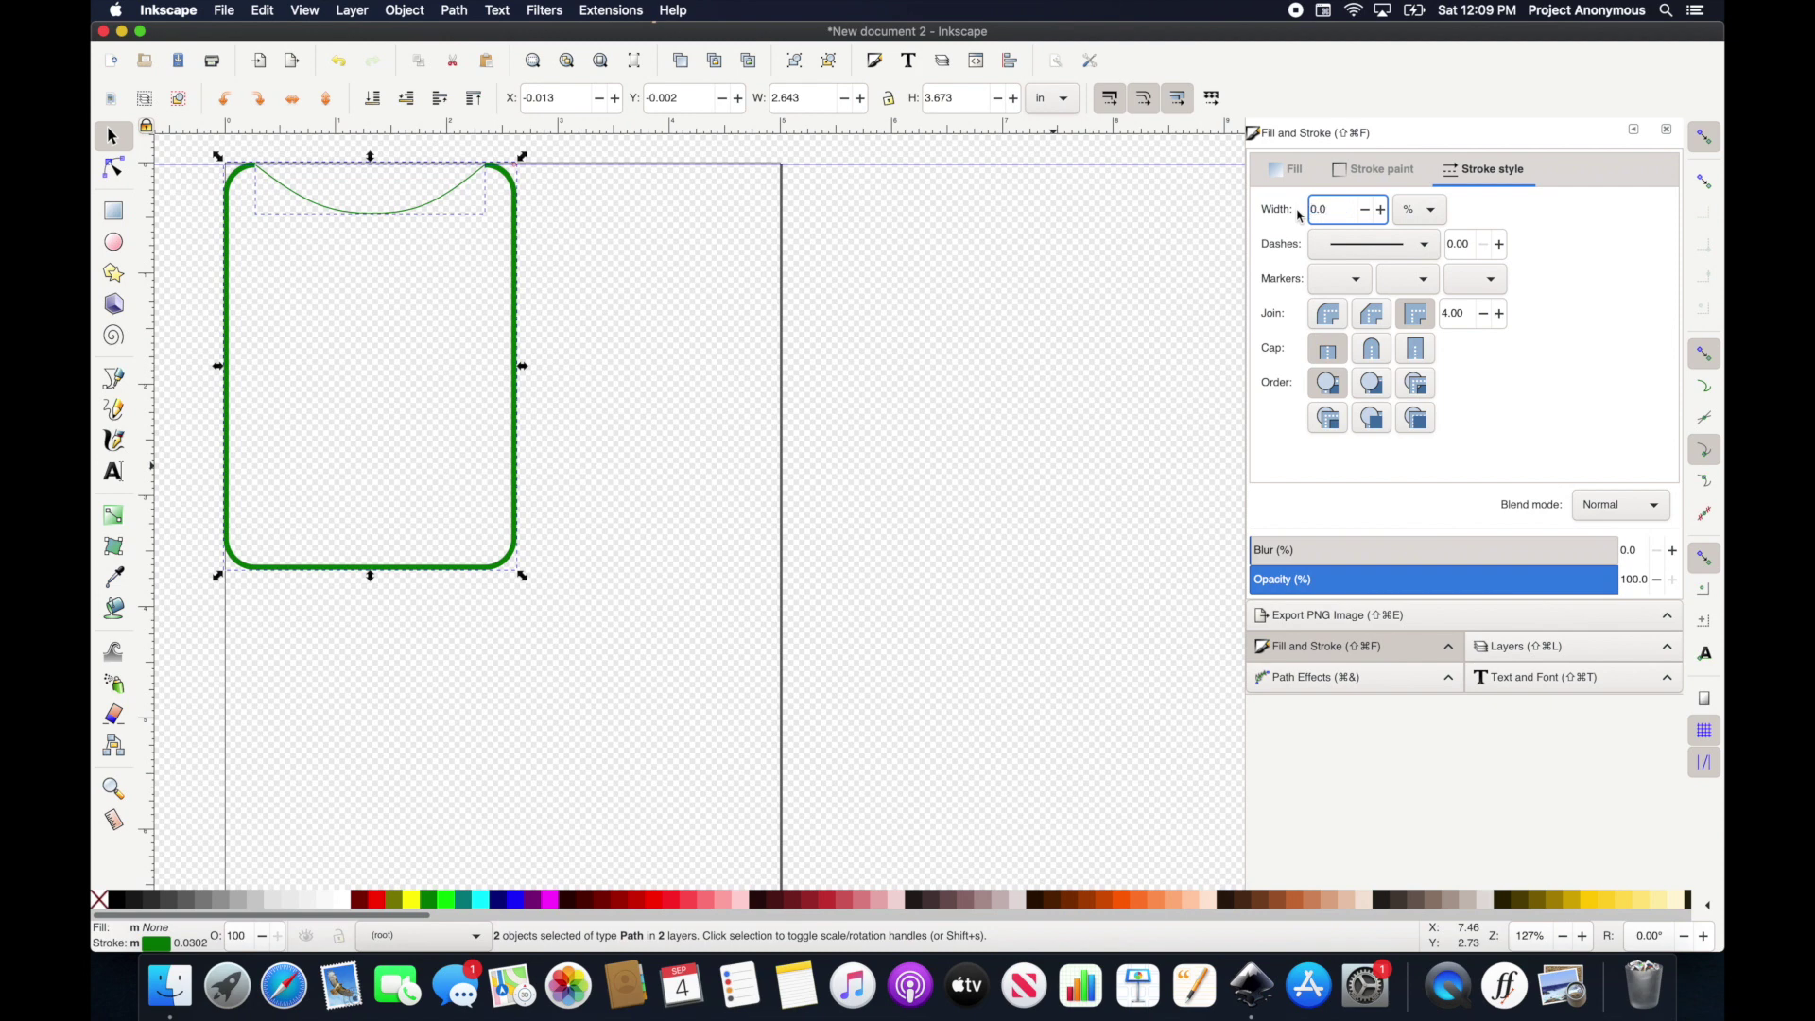
pyautogui.press('Return')
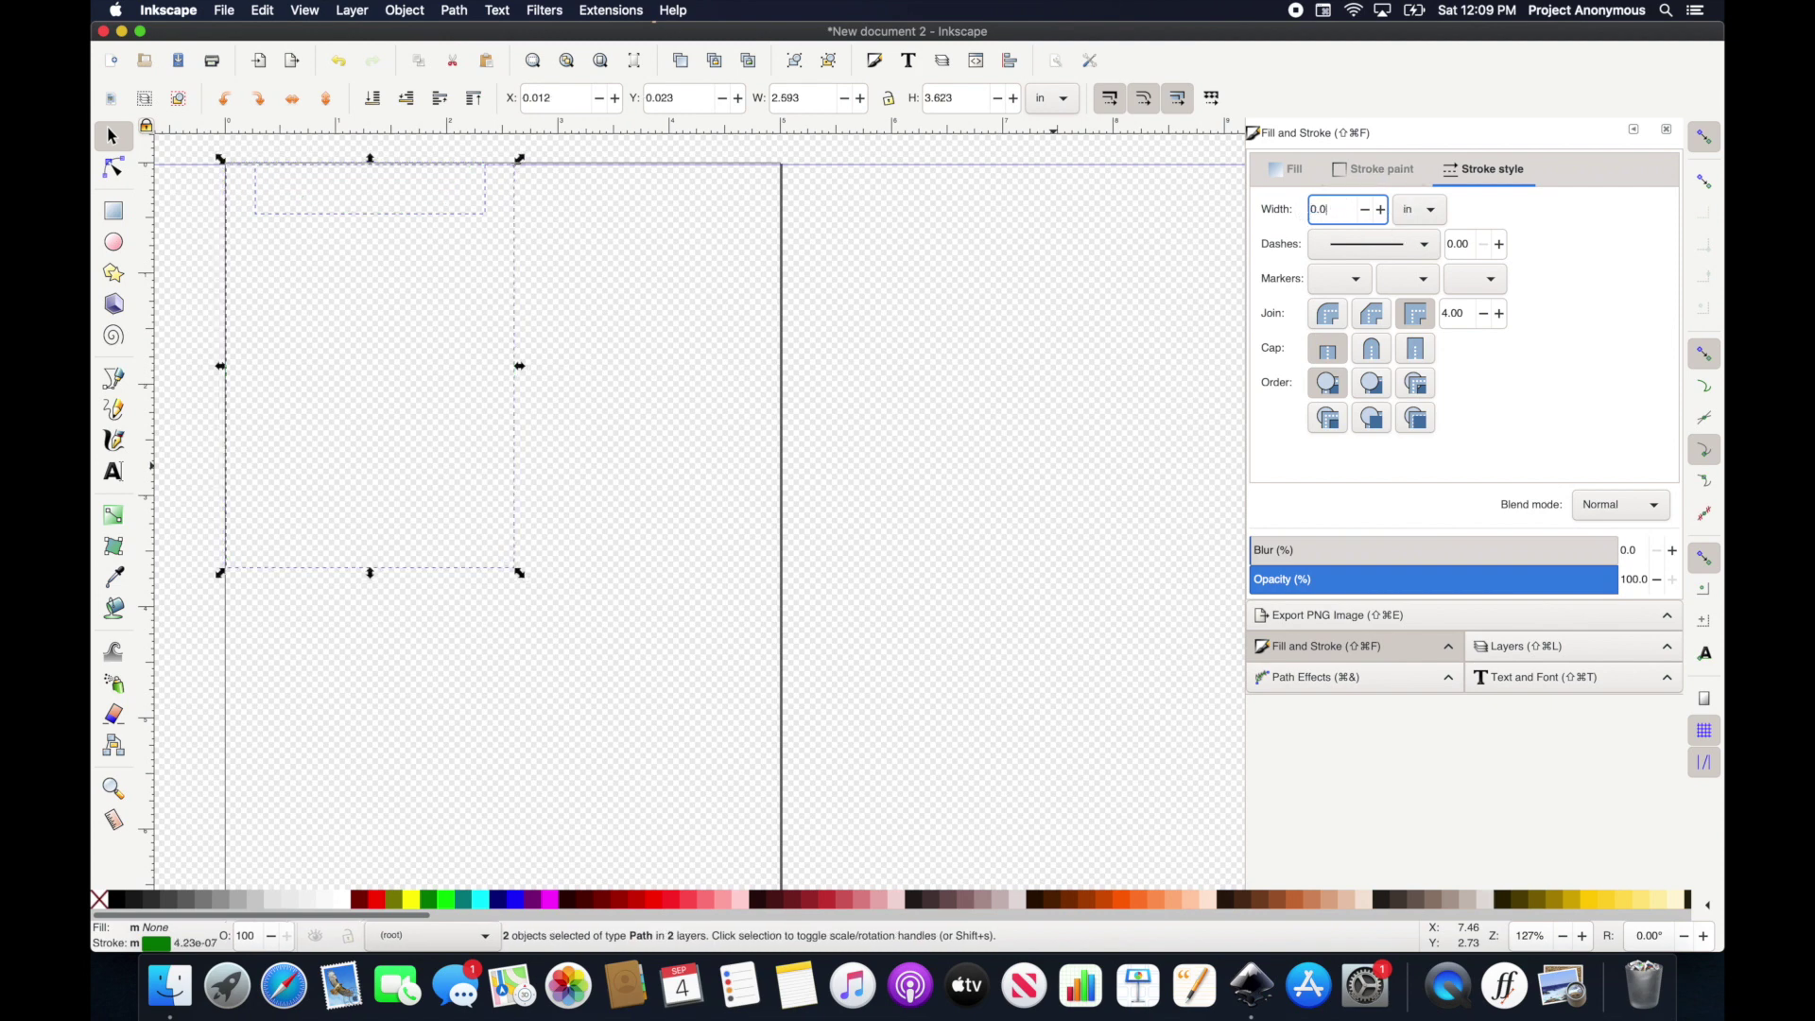
pyautogui.write('0.05')
pyautogui.press('Return')
pyautogui.click(1360, 246)
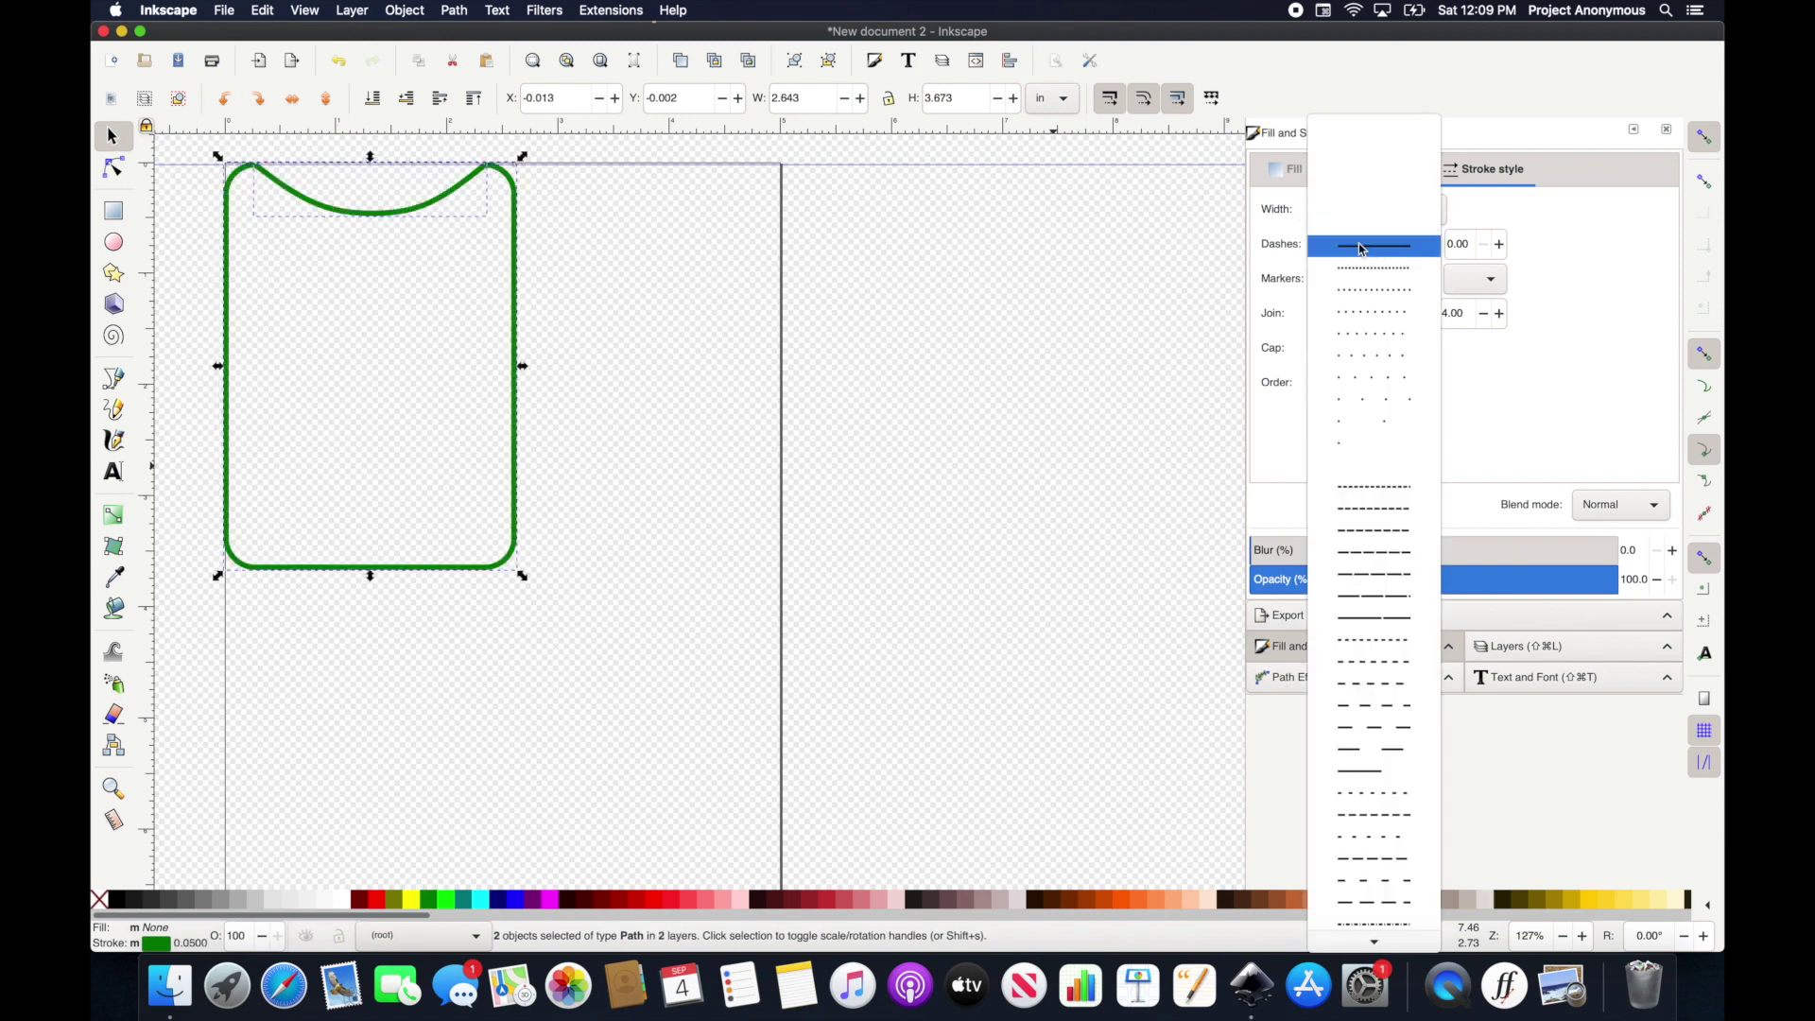
pyautogui.click(1364, 270)
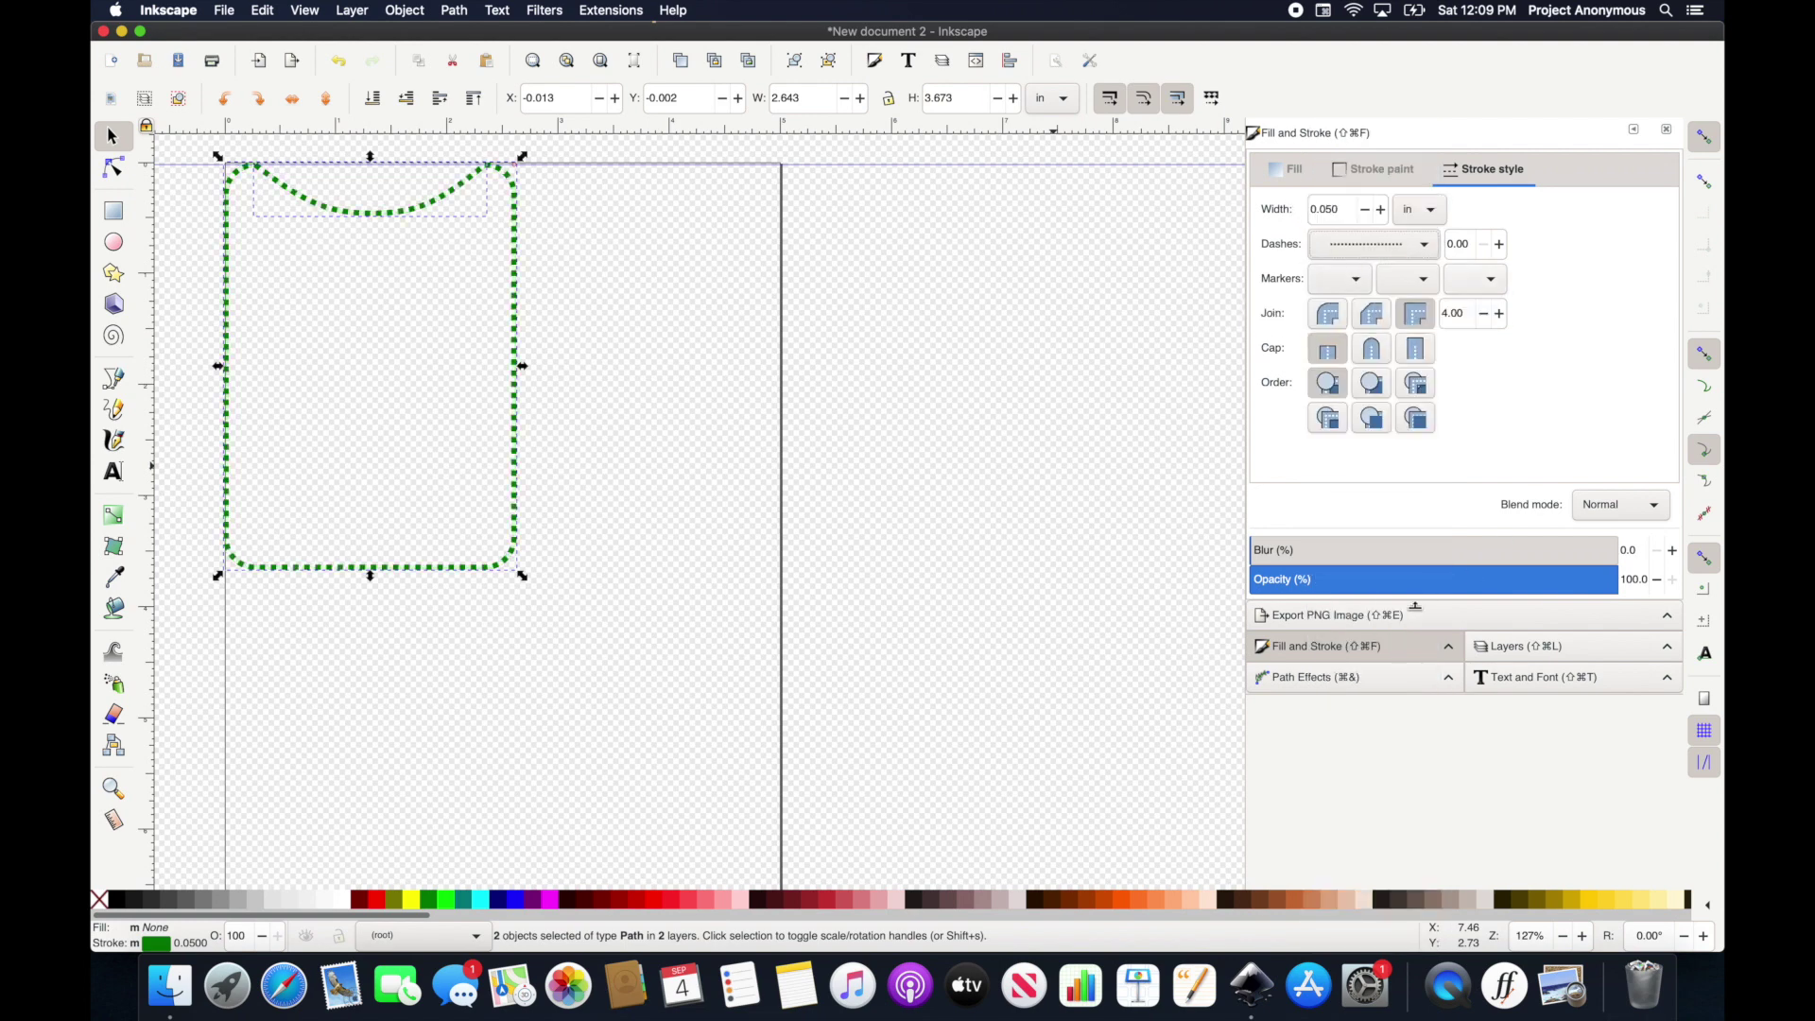
# Rename Layer 1 to 'Layer 1: Pin Down Cork' in the Layers panel.
pyautogui.click(1535, 645)
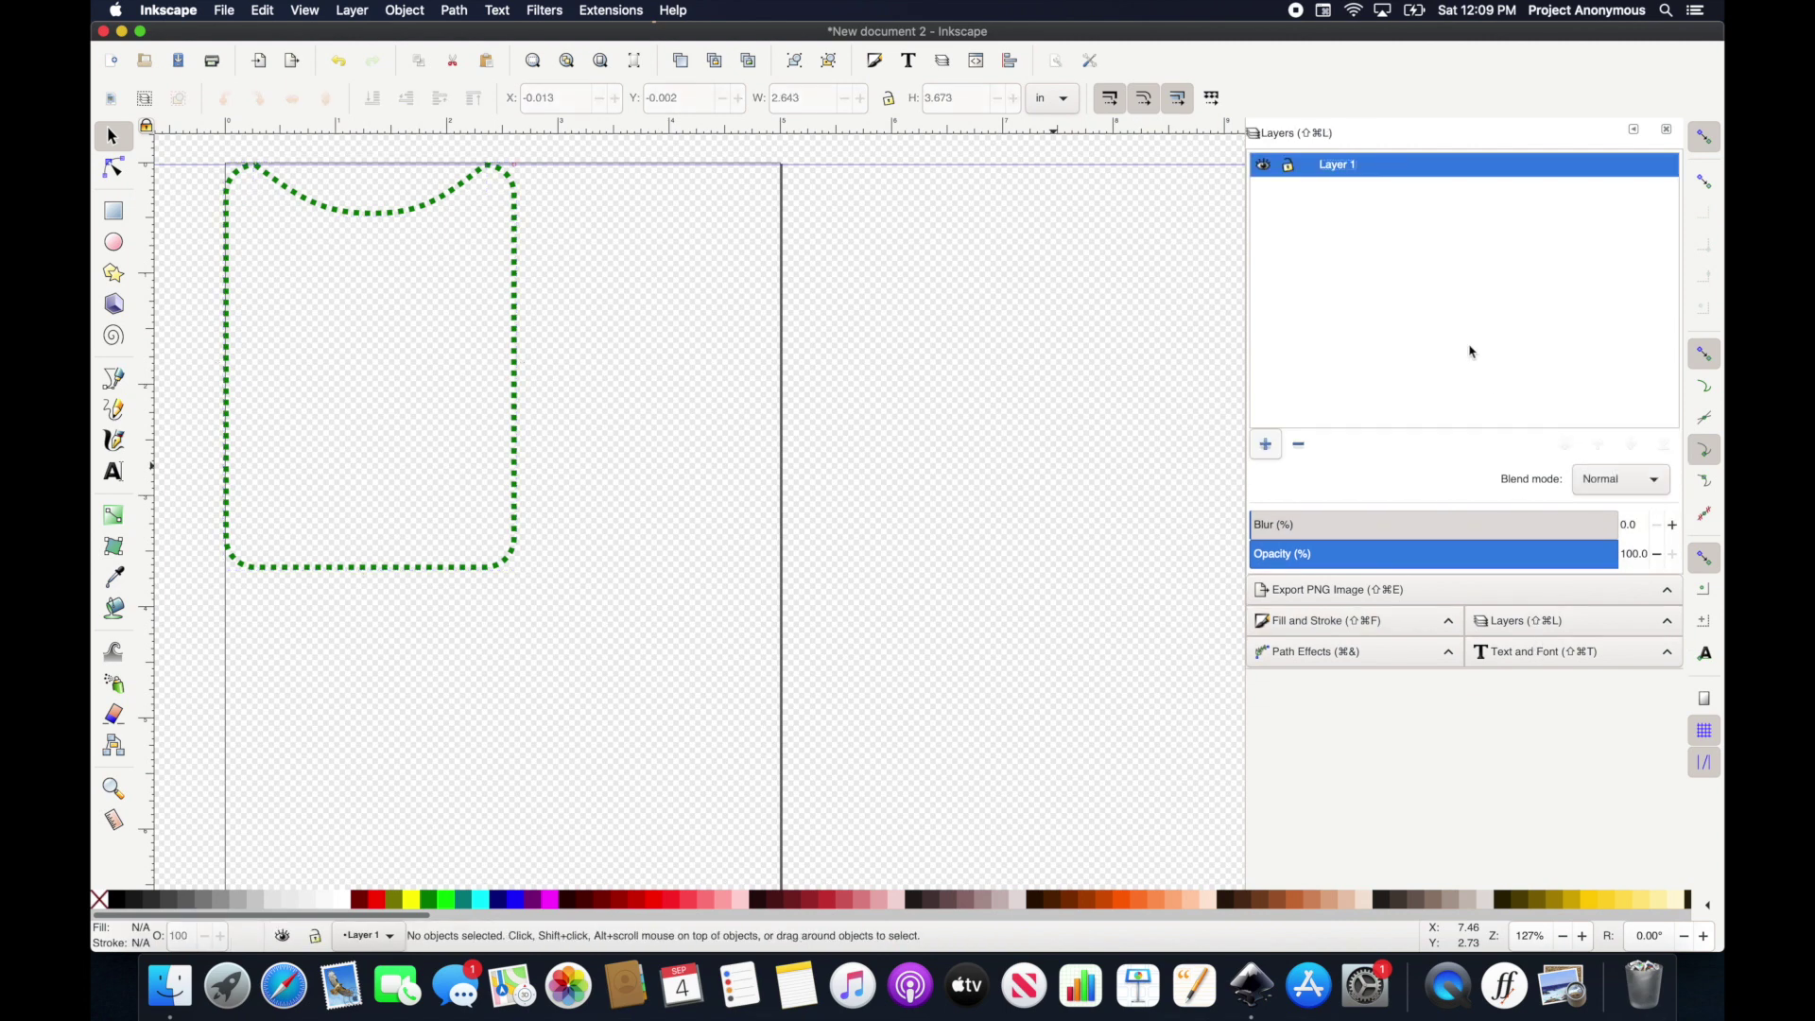
pyautogui.doubleClick(1355, 167)
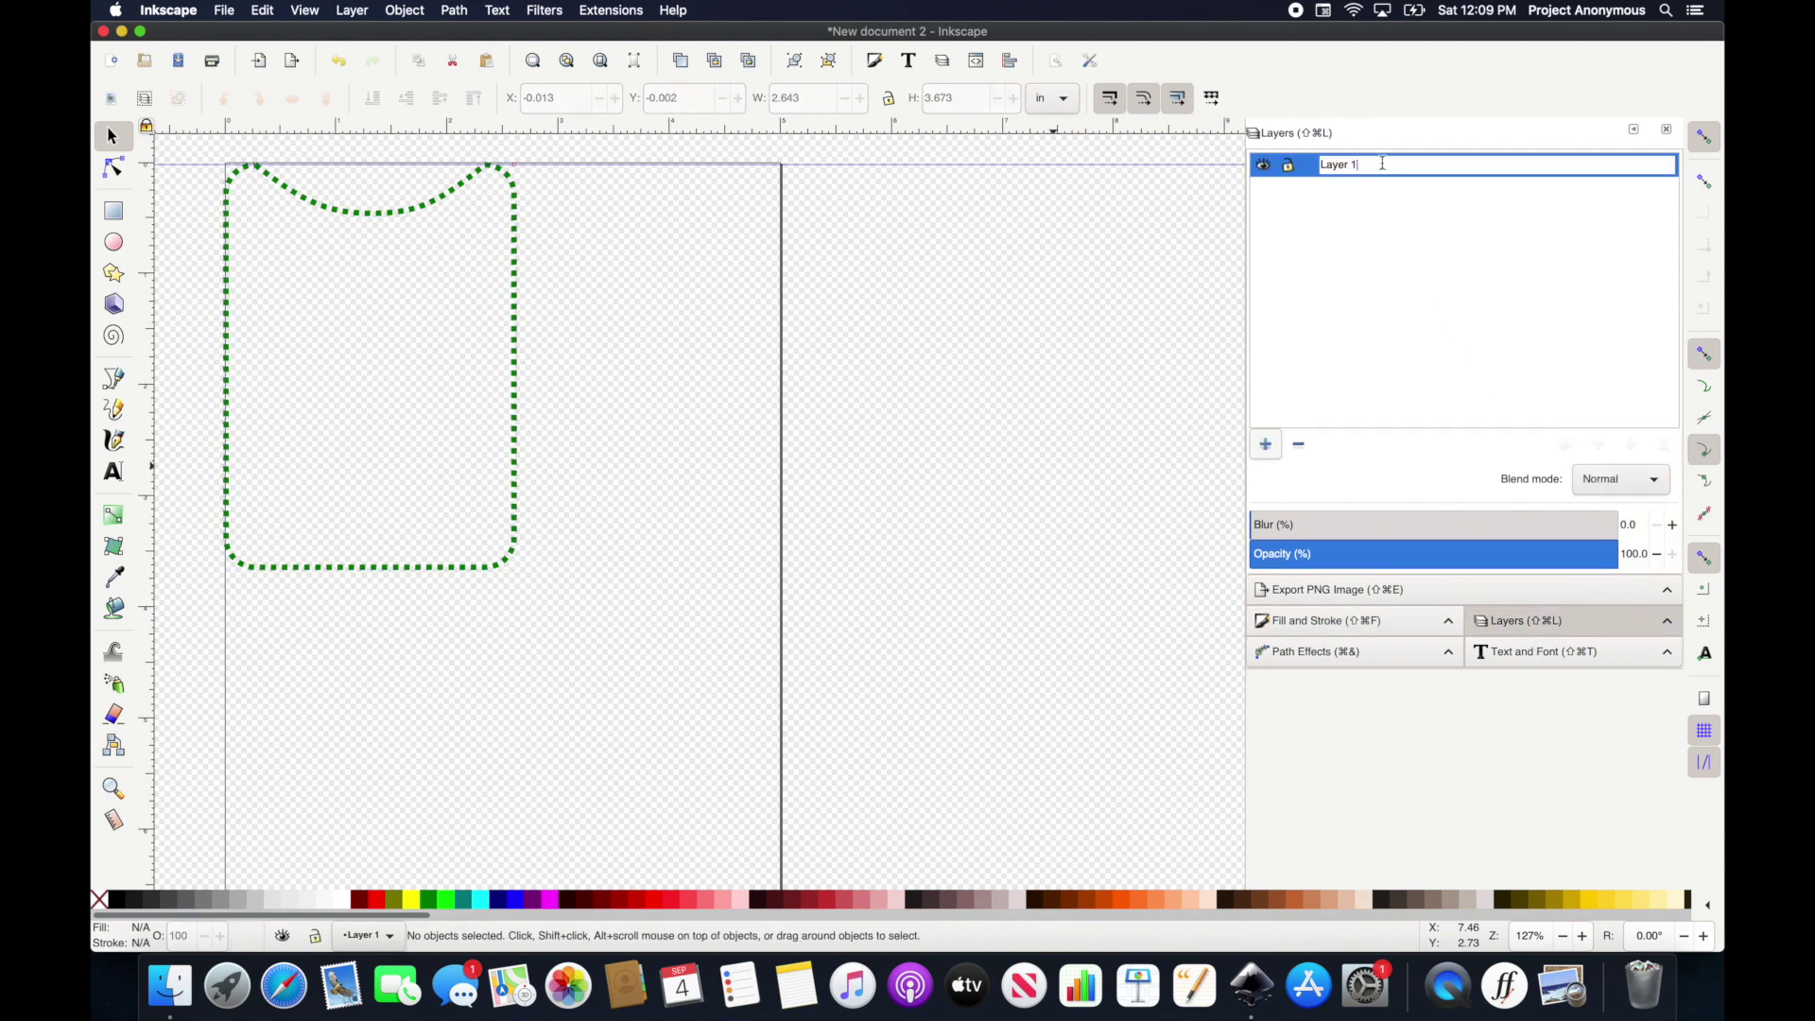
pyautogui.write(': Pin Down Cork')
pyautogui.press('Return')
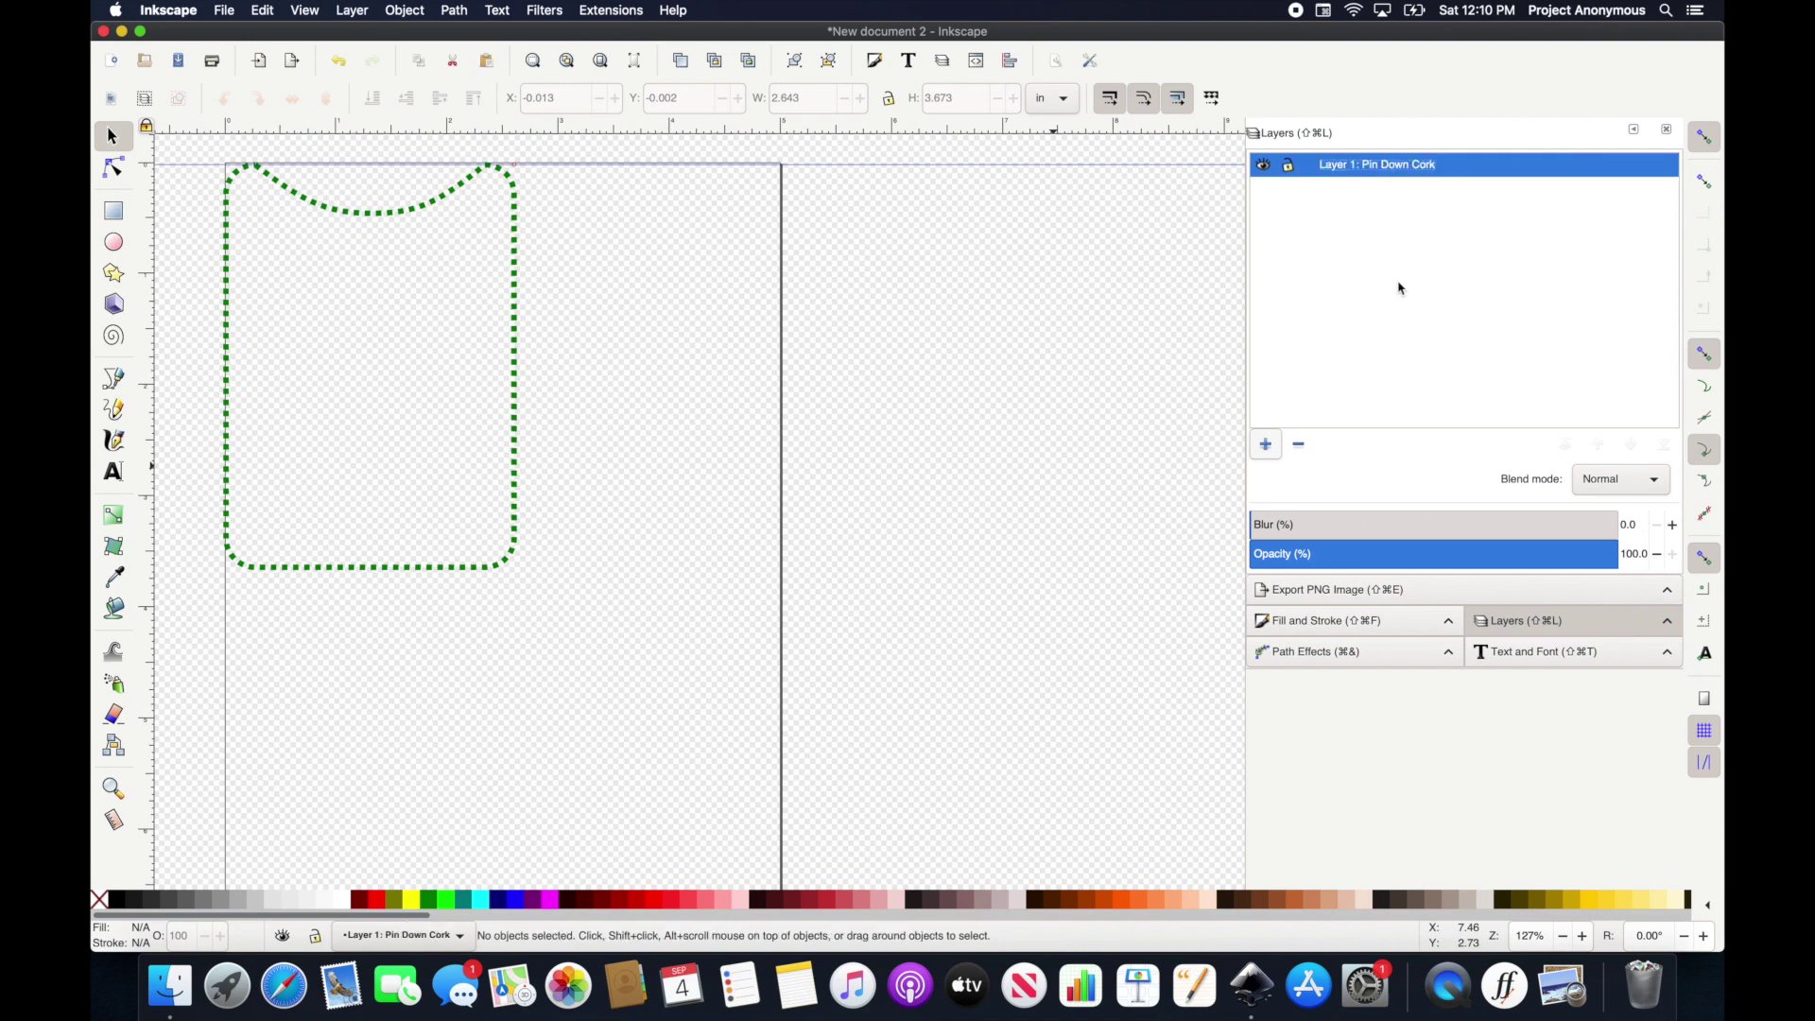
# Add a new layer named 'Layer 2: Embroider Cork' above it.
pyautogui.click(1266, 444)
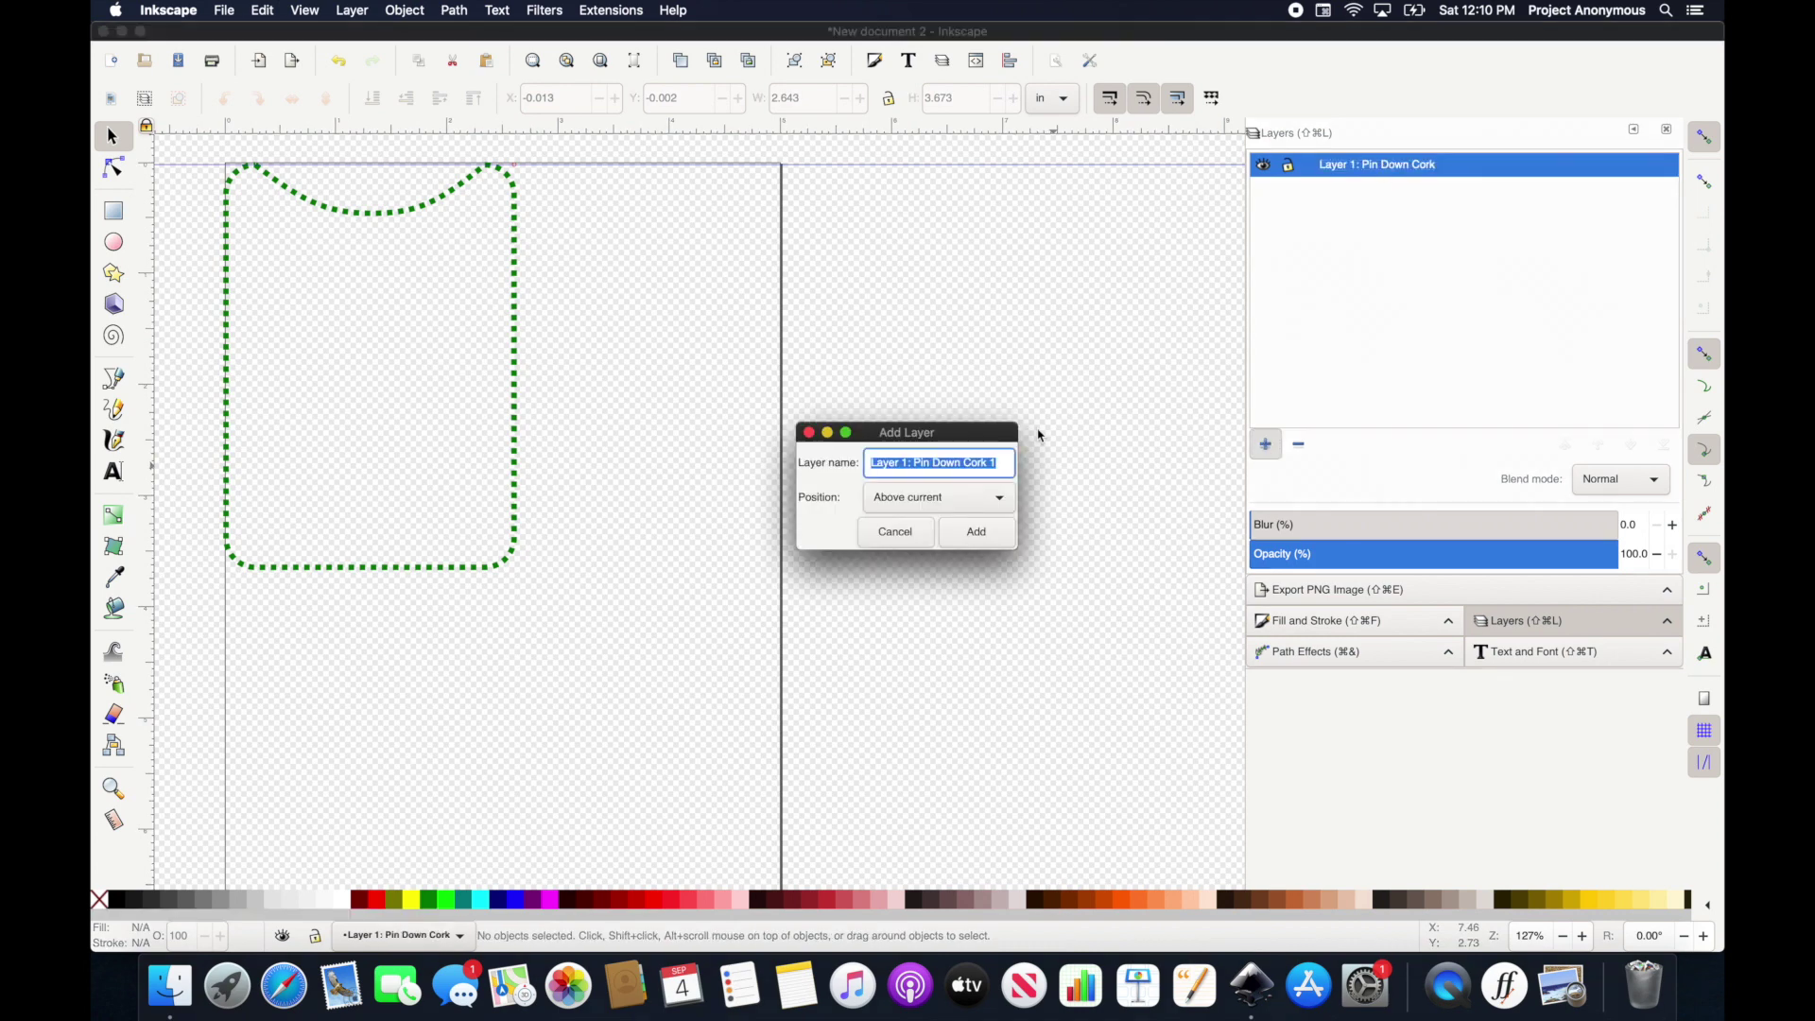
pyautogui.click(907, 464)
pyautogui.press('BackSpace')
pyautogui.write('2')
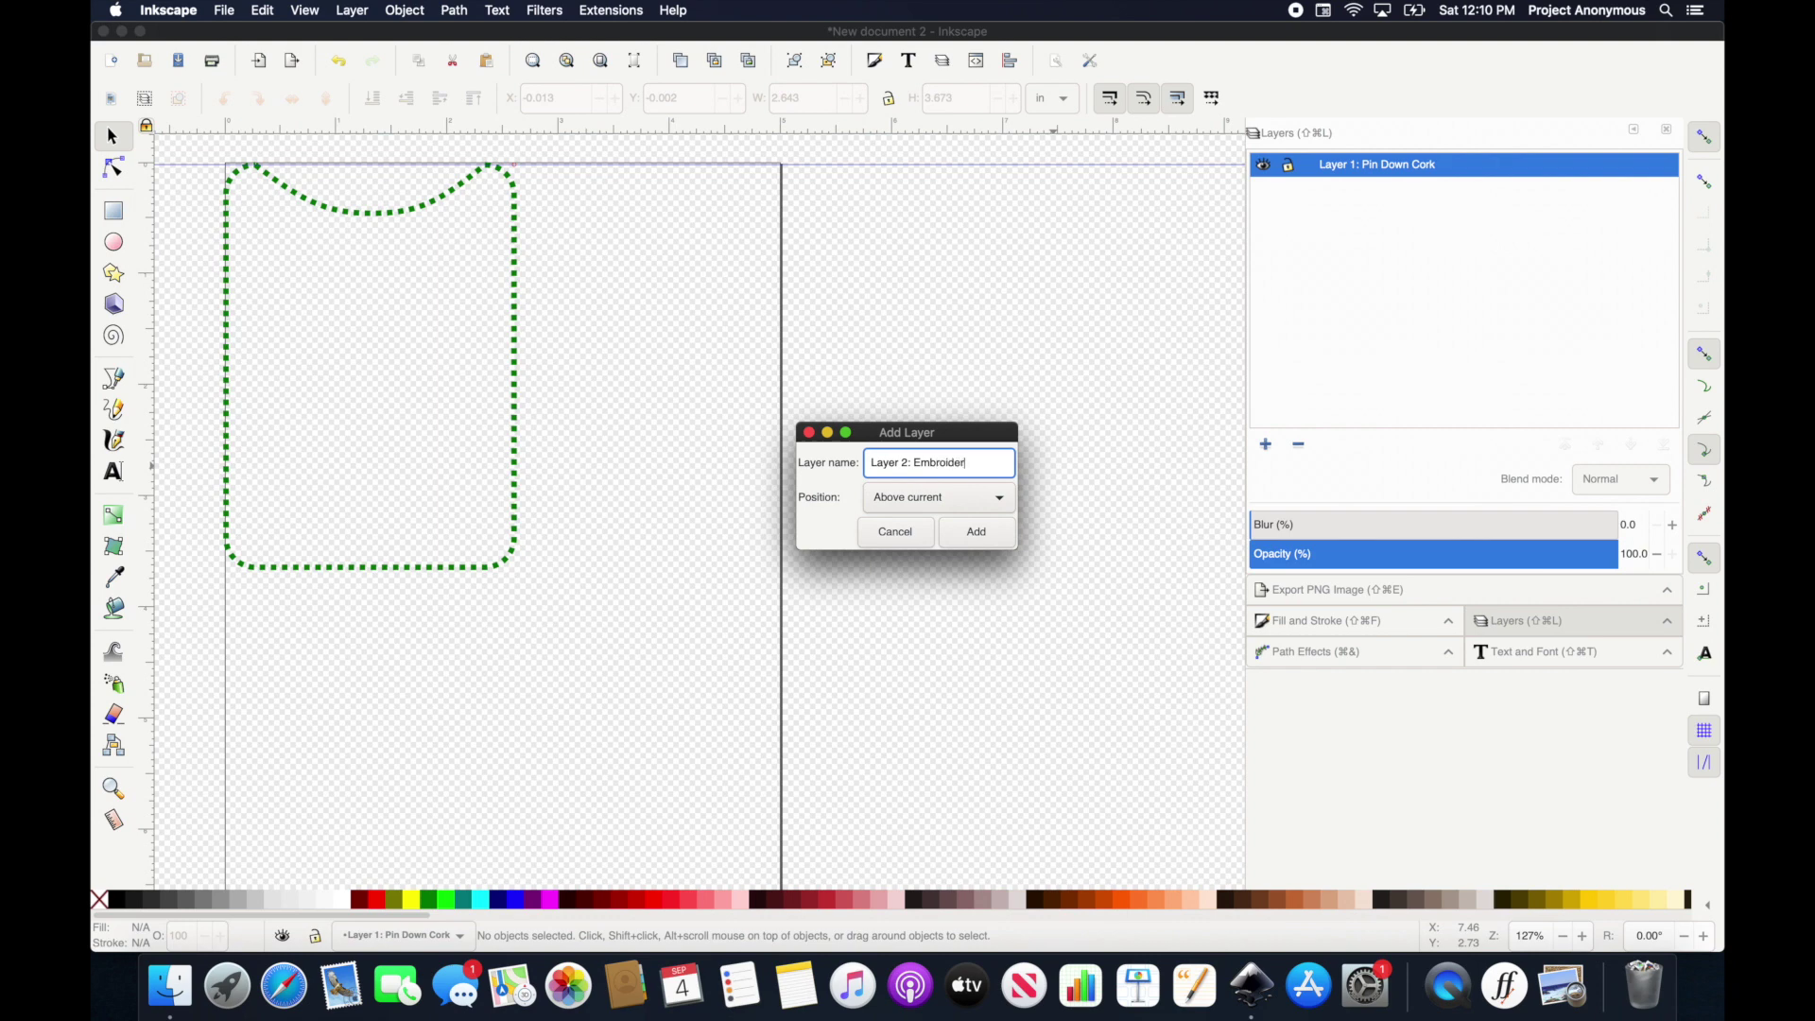
pyautogui.write('k')
pyautogui.click(986, 536)
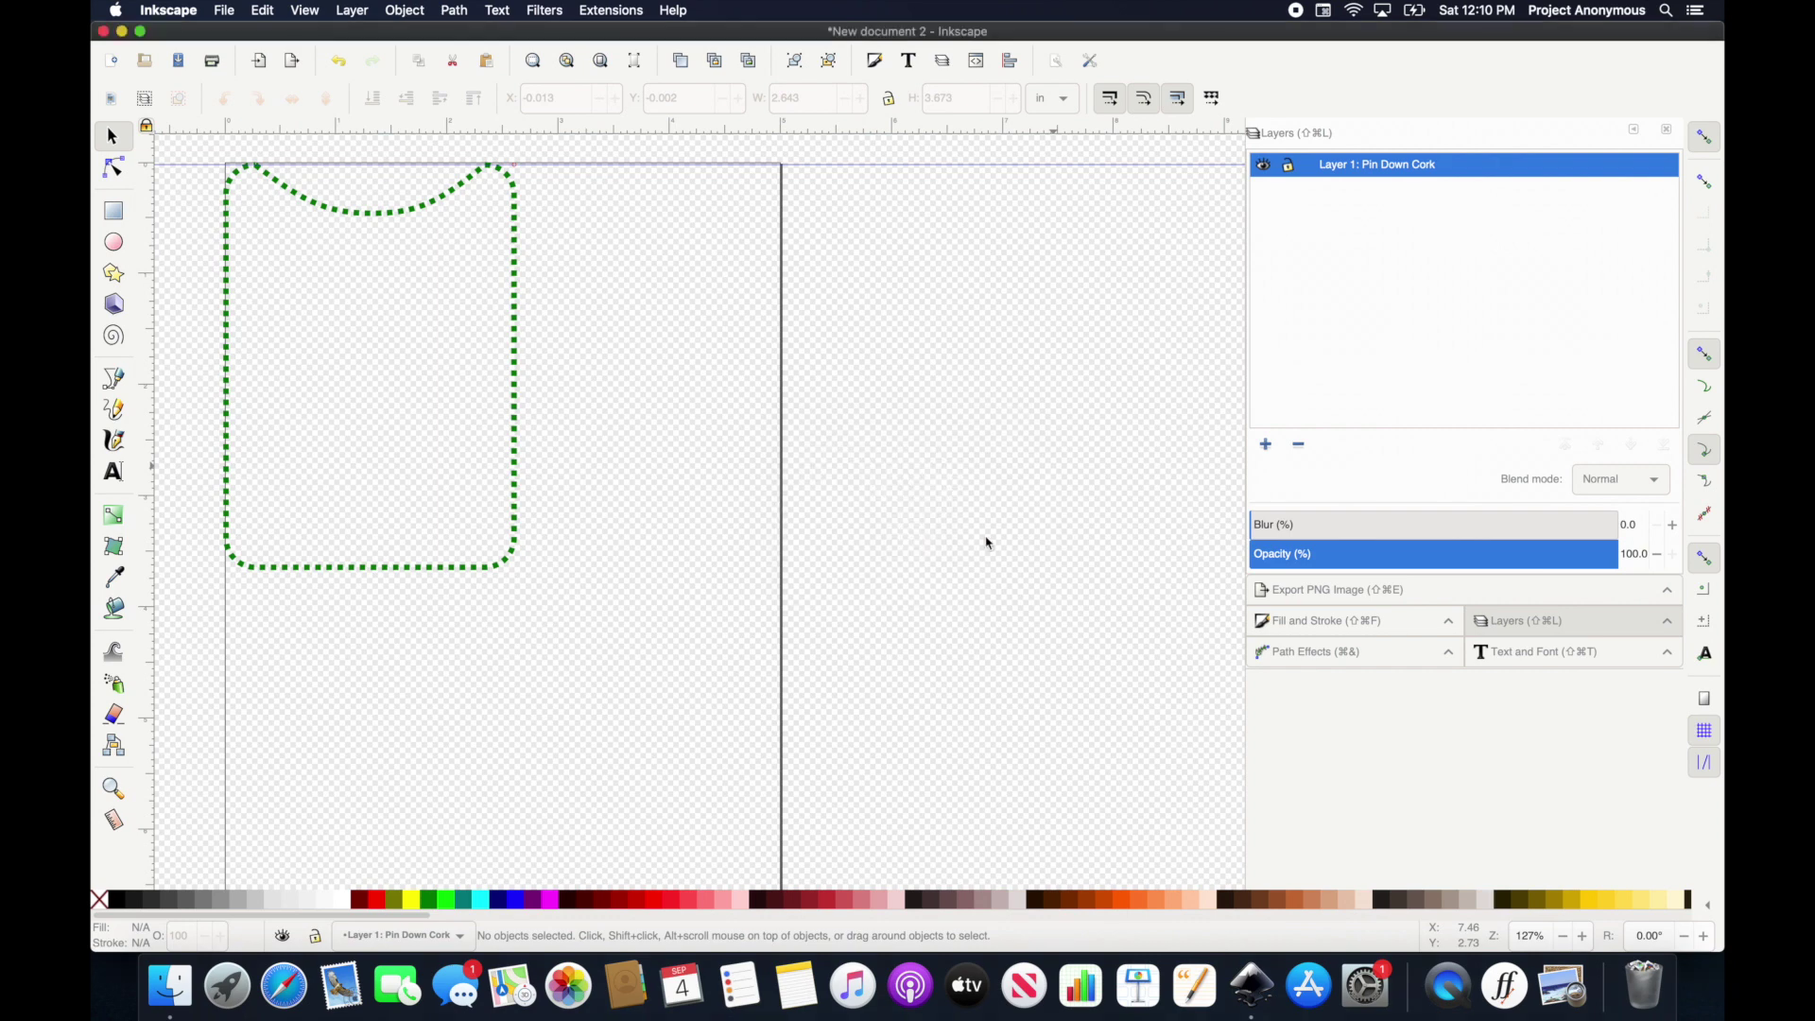
pyautogui.scroll(2, 729, 494)
pyautogui.hscroll(-3, 730, 495)
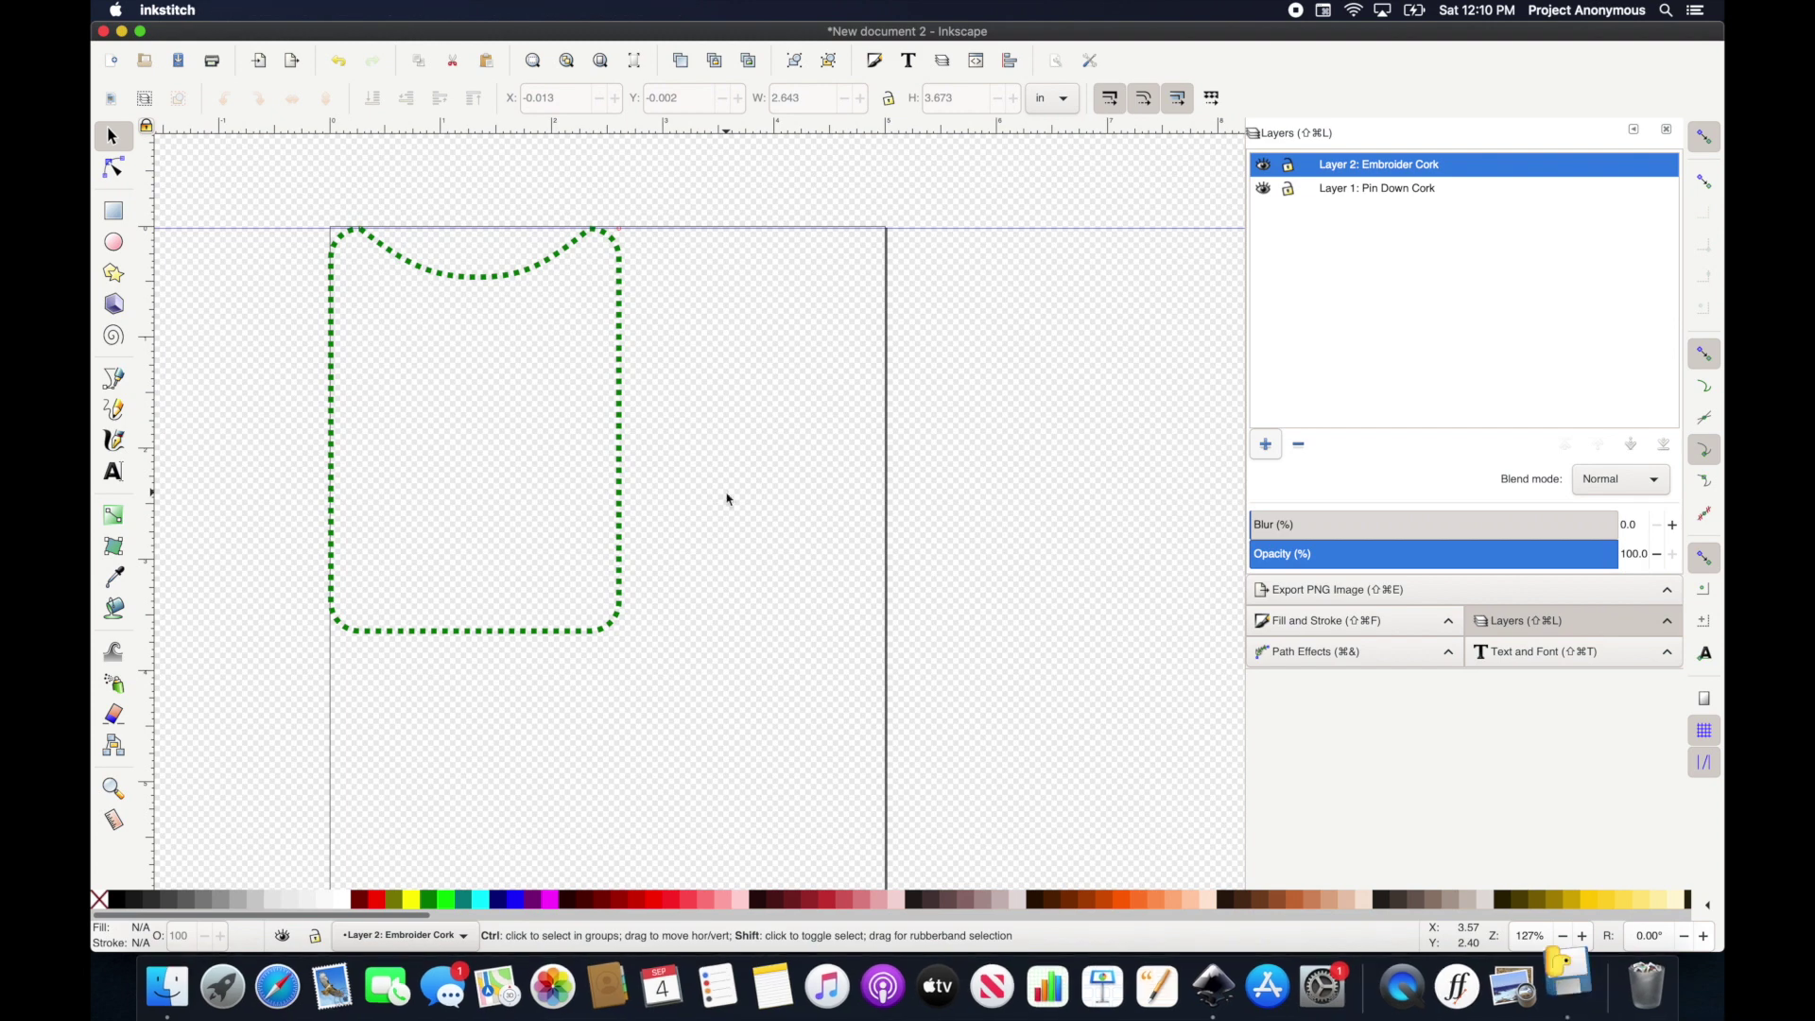
# Create Ink/Stitch lettering reading 'Be' in the Lobster Two font and apply it.
pyautogui.click(379, 445)
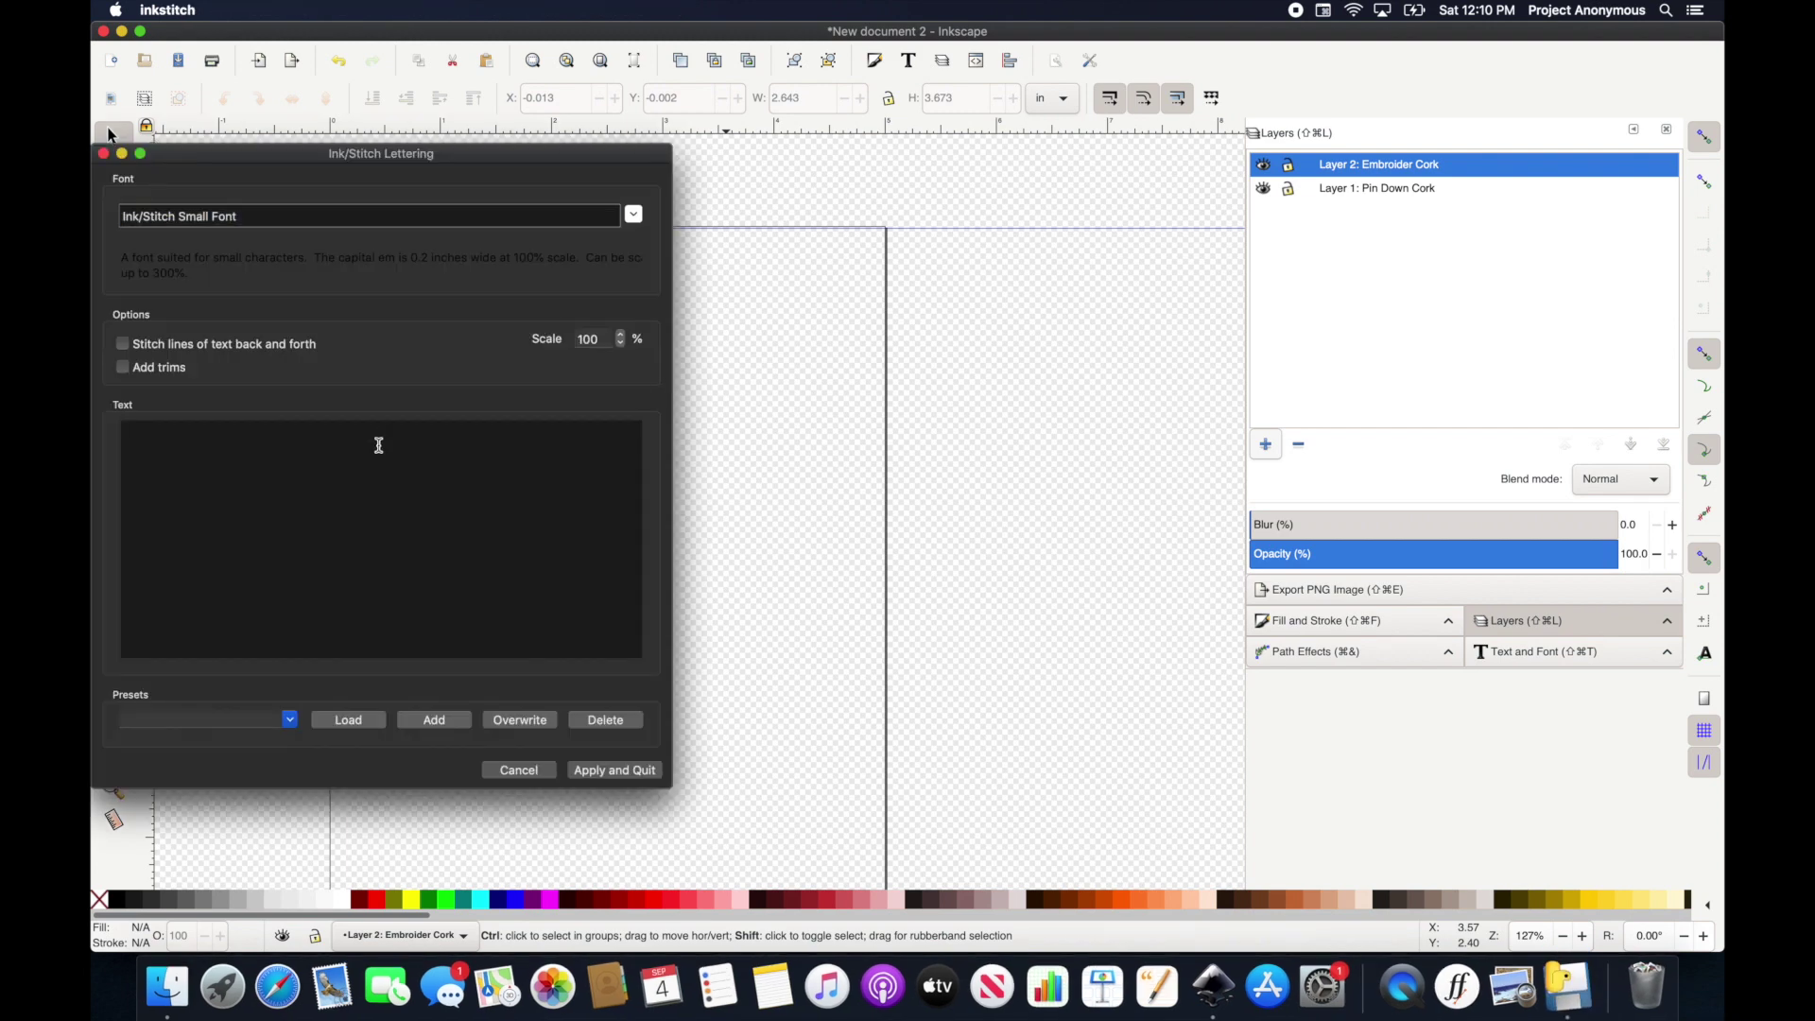
pyautogui.write('Be')
pyautogui.click(633, 214)
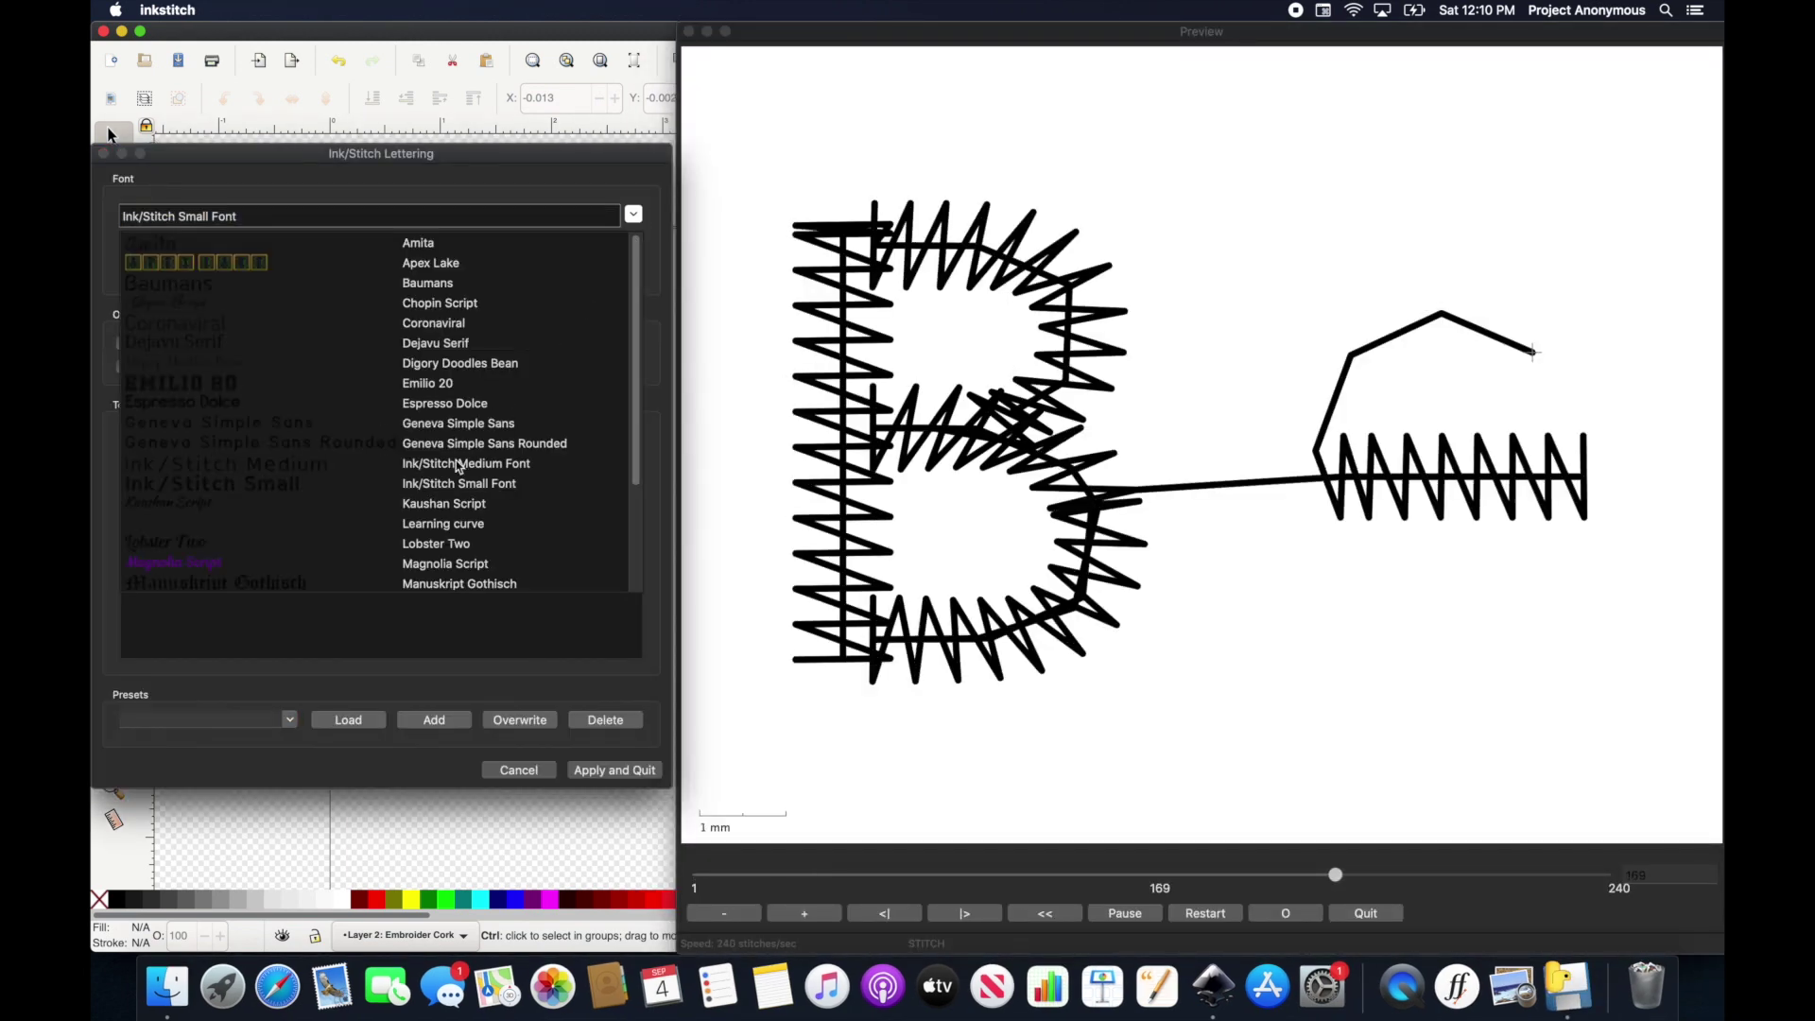
pyautogui.click(371, 547)
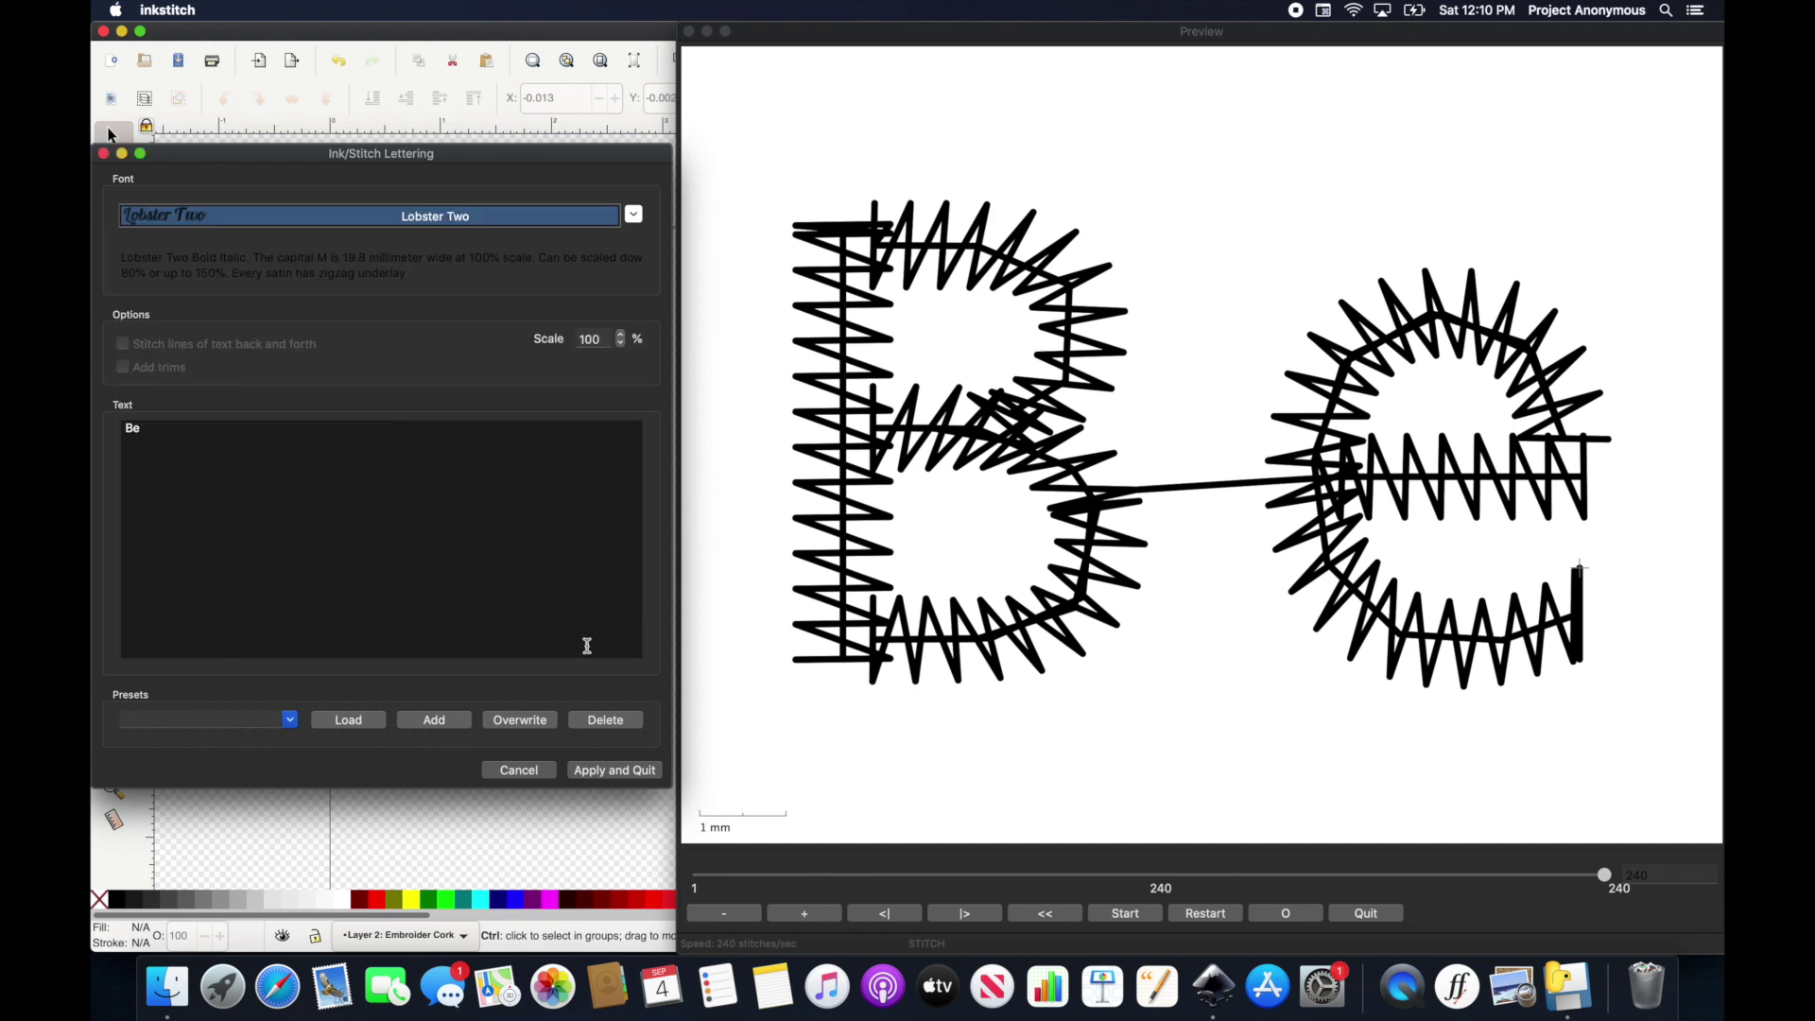
pyautogui.click(614, 771)
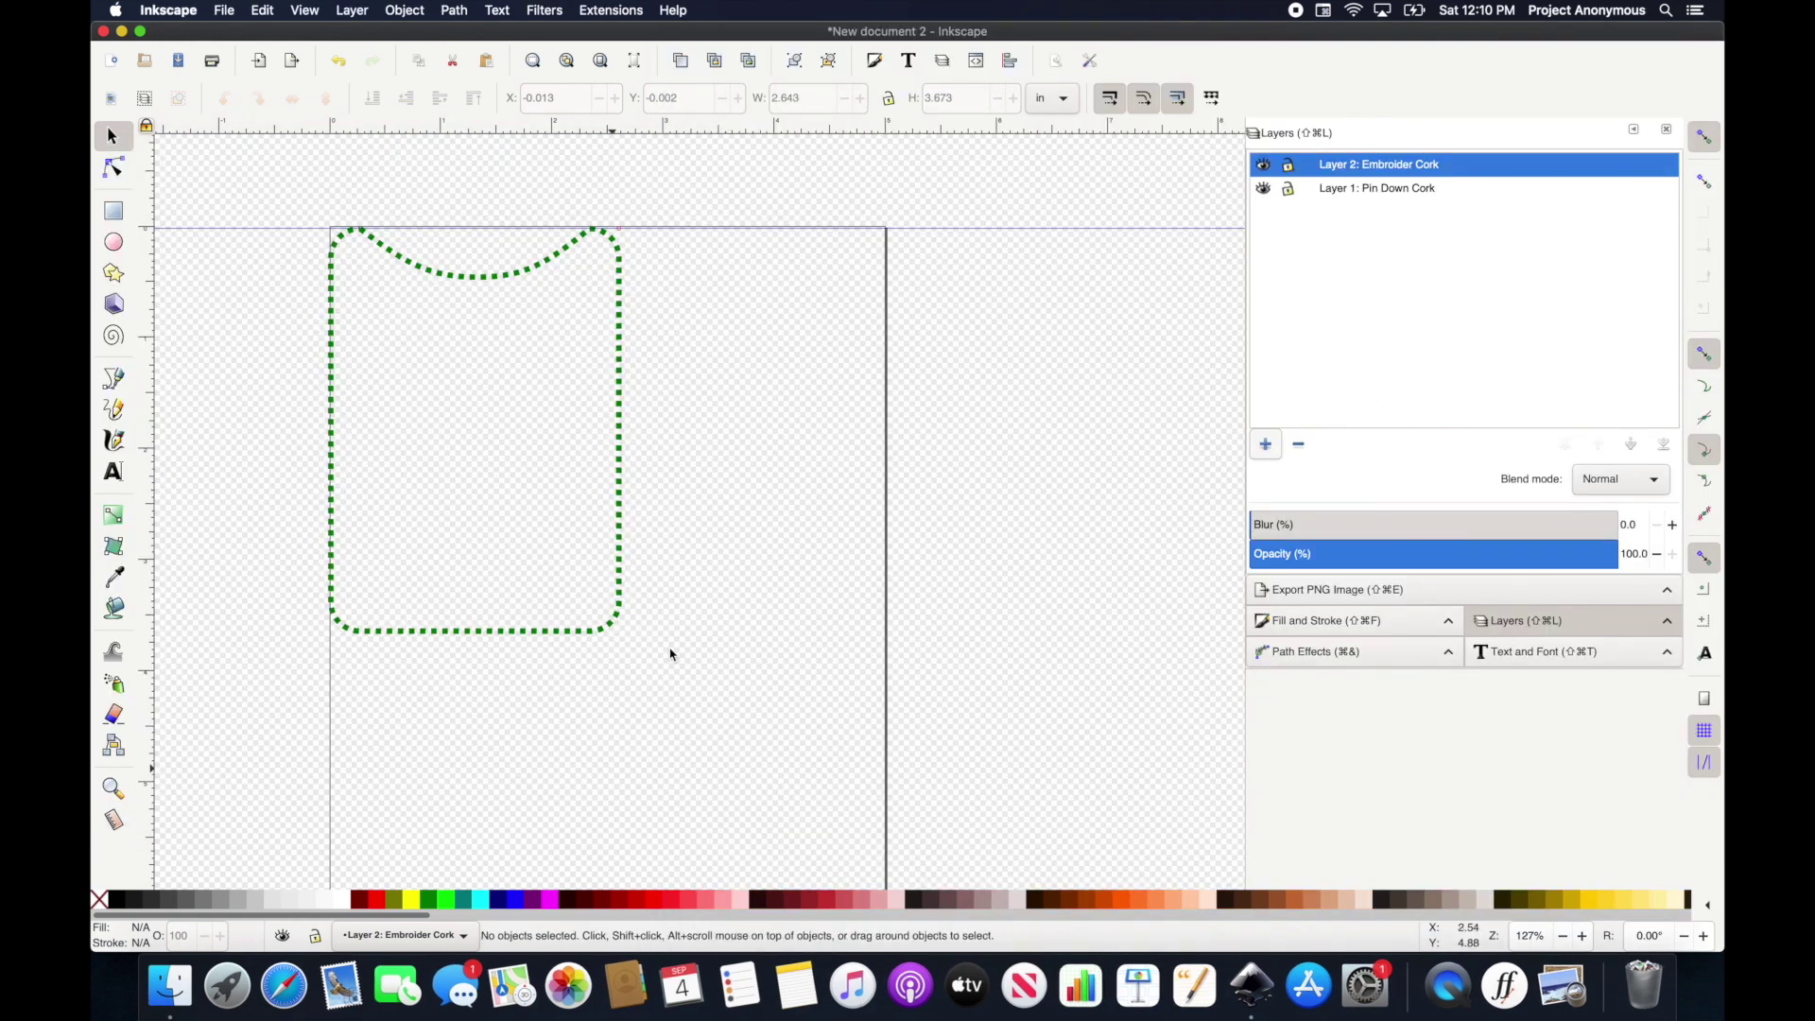
# Move the 'Be' lettering into the middle of the cork pocket.
pyautogui.moveTo(504, 228); pyautogui.dragTo(319, 140)
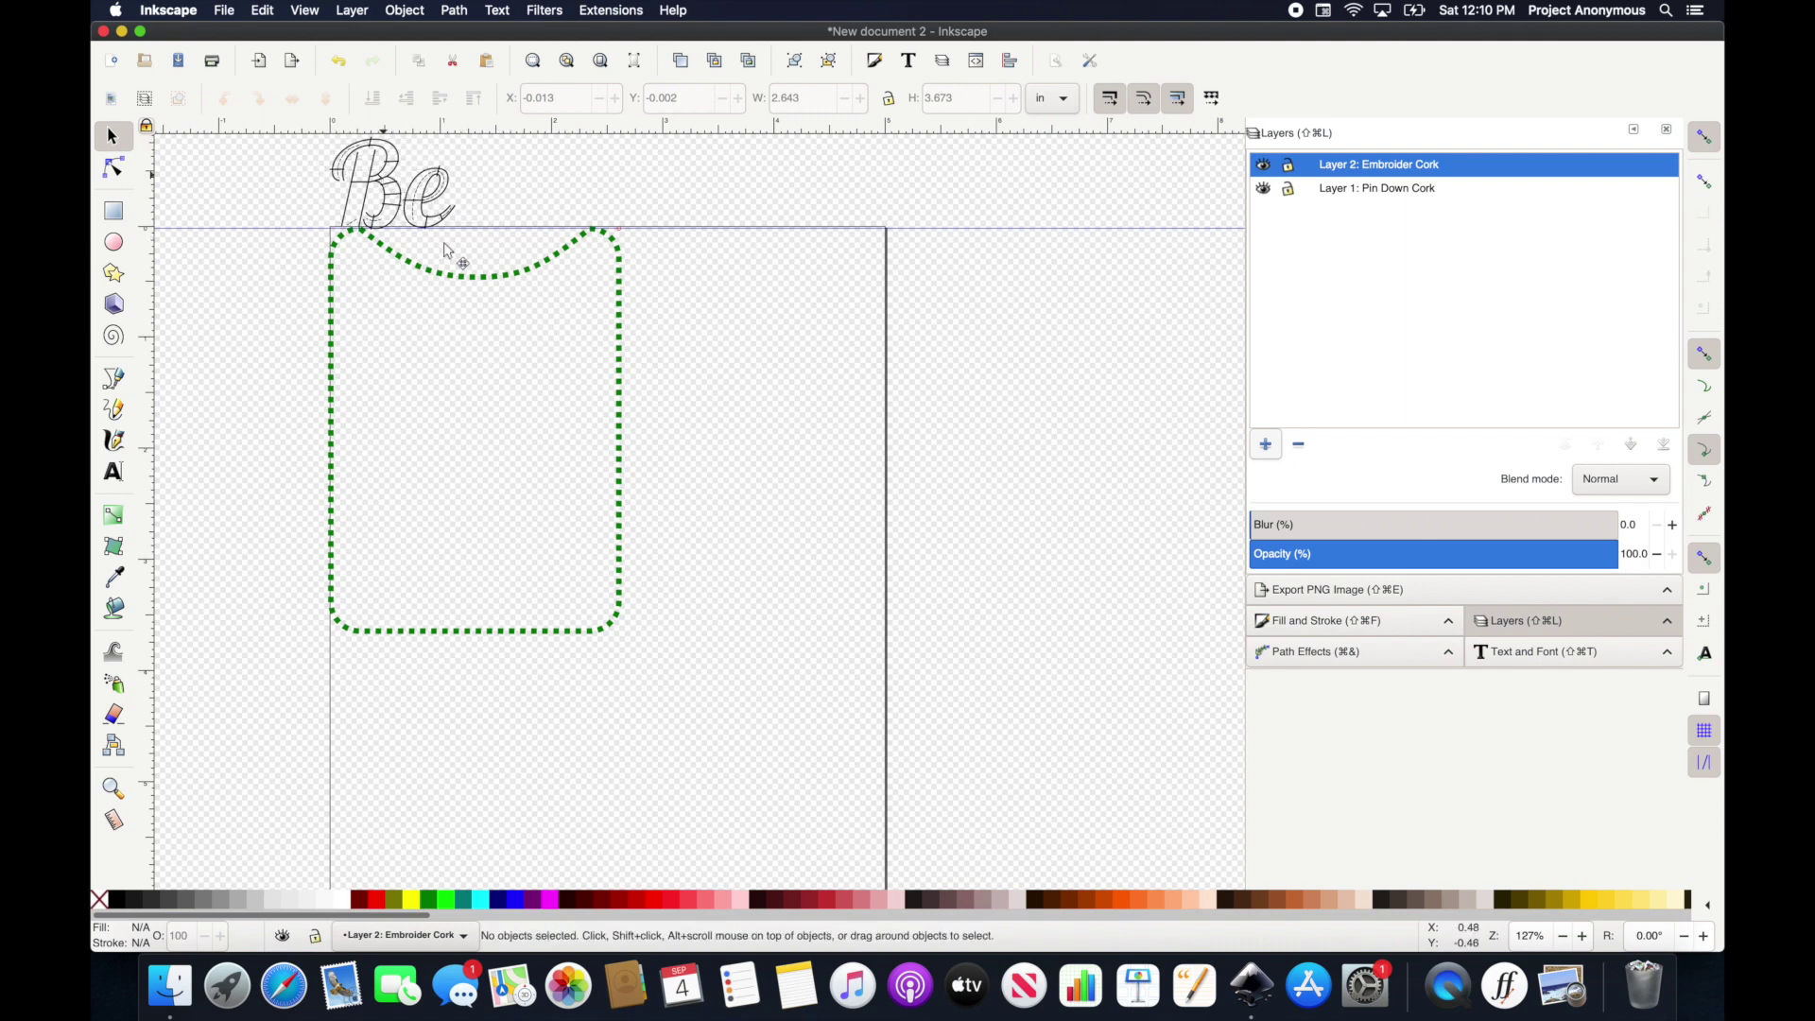
pyautogui.moveTo(435, 210); pyautogui.dragTo(505, 441)
pyautogui.click(717, 519)
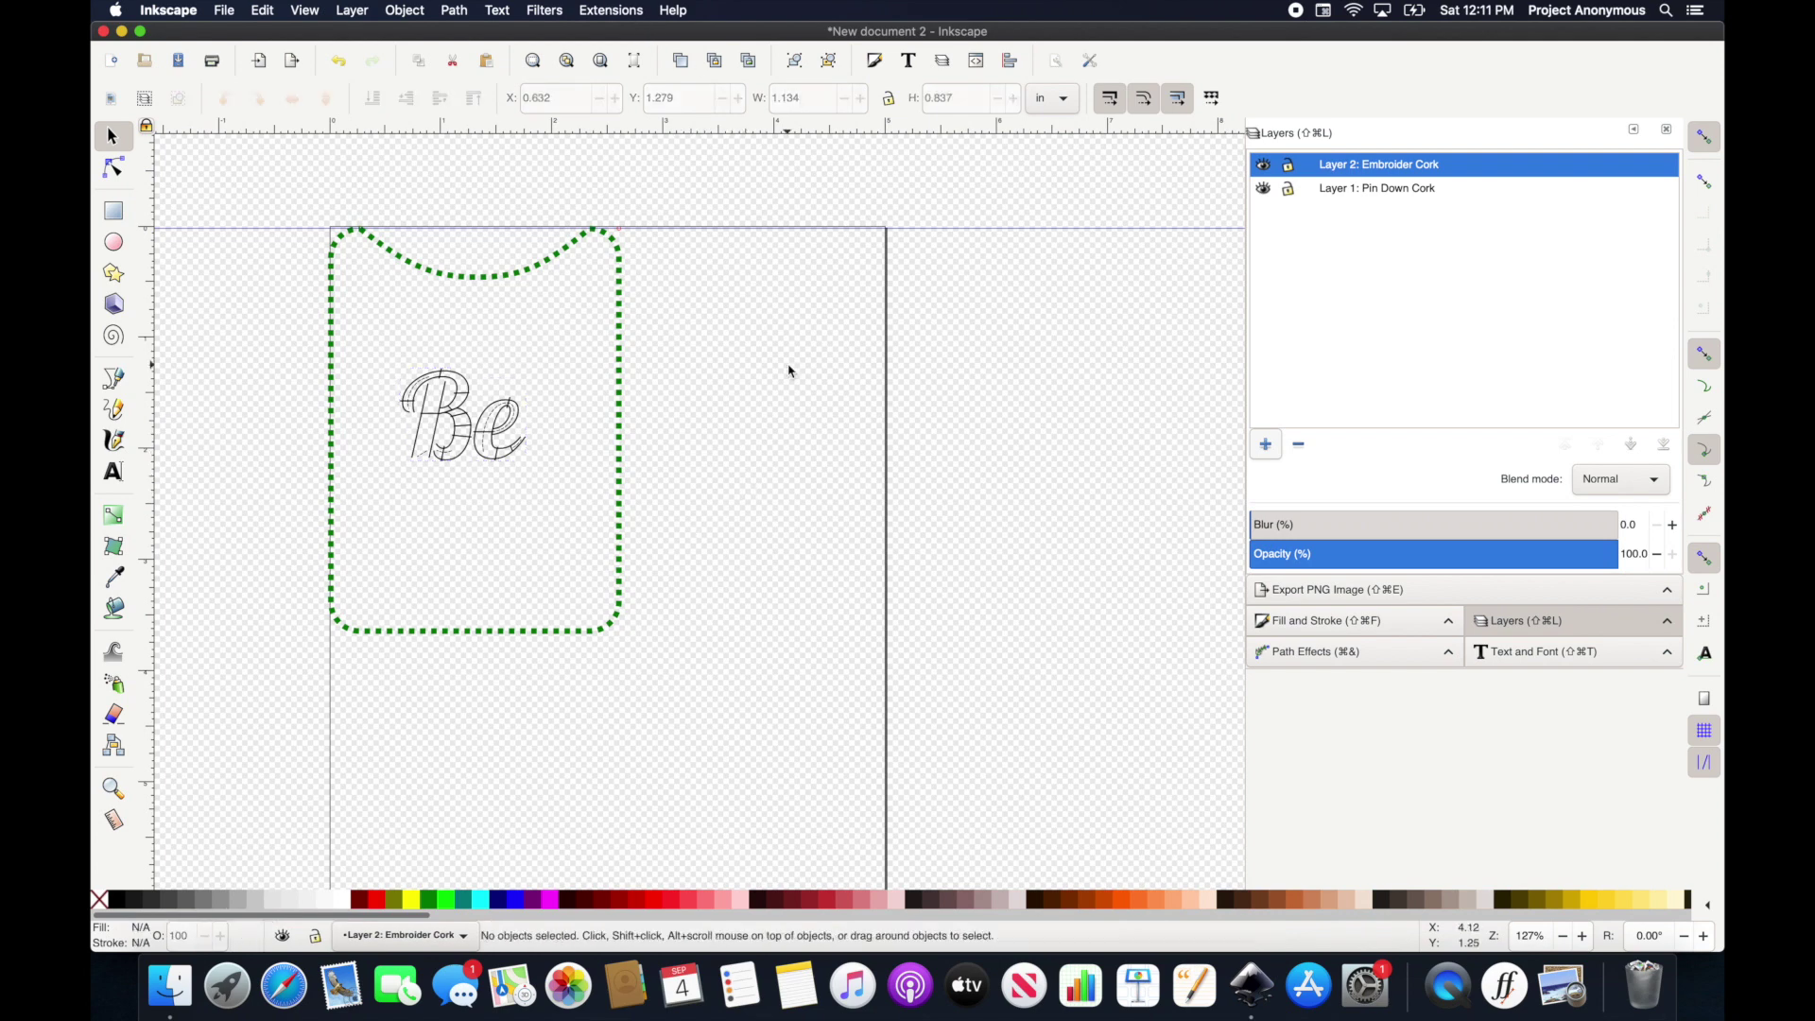
# Create 'Happy' lettering in Lobster Two with Ink/Stitch Lettering and apply it.
pyautogui.hotkey('ctrl', 'shift')
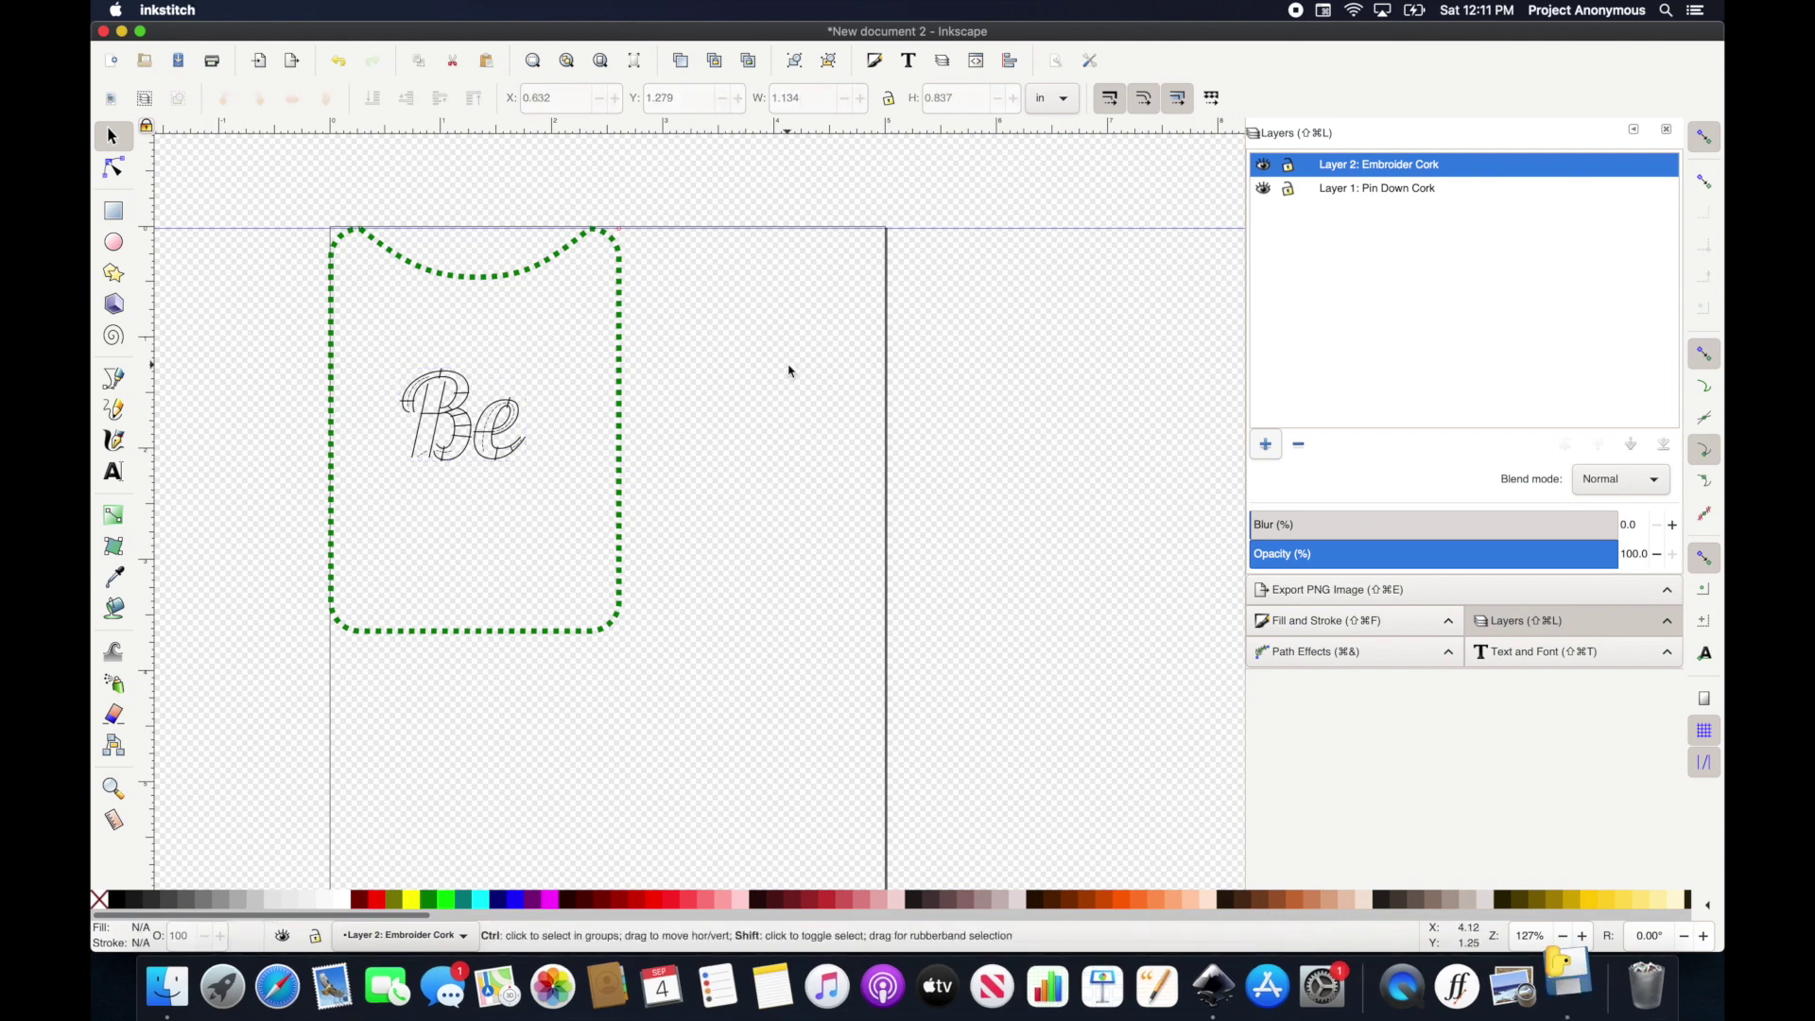
pyautogui.click(634, 215)
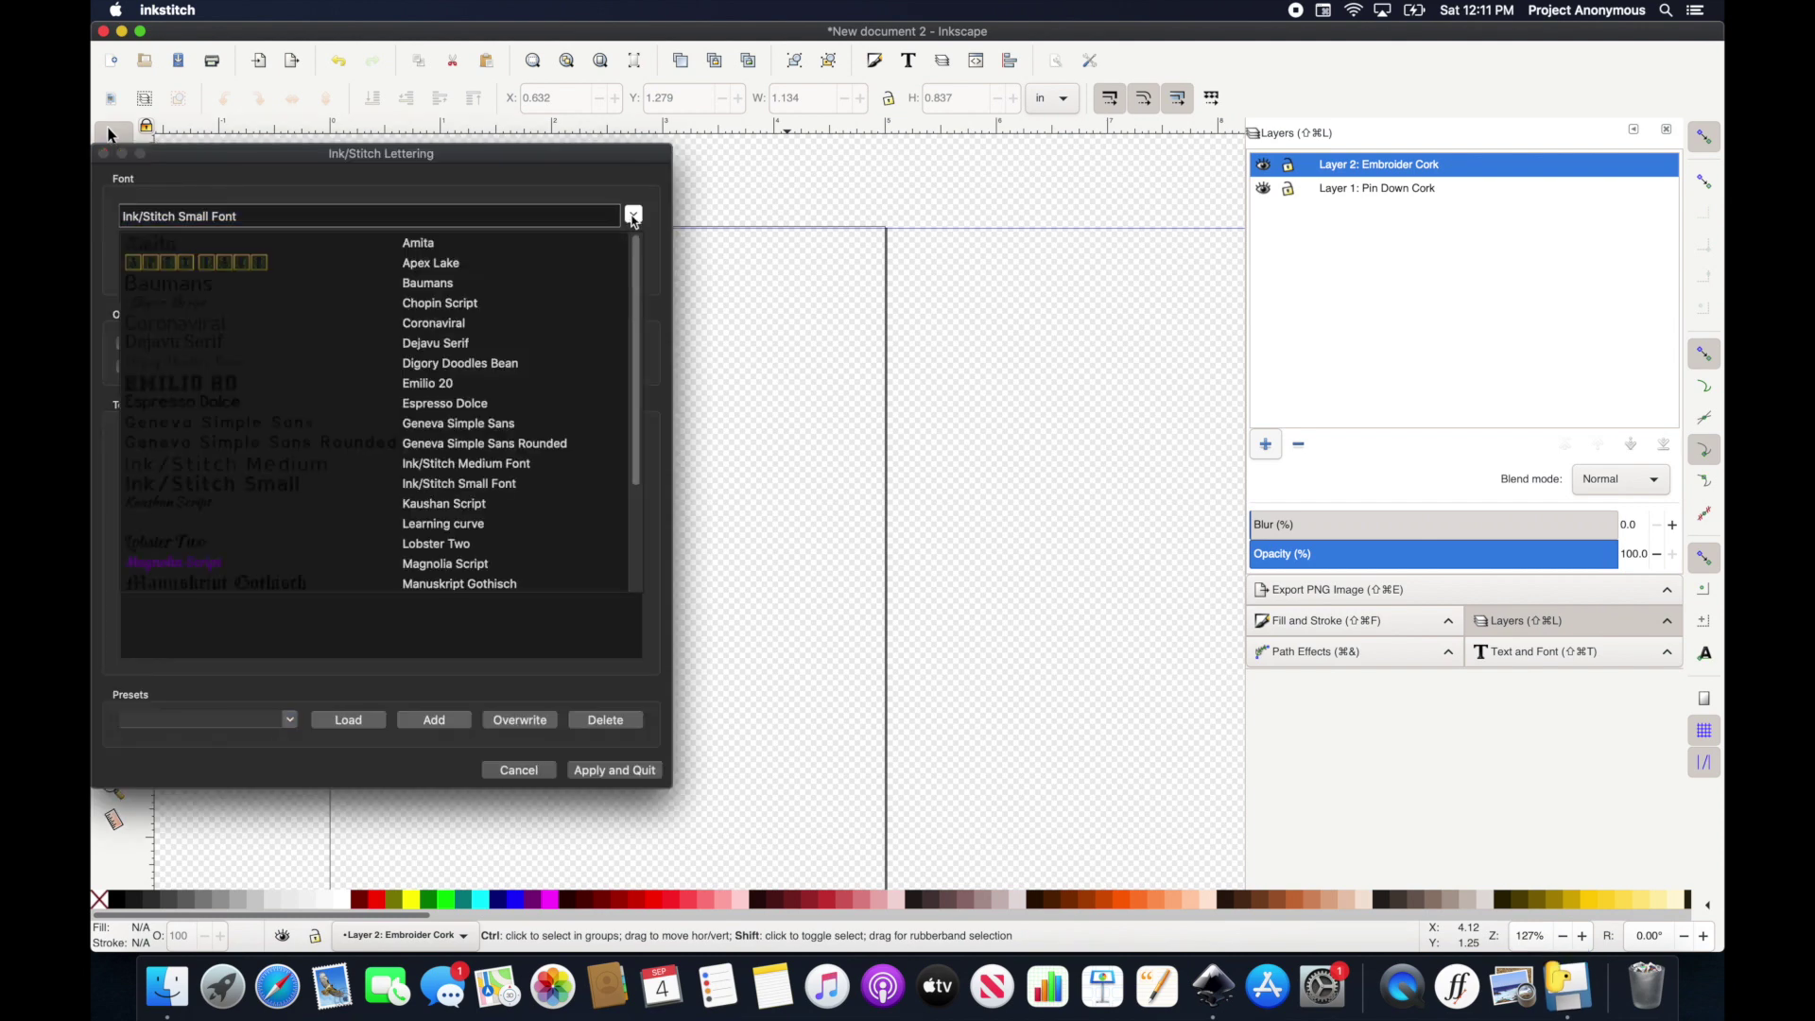
pyautogui.click(264, 542)
pyautogui.write('y')
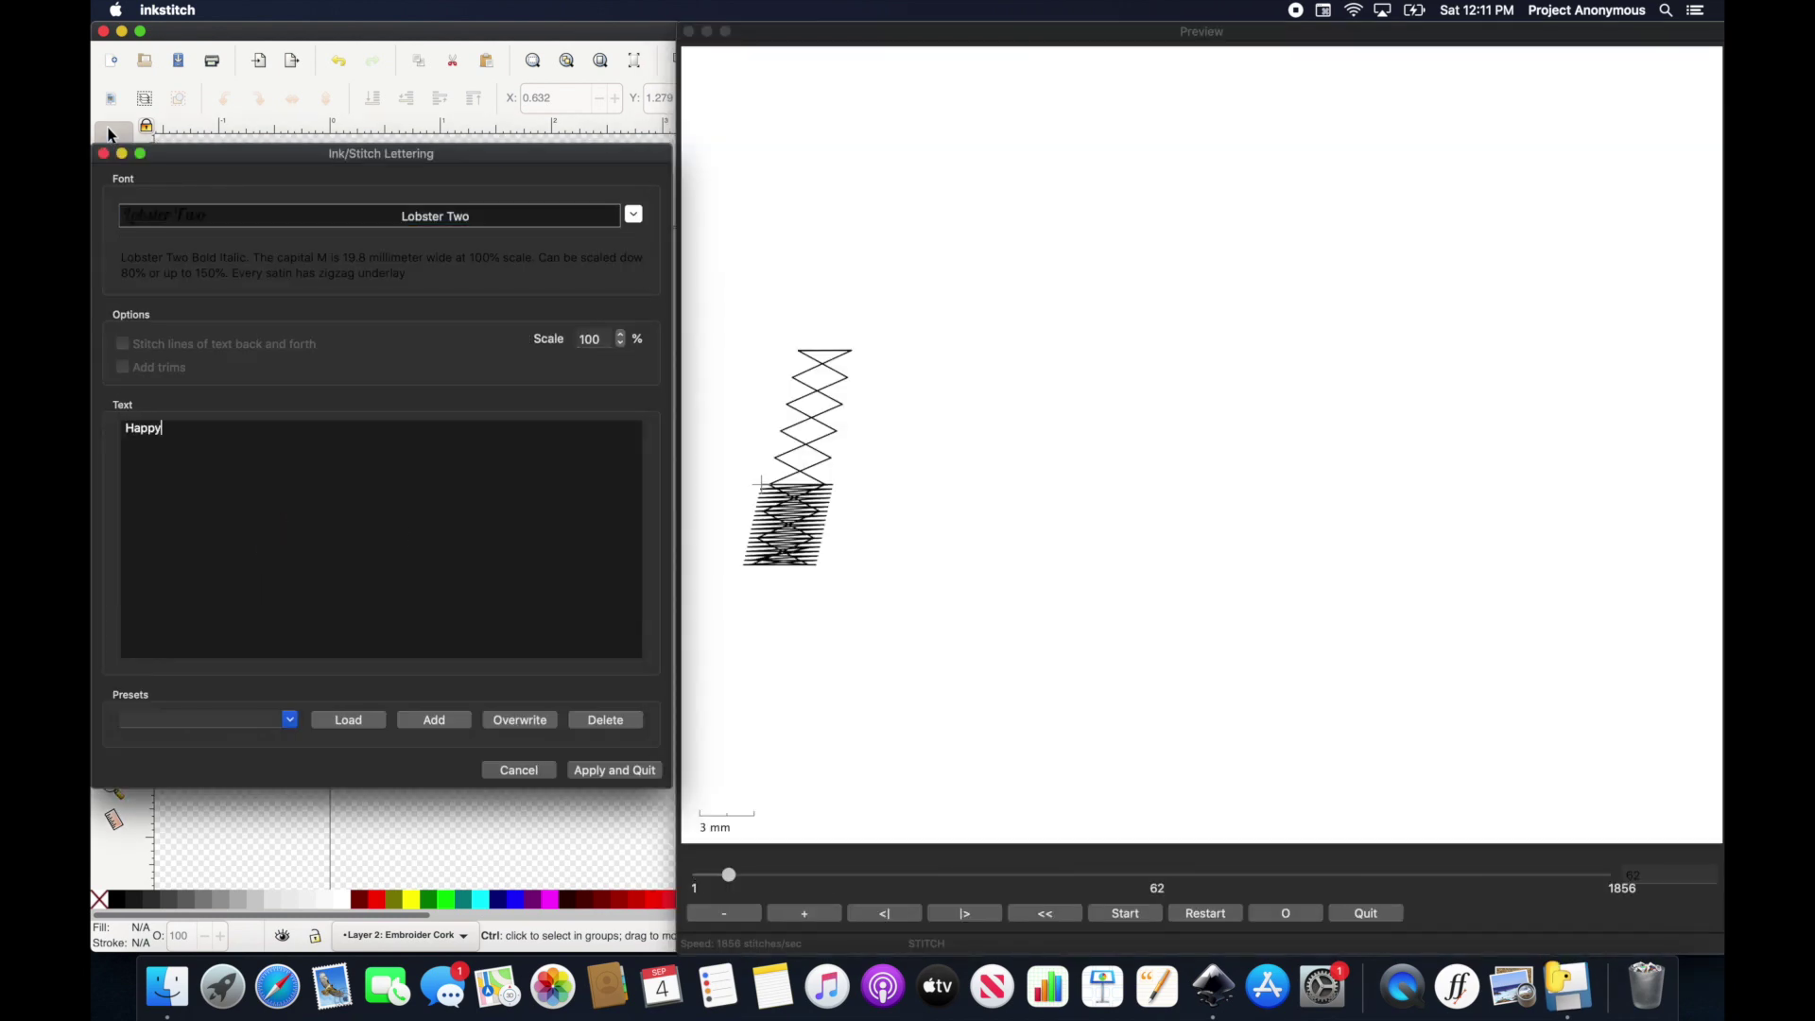
pyautogui.click(632, 769)
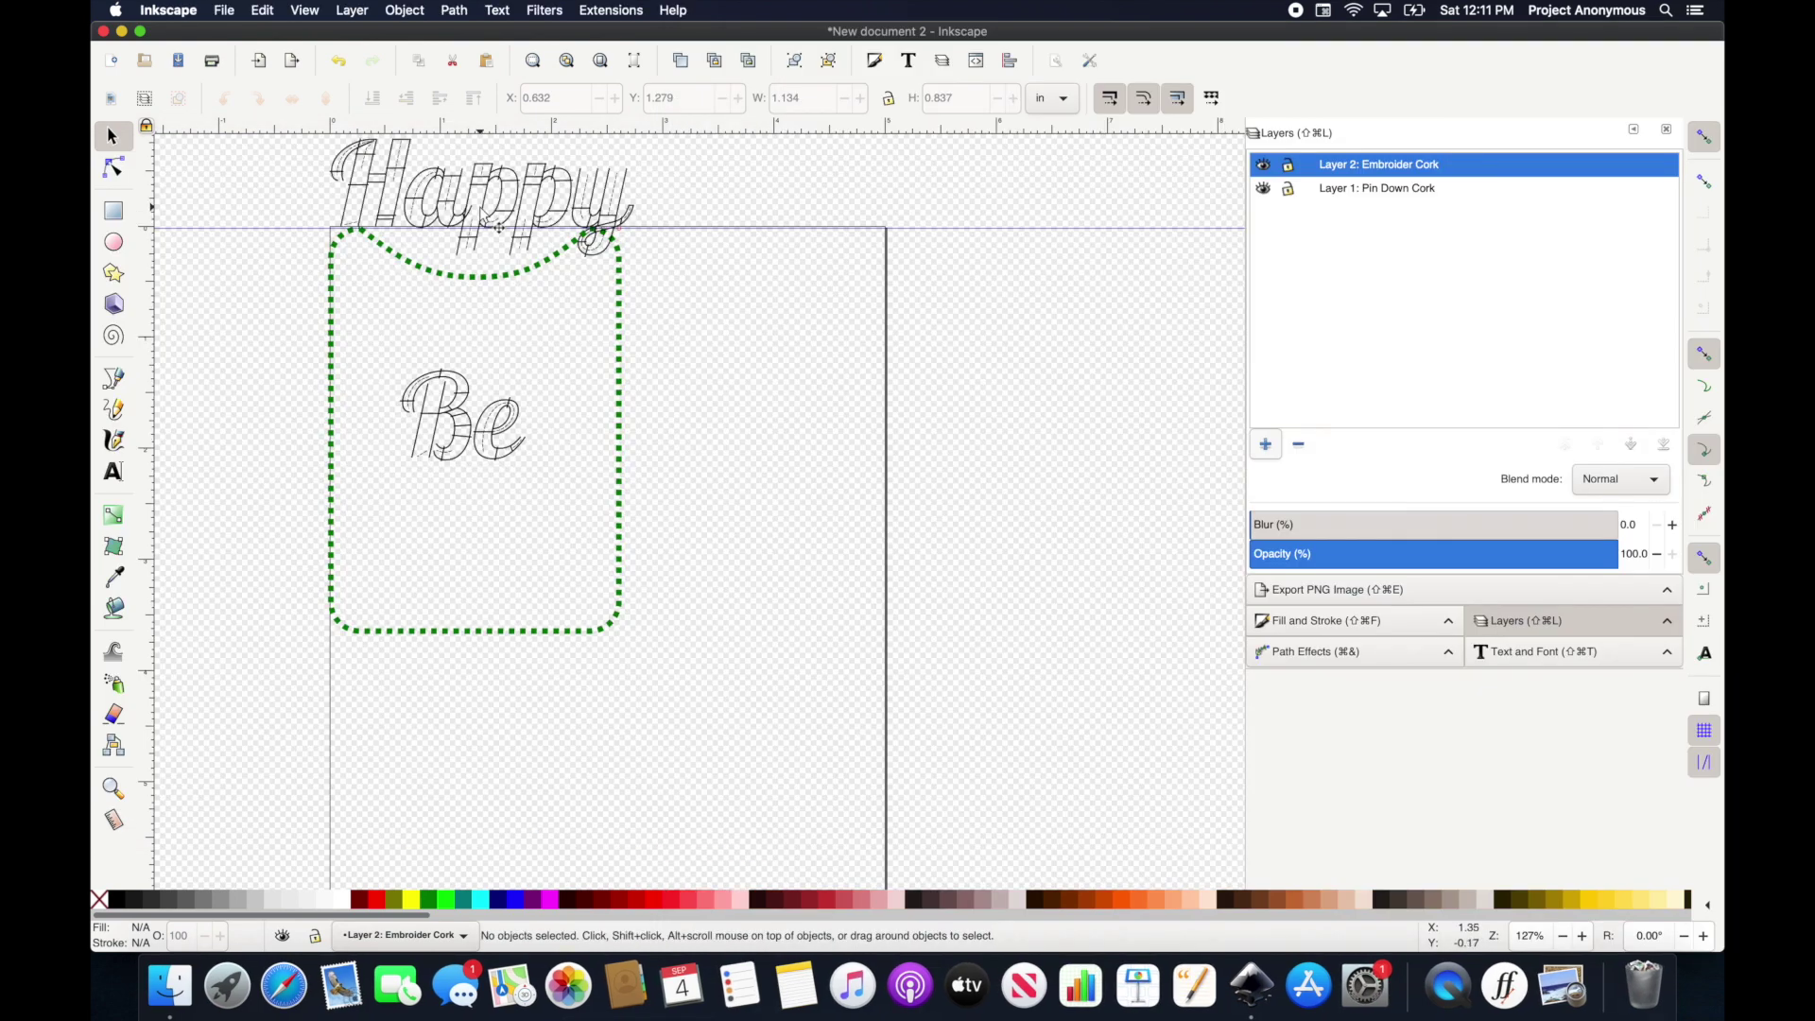
# Shrink 'Happy' and place it just below 'Be', nudging 'Be' slightly right.
pyautogui.moveTo(498, 227); pyautogui.dragTo(503, 616)
pyautogui.moveTo(648, 636); pyautogui.dragTo(597, 615)
pyautogui.moveTo(511, 569); pyautogui.dragTo(512, 523)
pyautogui.moveTo(491, 443); pyautogui.dragTo(468, 498)
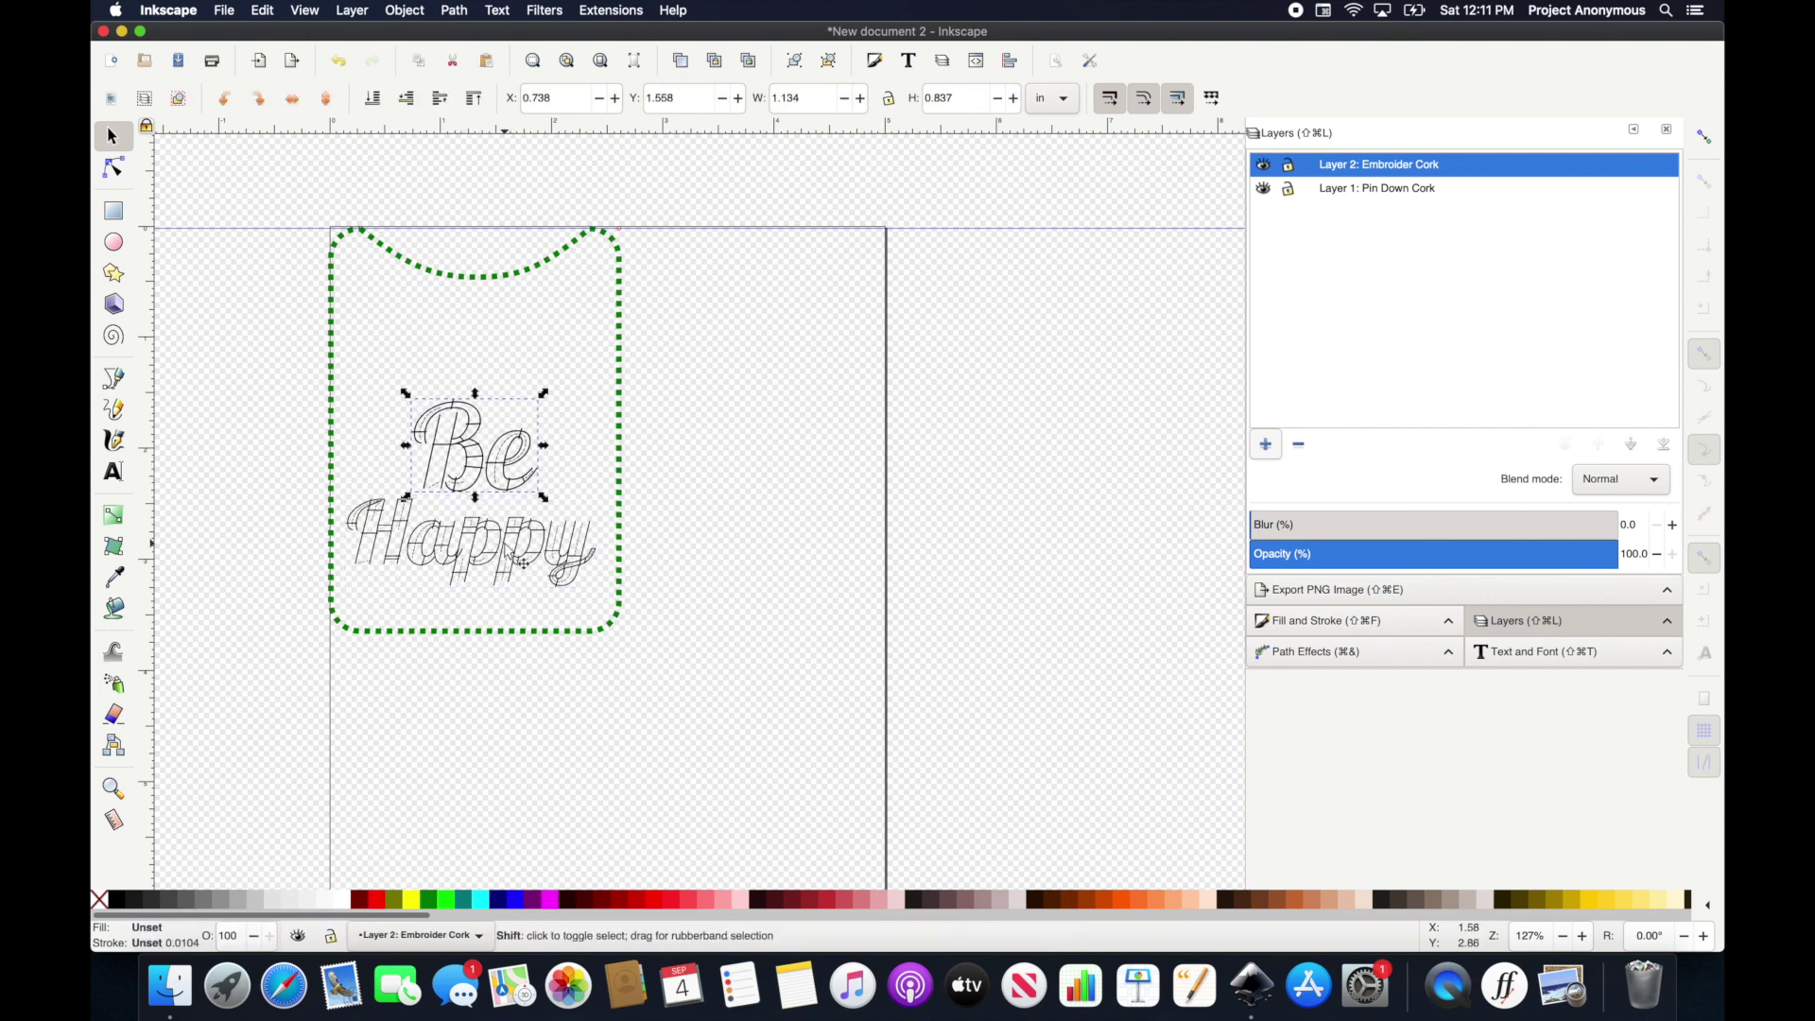
# Give both the 'Be' and 'Happy' lettering an aqua stroke.
pyautogui.keyDown('shift'); pyautogui.click(518, 561); pyautogui.keyUp('shift')
pyautogui.keyDown('shift'); pyautogui.click(482, 899); pyautogui.keyUp('shift')
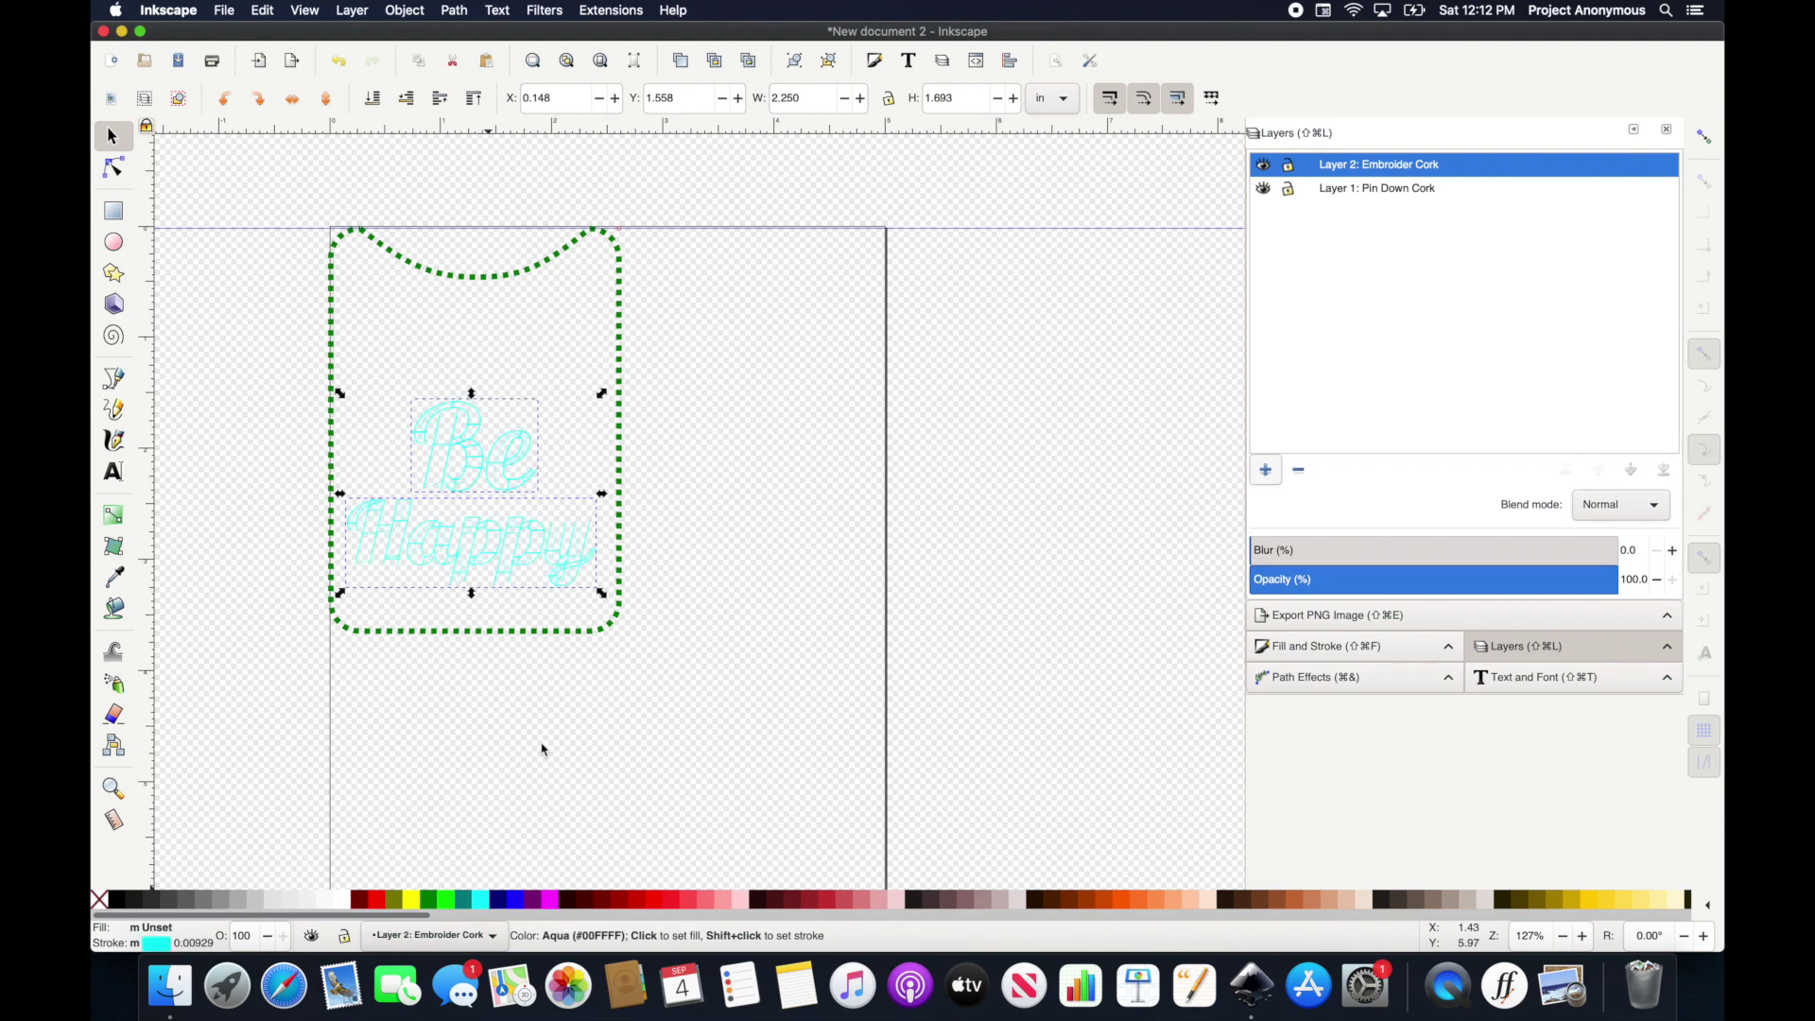
pyautogui.click(693, 598)
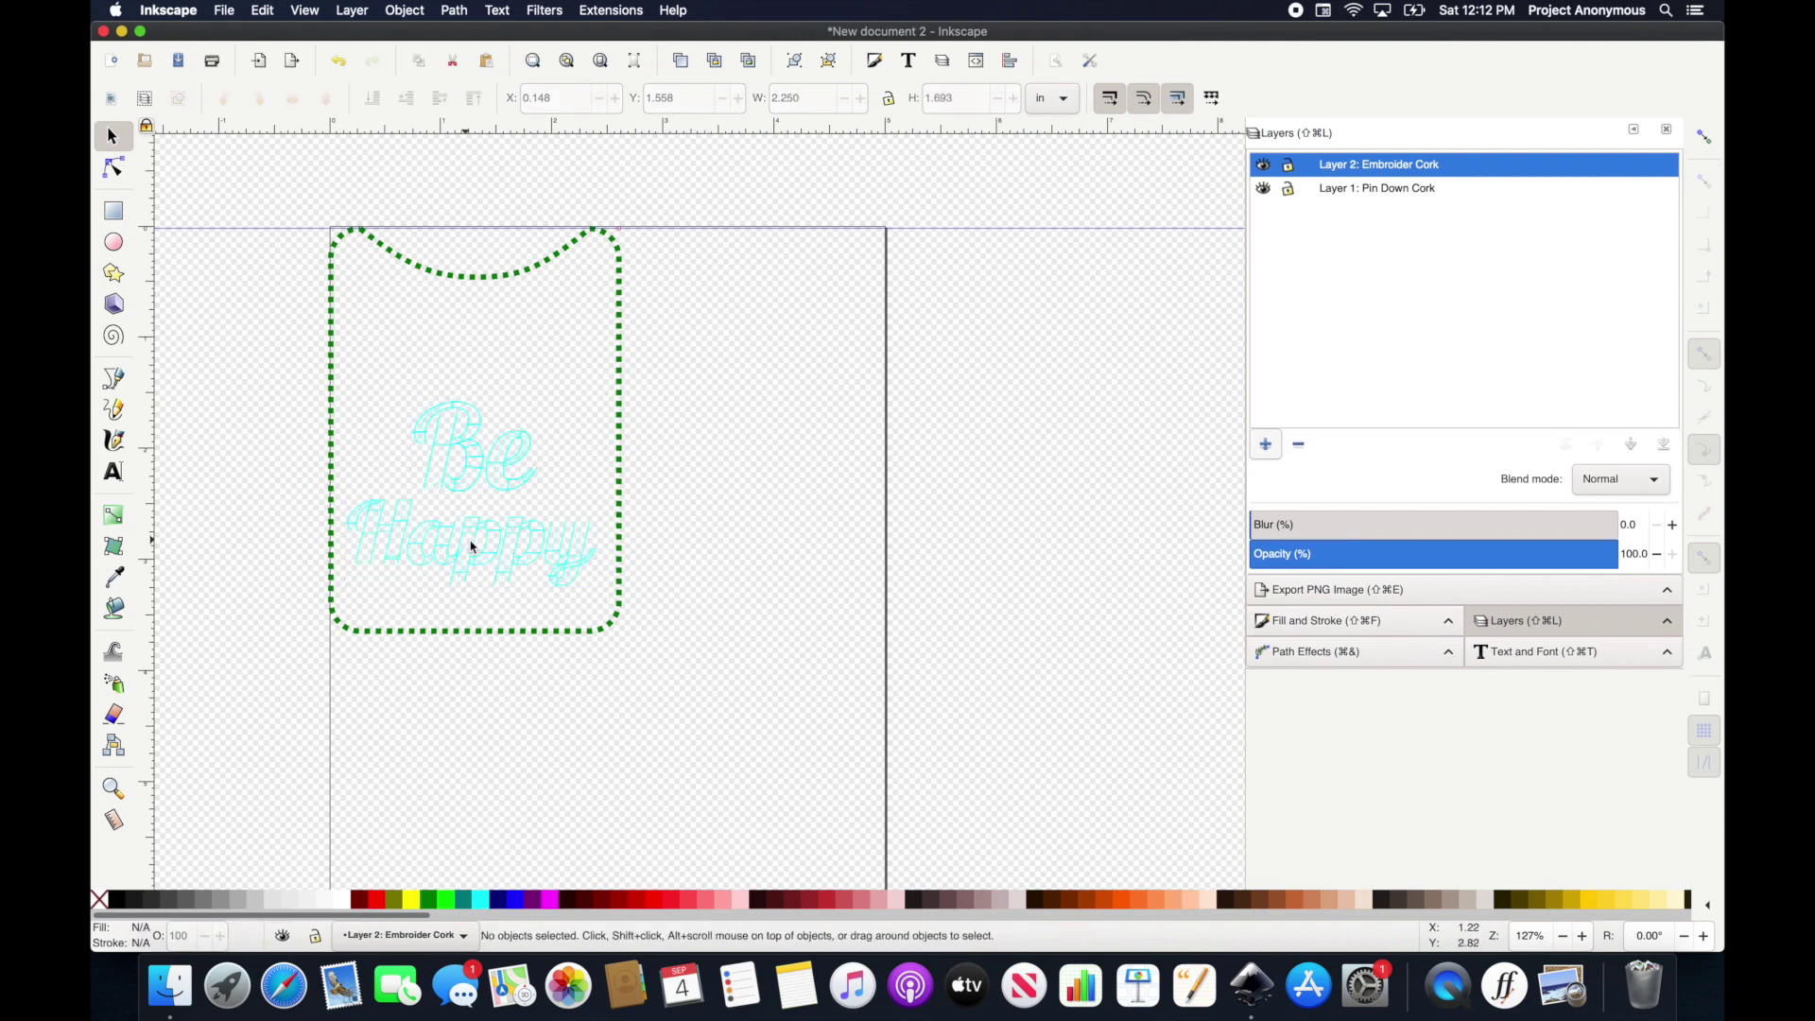
# Shift 'Happy' slightly right, show the Pin Down Cork layer again, and select the green outline.
pyautogui.moveTo(477, 541); pyautogui.dragTo(511, 559)
pyautogui.press('super+alt+a')
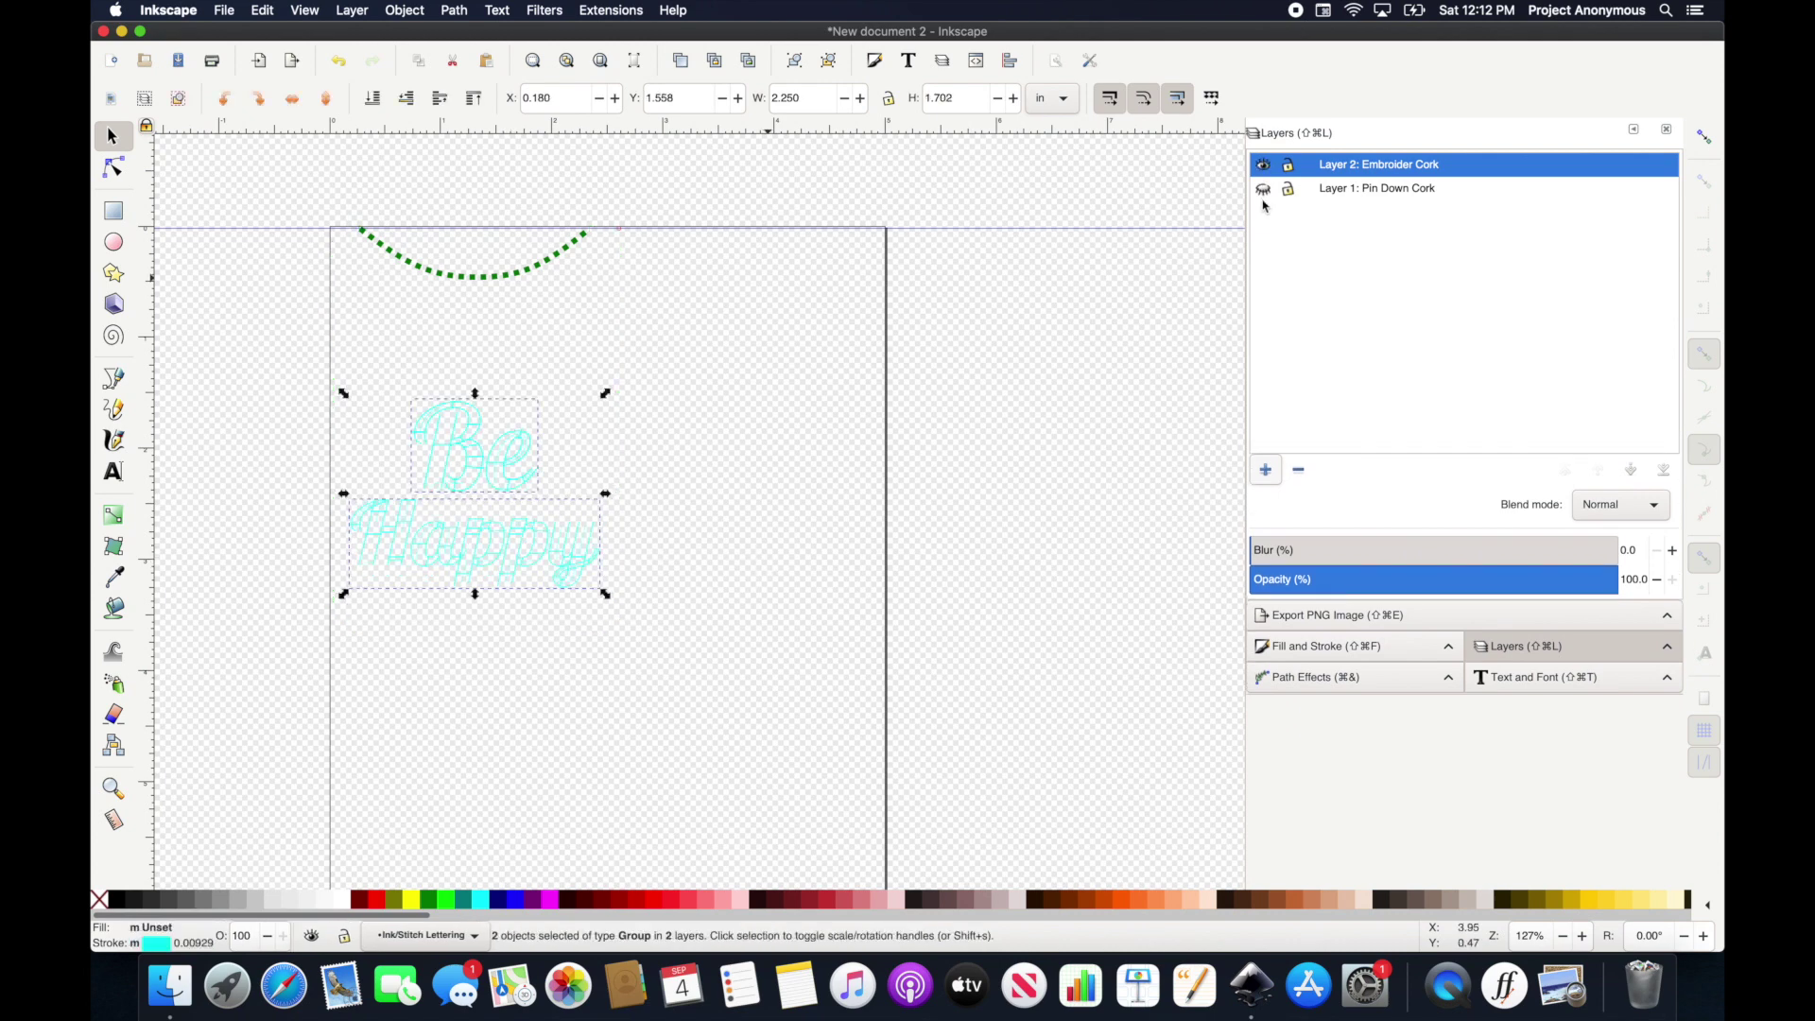
pyautogui.click(1263, 188)
pyautogui.click(526, 274)
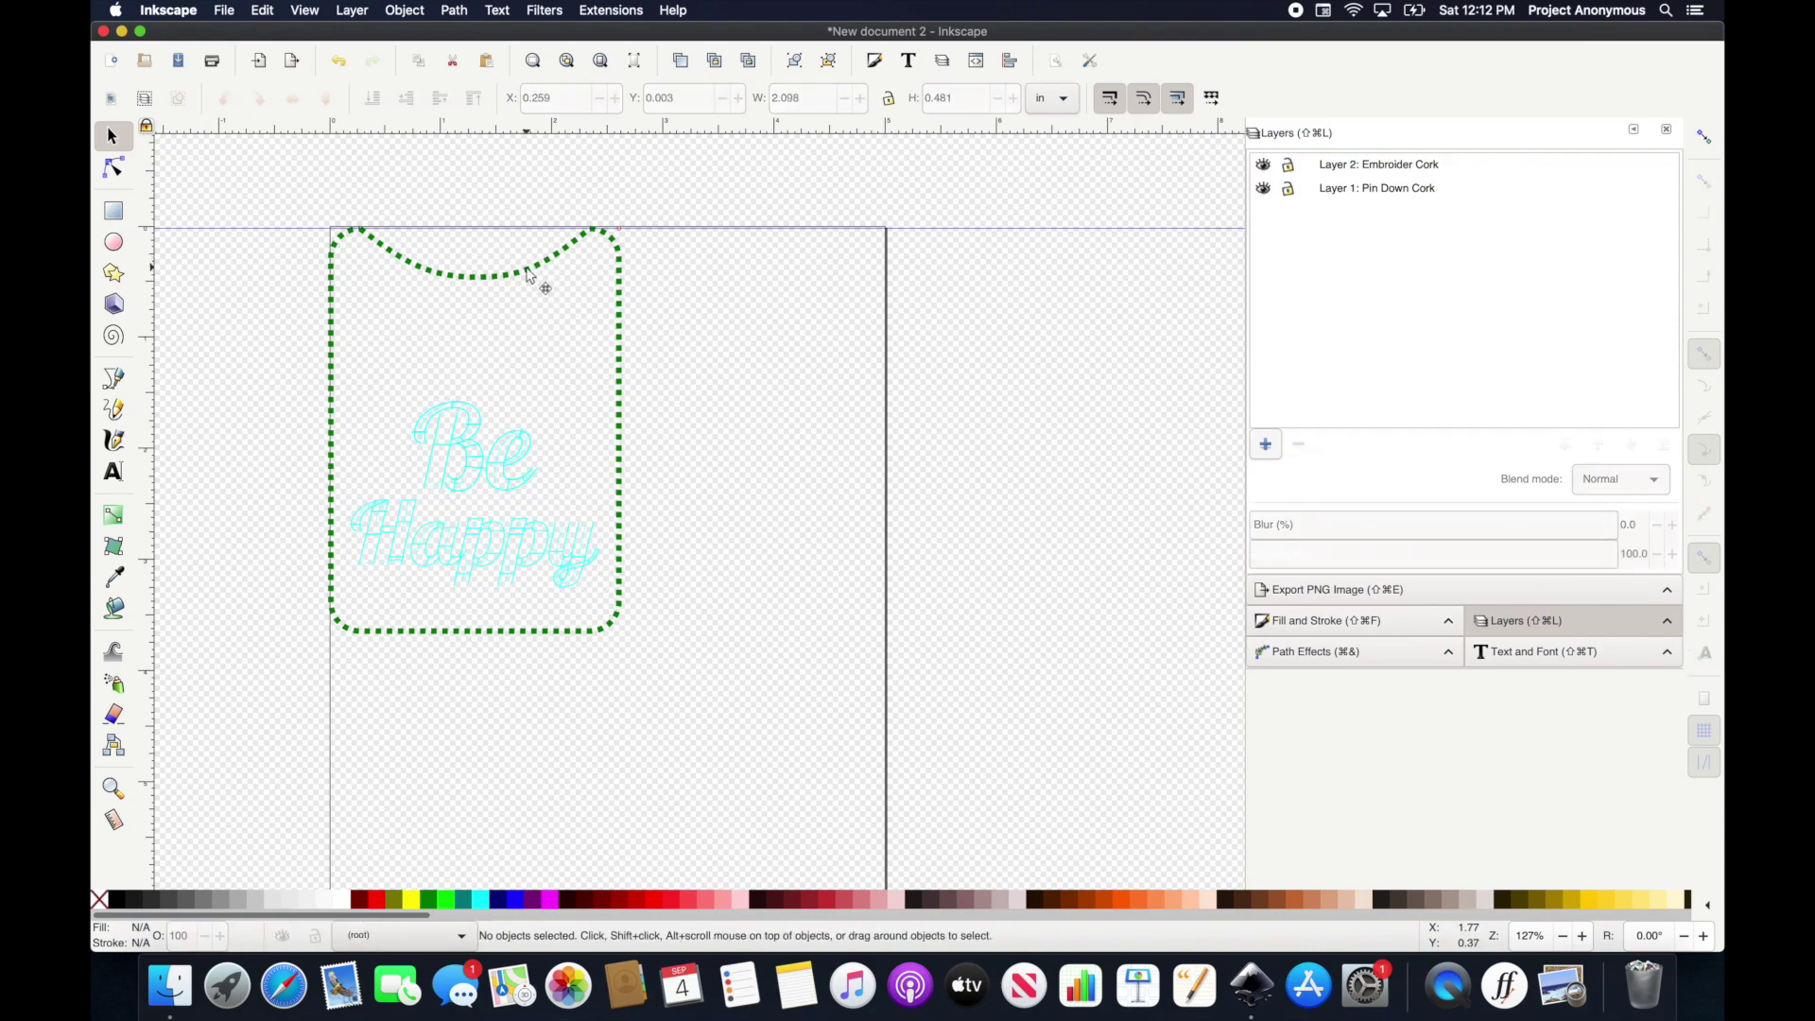
pyautogui.click(526, 274)
# Move the green dotted outline onto the 'Layer 1: Pin Down Cork' layer.
pyautogui.rightClick(520, 273)
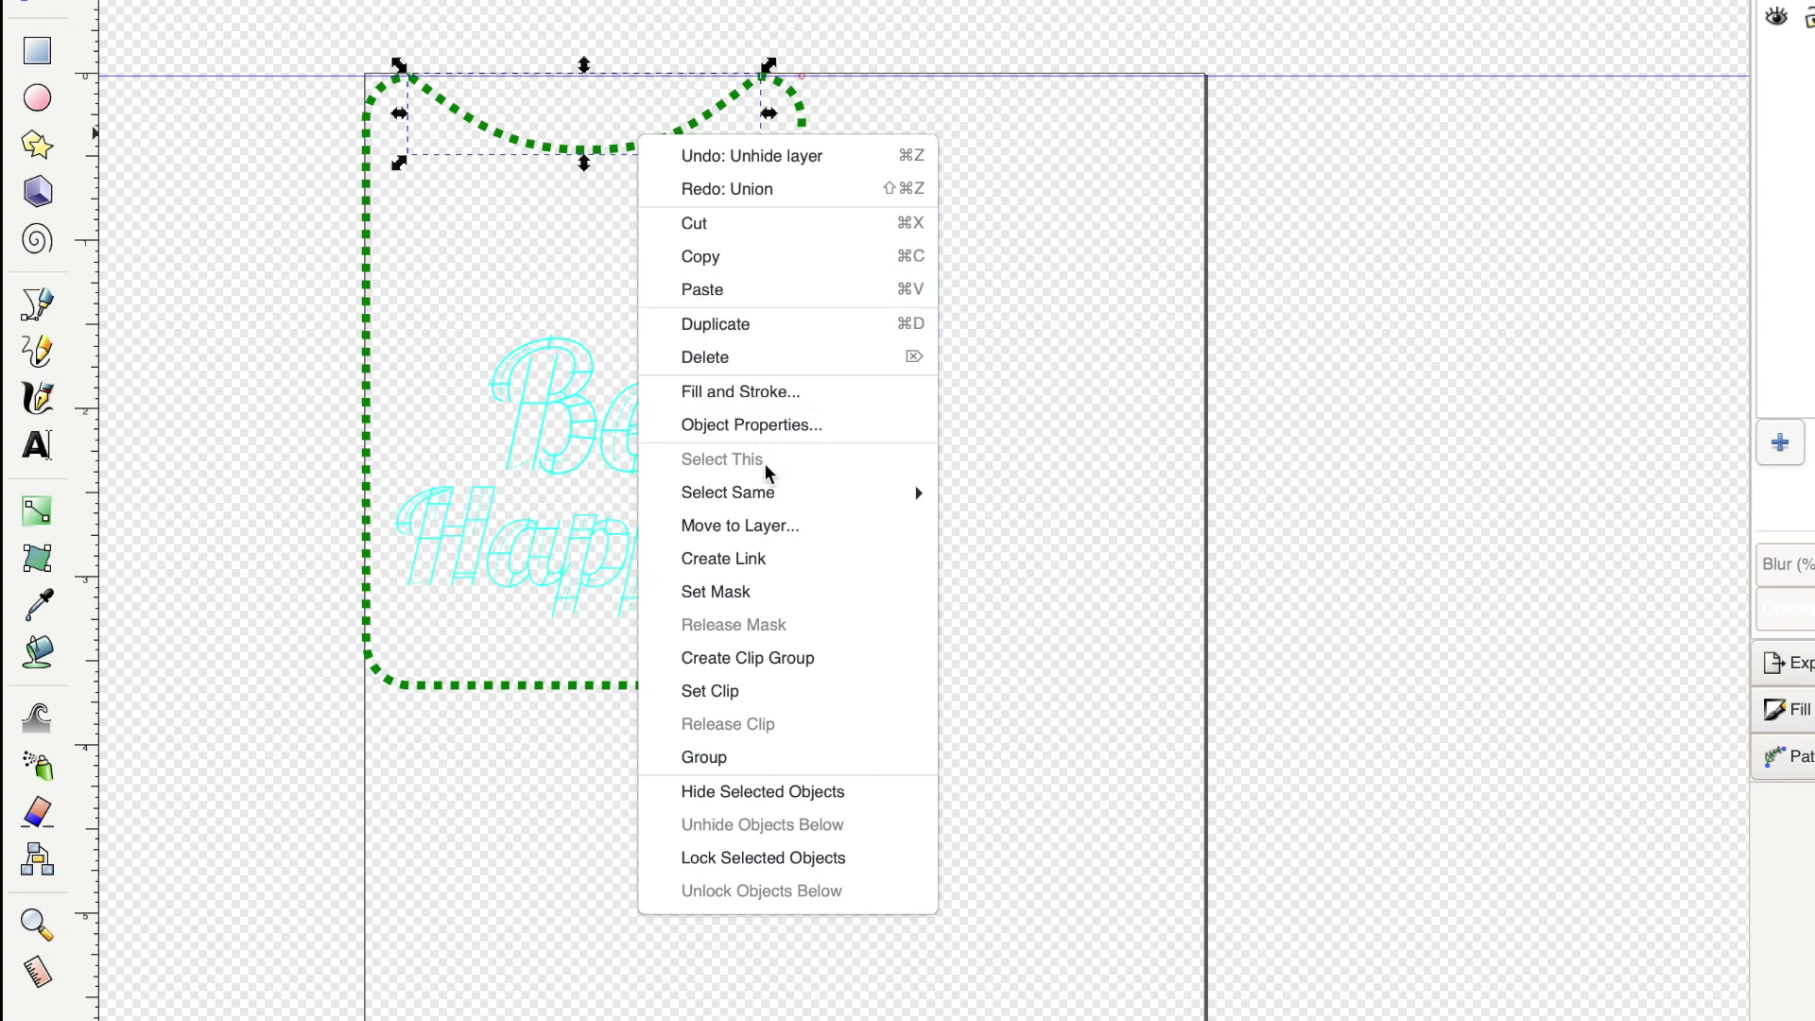
pyautogui.click(773, 529)
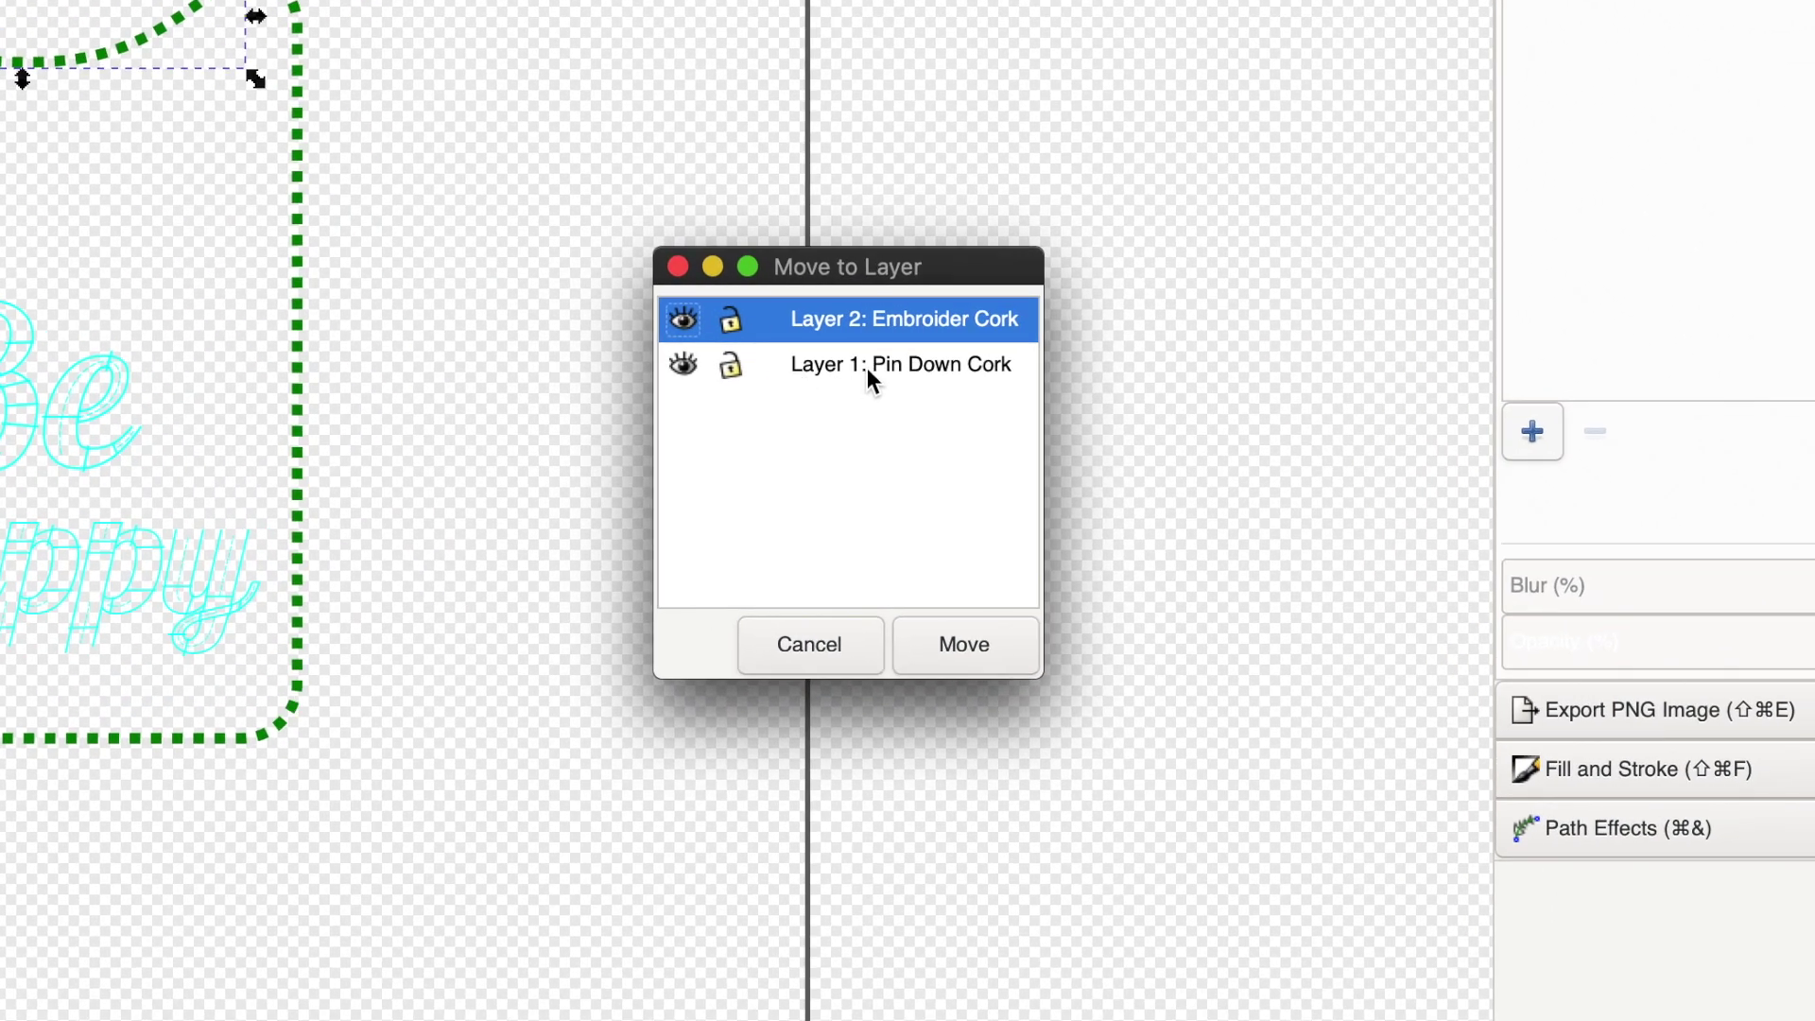
pyautogui.click(866, 367)
pyautogui.click(955, 643)
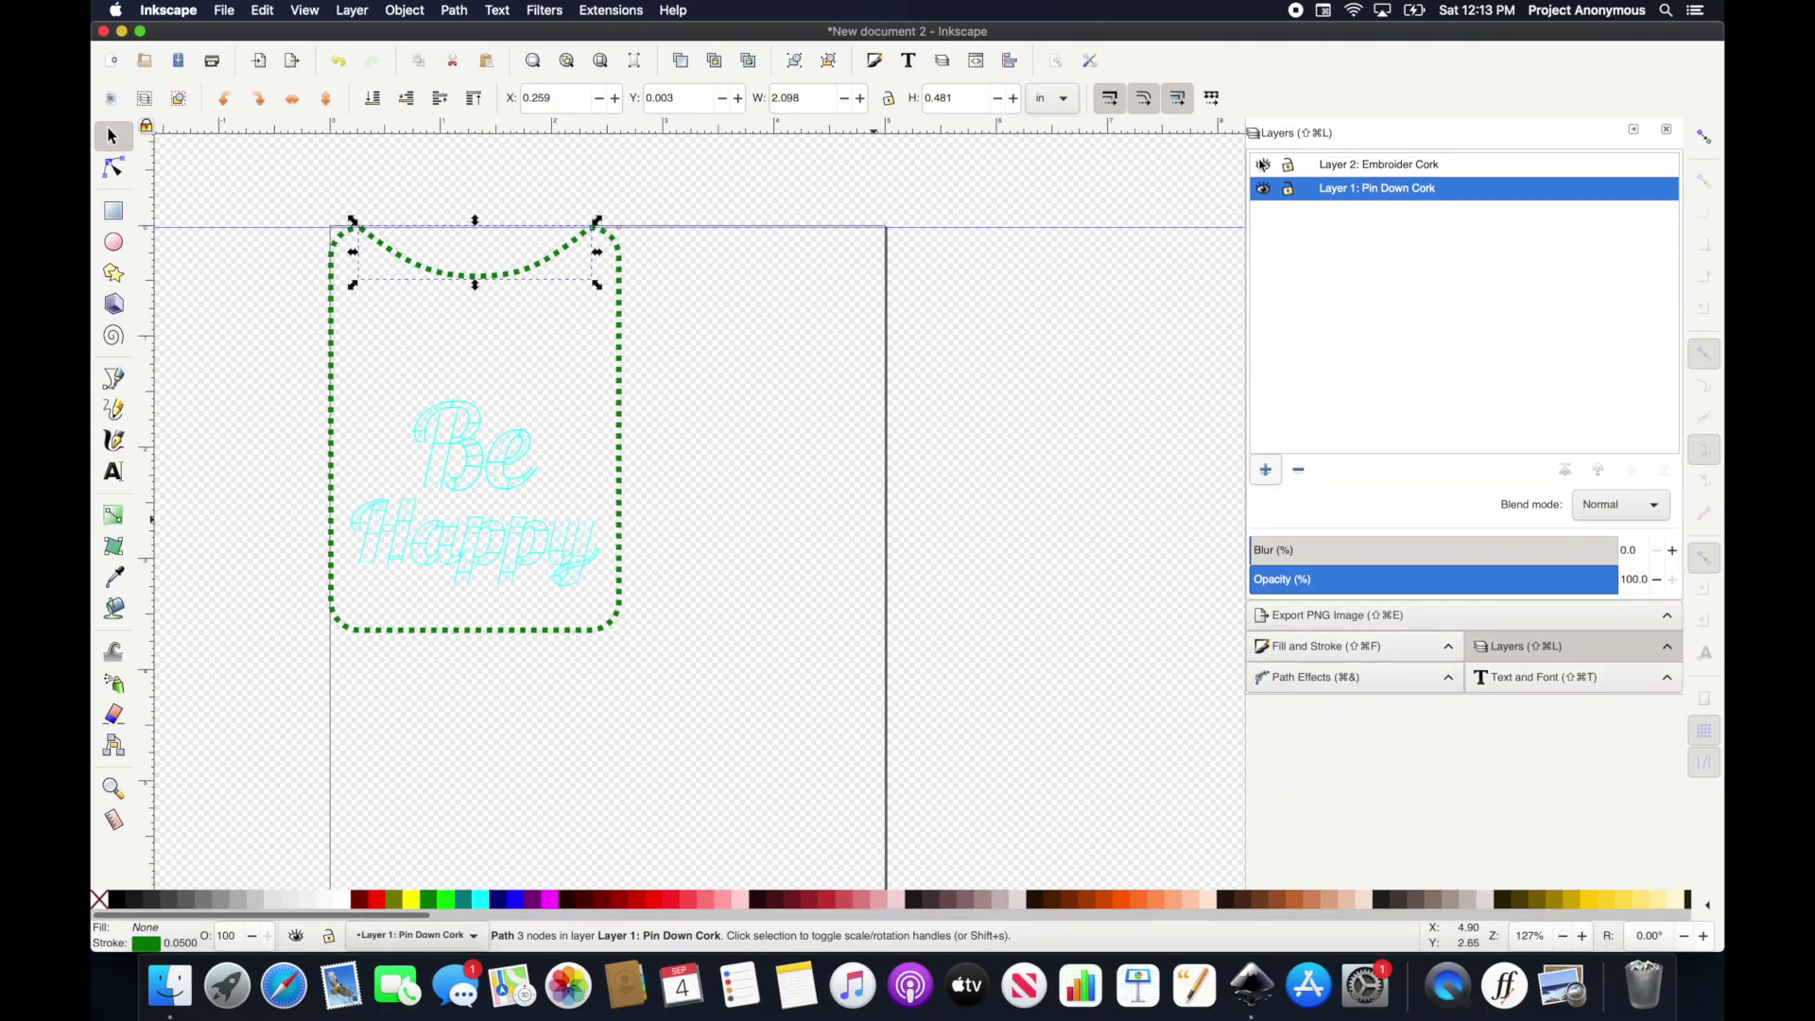
# Select the outline and the 'Be Happy' text, then drag the whole design down and right.
pyautogui.click(1262, 165)
pyautogui.click(1262, 165)
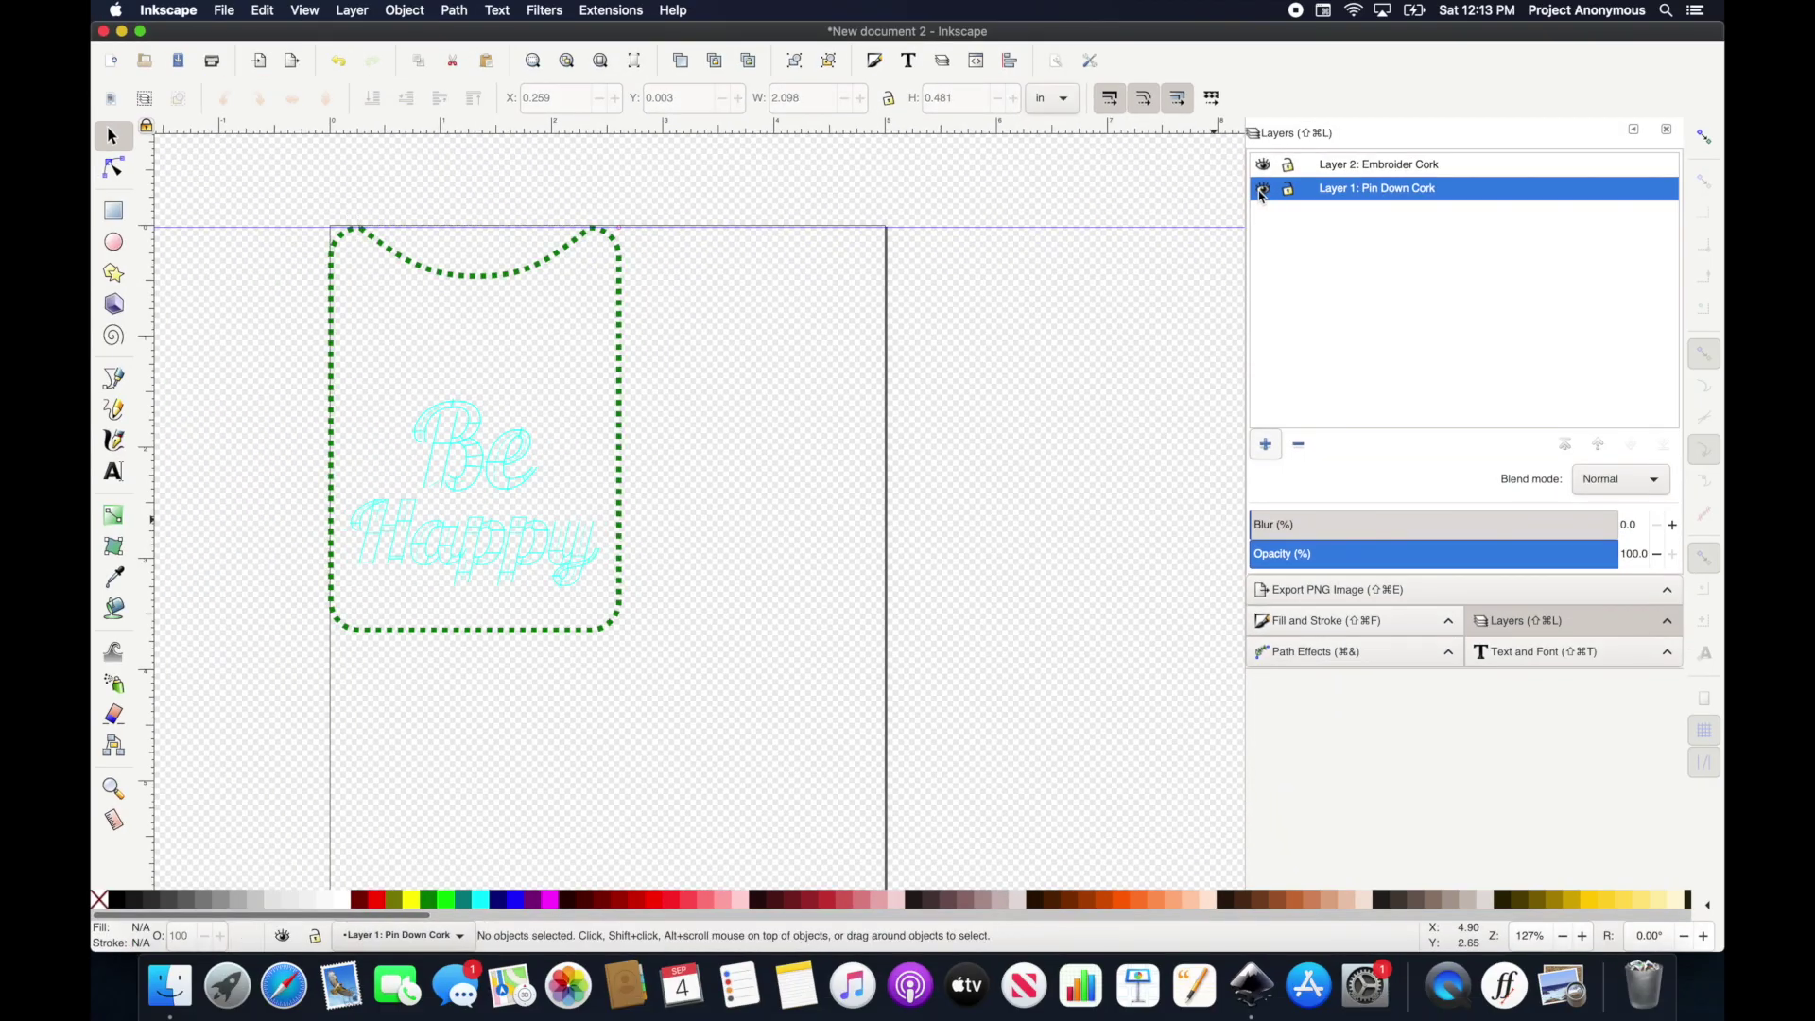
pyautogui.moveTo(707, 701); pyautogui.dragTo(284, 229)
pyautogui.moveTo(628, 275); pyautogui.dragTo(564, 629)
# Add a new layer named 'Layer 3 : Pin Down Vinyl on Back' to the Layers panel.
pyautogui.click(1266, 470)
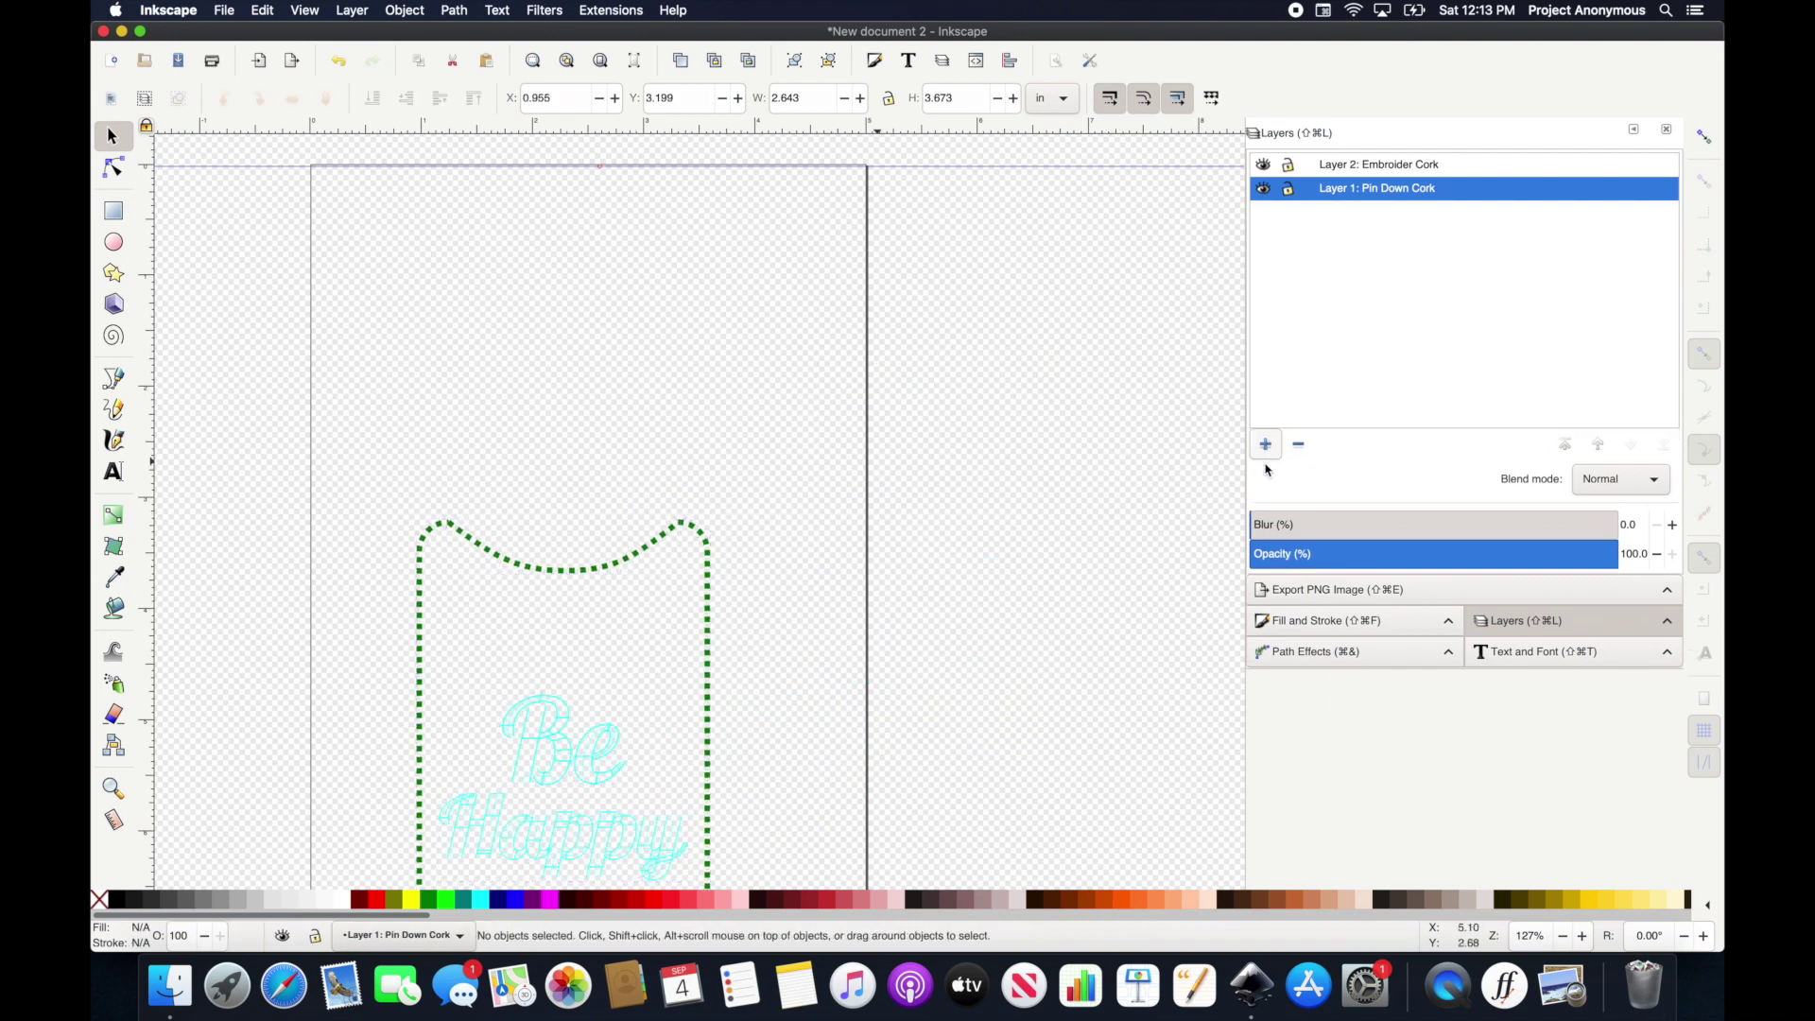
pyautogui.click(1268, 447)
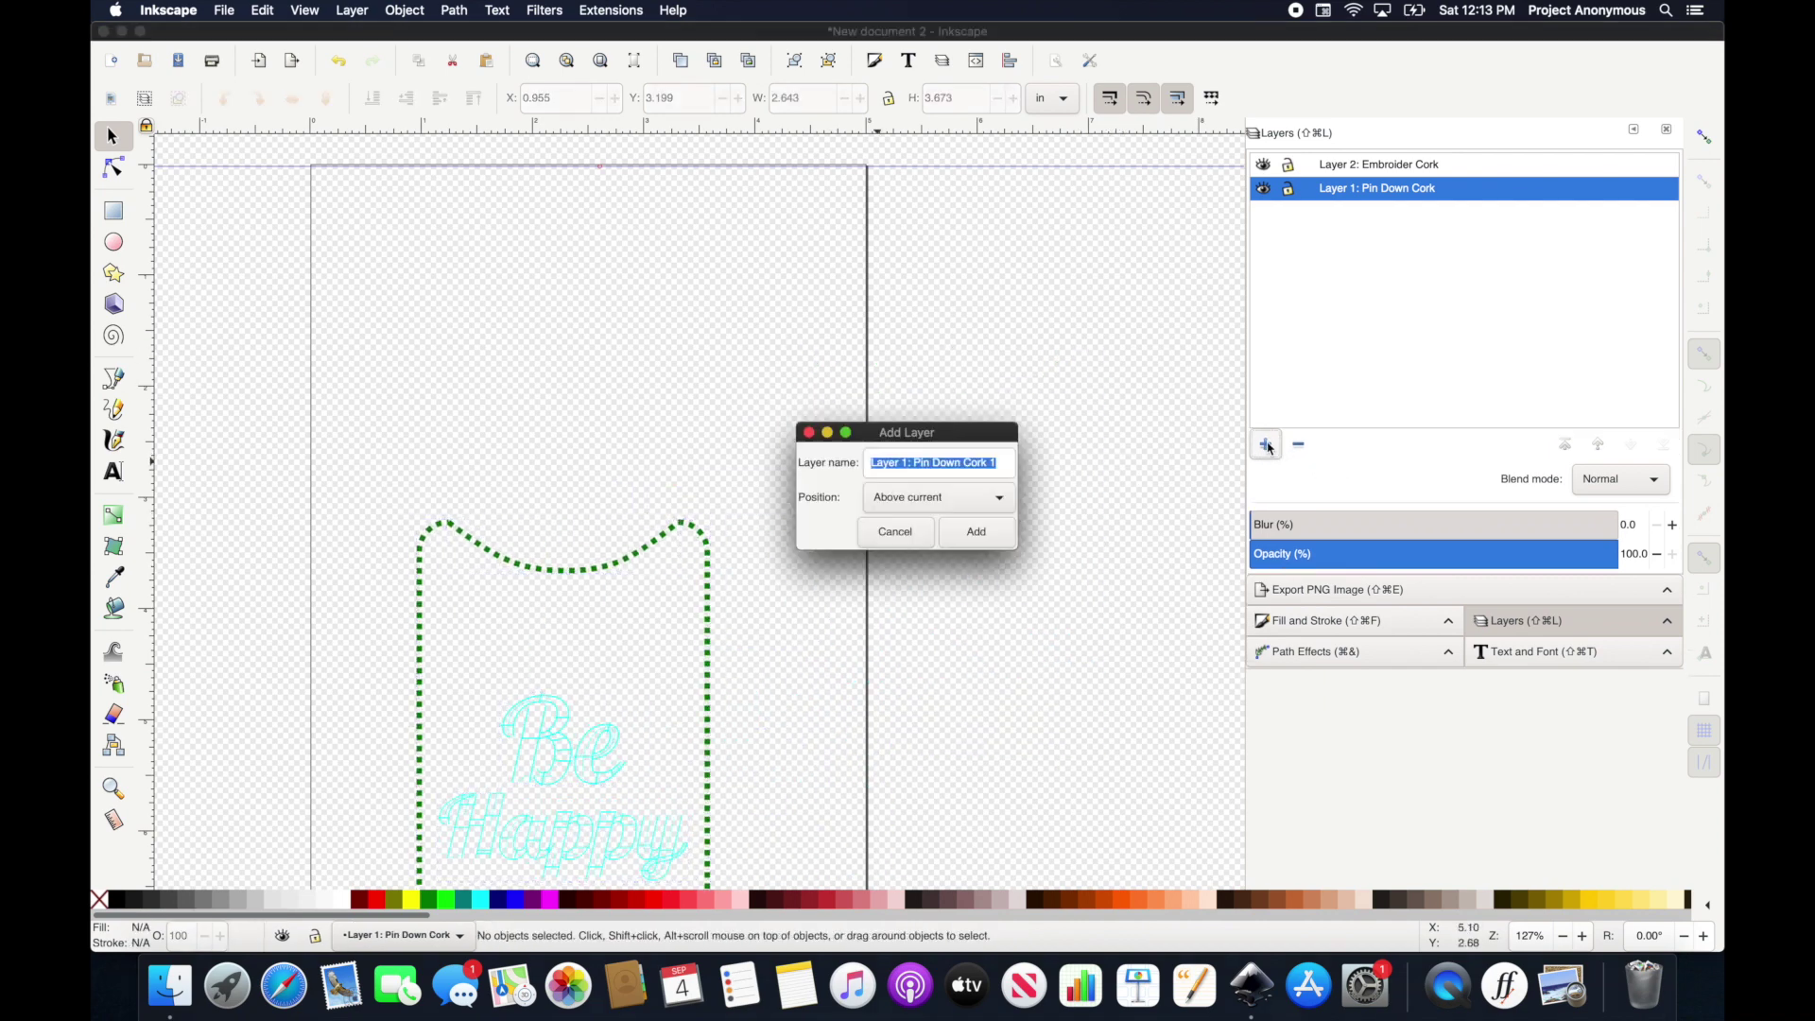
pyautogui.click(906, 462)
pyautogui.press('BackSpace')
pyautogui.write('3 : Pin Down ')
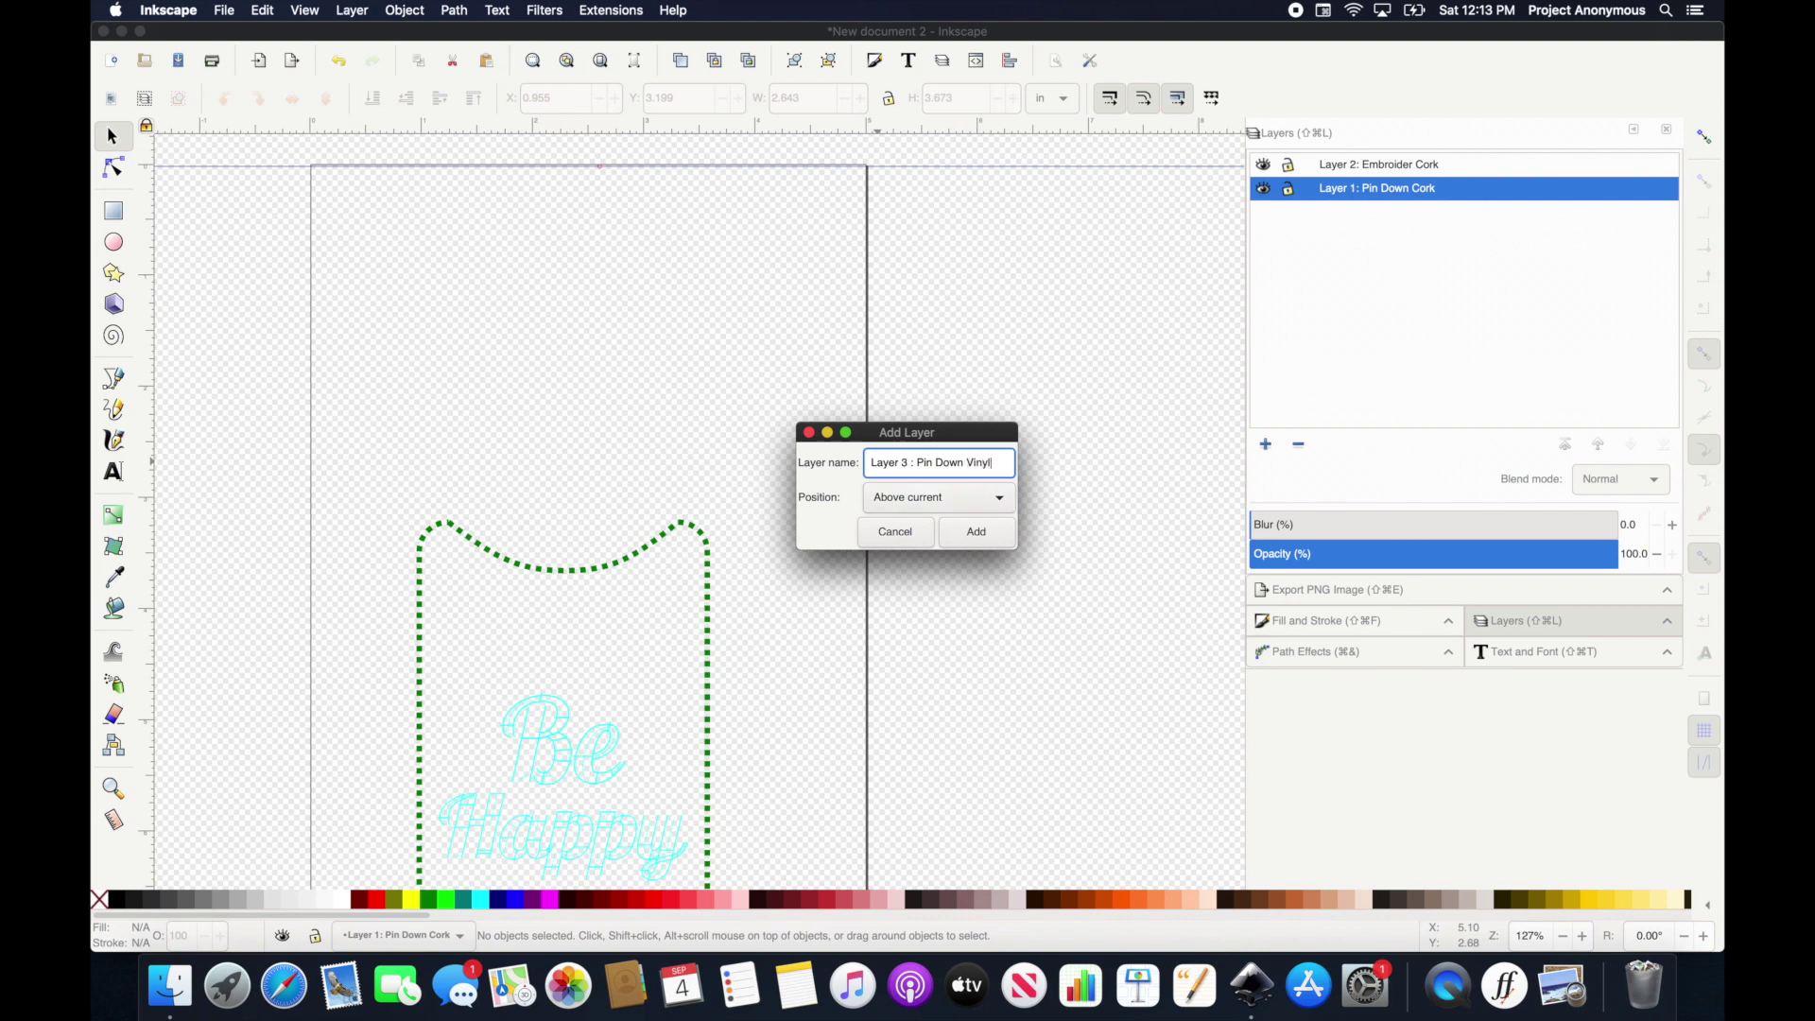
pyautogui.write('Vinyl on Back')
pyautogui.press('Return')
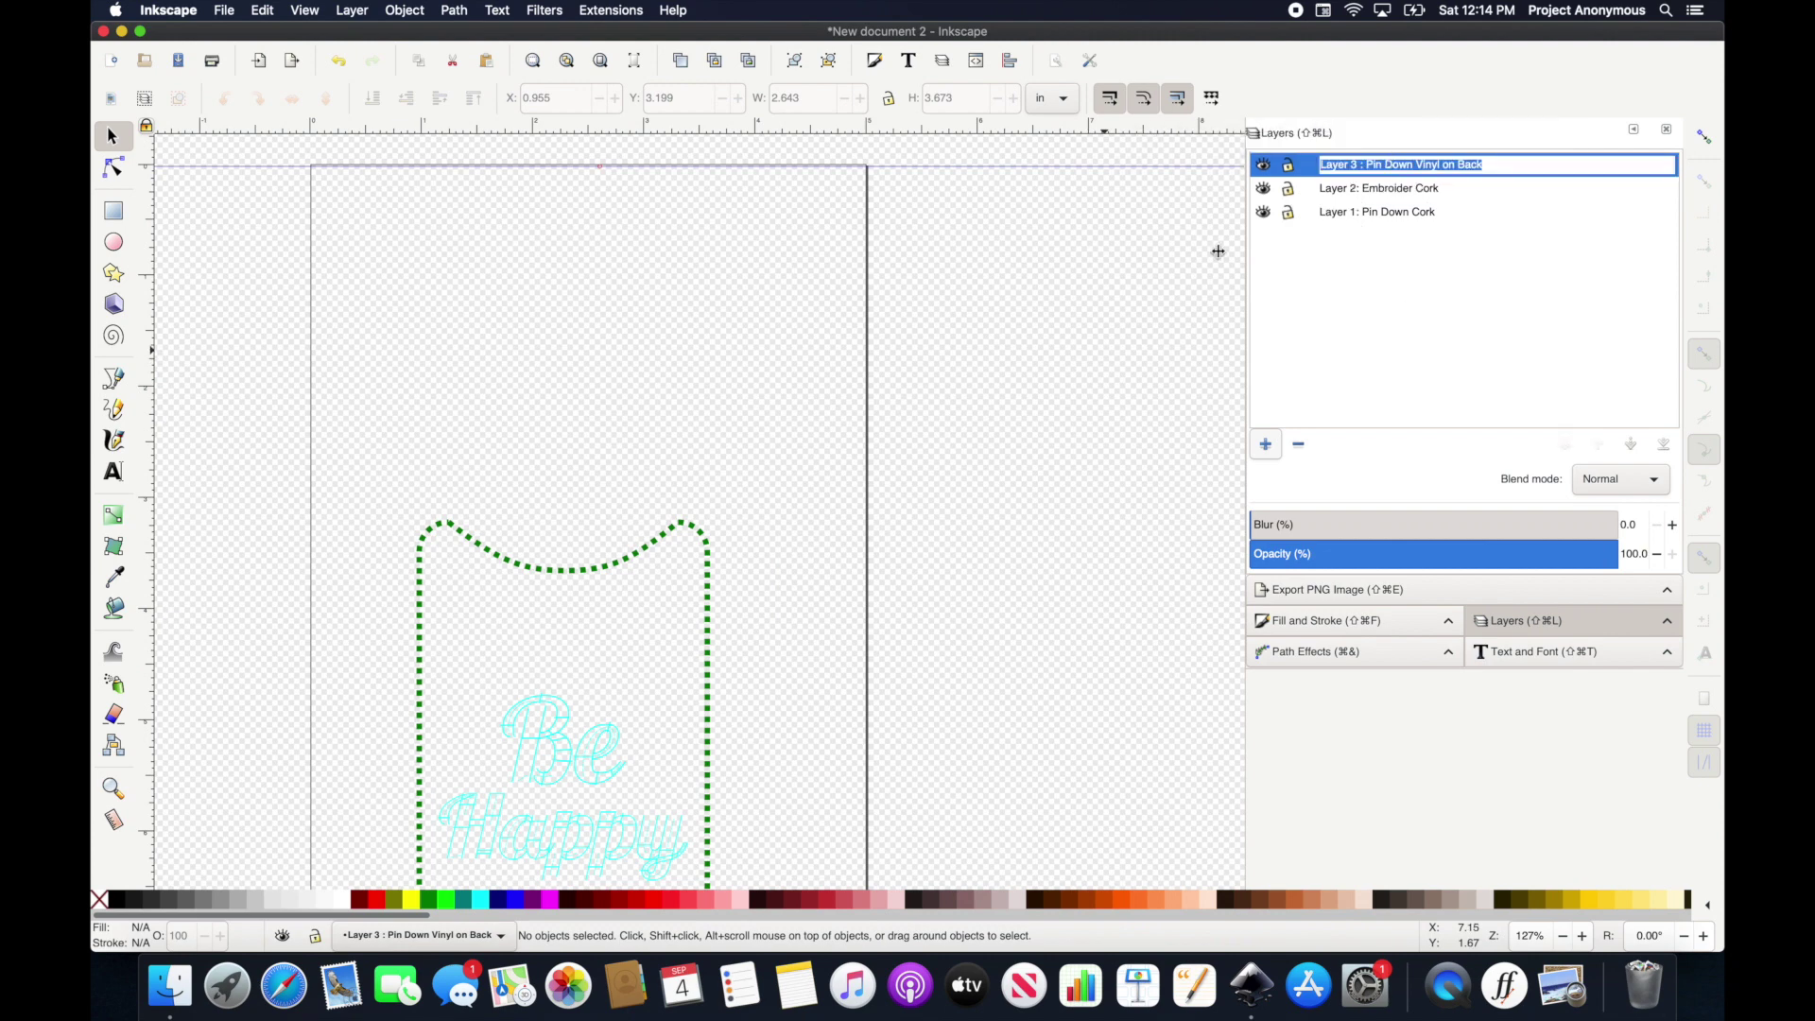
# Duplicate the outer cork outline and move the copy to the Pin Down Vinyl on Back layer.
pyautogui.click(527, 569)
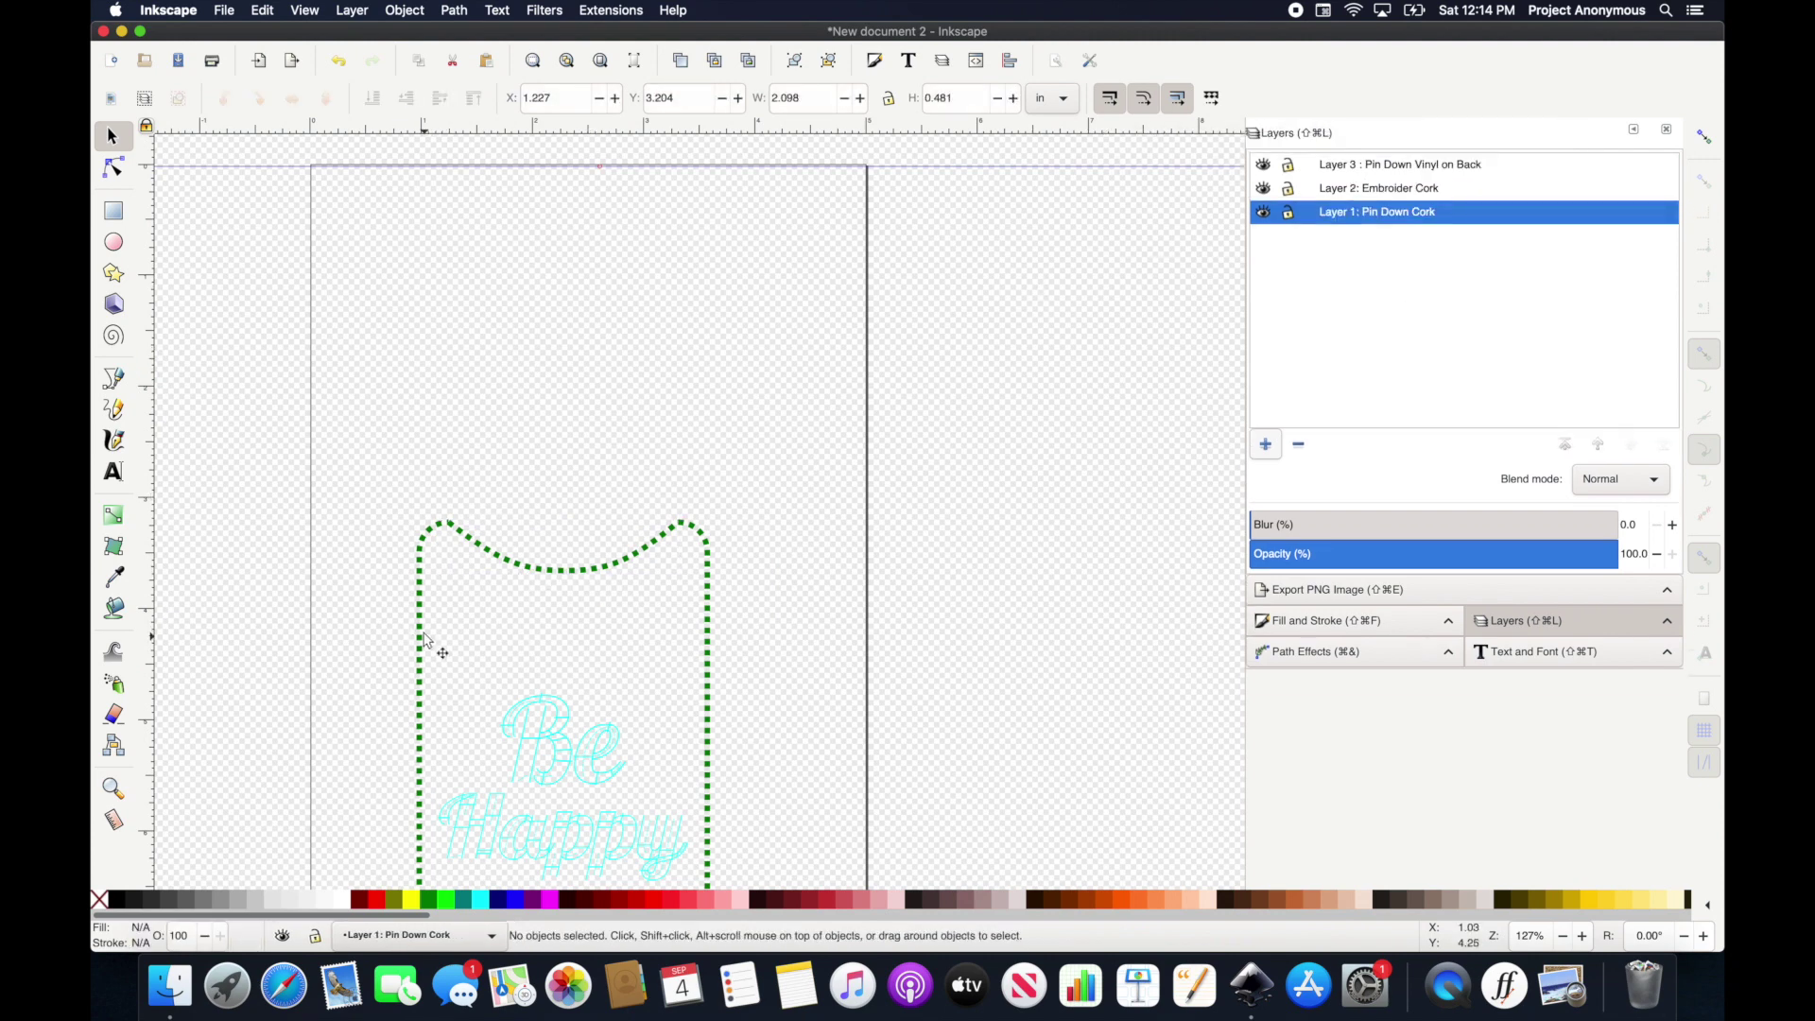
pyautogui.click(423, 640)
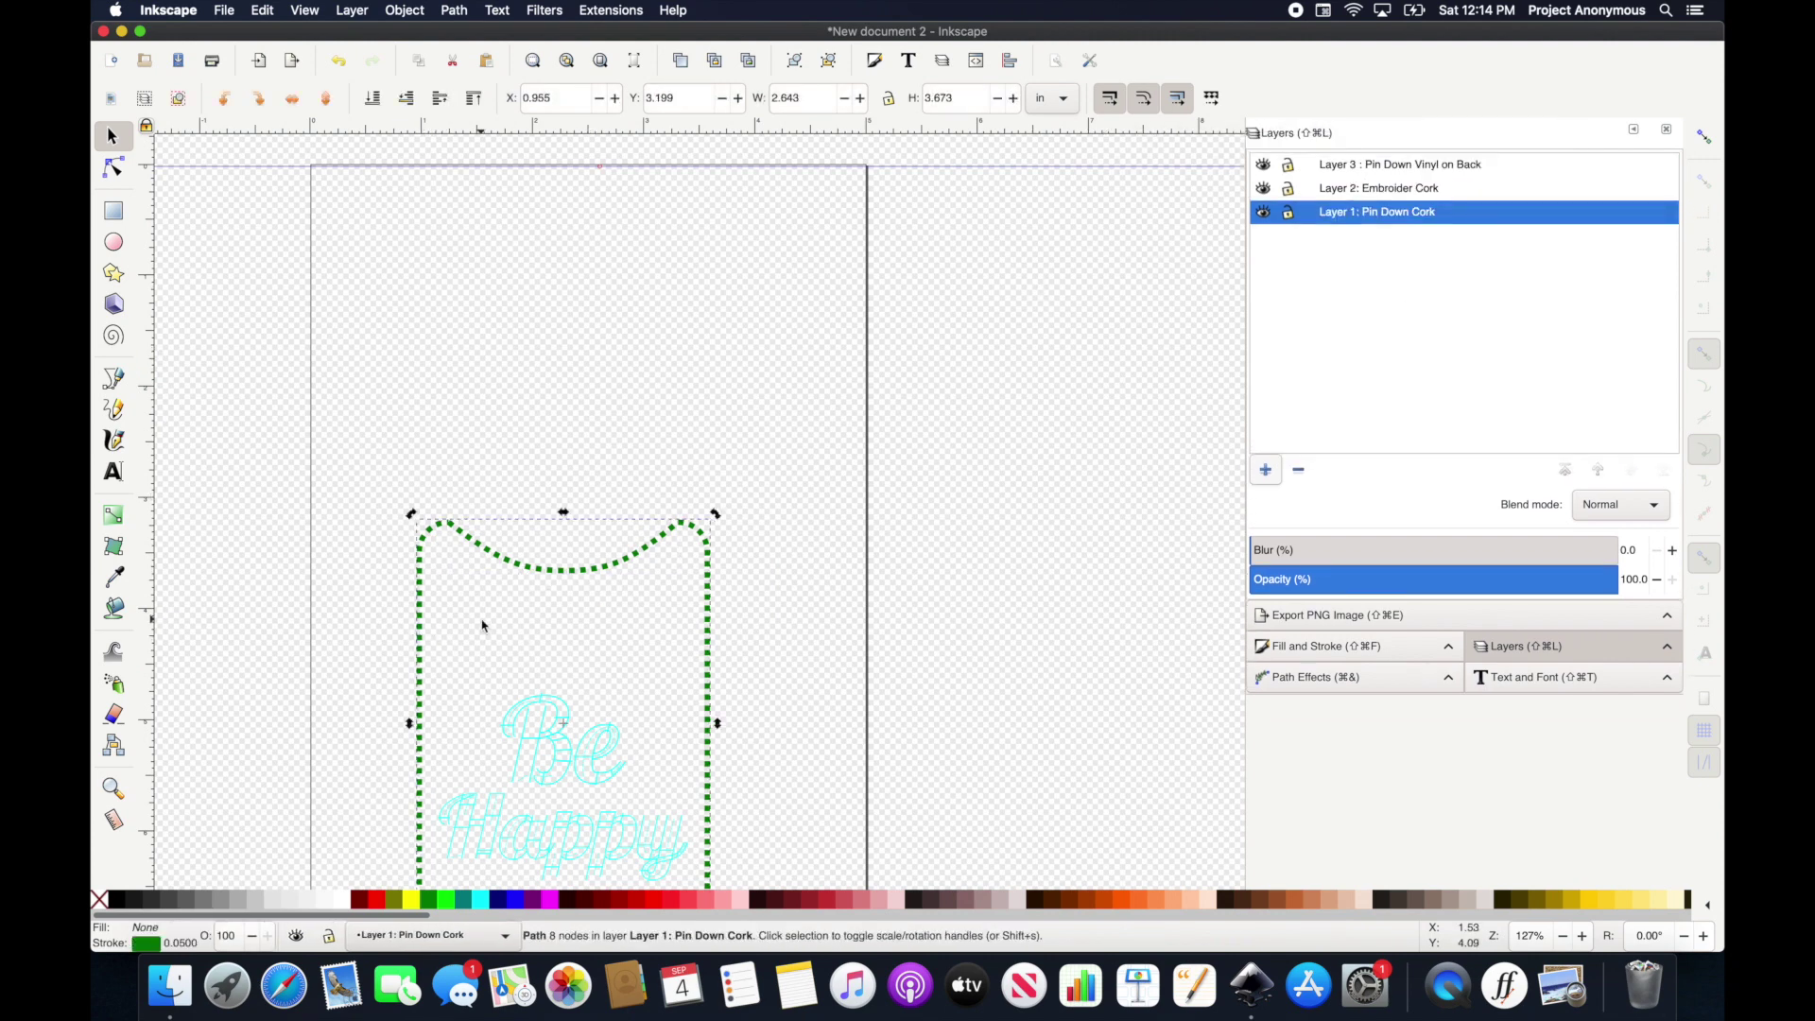
pyautogui.press('alt')
pyautogui.press('super+d')
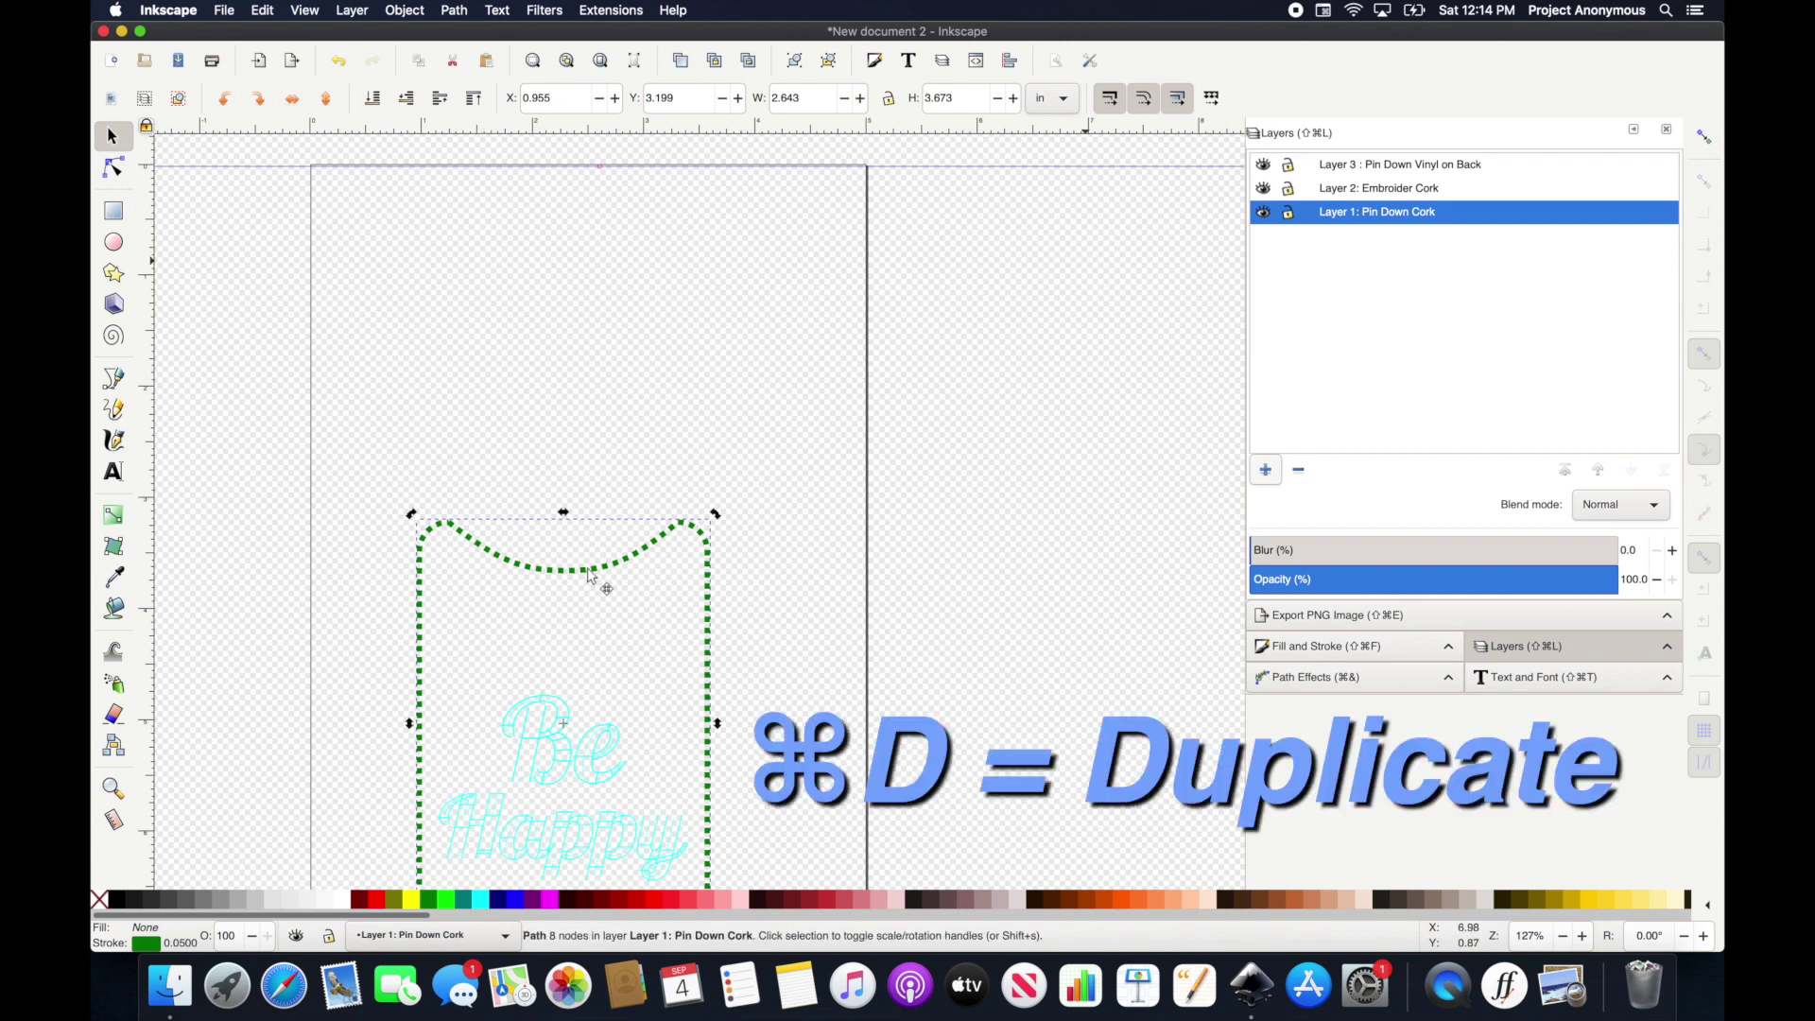
pyautogui.rightClick(423, 590)
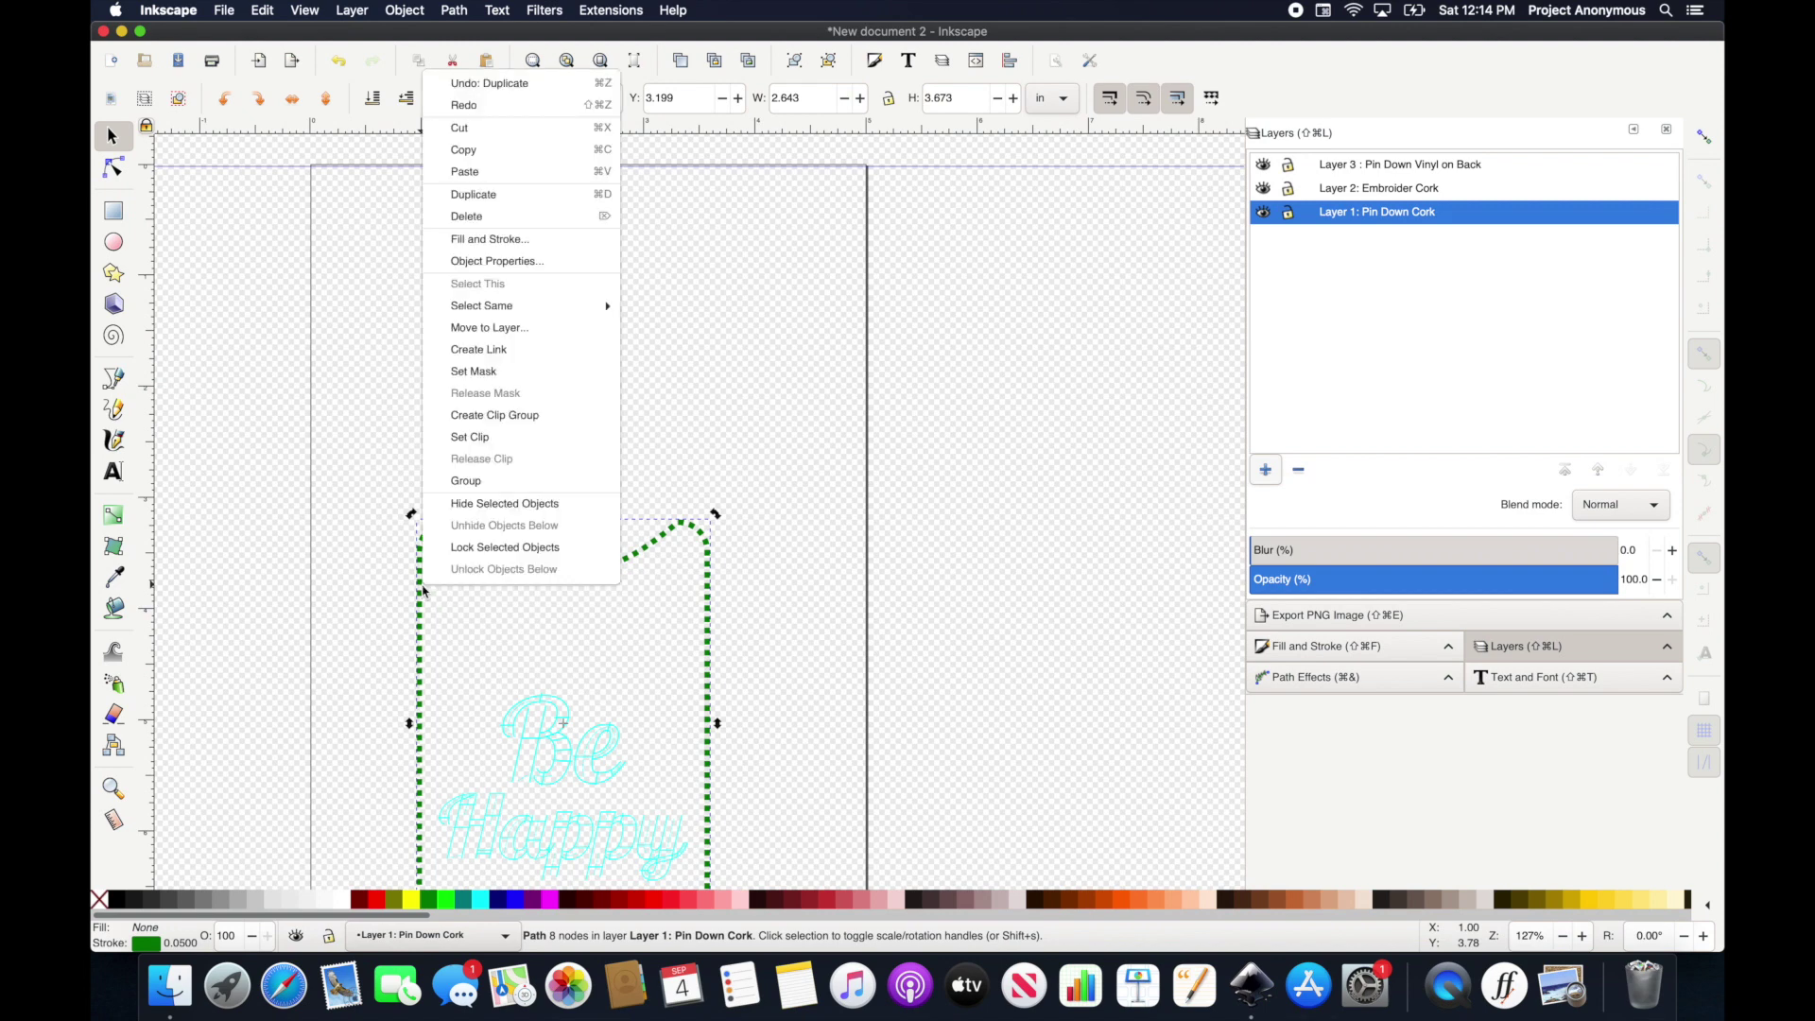
pyautogui.click(518, 328)
pyautogui.click(925, 414)
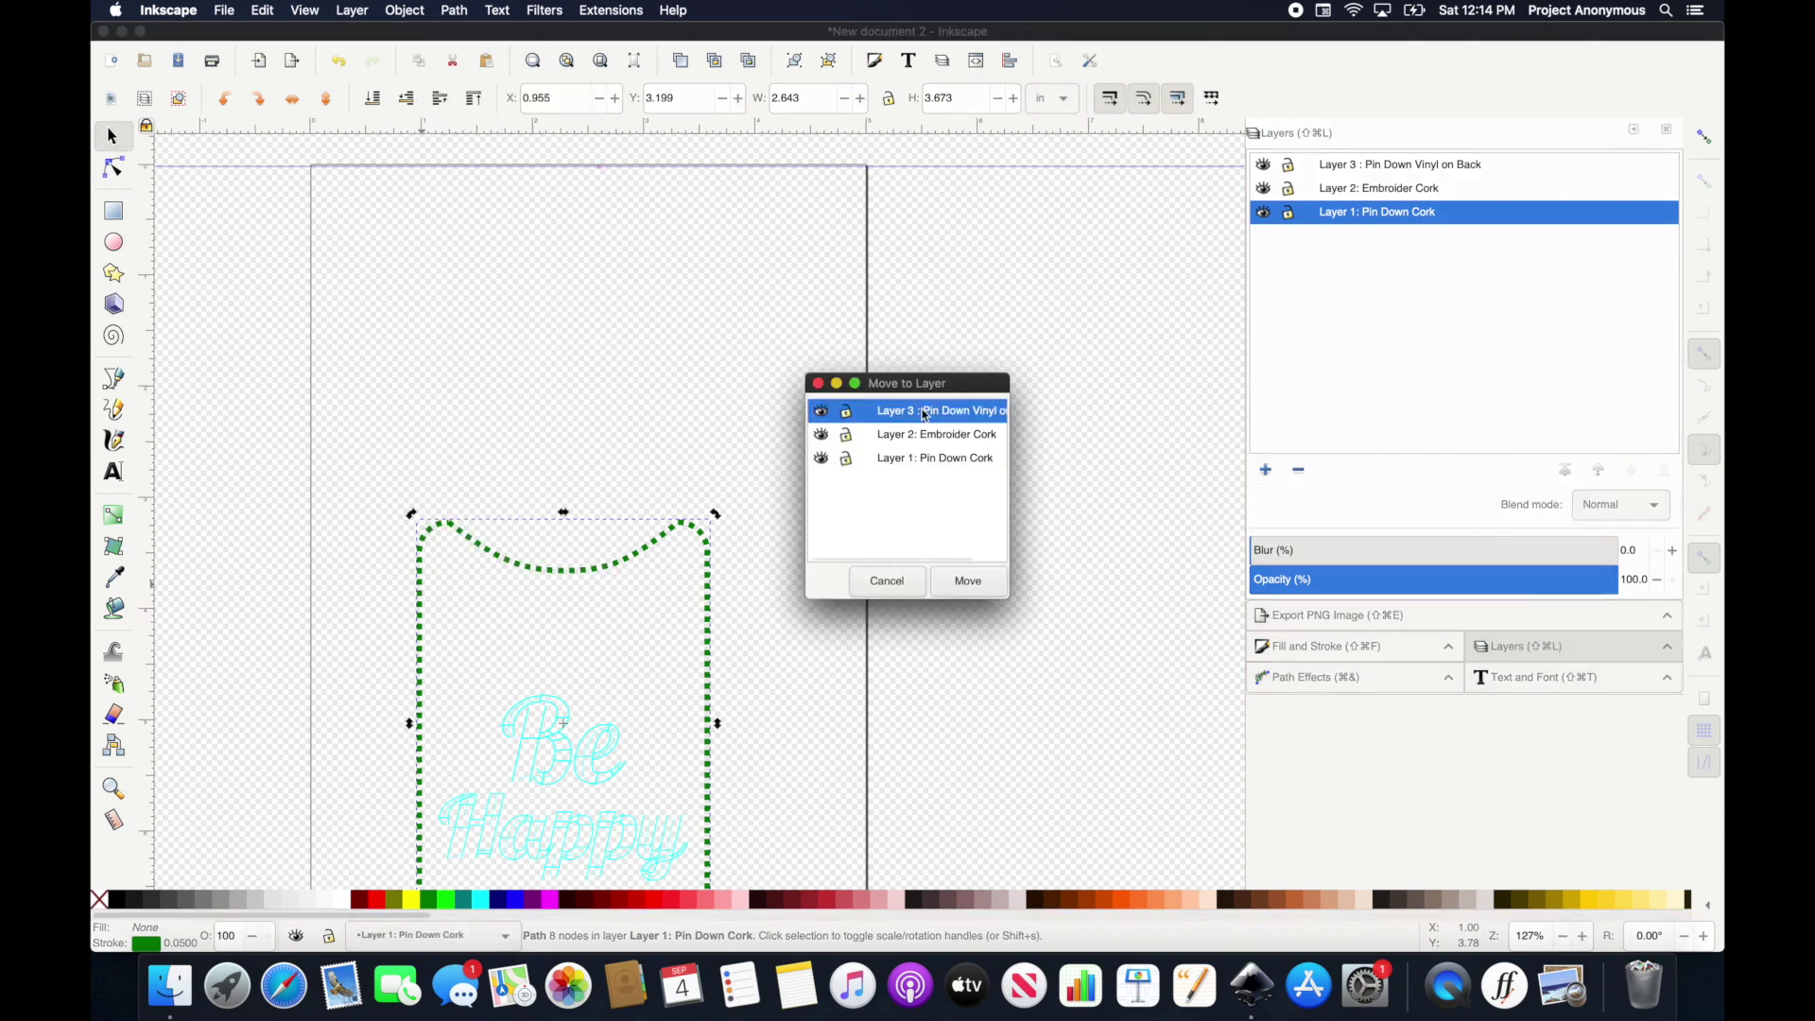
pyautogui.click(968, 580)
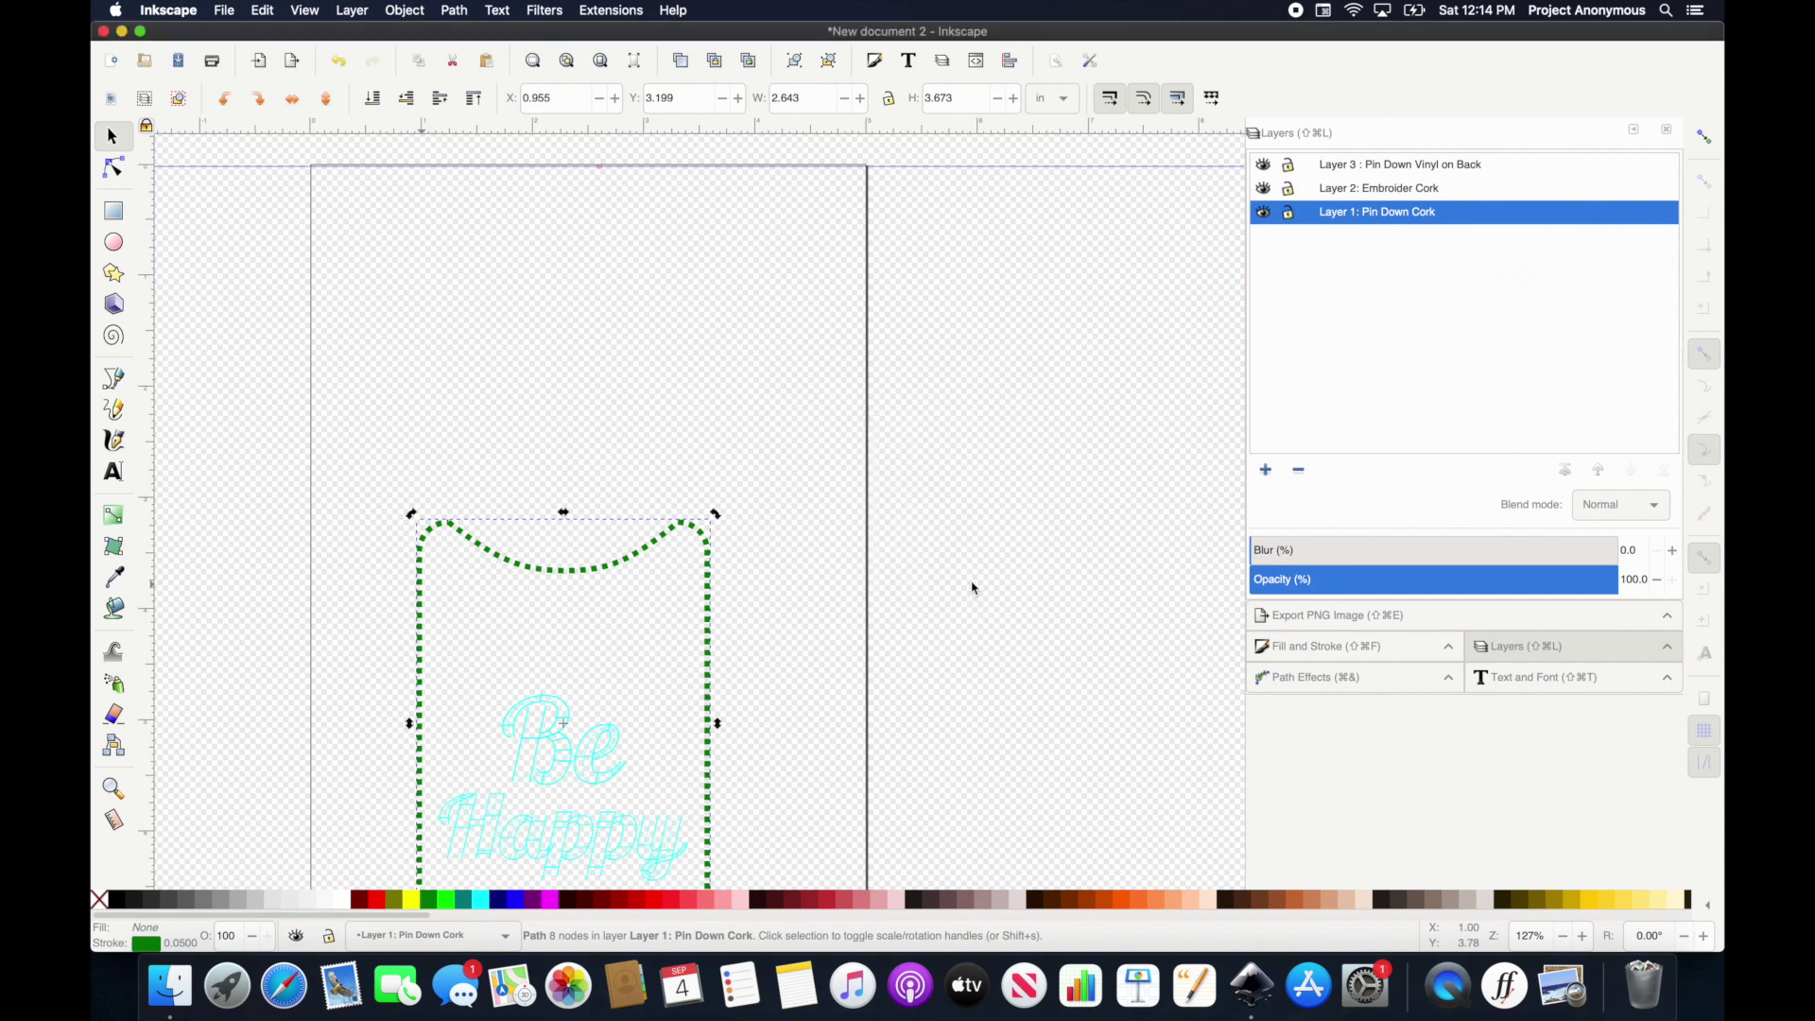
# Hide the Embroider Cork and Pin Down Cork layers so only the vinyl layer shows.
pyautogui.click(1262, 165)
pyautogui.click(1263, 165)
pyautogui.click(1262, 166)
pyautogui.click(842, 417)
# Delete the copied outline's two top end nodes, leaving an open U shape.
pyautogui.scroll(-3, 842, 416)
pyautogui.hscroll(-1, 842, 415)
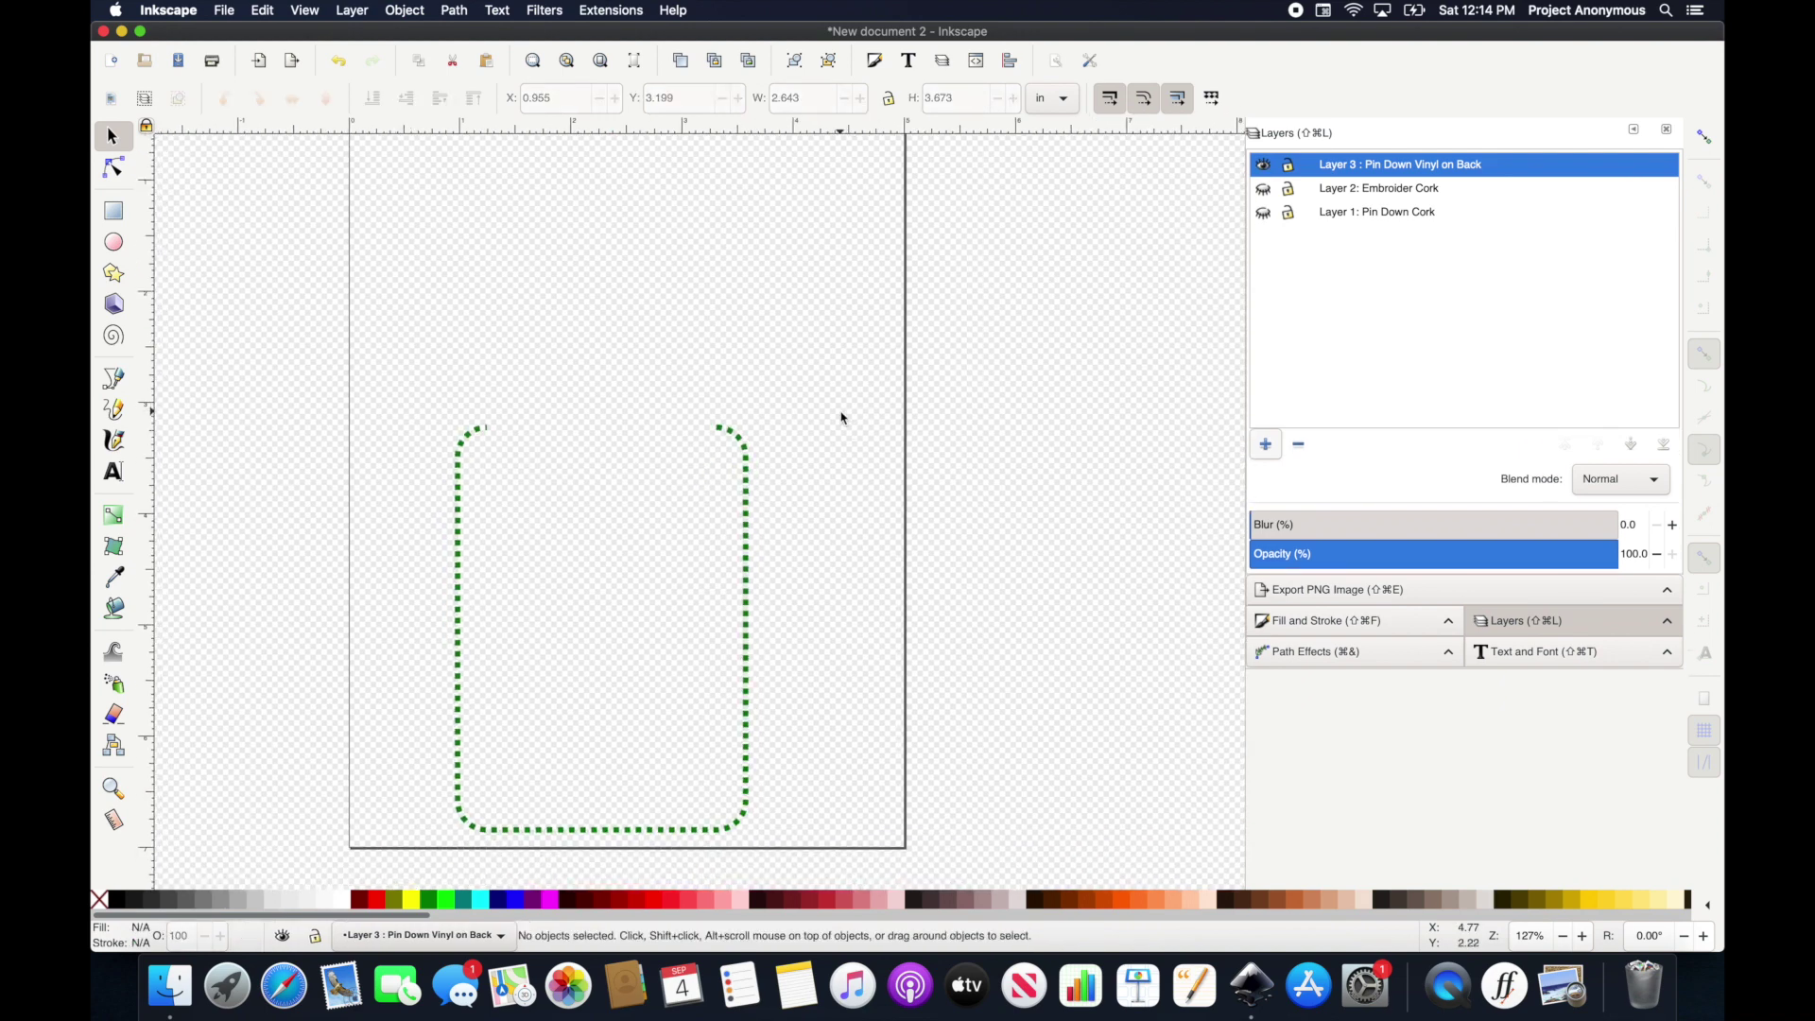
pyautogui.click(113, 167)
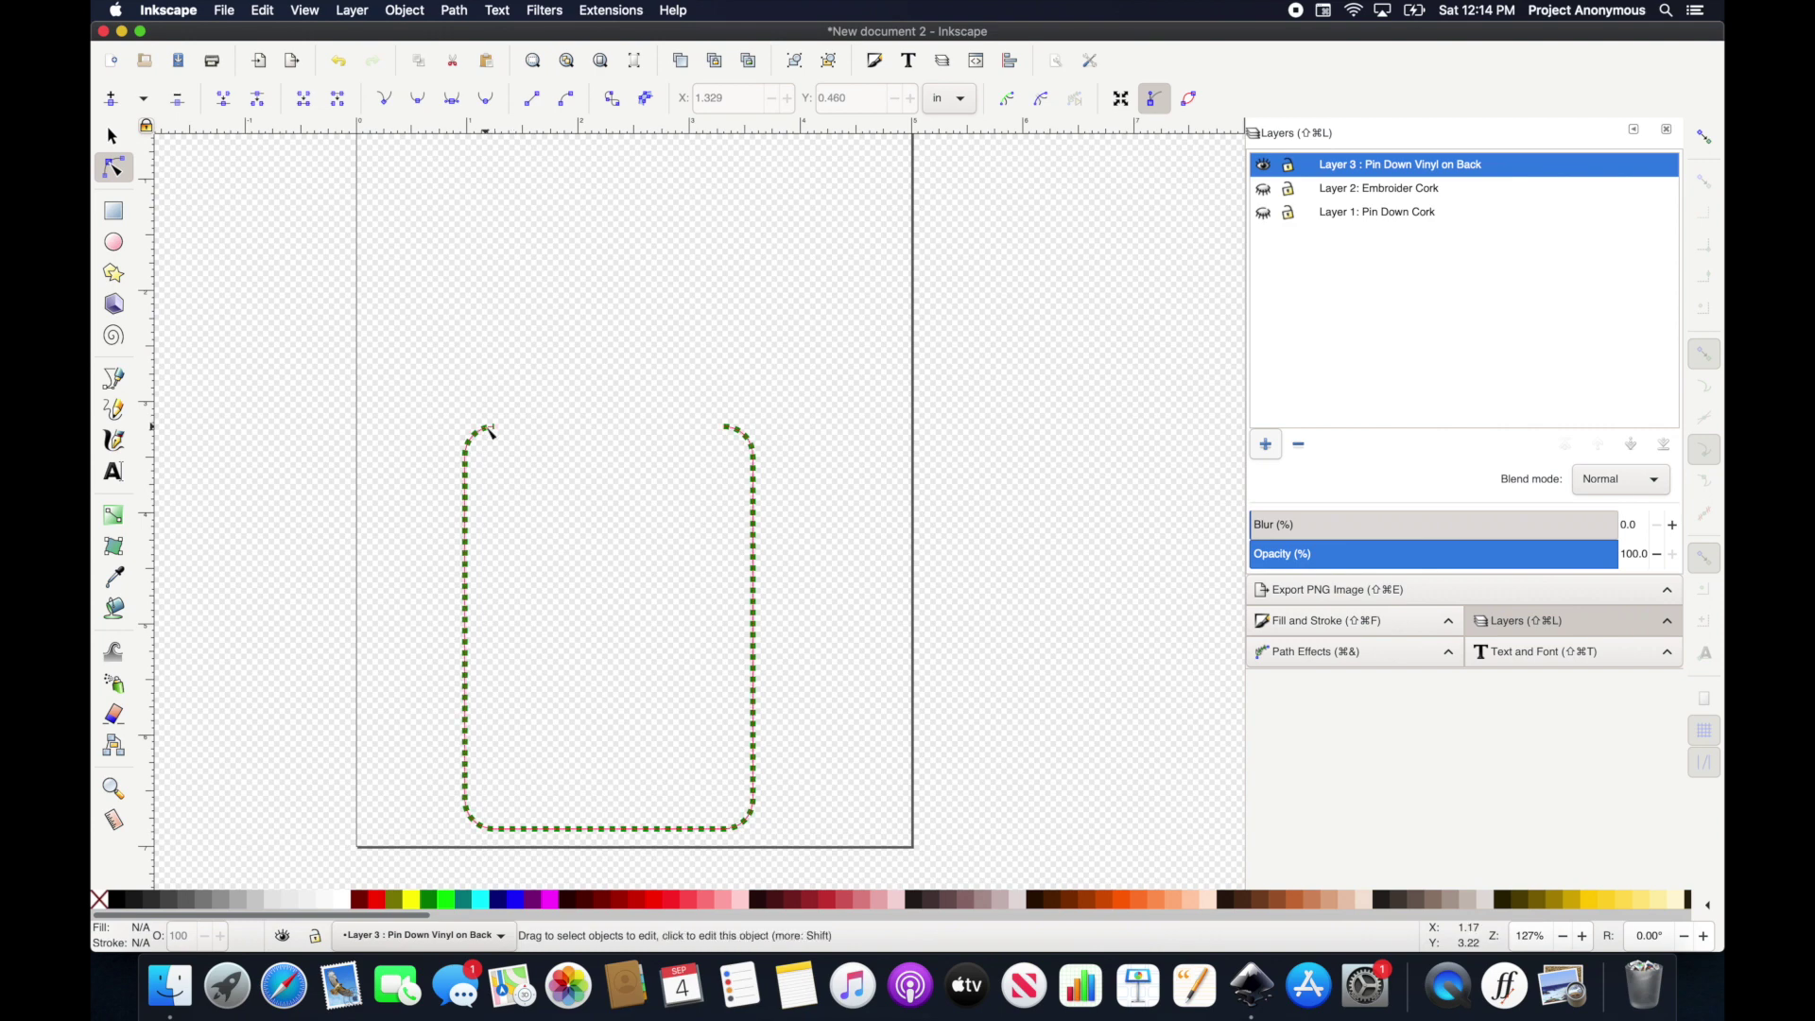
pyautogui.click(517, 431)
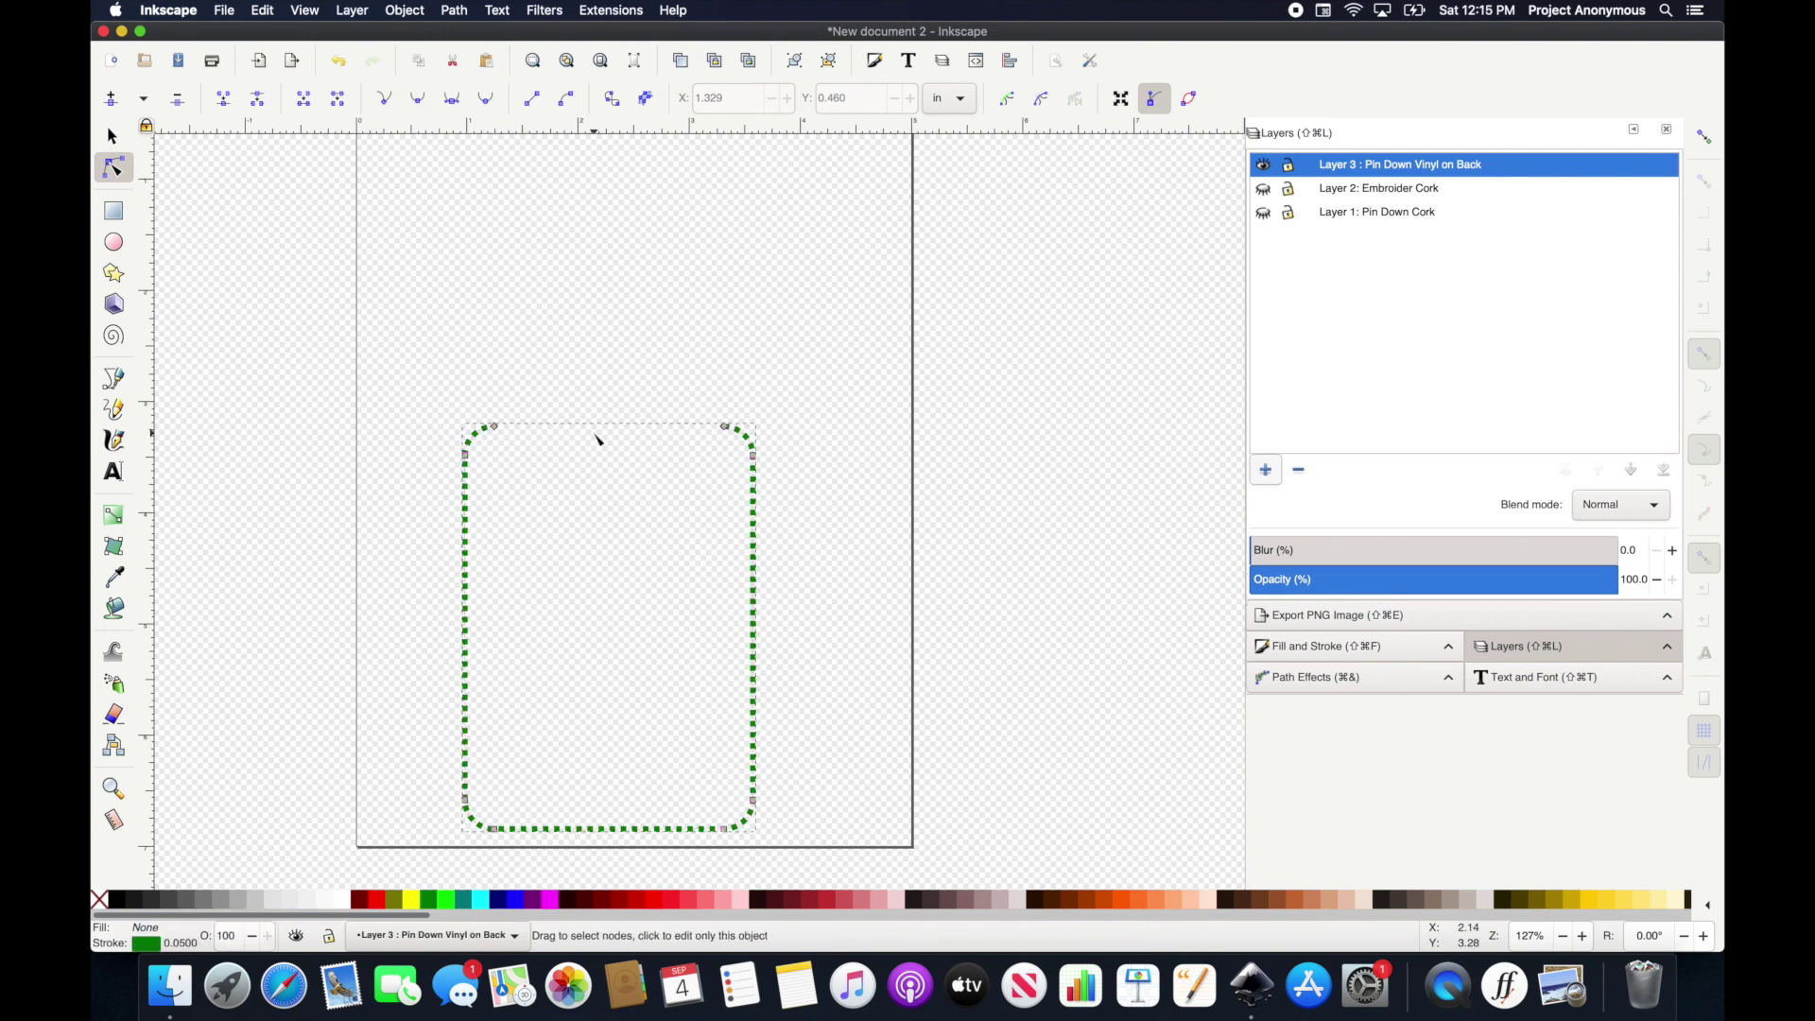
pyautogui.click(494, 427)
pyautogui.press('Delete')
pyautogui.click(725, 428)
pyautogui.press('Delete')
pyautogui.click(438, 352)
# Colour the trimmed U-shaped stroke blue.
pyautogui.press('s')
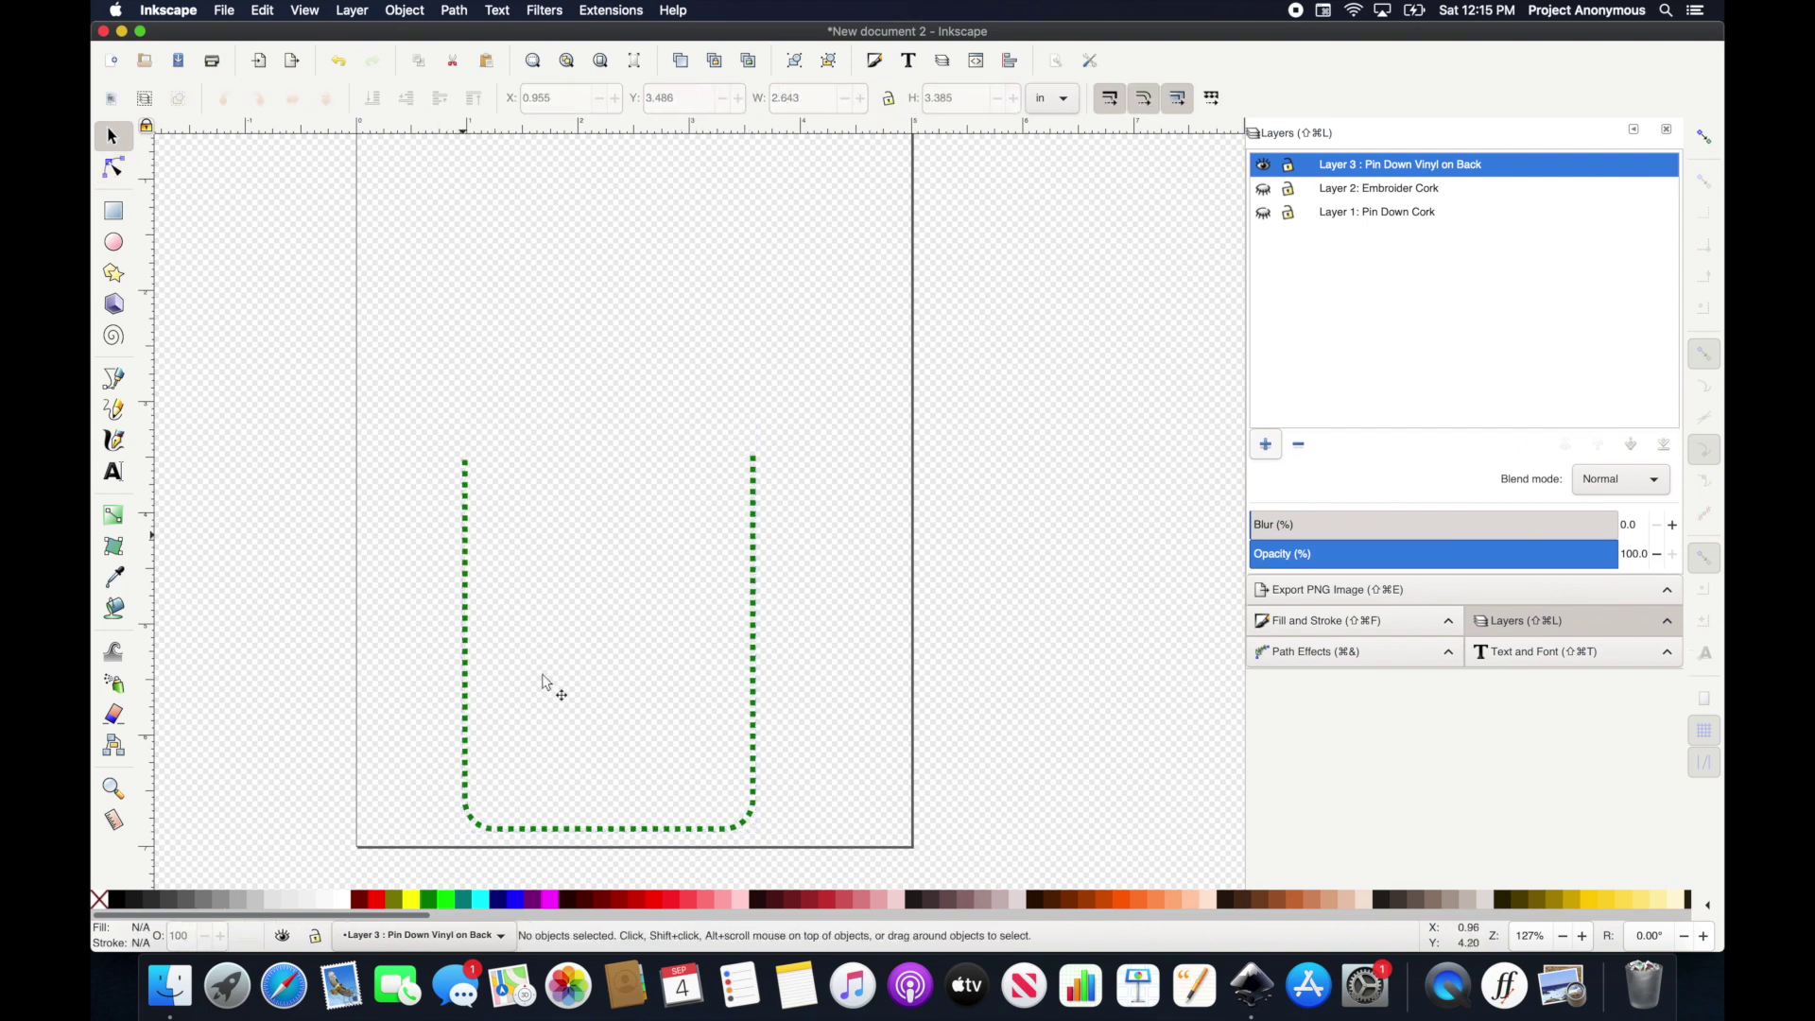
pyautogui.click(532, 829)
pyautogui.keyDown('shift'); pyautogui.click(506, 898); pyautogui.keyUp('shift')
pyautogui.click(879, 678)
# Make the Pin Down Cork layer visible again.
pyautogui.scroll(1, 527, 318)
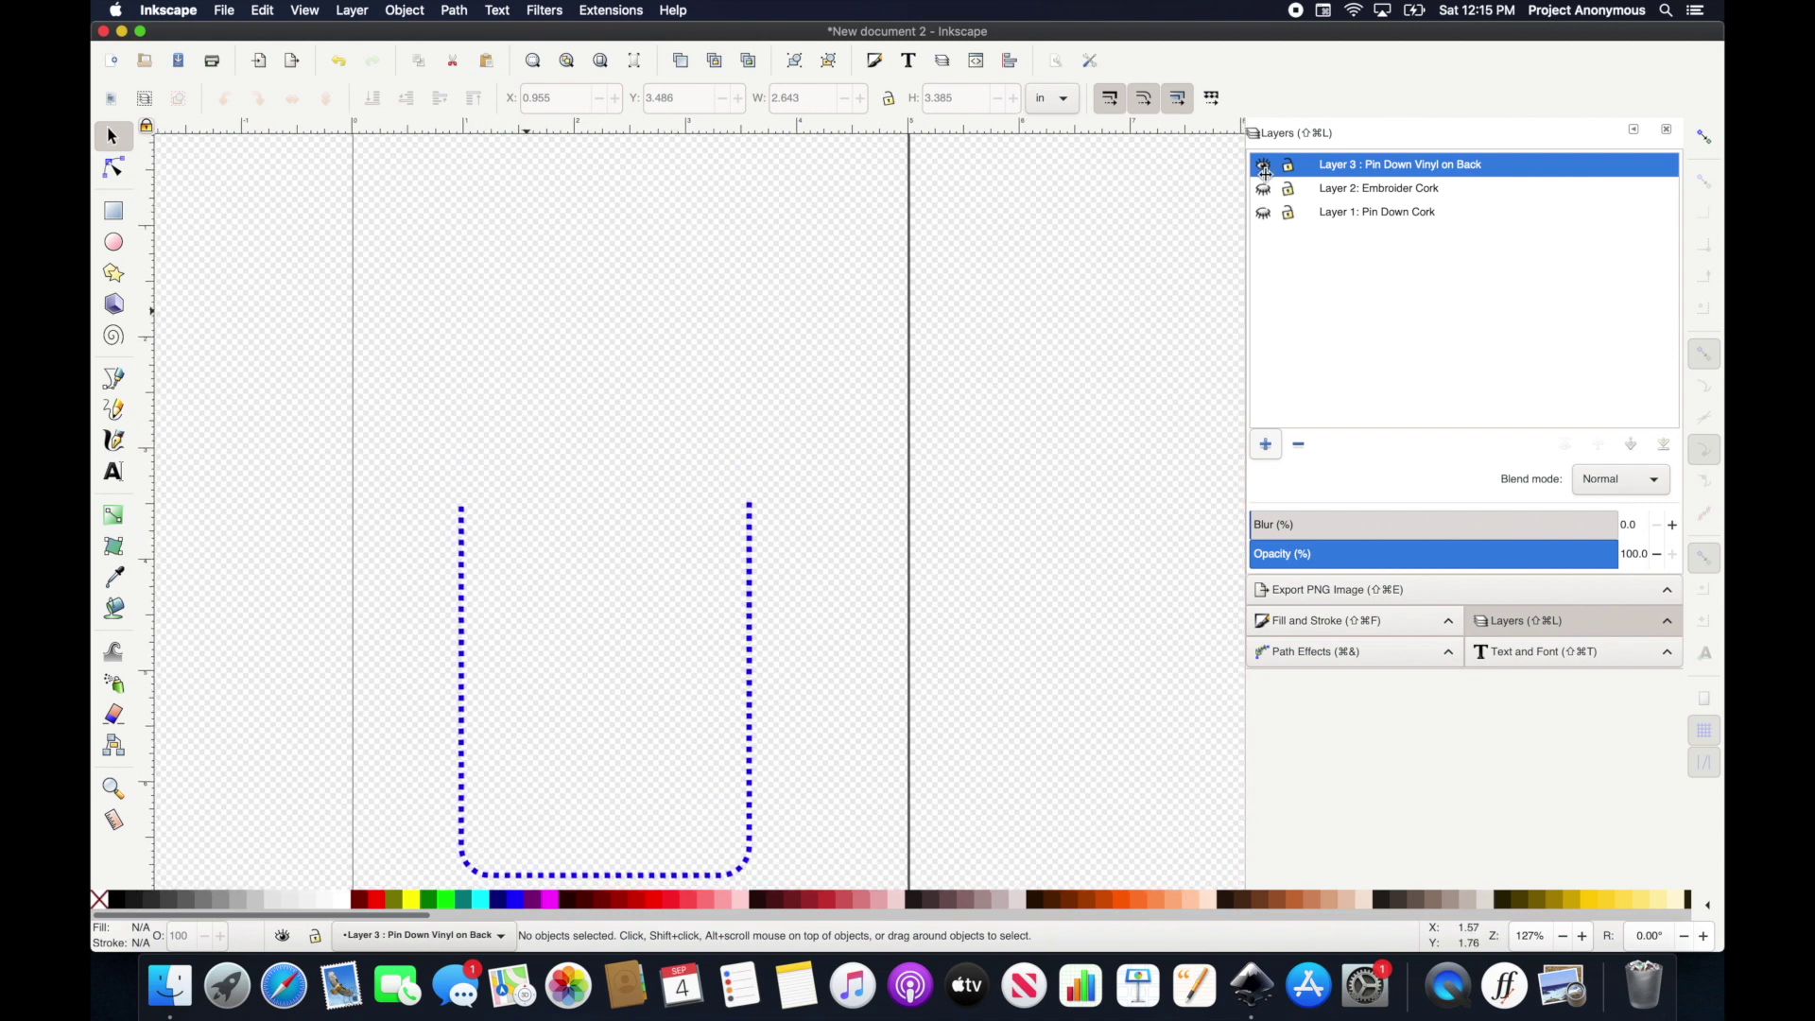
pyautogui.click(1264, 215)
pyautogui.scroll(1, 686, 351)
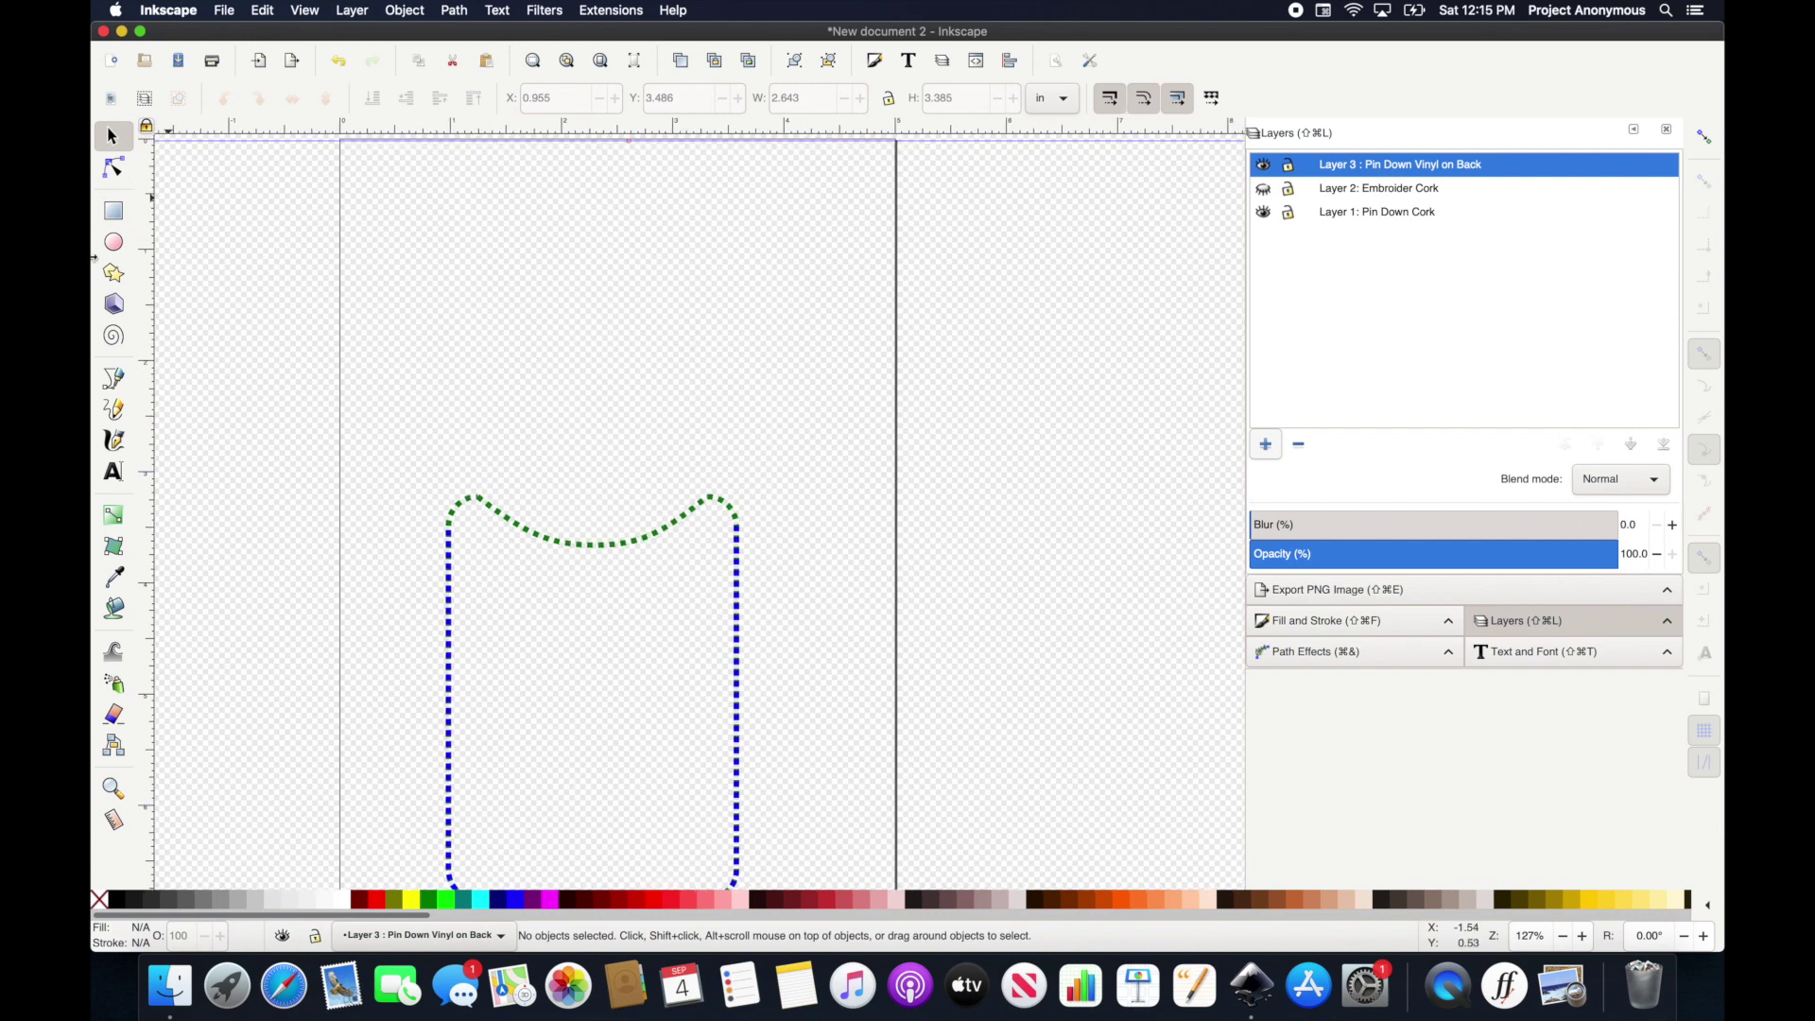
# Draw a straight-edged Bezier neck rising from both ends of the green curve.
pyautogui.click(113, 379)
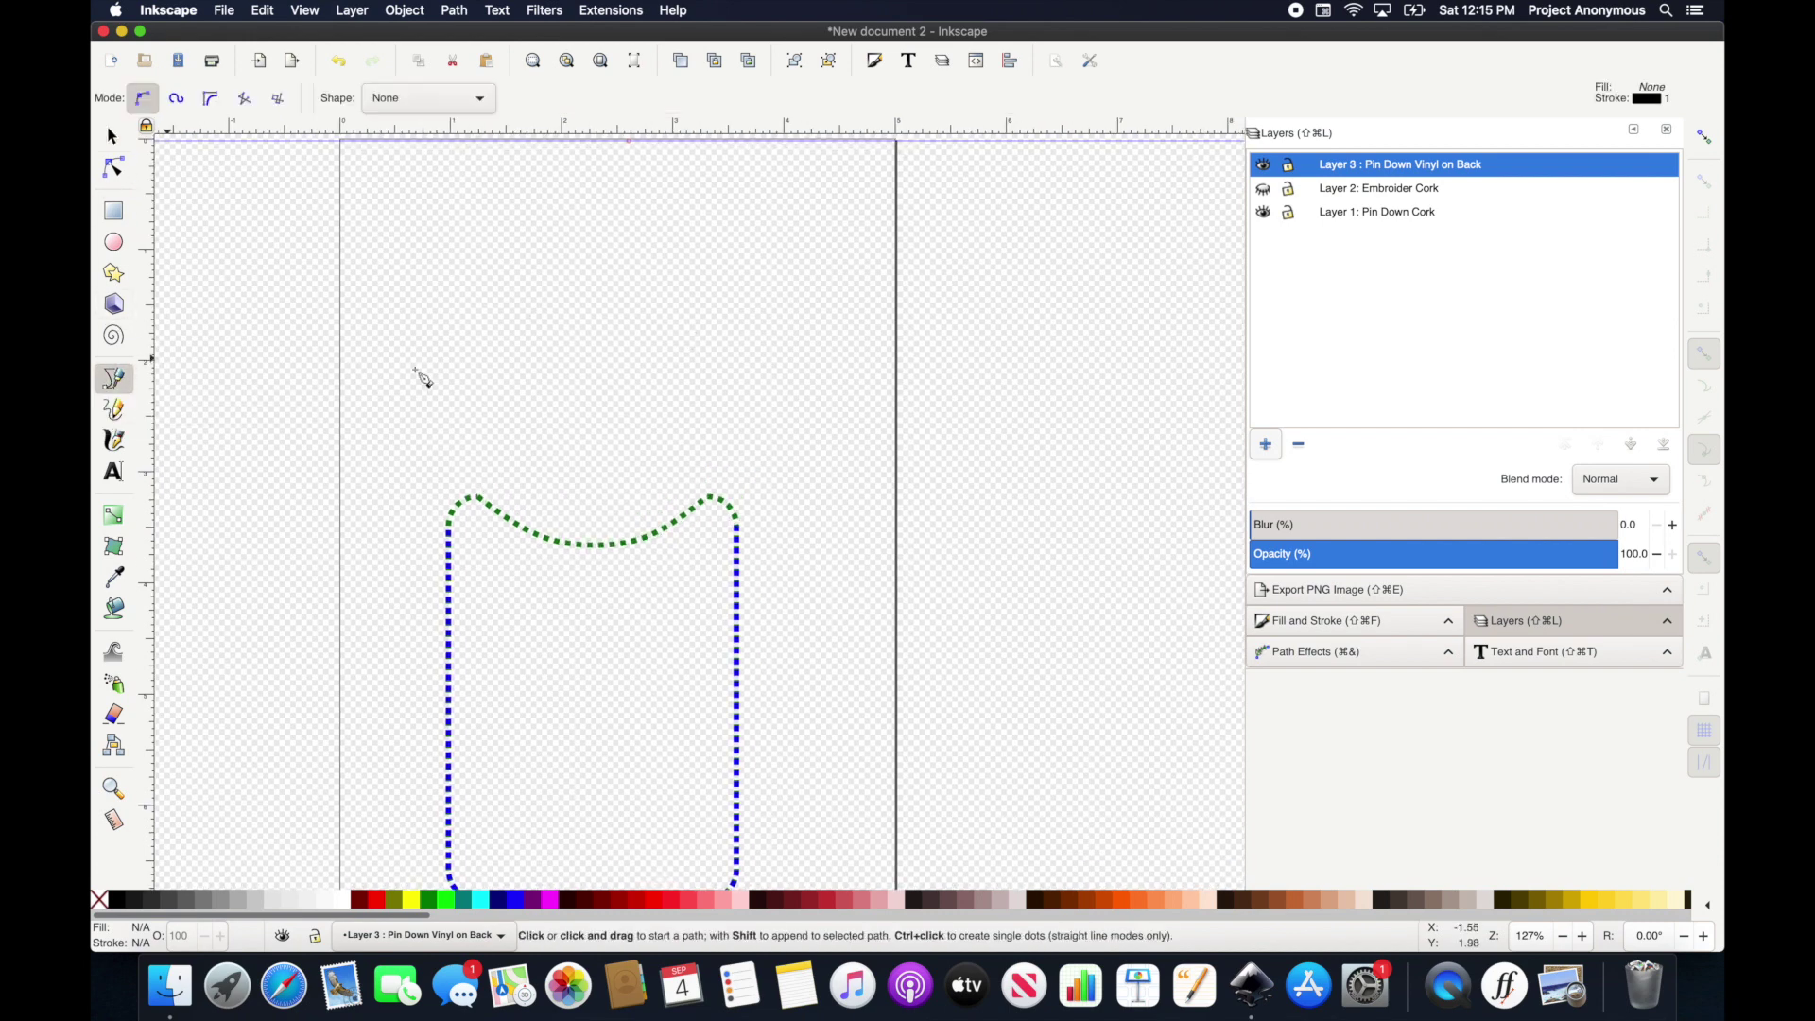
pyautogui.click(483, 497)
pyautogui.click(534, 441)
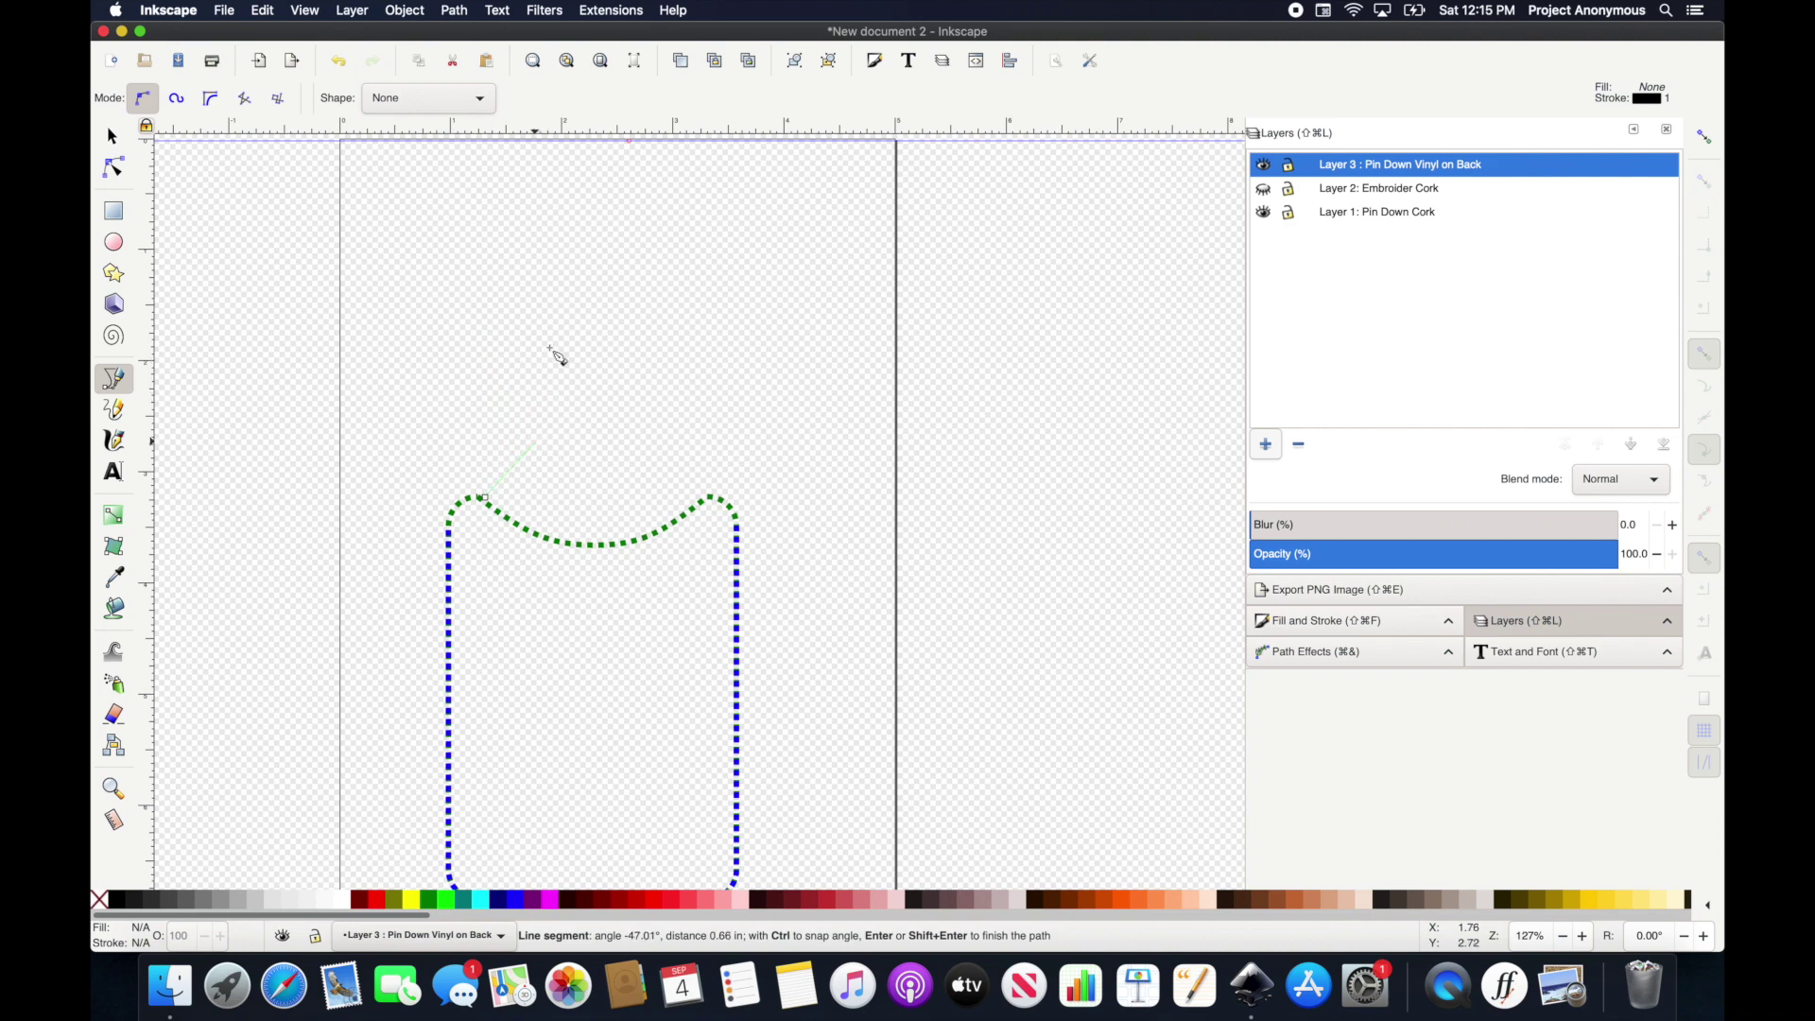
pyautogui.click(536, 223)
pyautogui.click(647, 222)
pyautogui.click(648, 441)
pyautogui.click(710, 495)
pyautogui.press('Return')
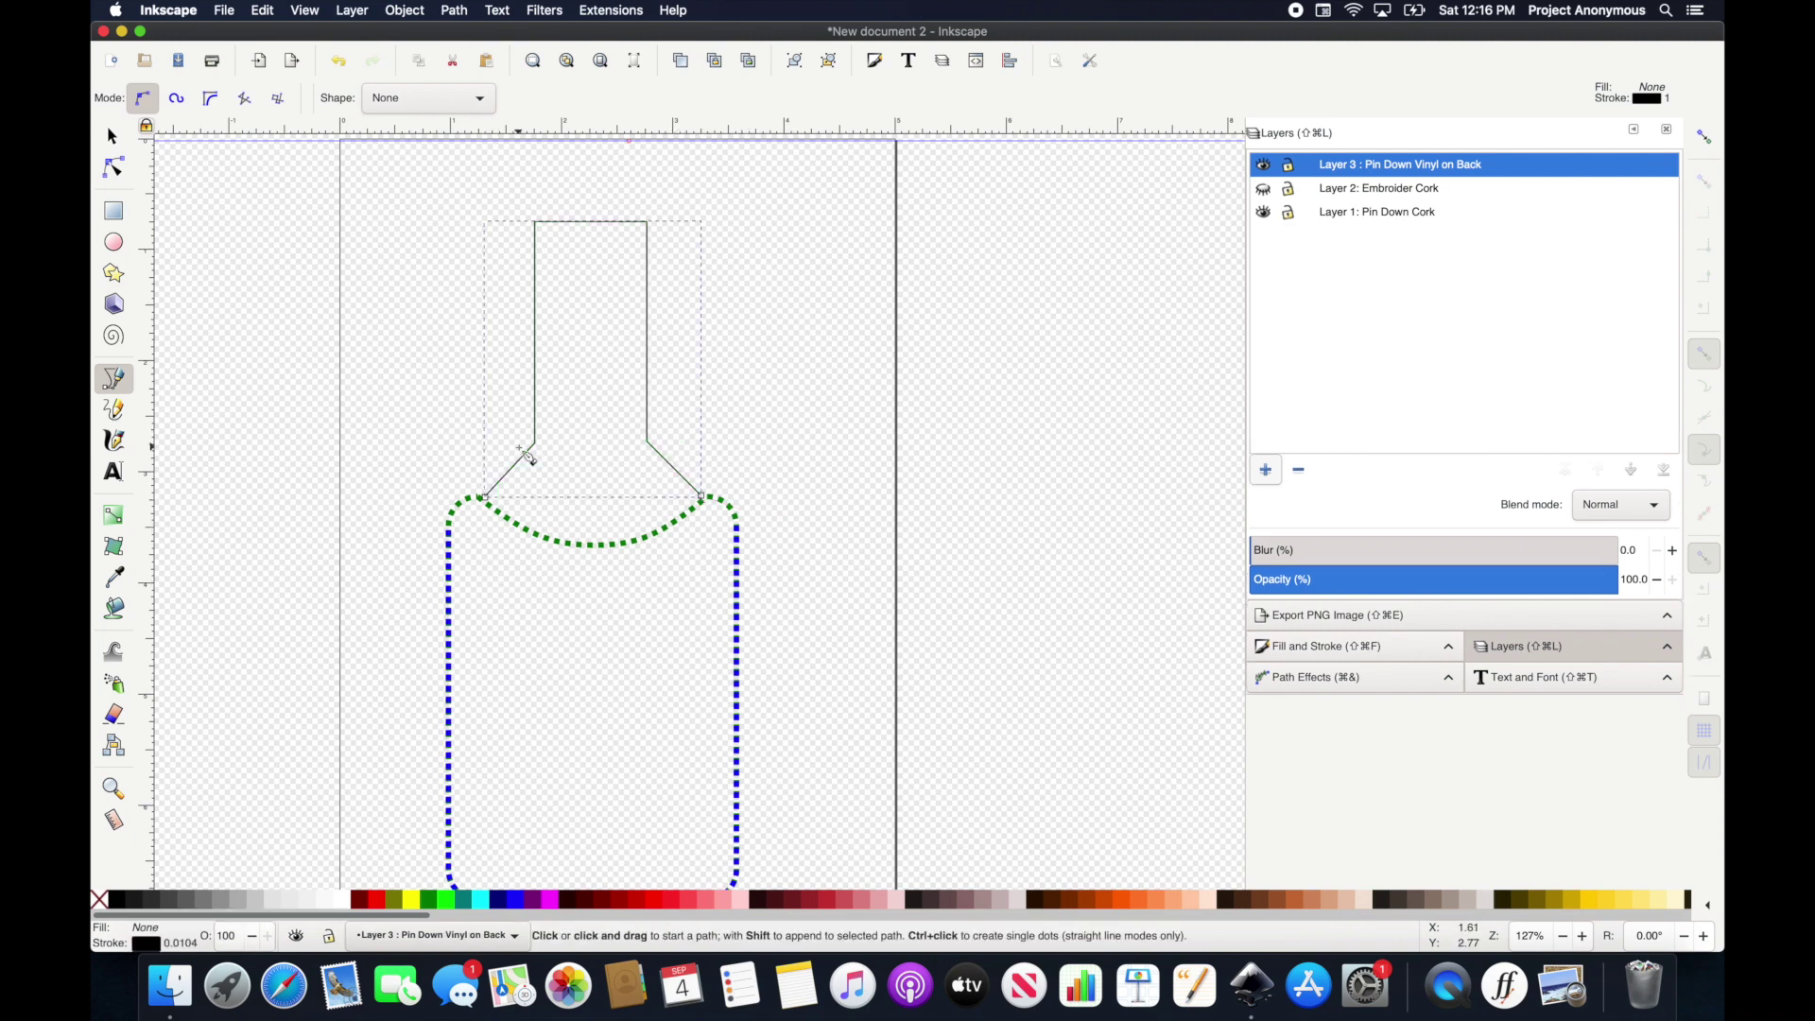
# Bend the neck's left and right diagonal shoulders into smooth curves.
pyautogui.click(113, 167)
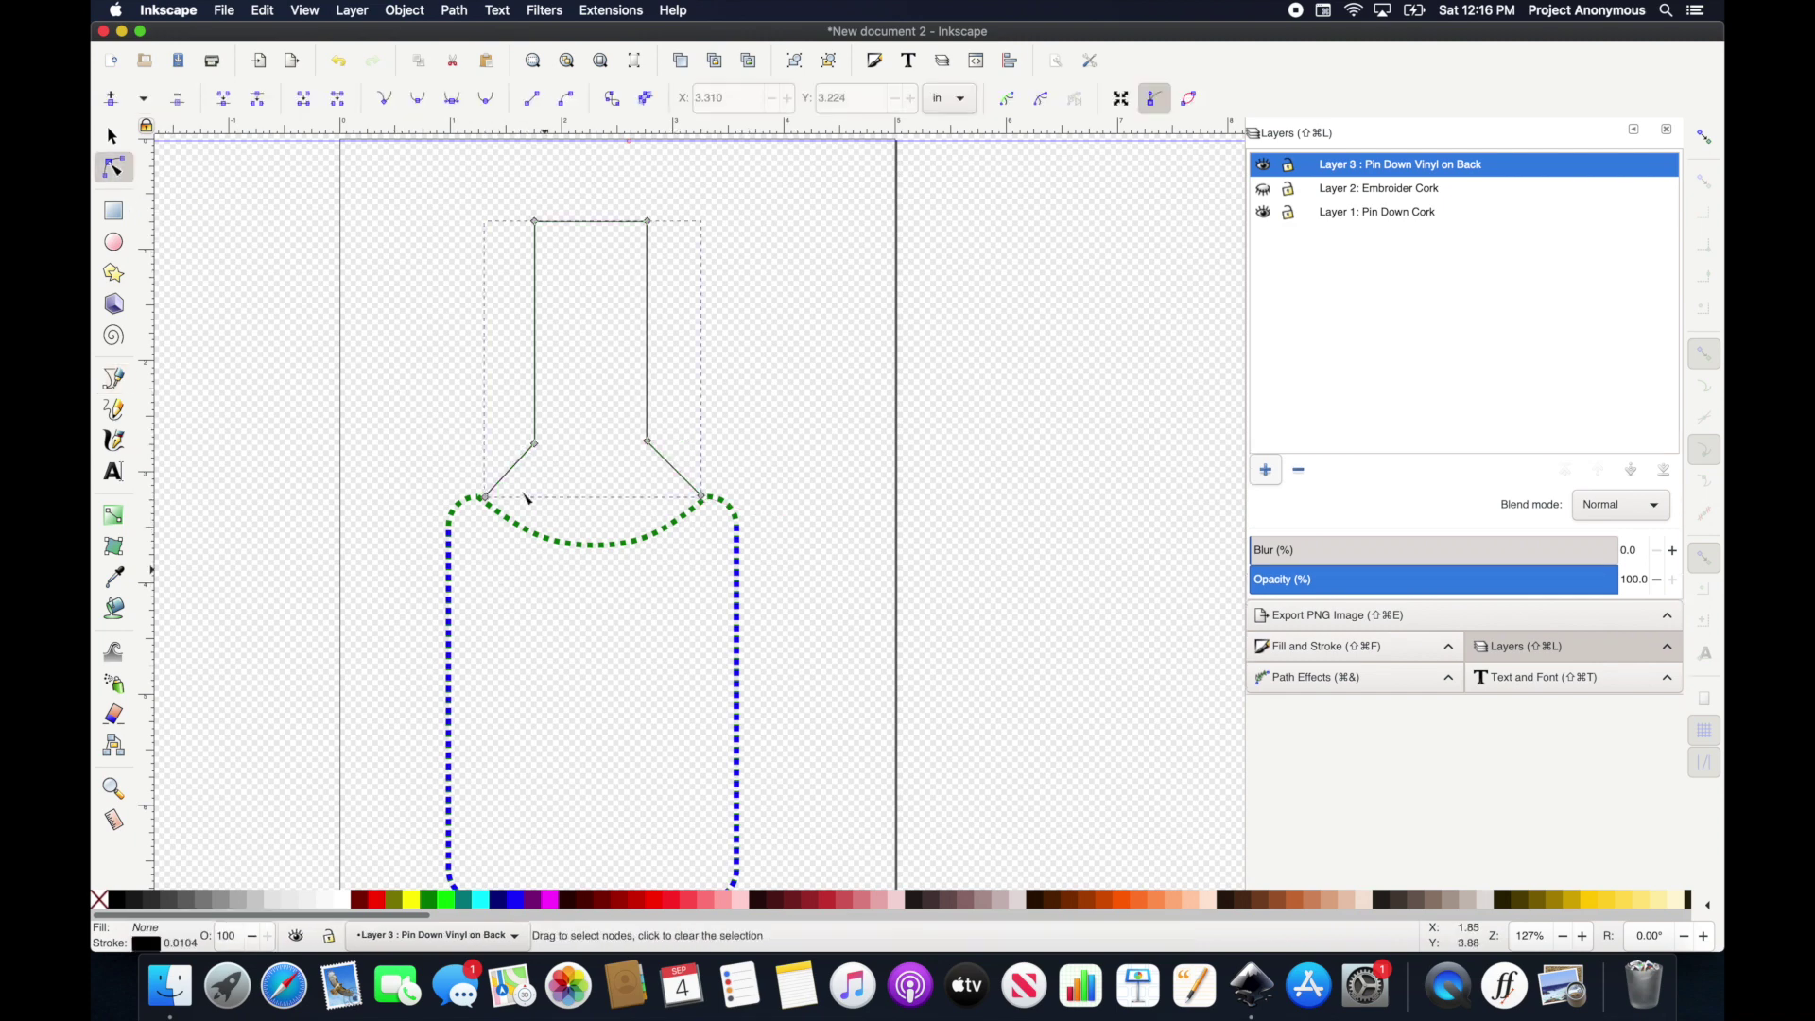
pyautogui.moveTo(515, 484); pyautogui.dragTo(527, 489)
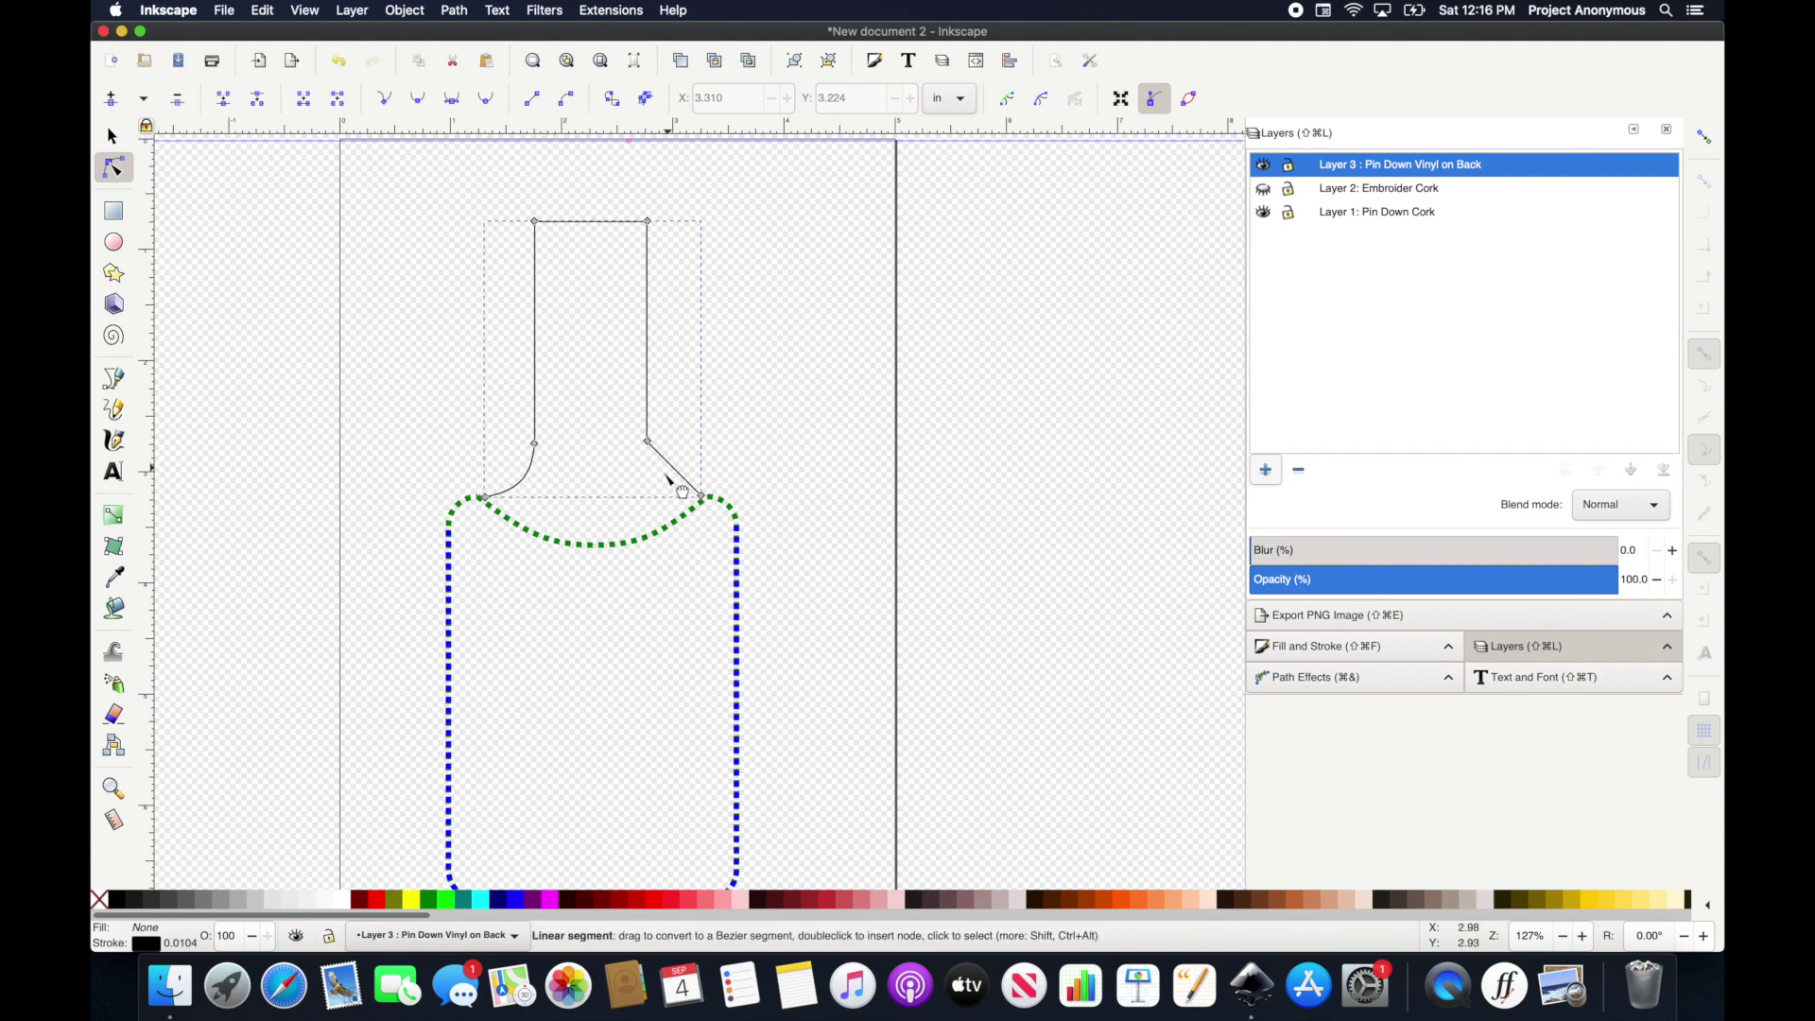
pyautogui.moveTo(674, 469); pyautogui.dragTo(665, 484)
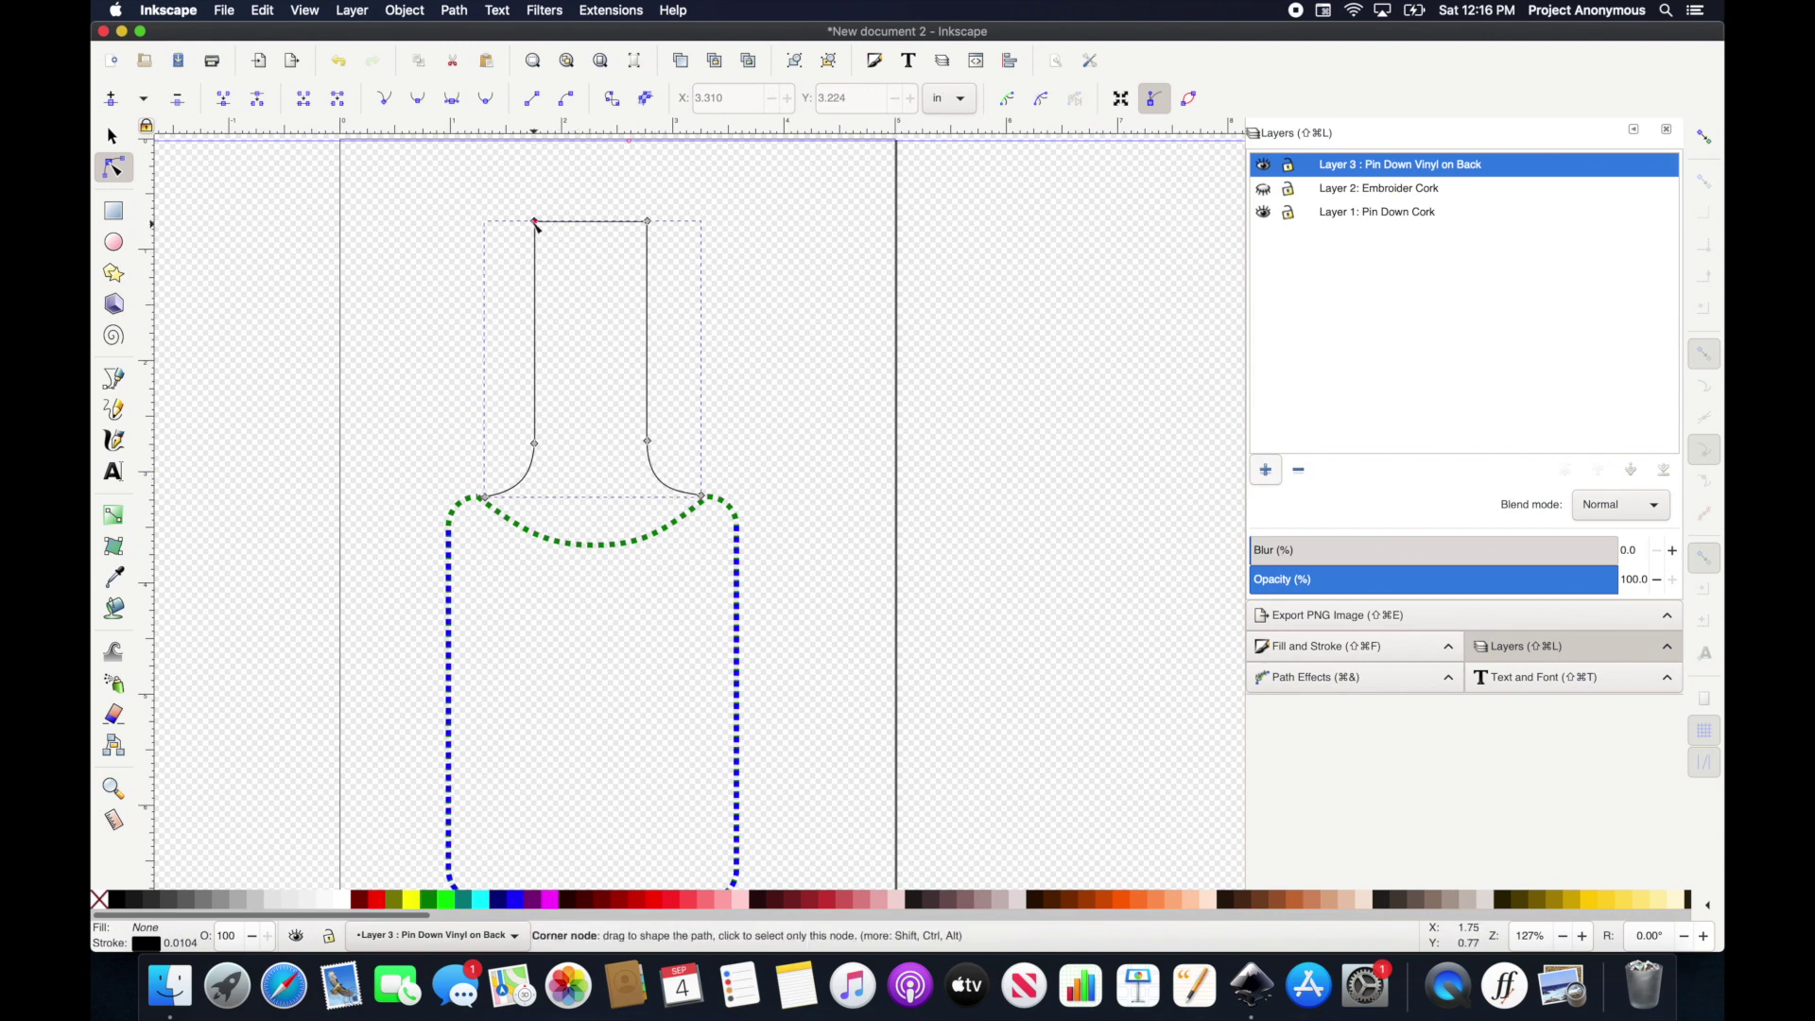
# Add a middle node on the neck's top edge and raise it into a rounded dome.
pyautogui.click(648, 223)
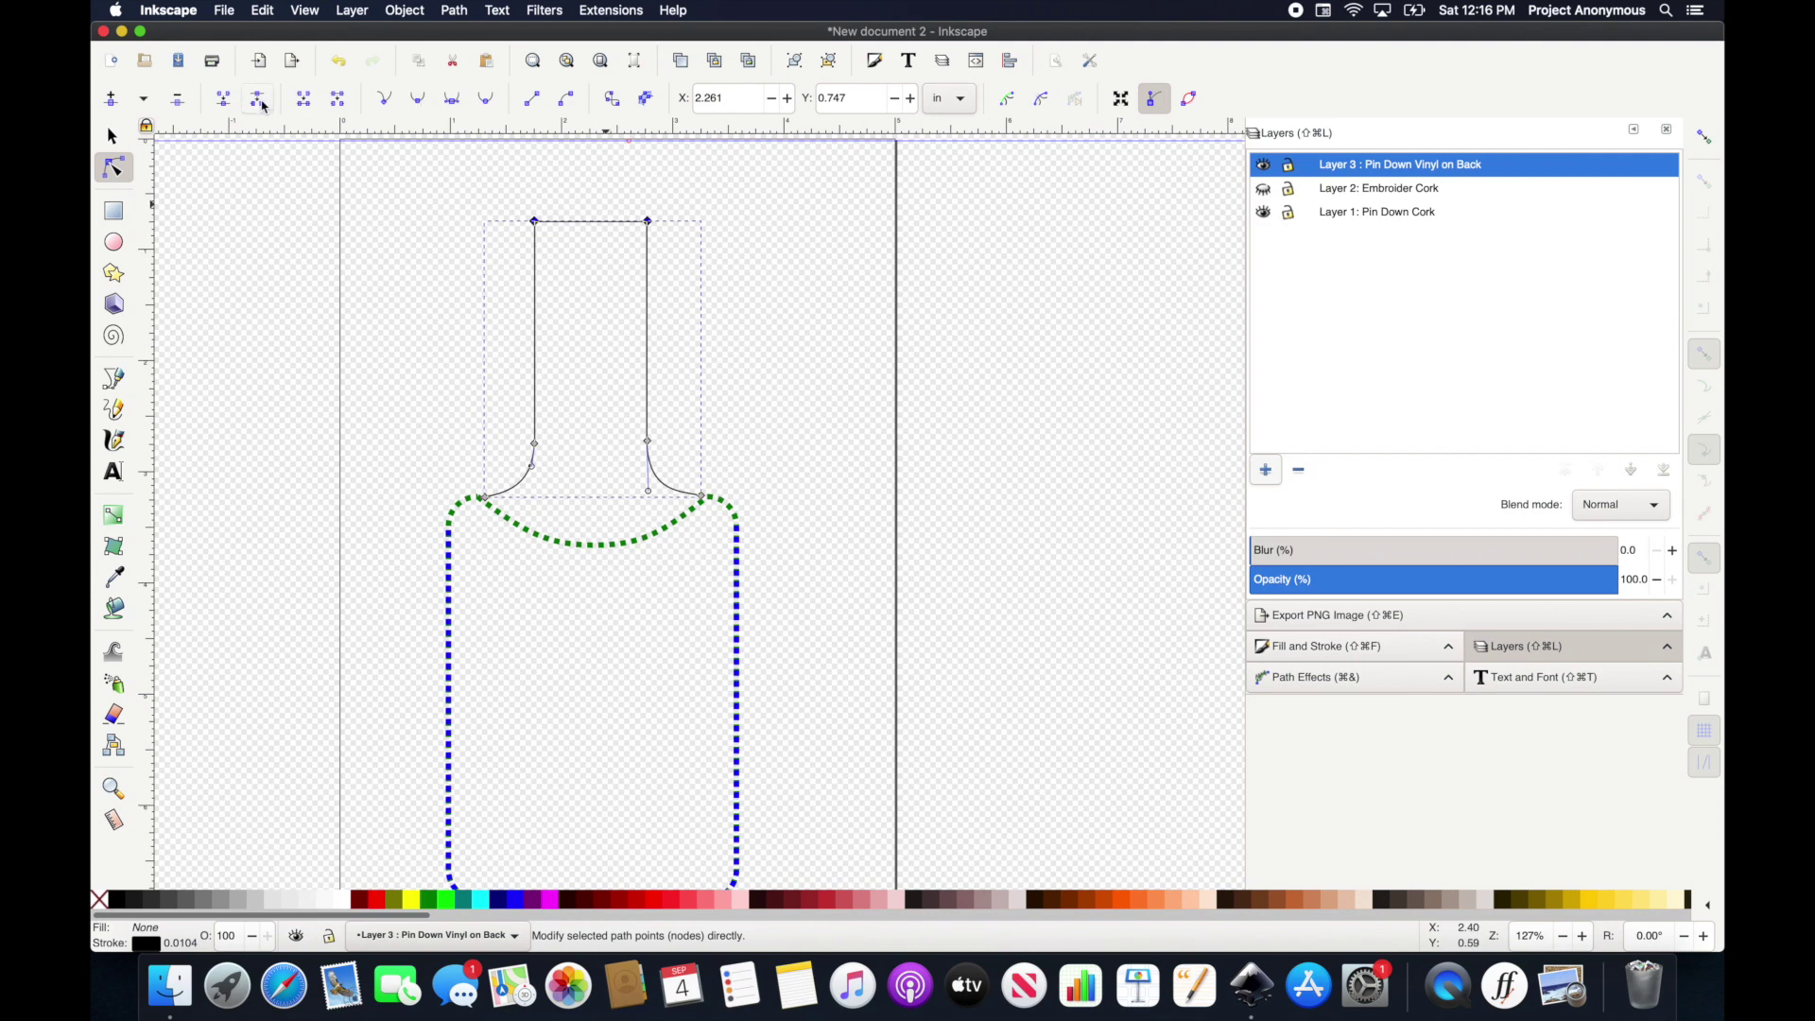
pyautogui.click(111, 98)
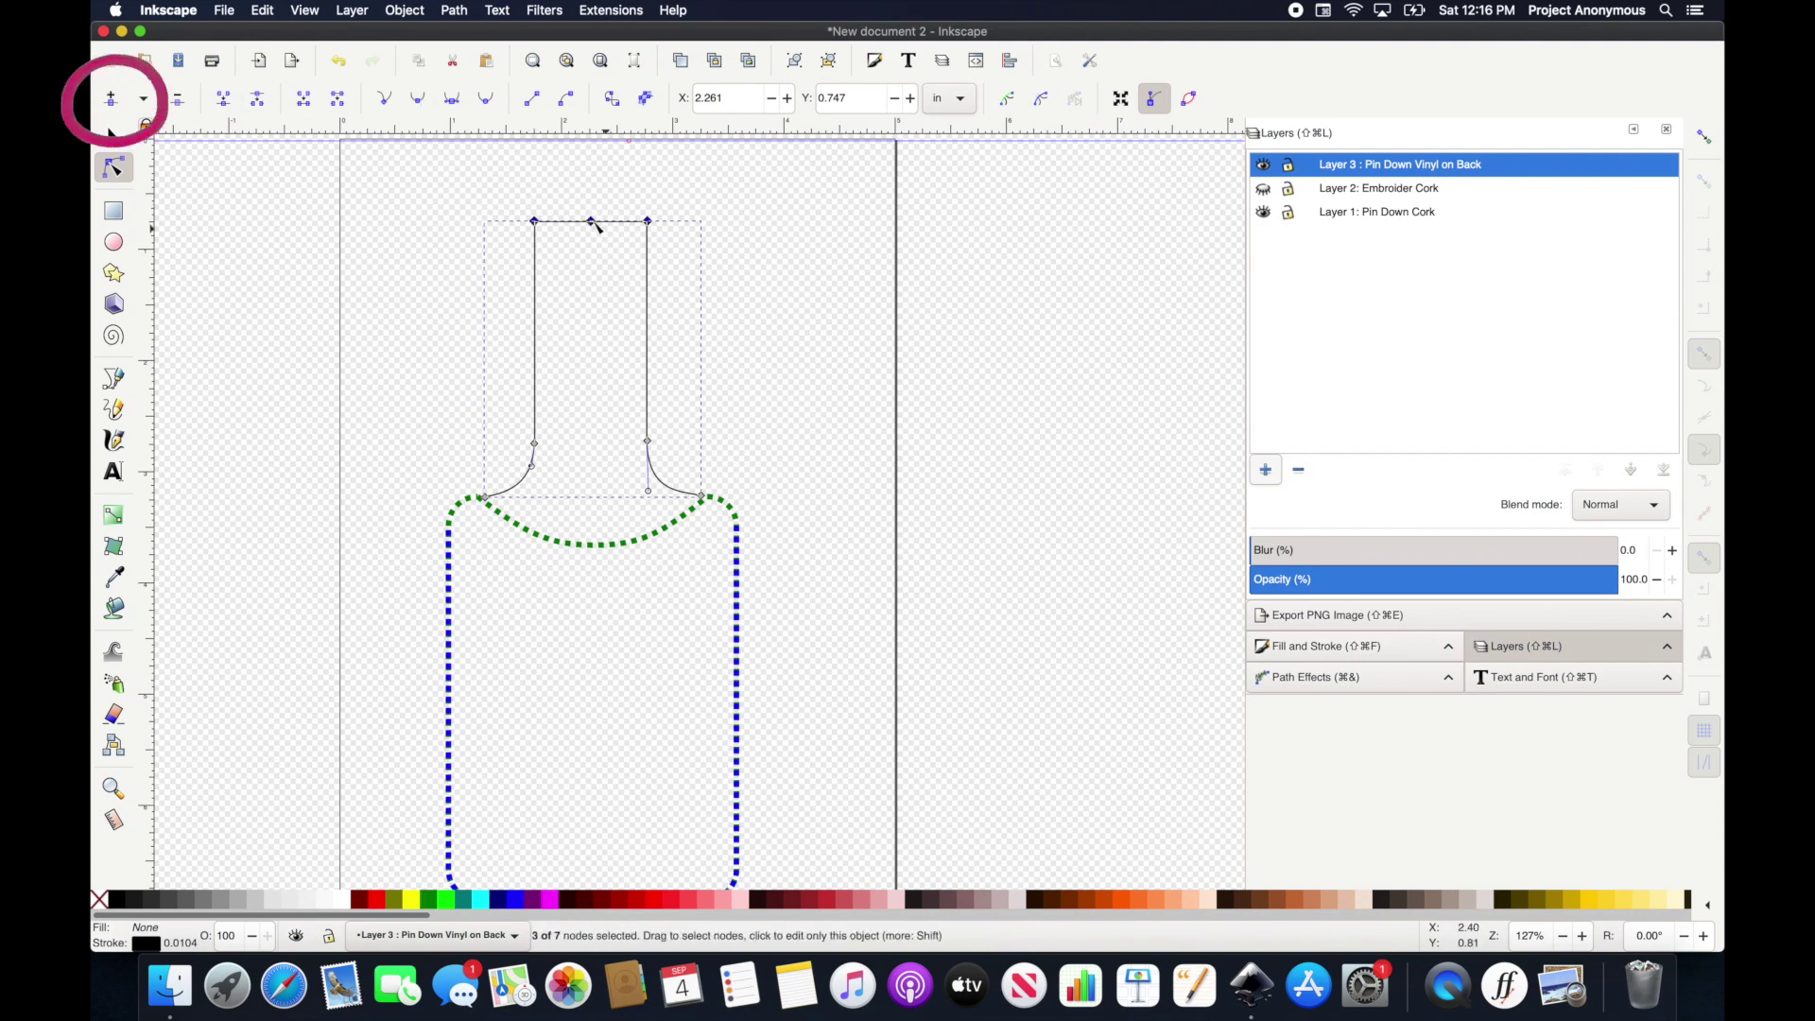
pyautogui.moveTo(534, 222); pyautogui.dragTo(595, 275)
pyautogui.press('super+z')
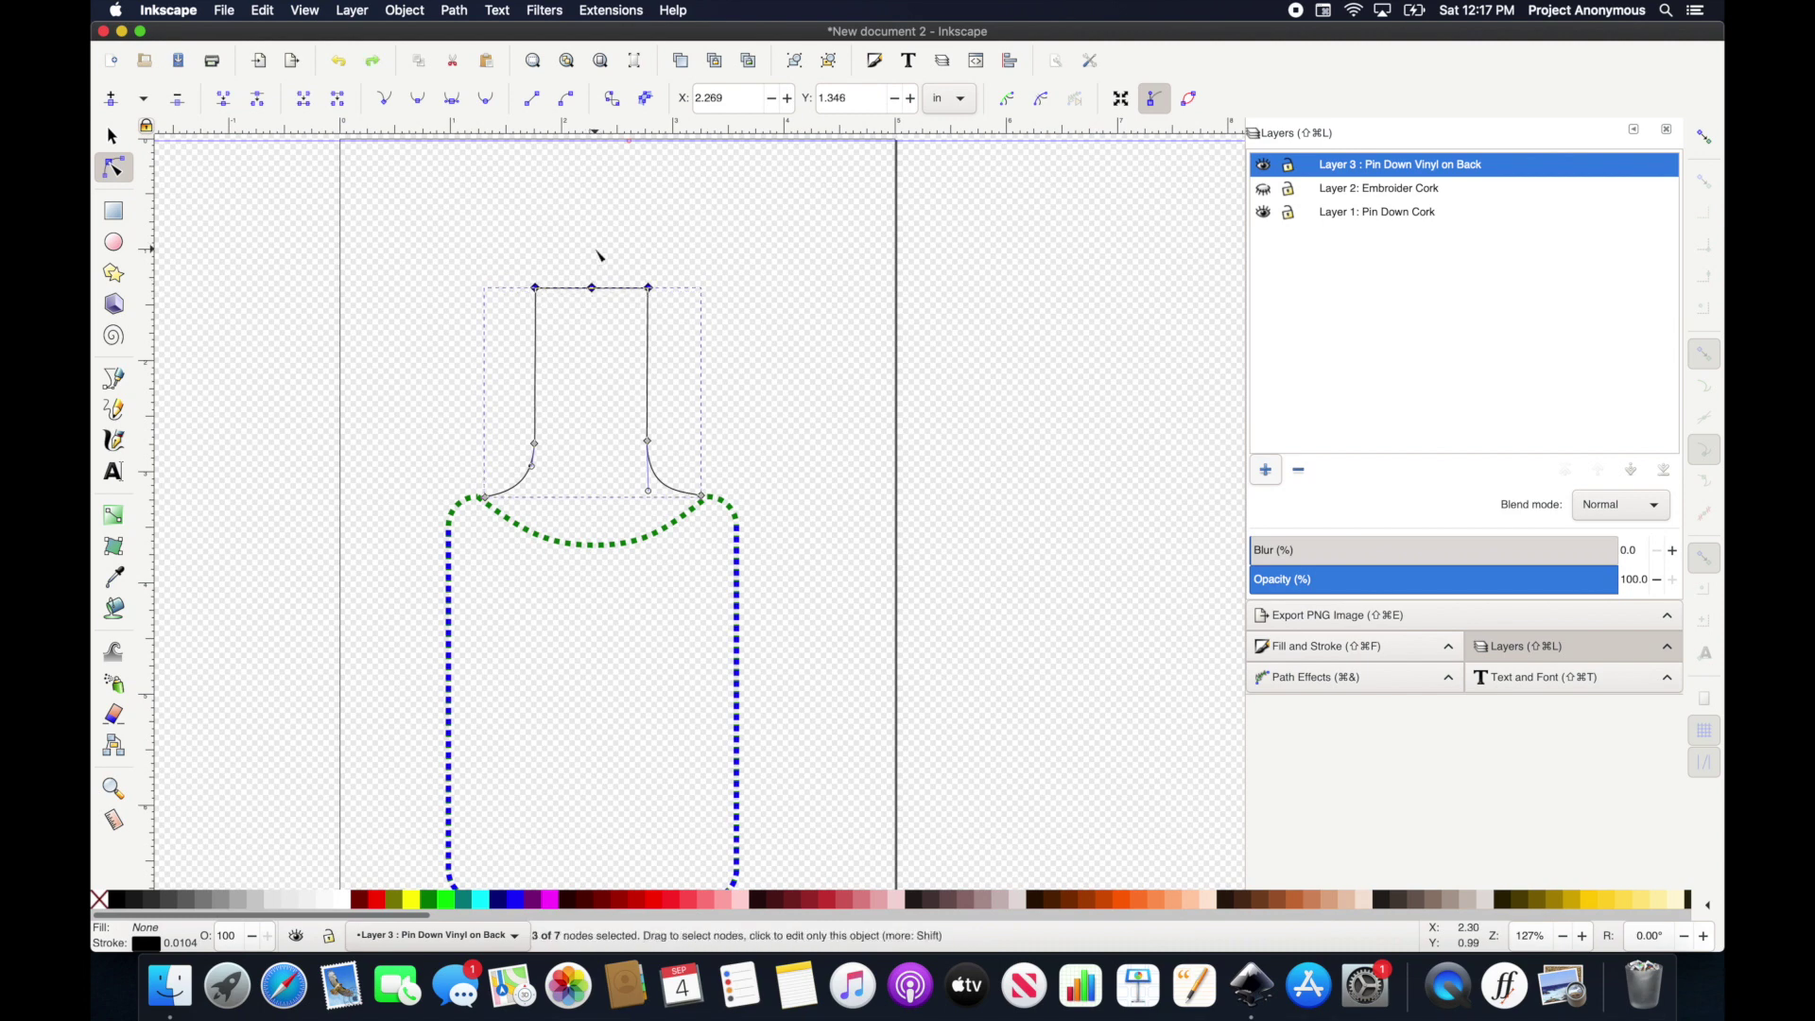
pyautogui.click(593, 288)
pyautogui.moveTo(593, 277)
pyautogui.mouseDown()
pyautogui.moveTo(591, 257)
pyautogui.moveTo(621, 267)
pyautogui.moveTo(560, 269)
pyautogui.mouseUp()
pyautogui.click(801, 257)
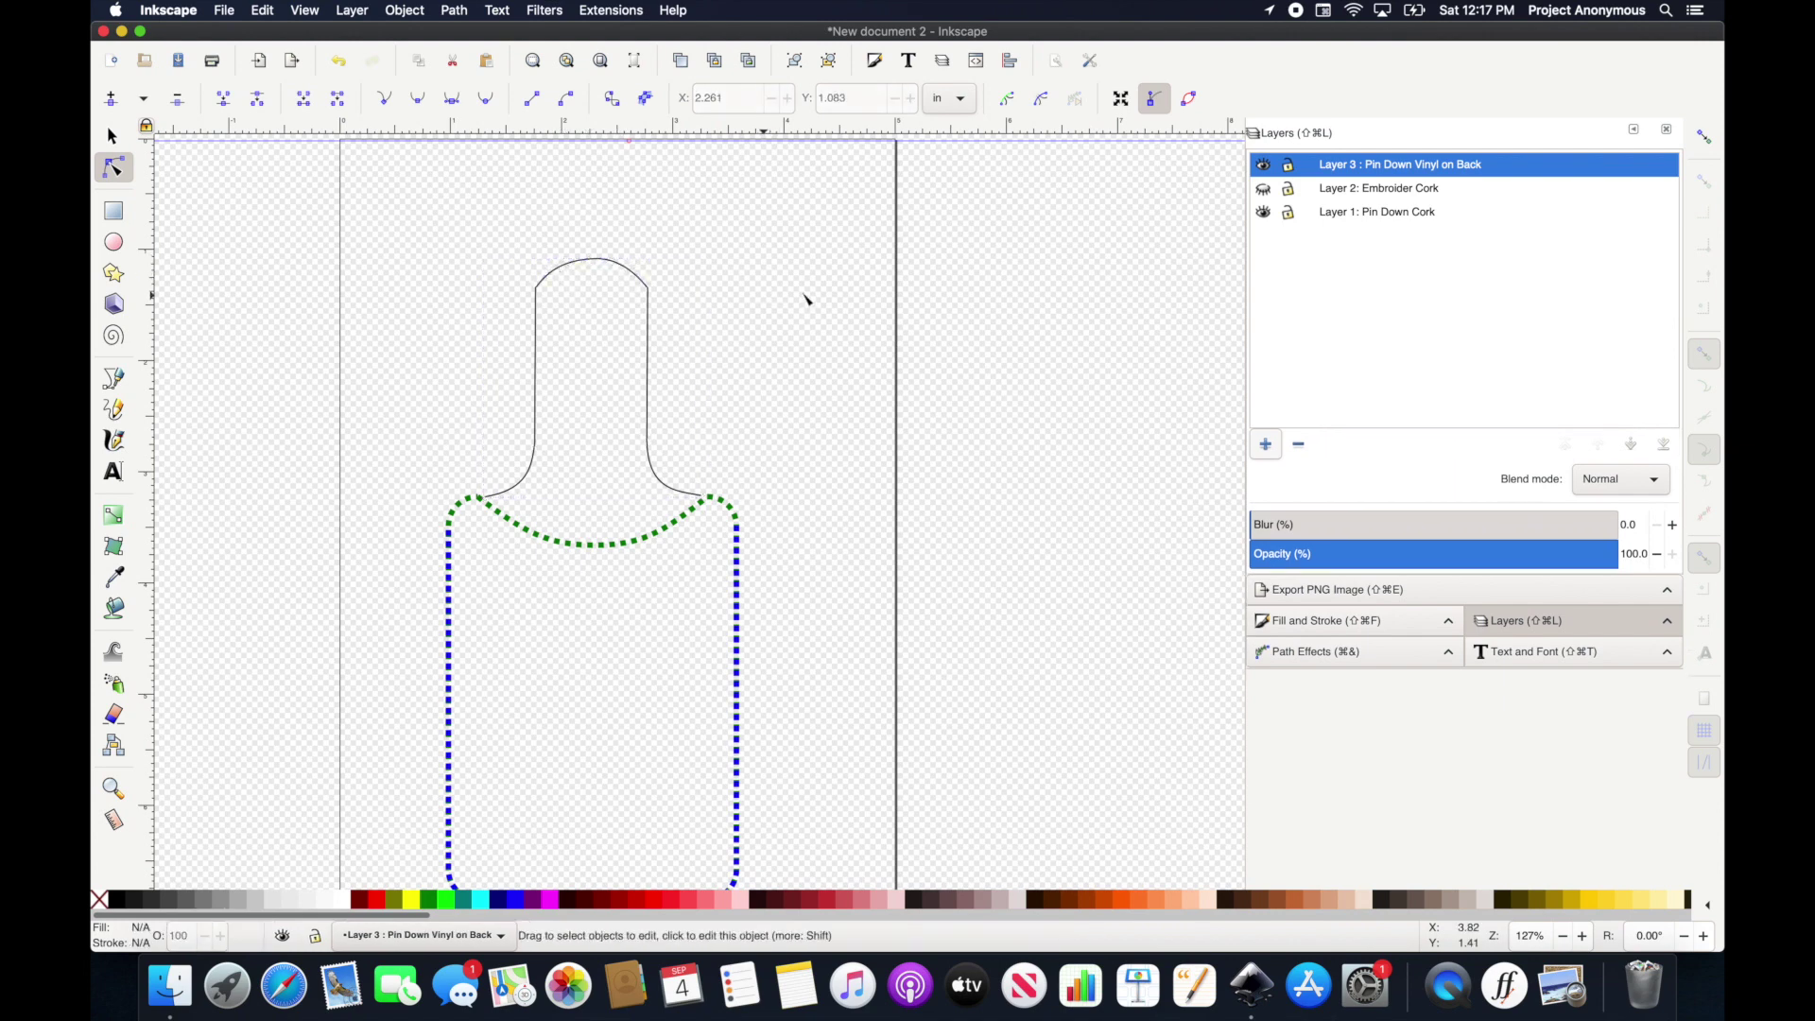
# Give the neck outline a dotted stroke pattern.
pyautogui.click(113, 137)
pyautogui.click(622, 276)
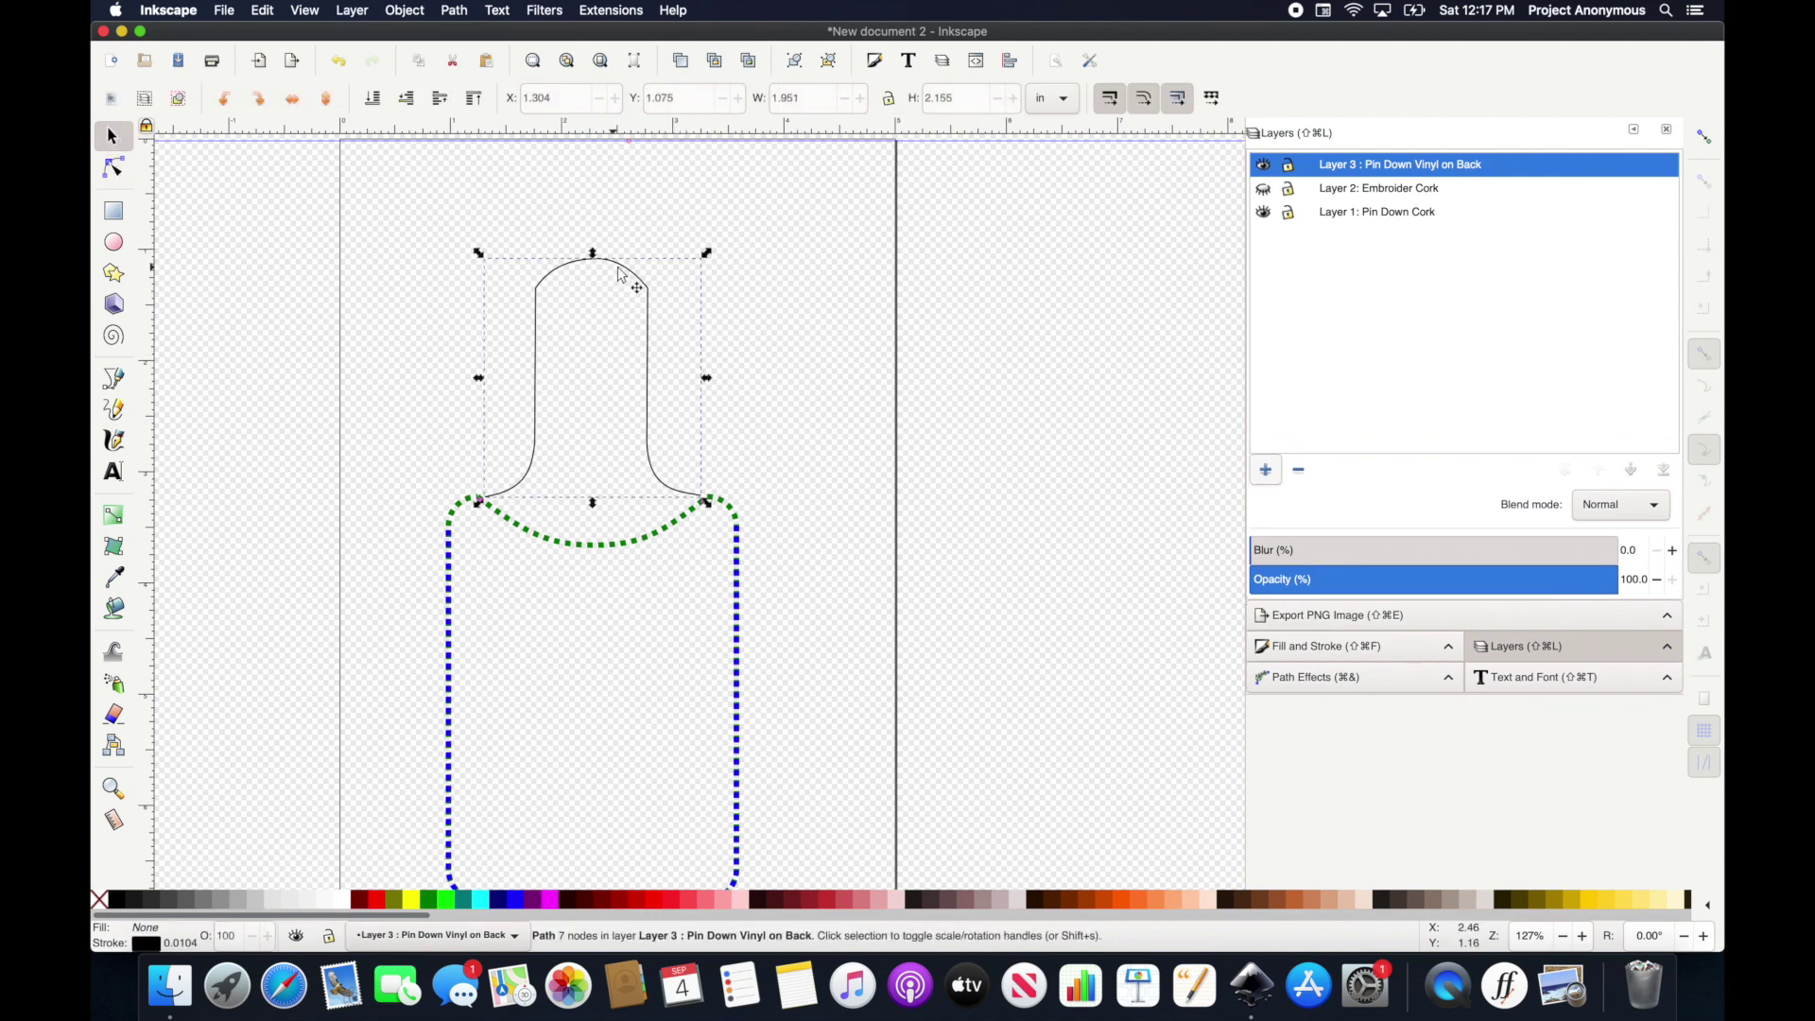
pyautogui.click(1358, 640)
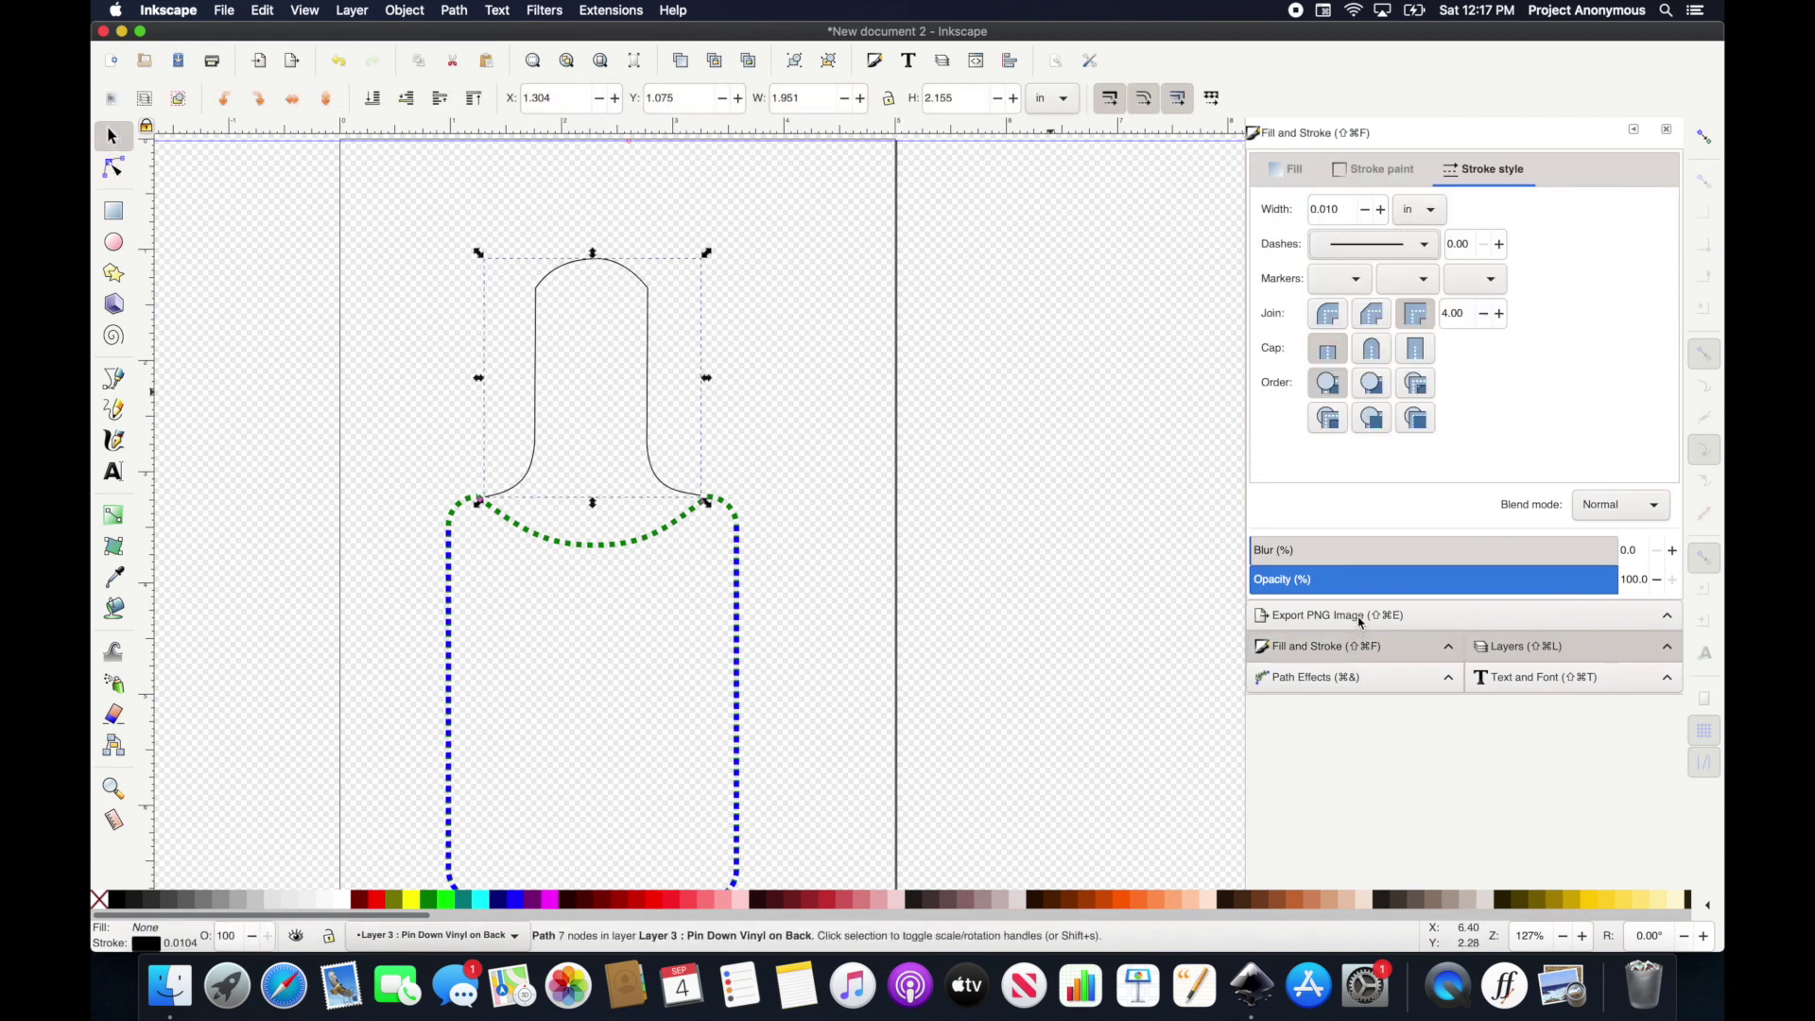
pyautogui.click(1388, 247)
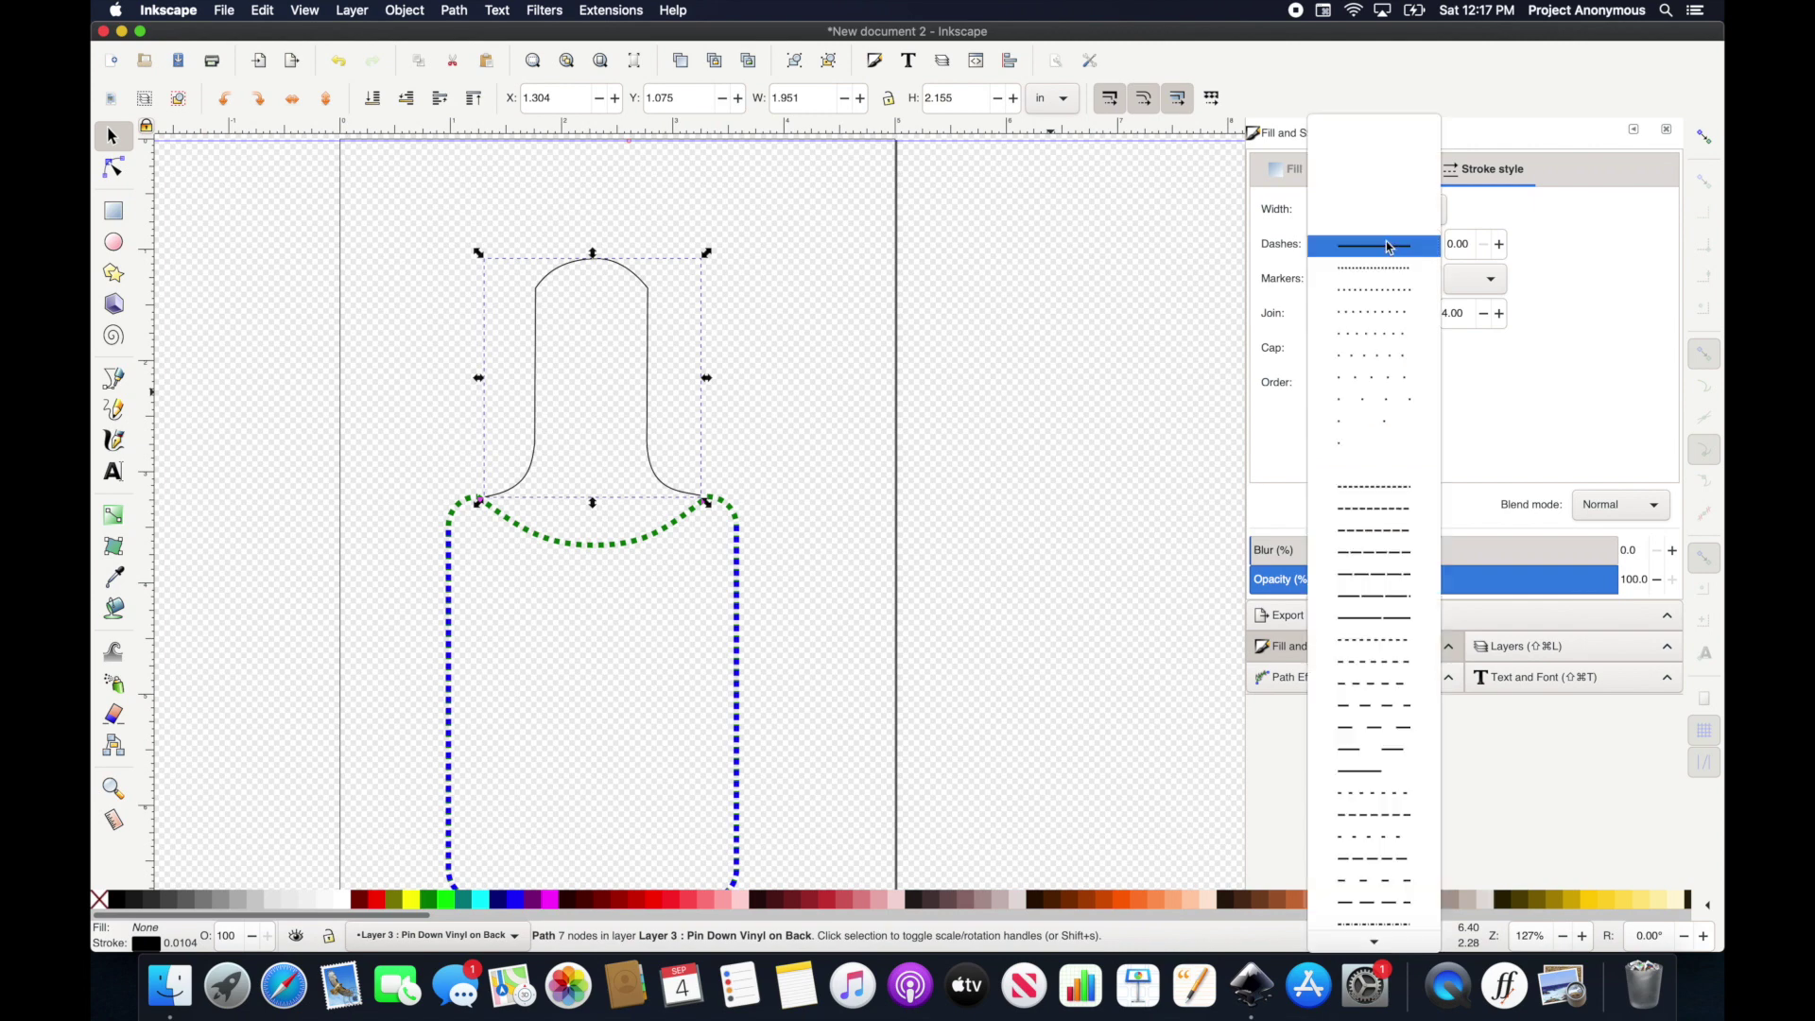
pyautogui.click(1386, 270)
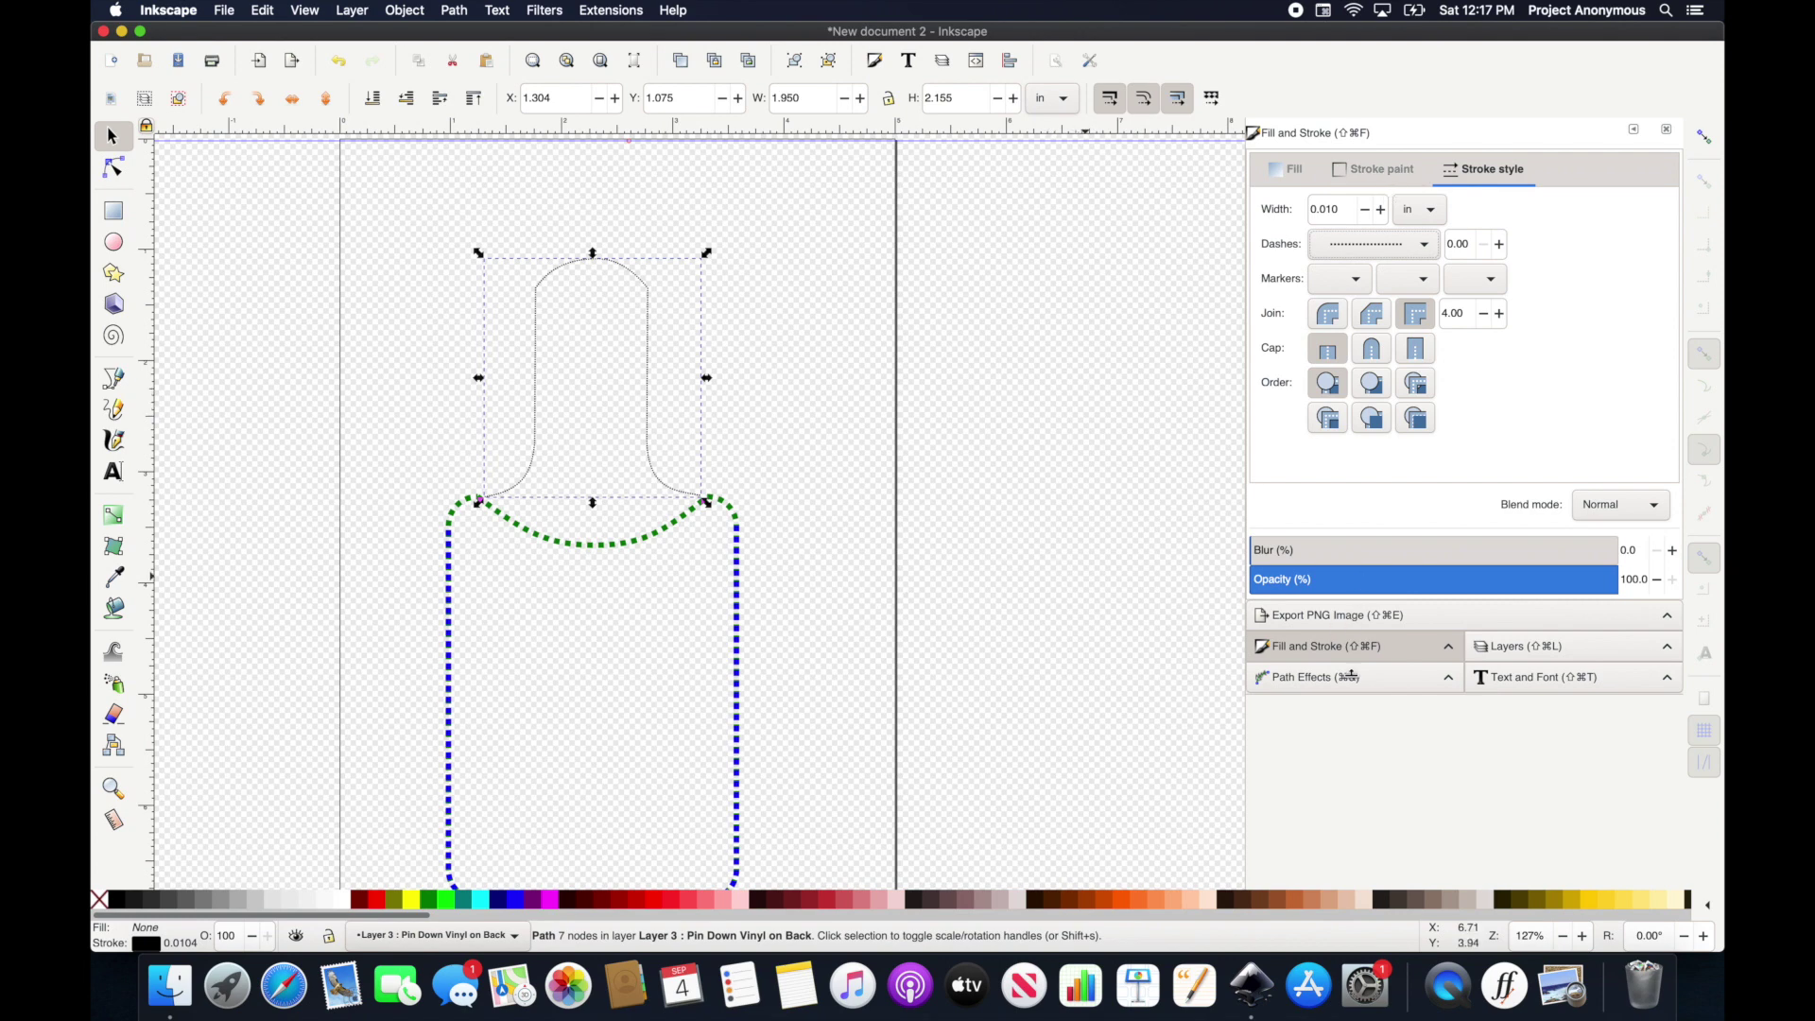
# Hide the Pin Down Cork layer and select the blue U path.
pyautogui.click(1524, 652)
pyautogui.click(1264, 214)
pyautogui.click(759, 499)
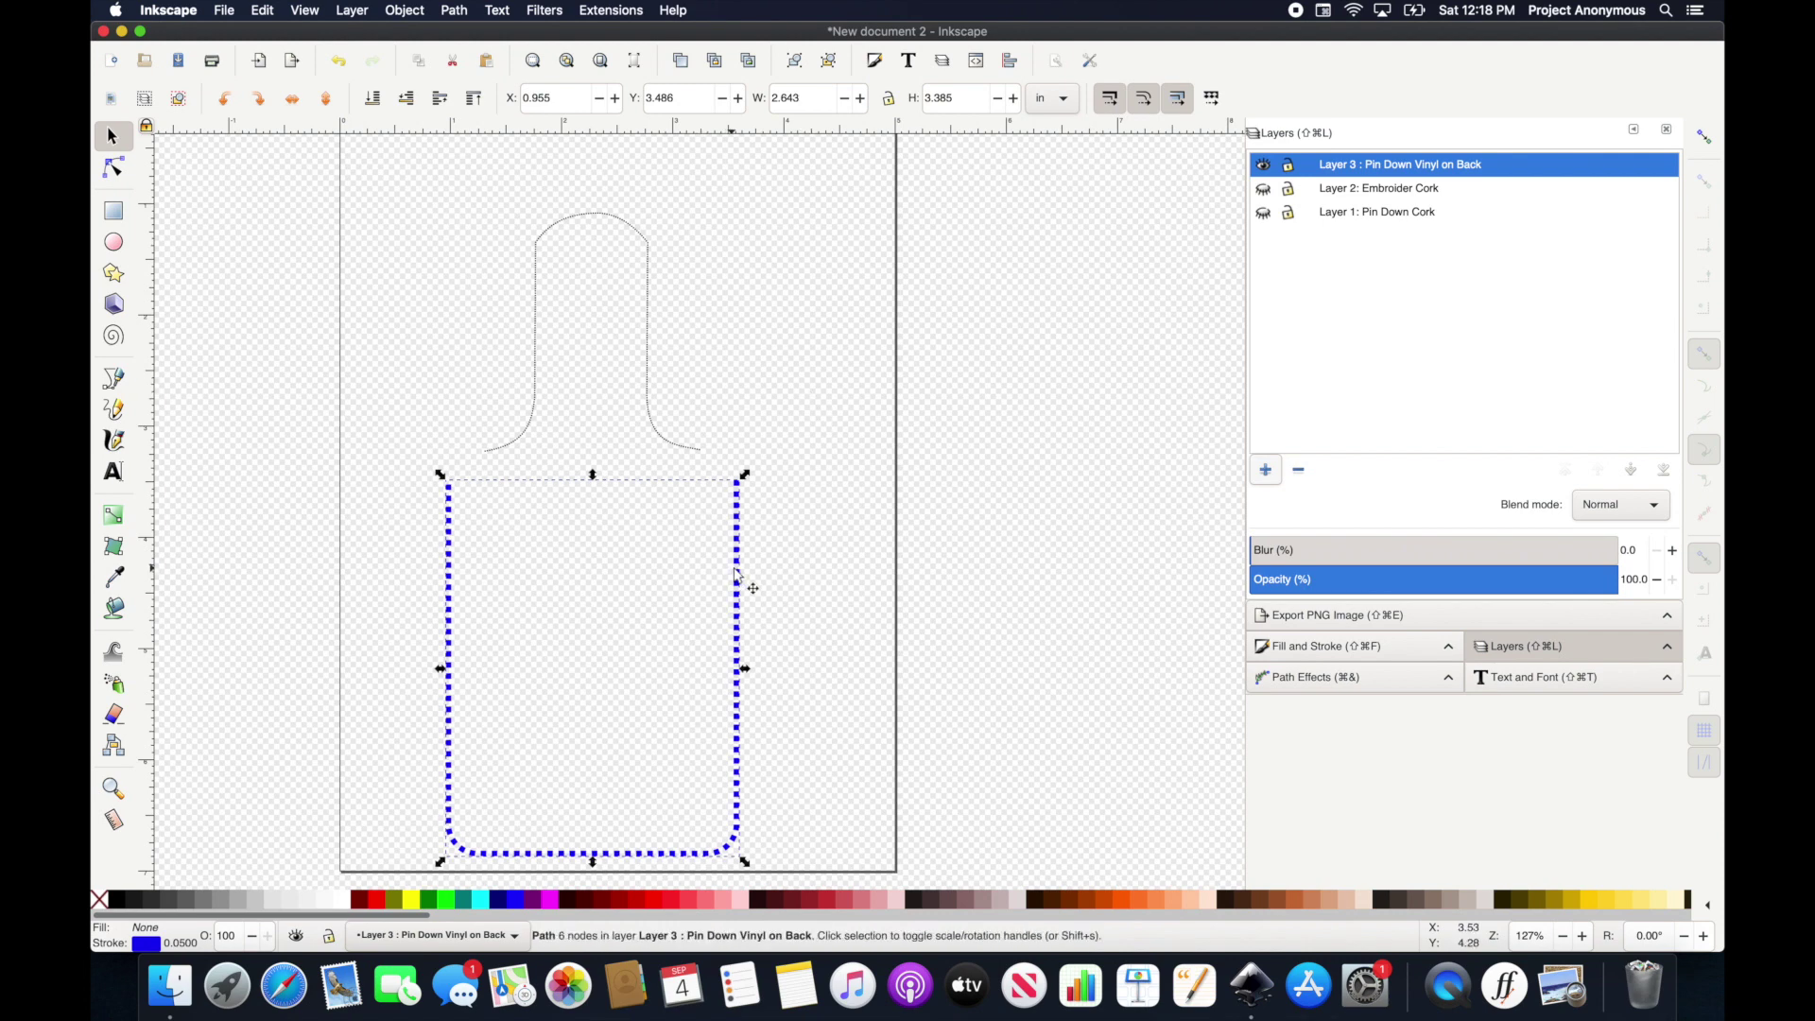
# Create a new layer named 'Layer 4 : Satin Stitch'.
pyautogui.click(1266, 471)
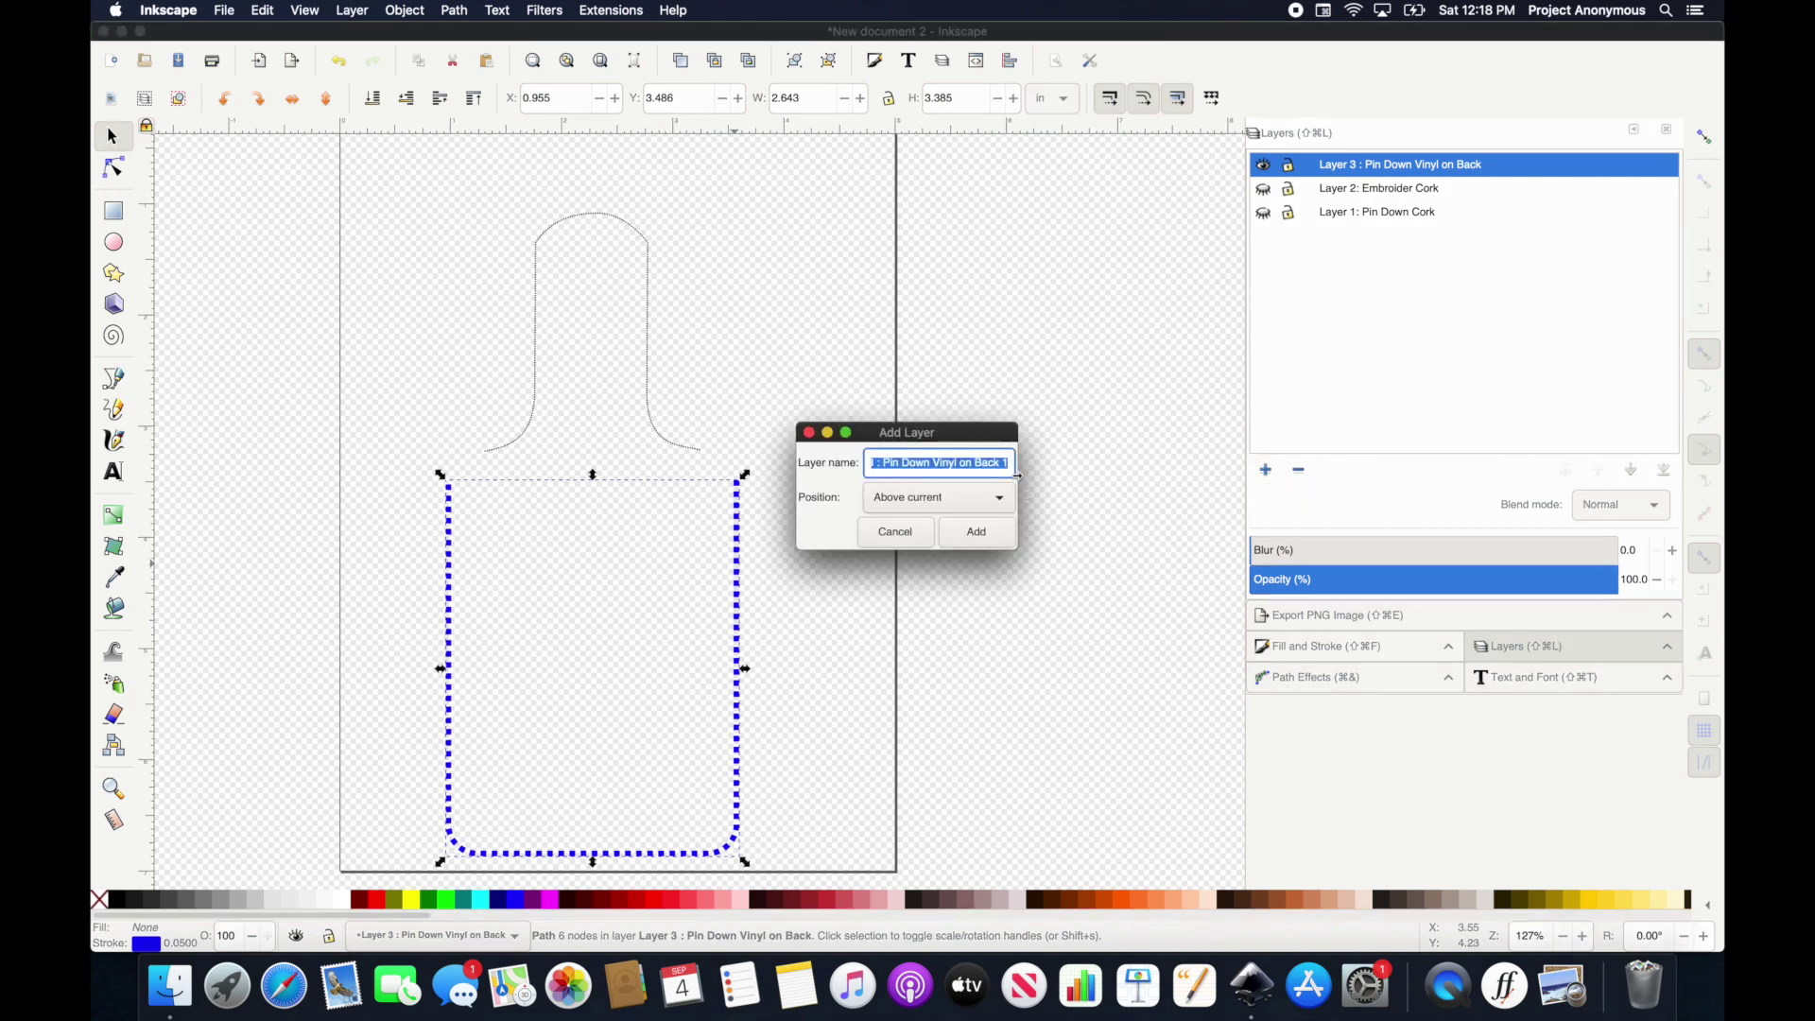
pyautogui.click(875, 462)
pyautogui.press('BackSpace')
pyautogui.write('4')
pyautogui.moveTo(889, 462); pyautogui.dragTo(1062, 470)
pyautogui.press('BackSpace')
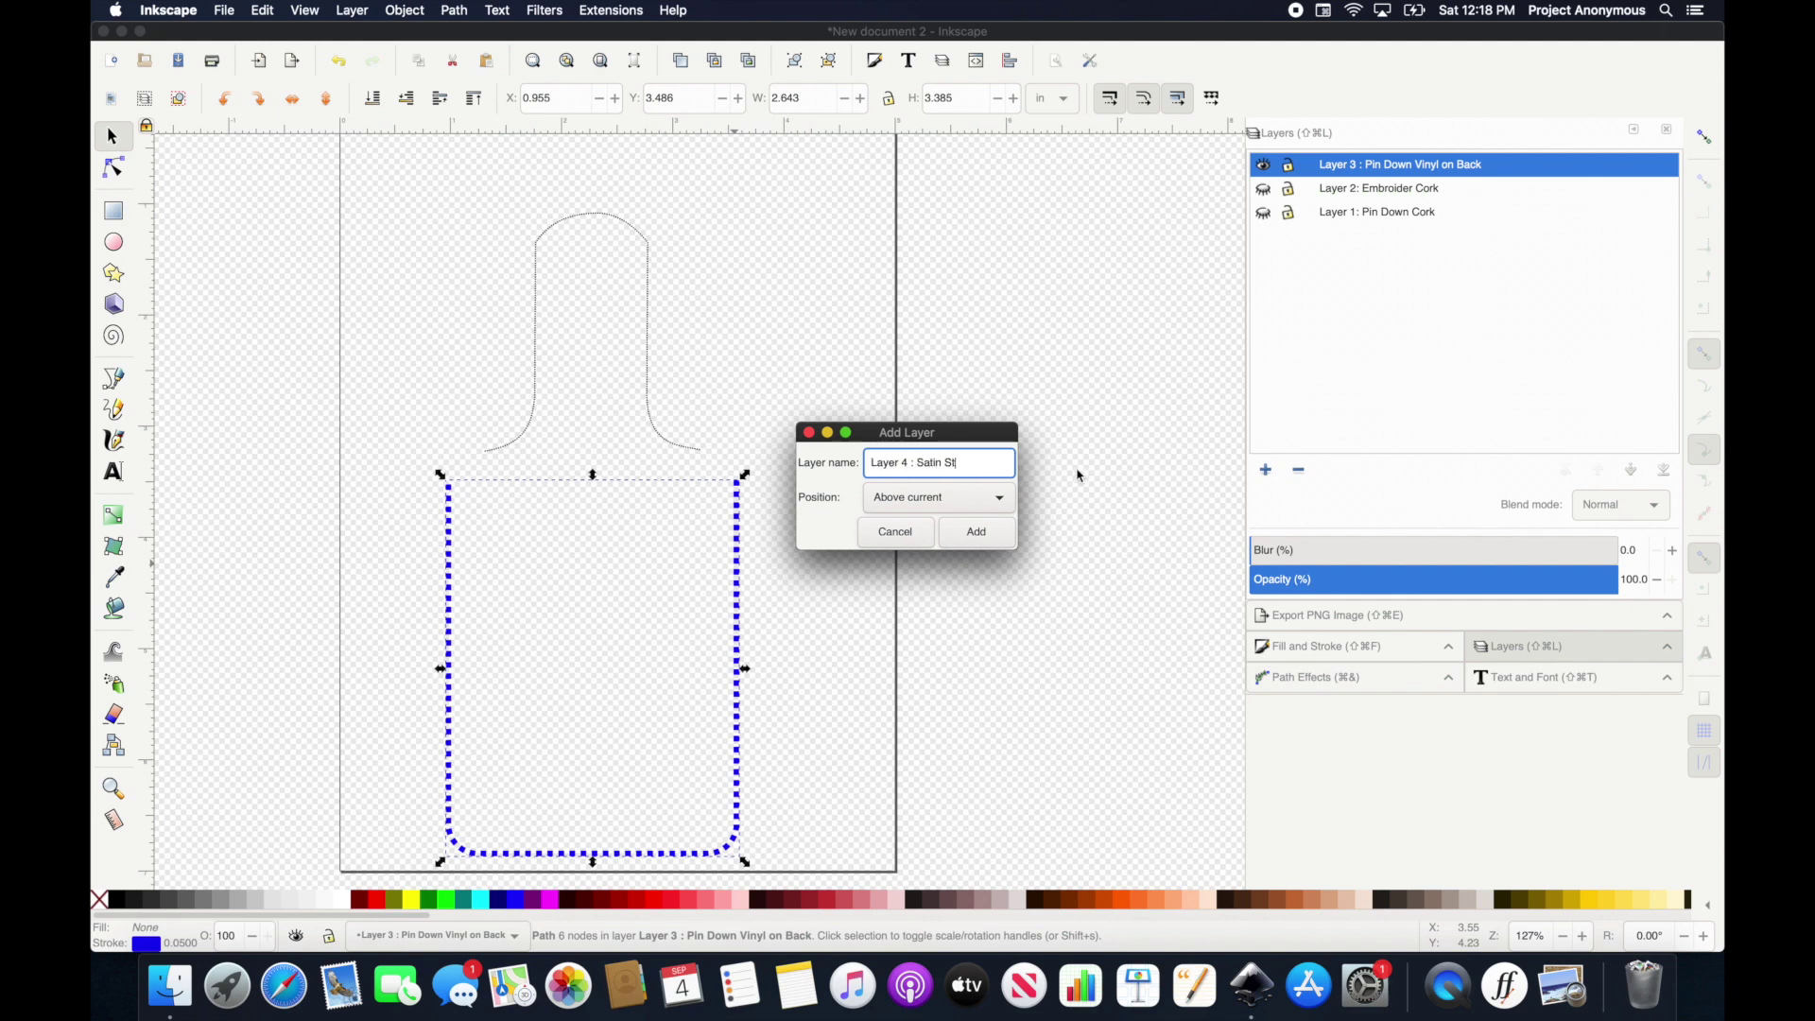
pyautogui.click(981, 533)
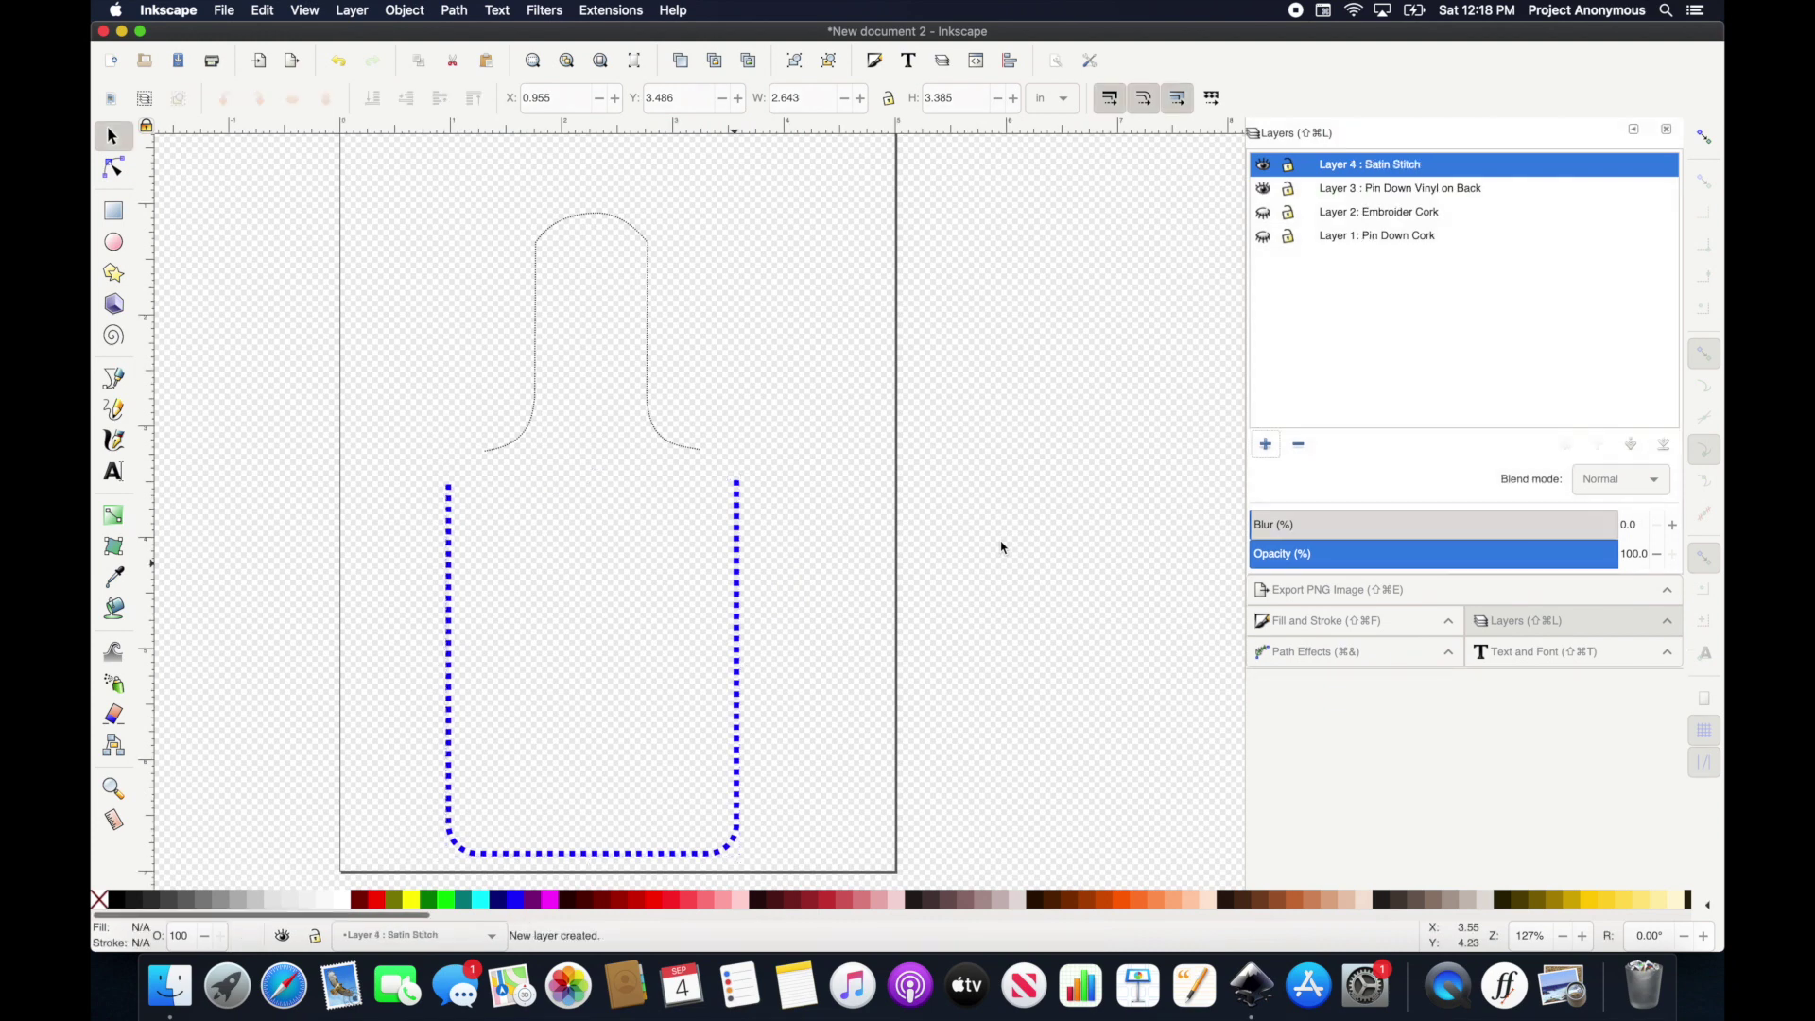
# Move the blue dotted pocket outline onto the Satin Stitch layer and verify it there.
pyautogui.click(738, 544)
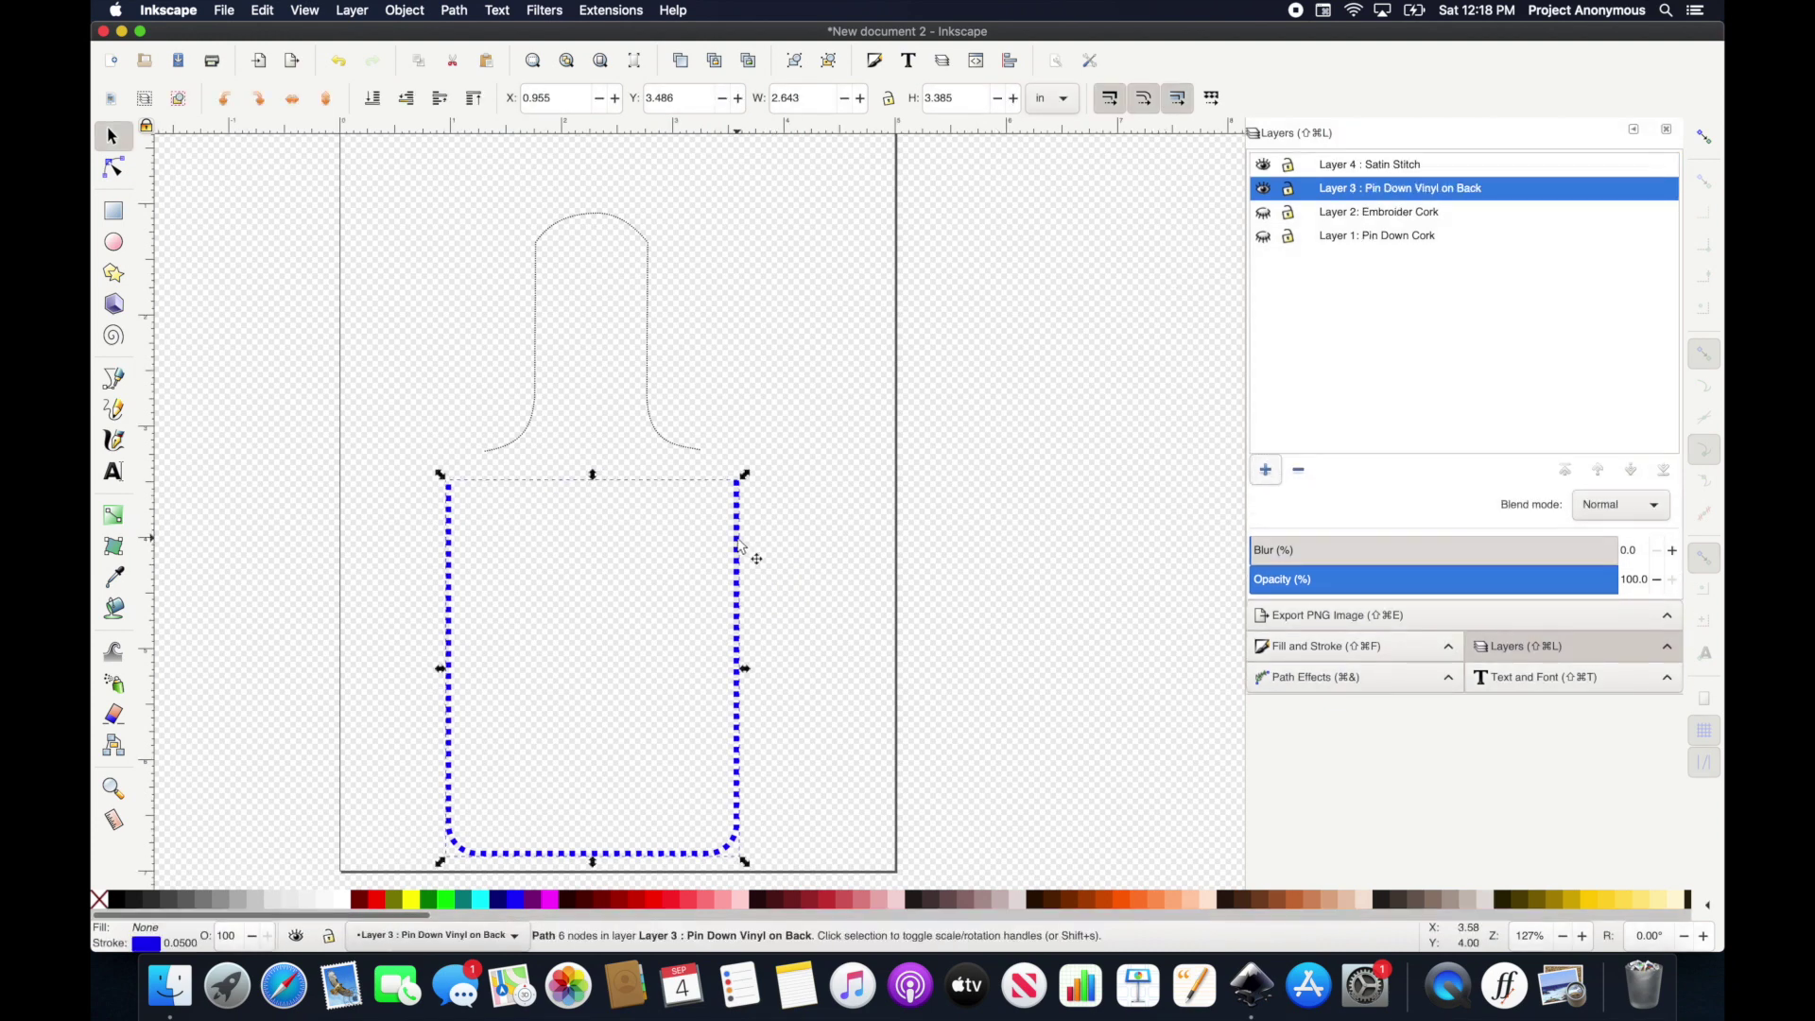
pyautogui.rightClick(738, 545)
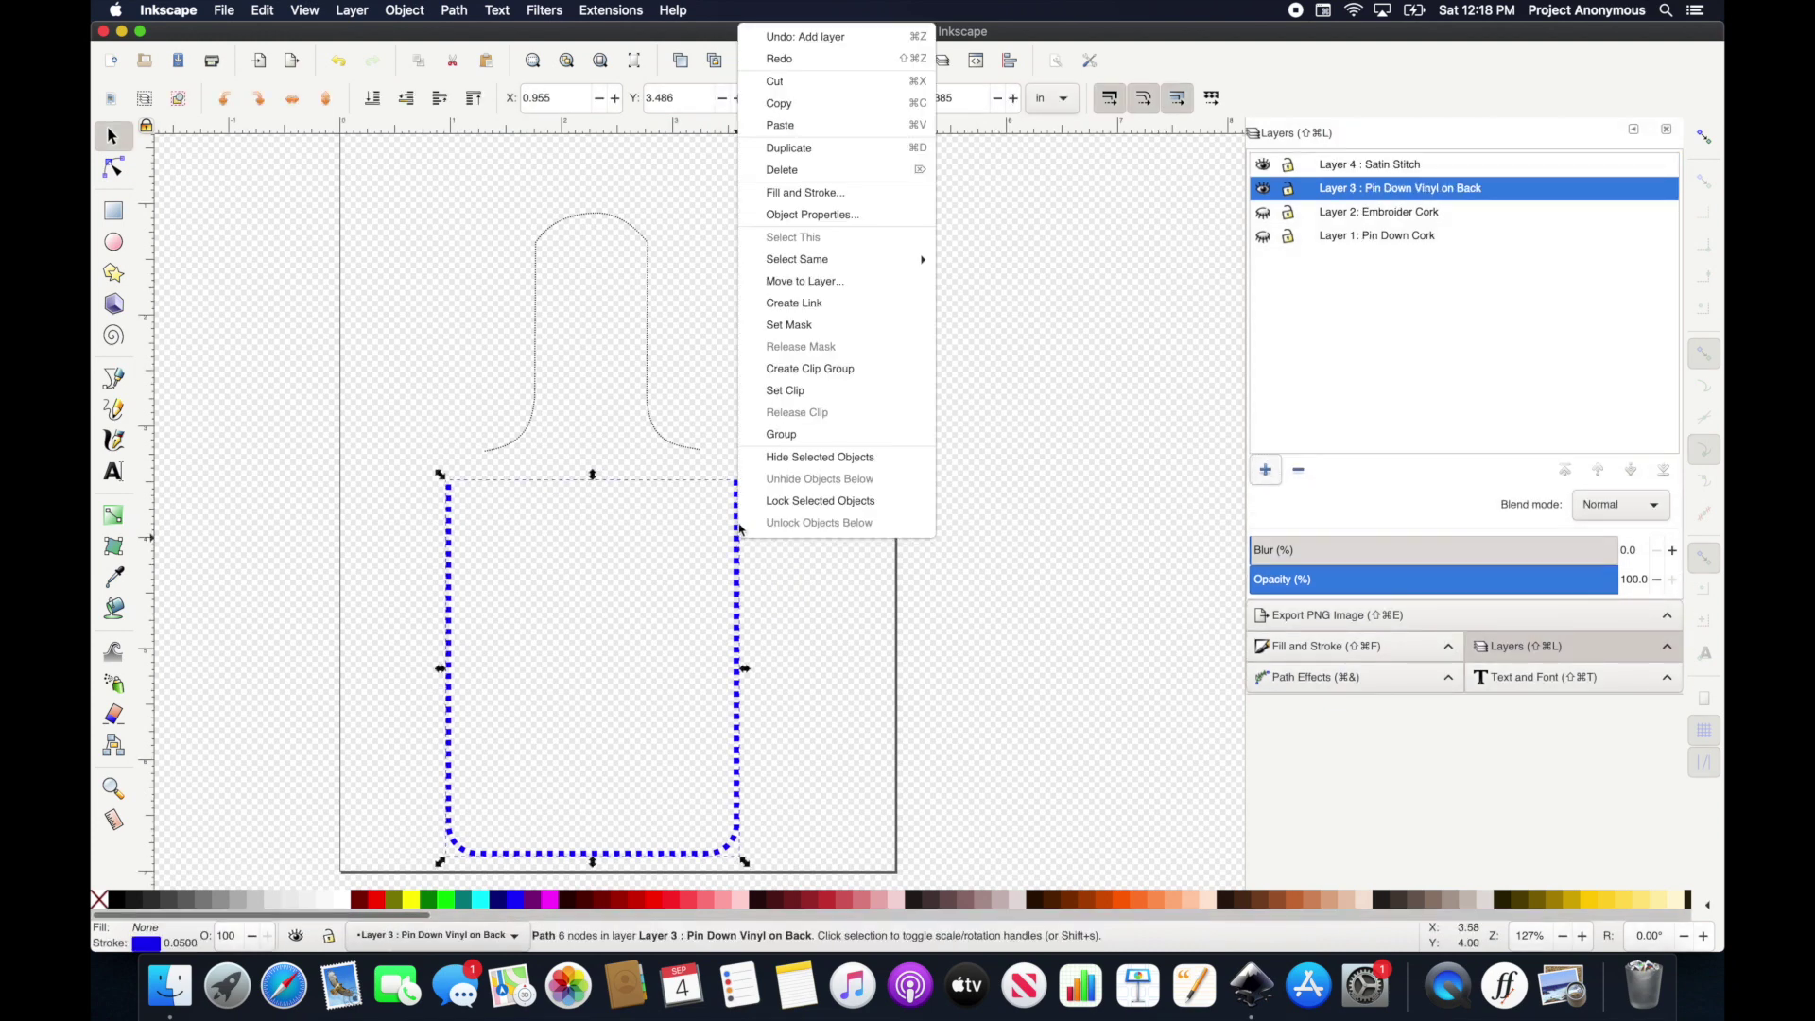
pyautogui.click(800, 284)
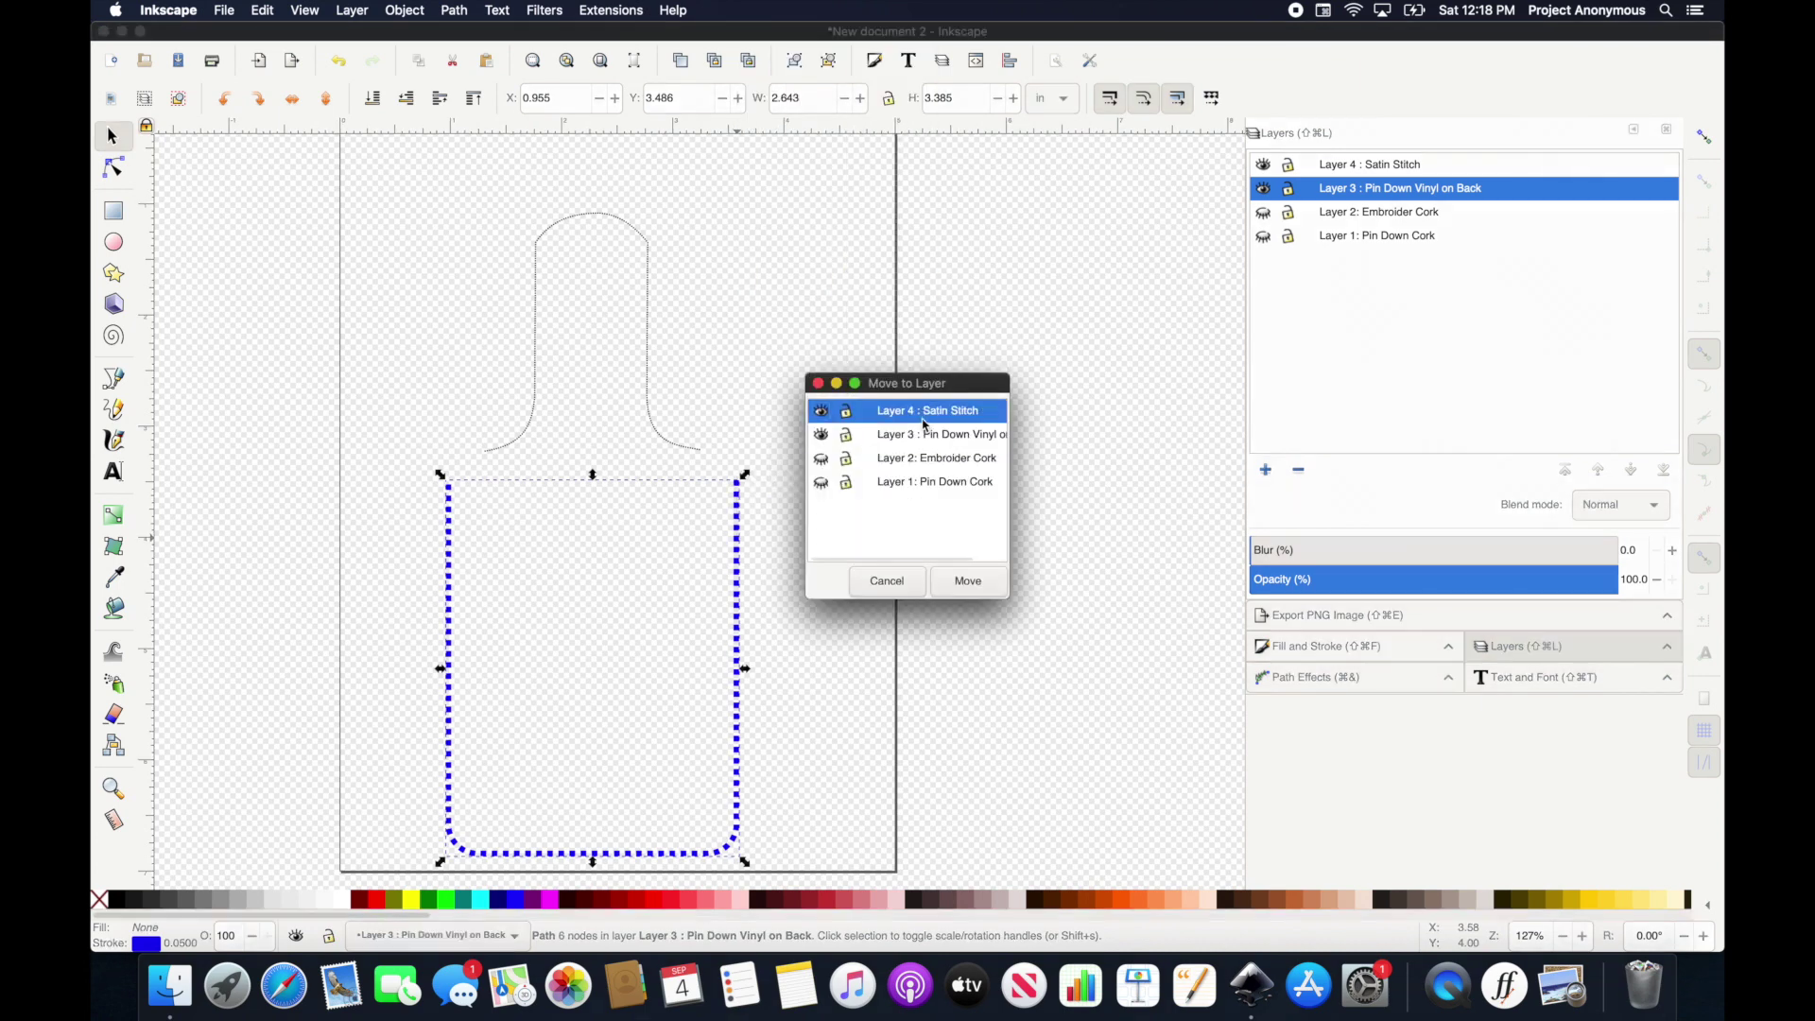
pyautogui.click(968, 581)
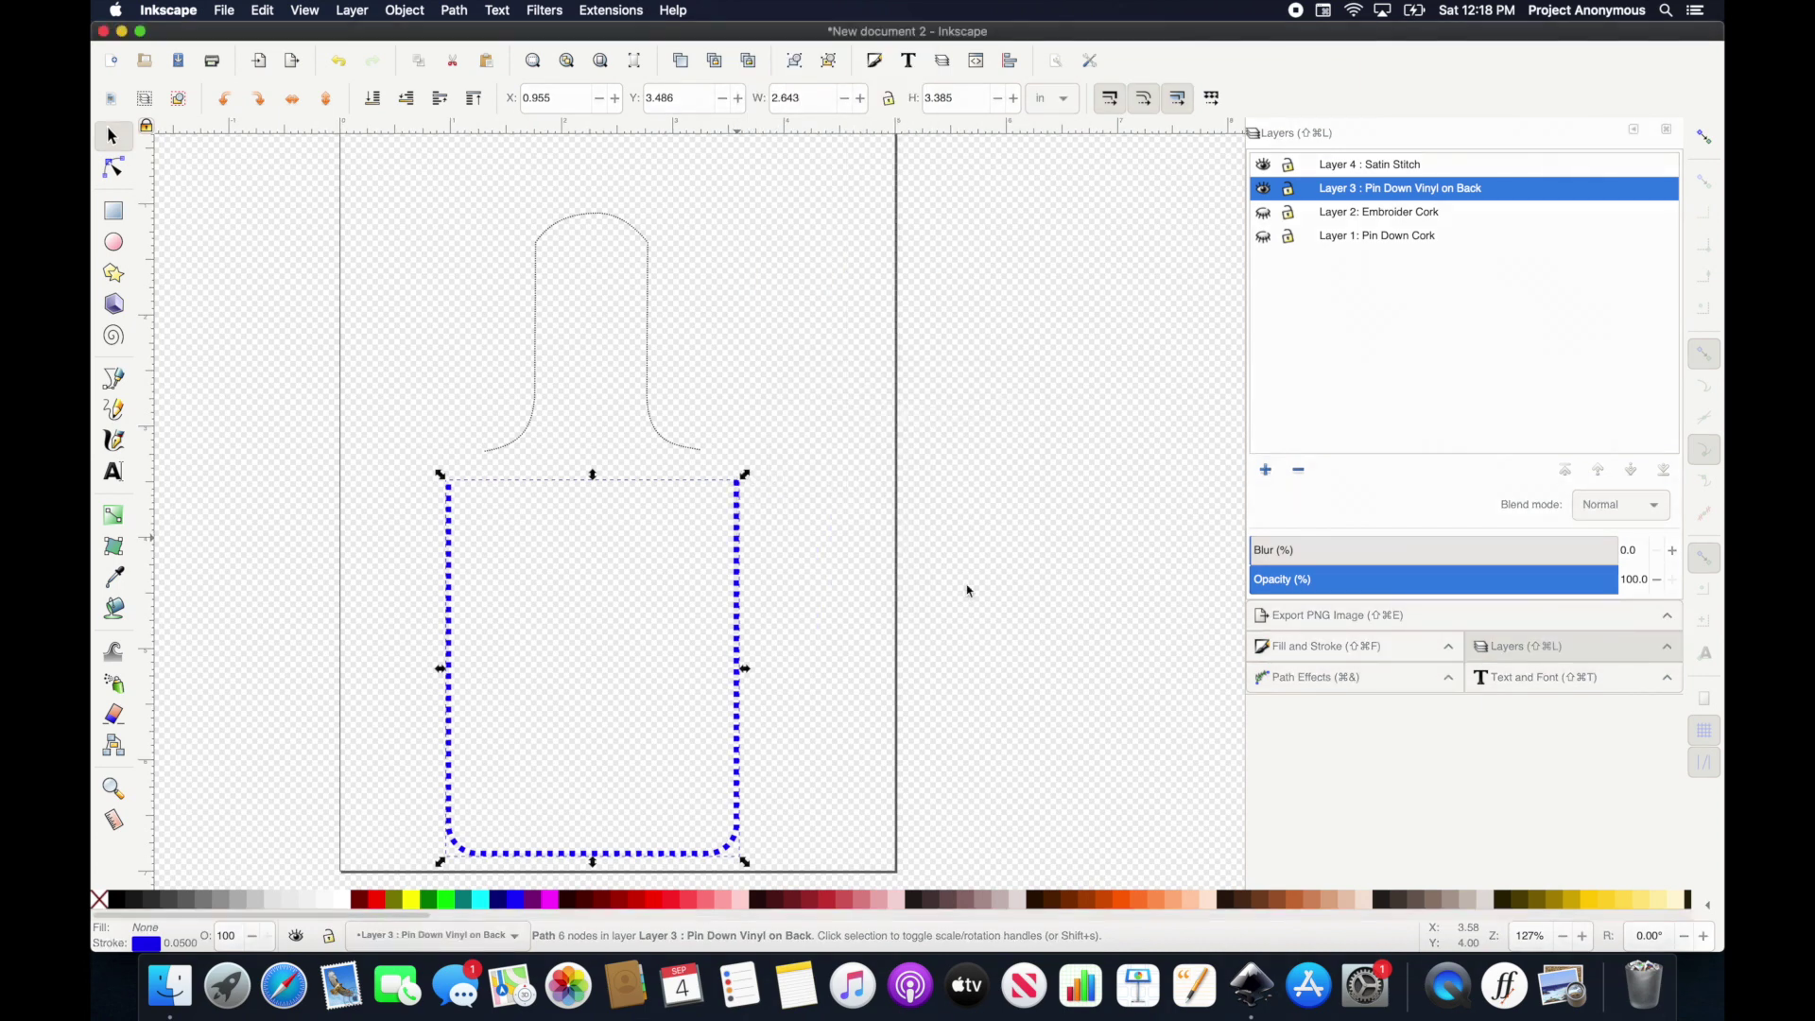
pyautogui.hotkey('ctrl', 'pageup')
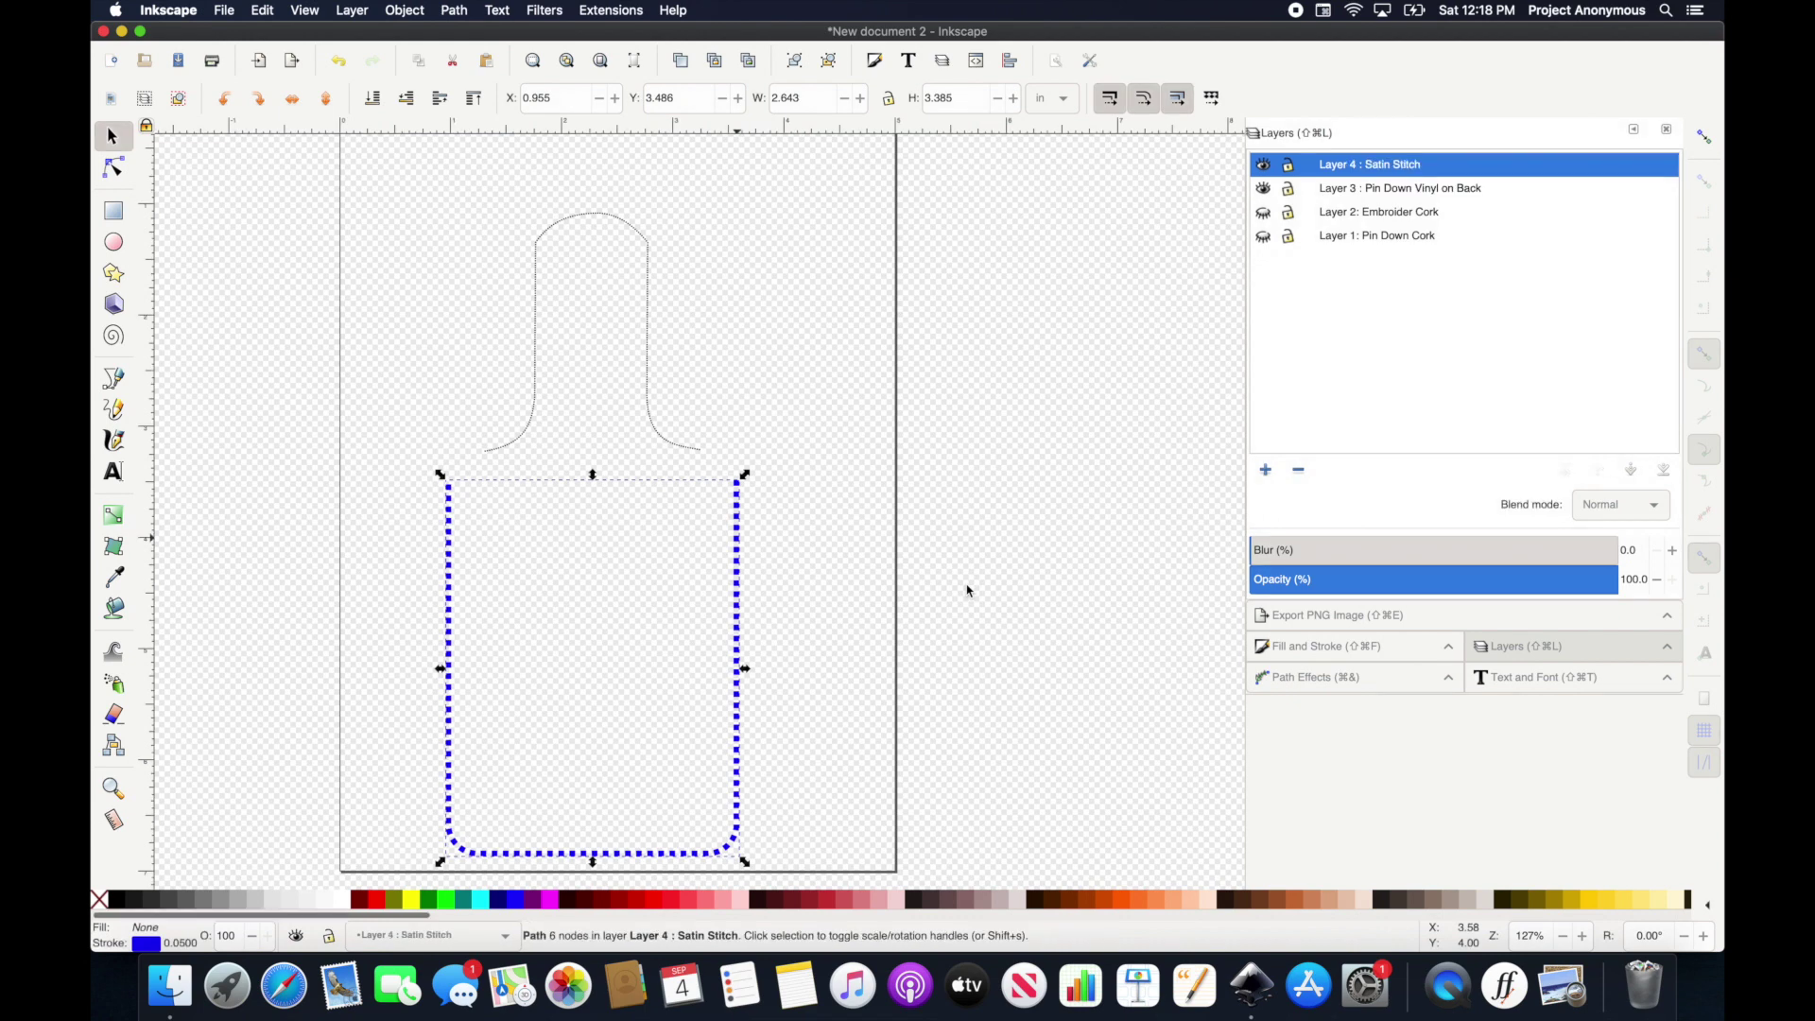
pyautogui.click(1264, 166)
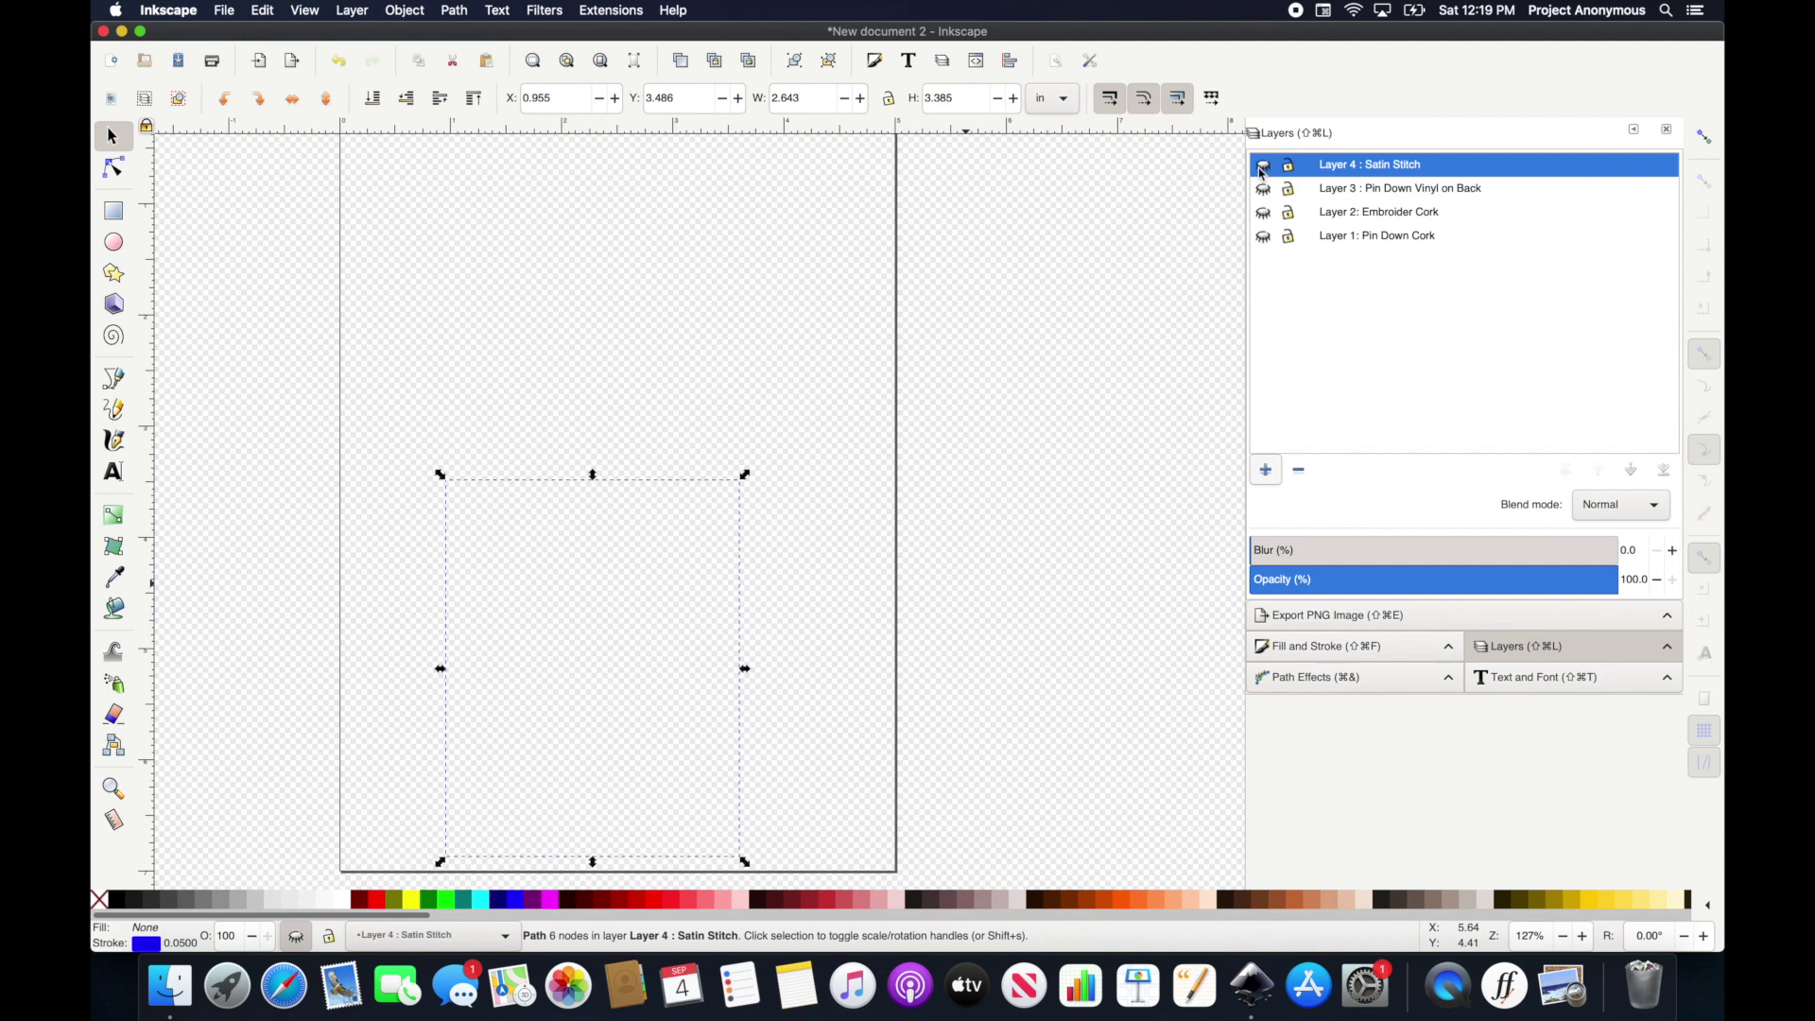
pyautogui.click(1262, 168)
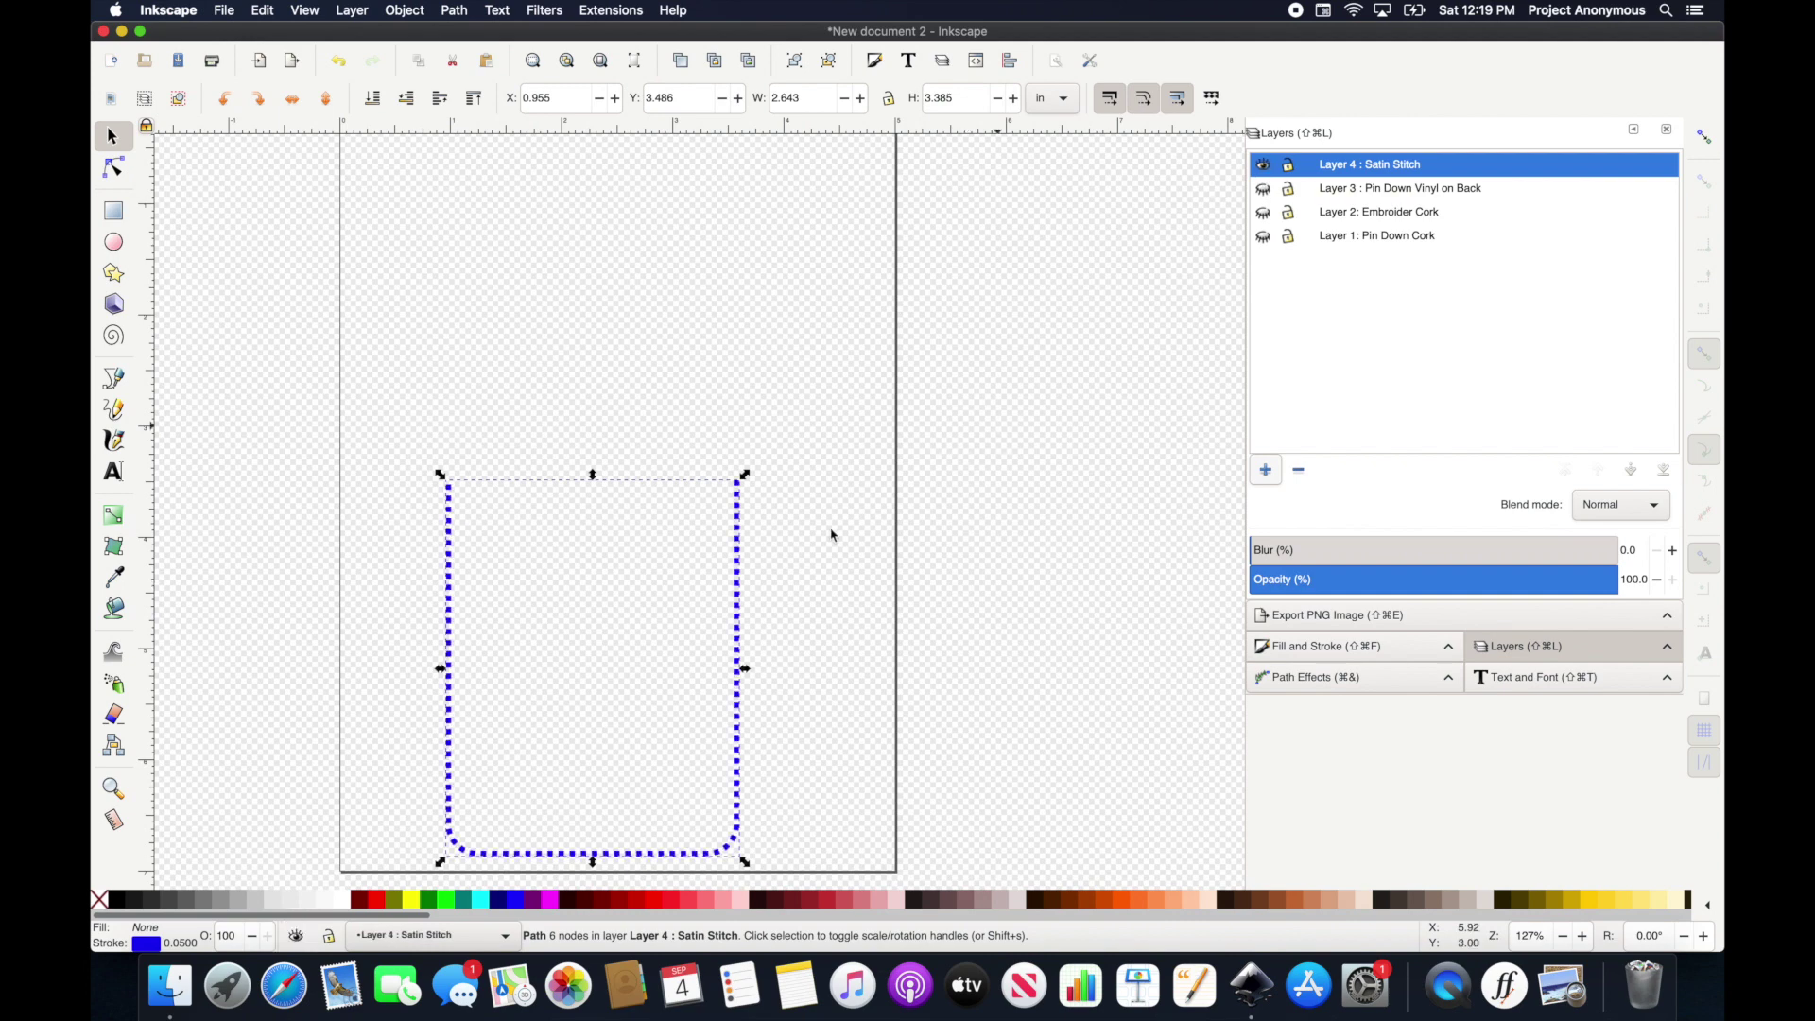
# Give the U outline a solid red 0.200 in stroke and show the green Pin Down Cork outline.
pyautogui.click(1329, 652)
pyautogui.click(1376, 244)
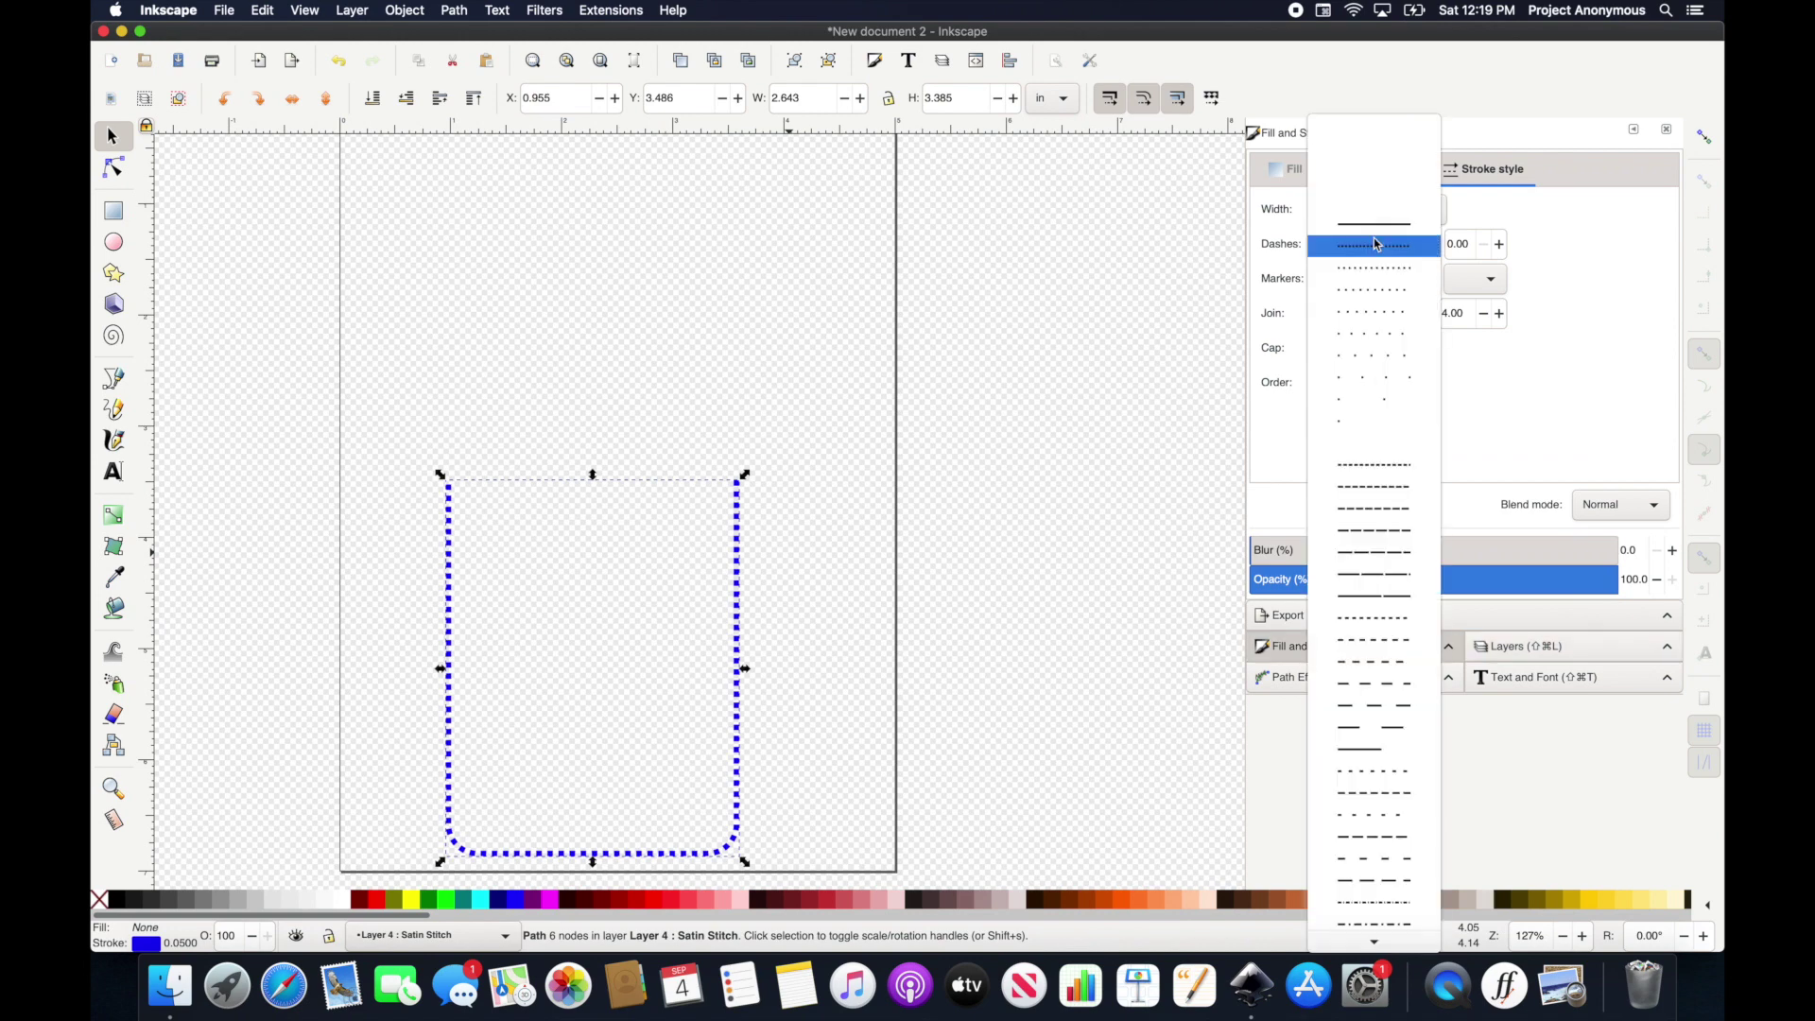
pyautogui.click(1370, 223)
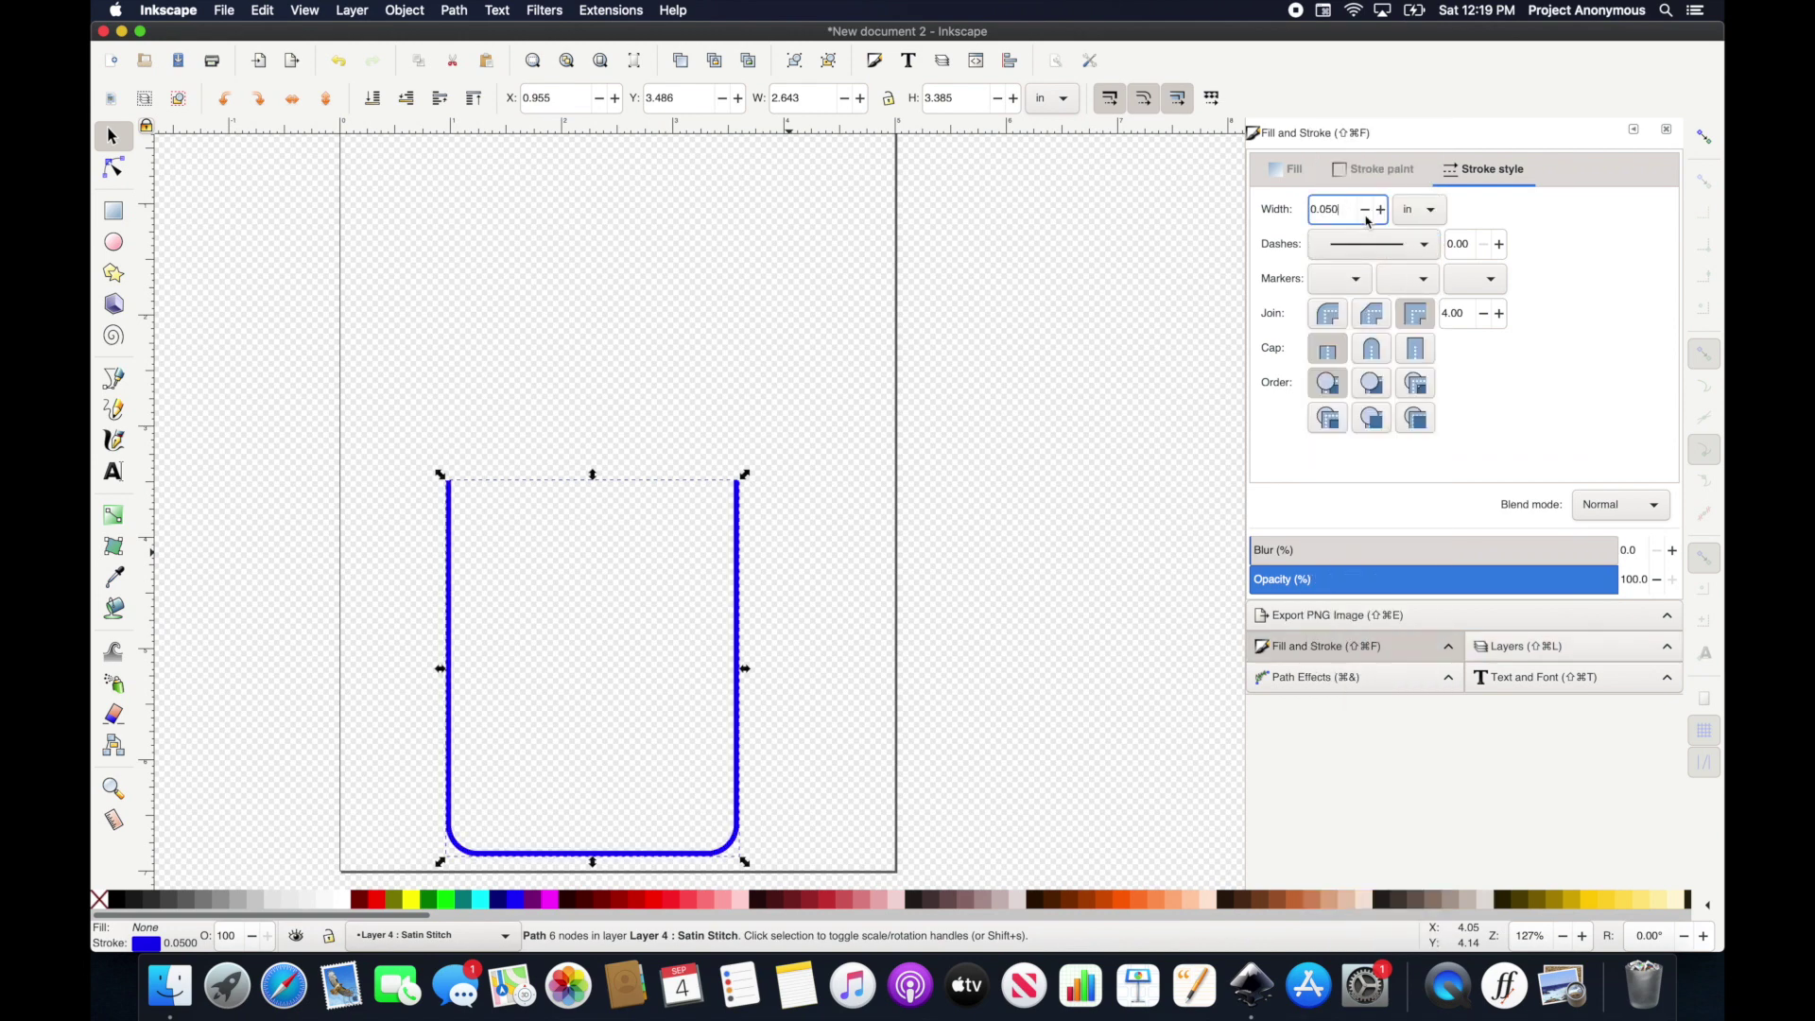
pyautogui.press('BackSpace')
pyautogui.write('6')
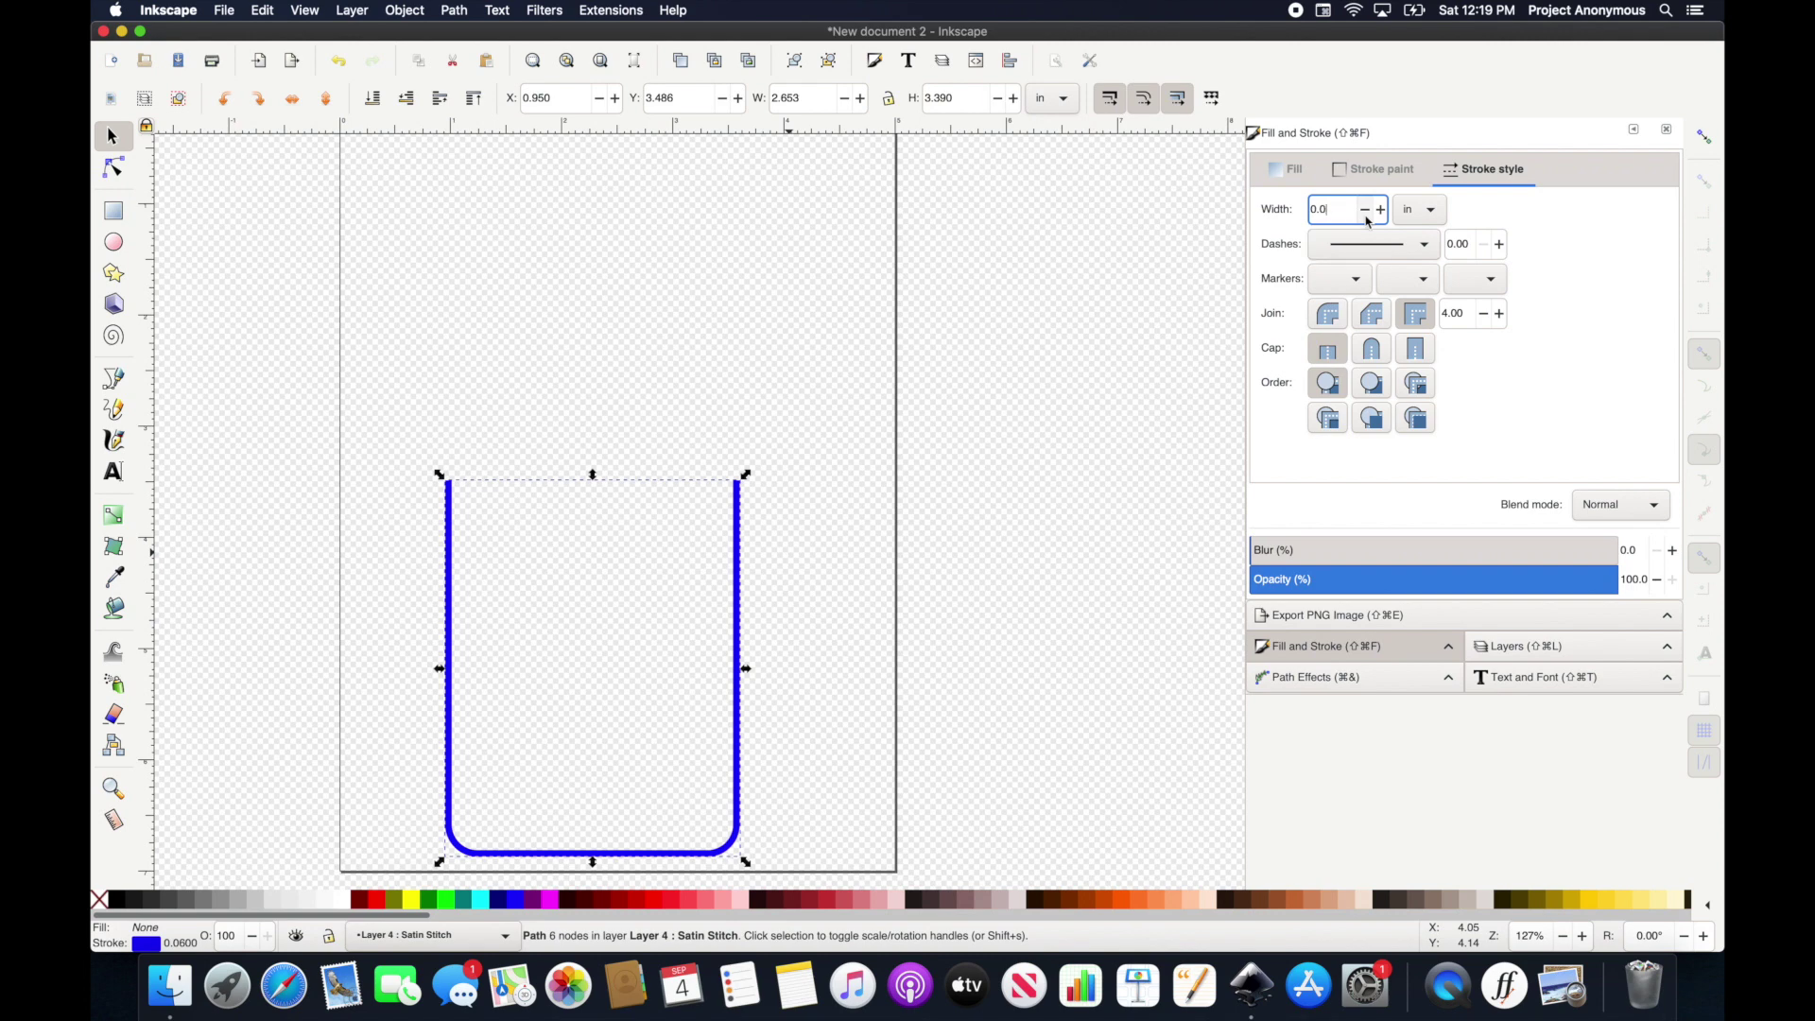
pyautogui.press('Return')
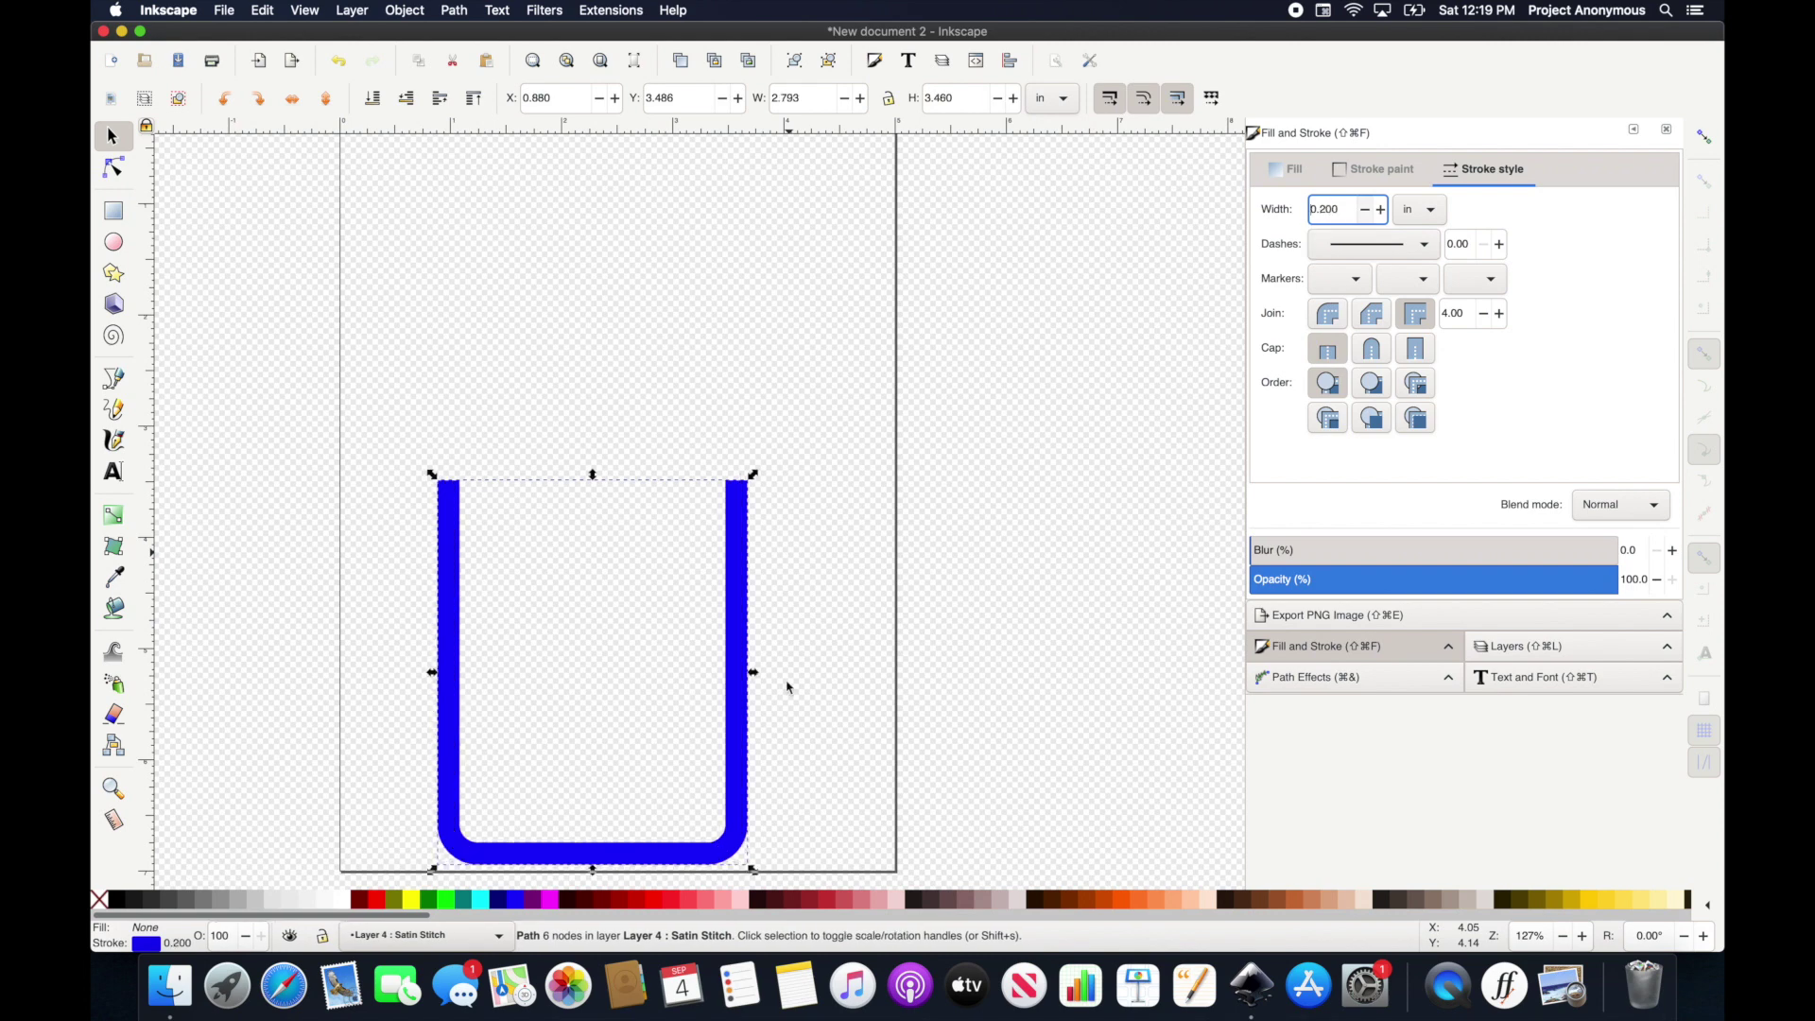
pyautogui.keyDown('shift'); pyautogui.click(657, 906); pyautogui.keyUp('shift')
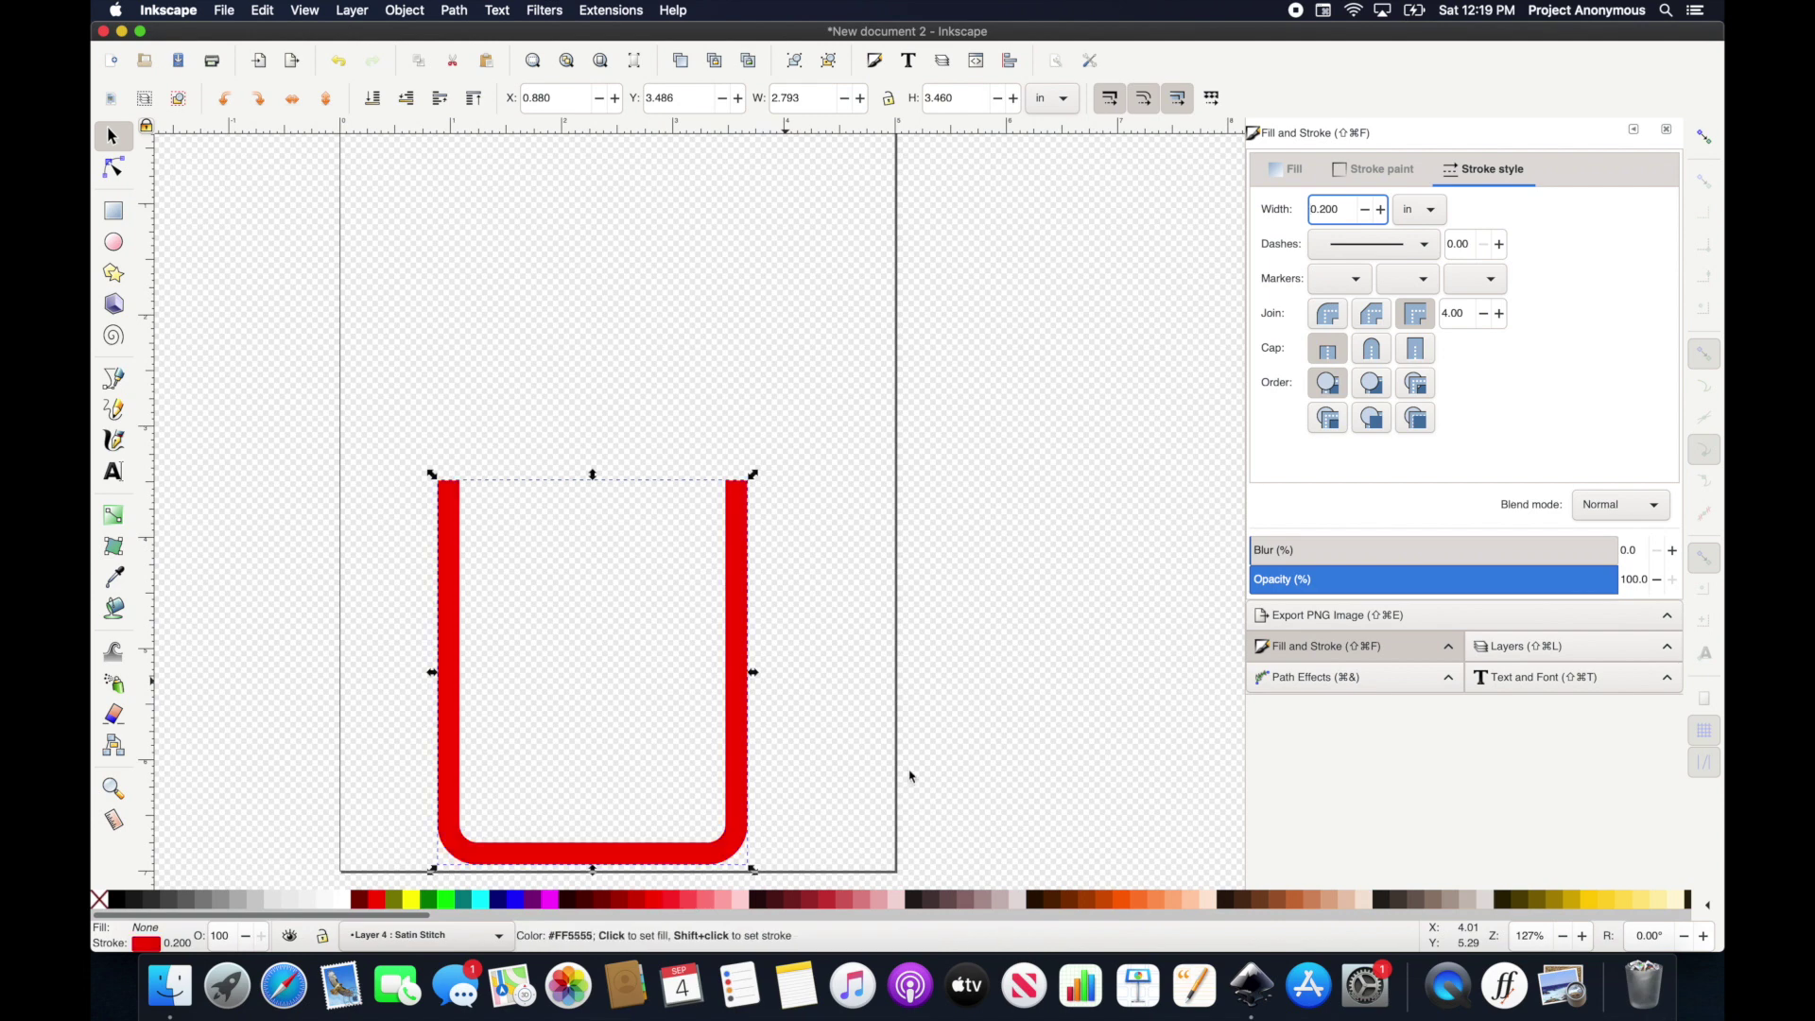
pyautogui.press('shift+super+l')
pyautogui.click(1264, 236)
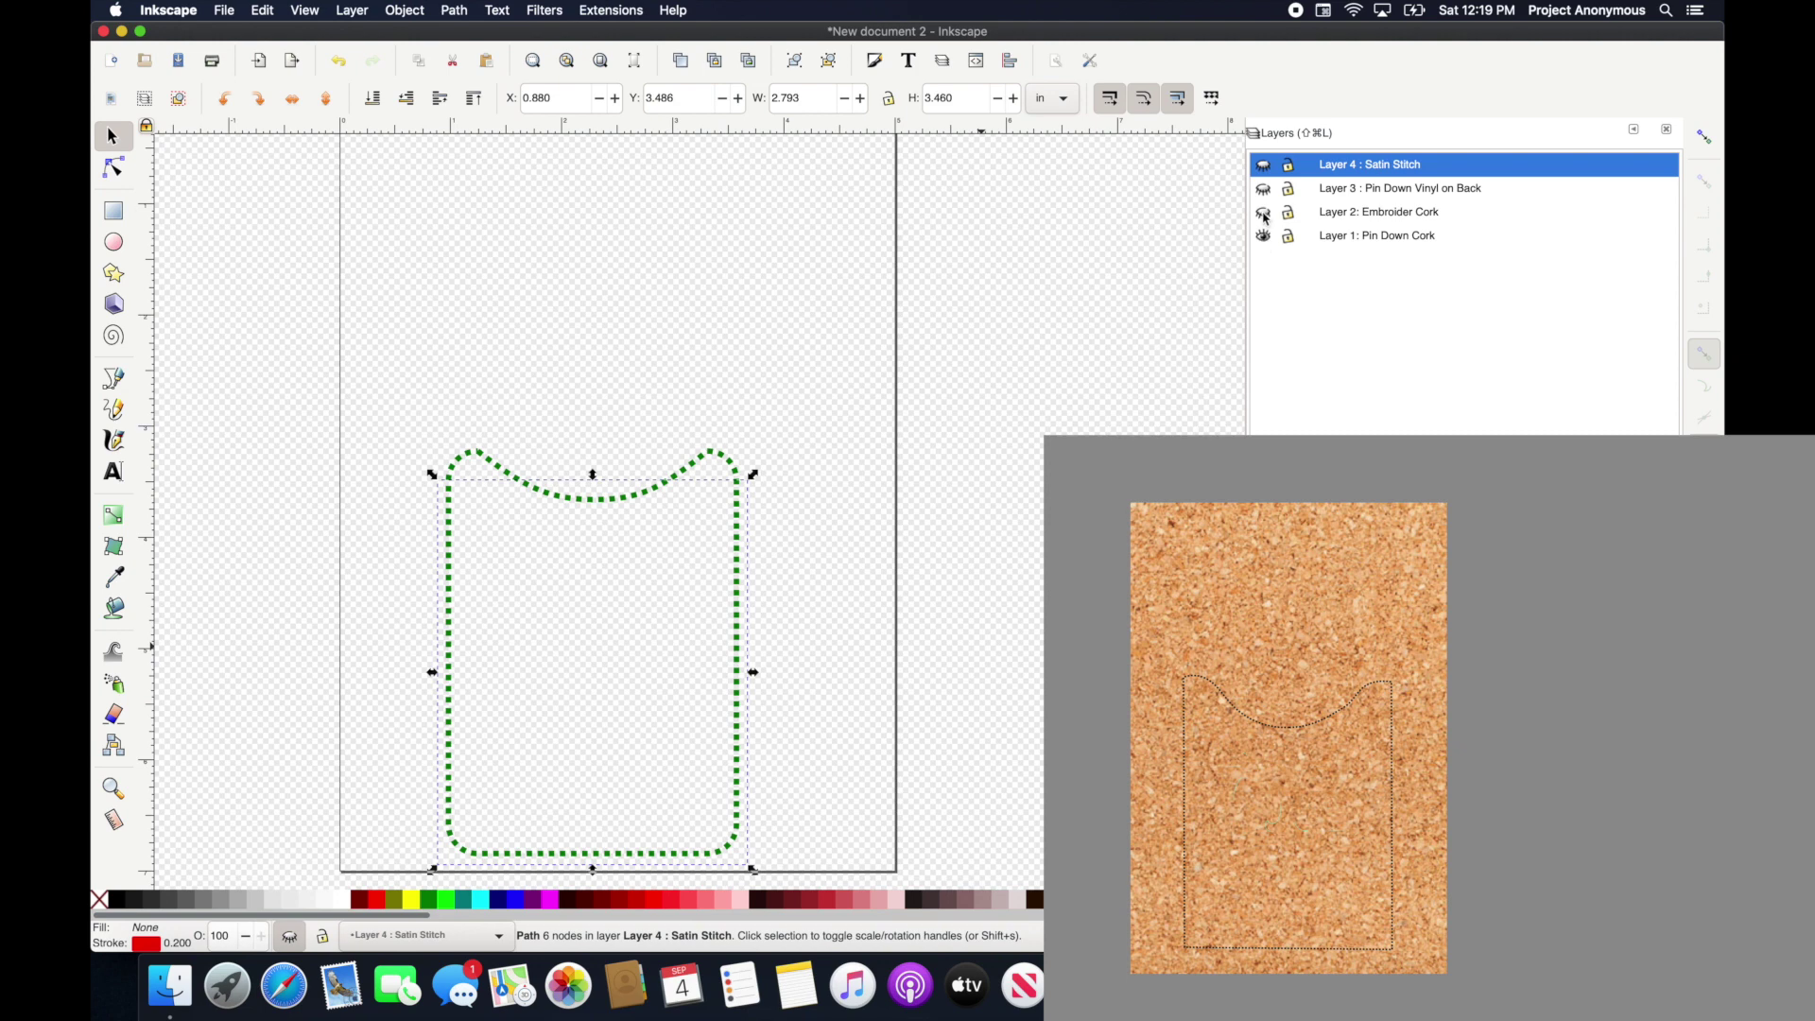
# Show the Be Happy lettering, Pin Down Vinyl on Back and Satin Stitch layers.
pyautogui.click(1263, 212)
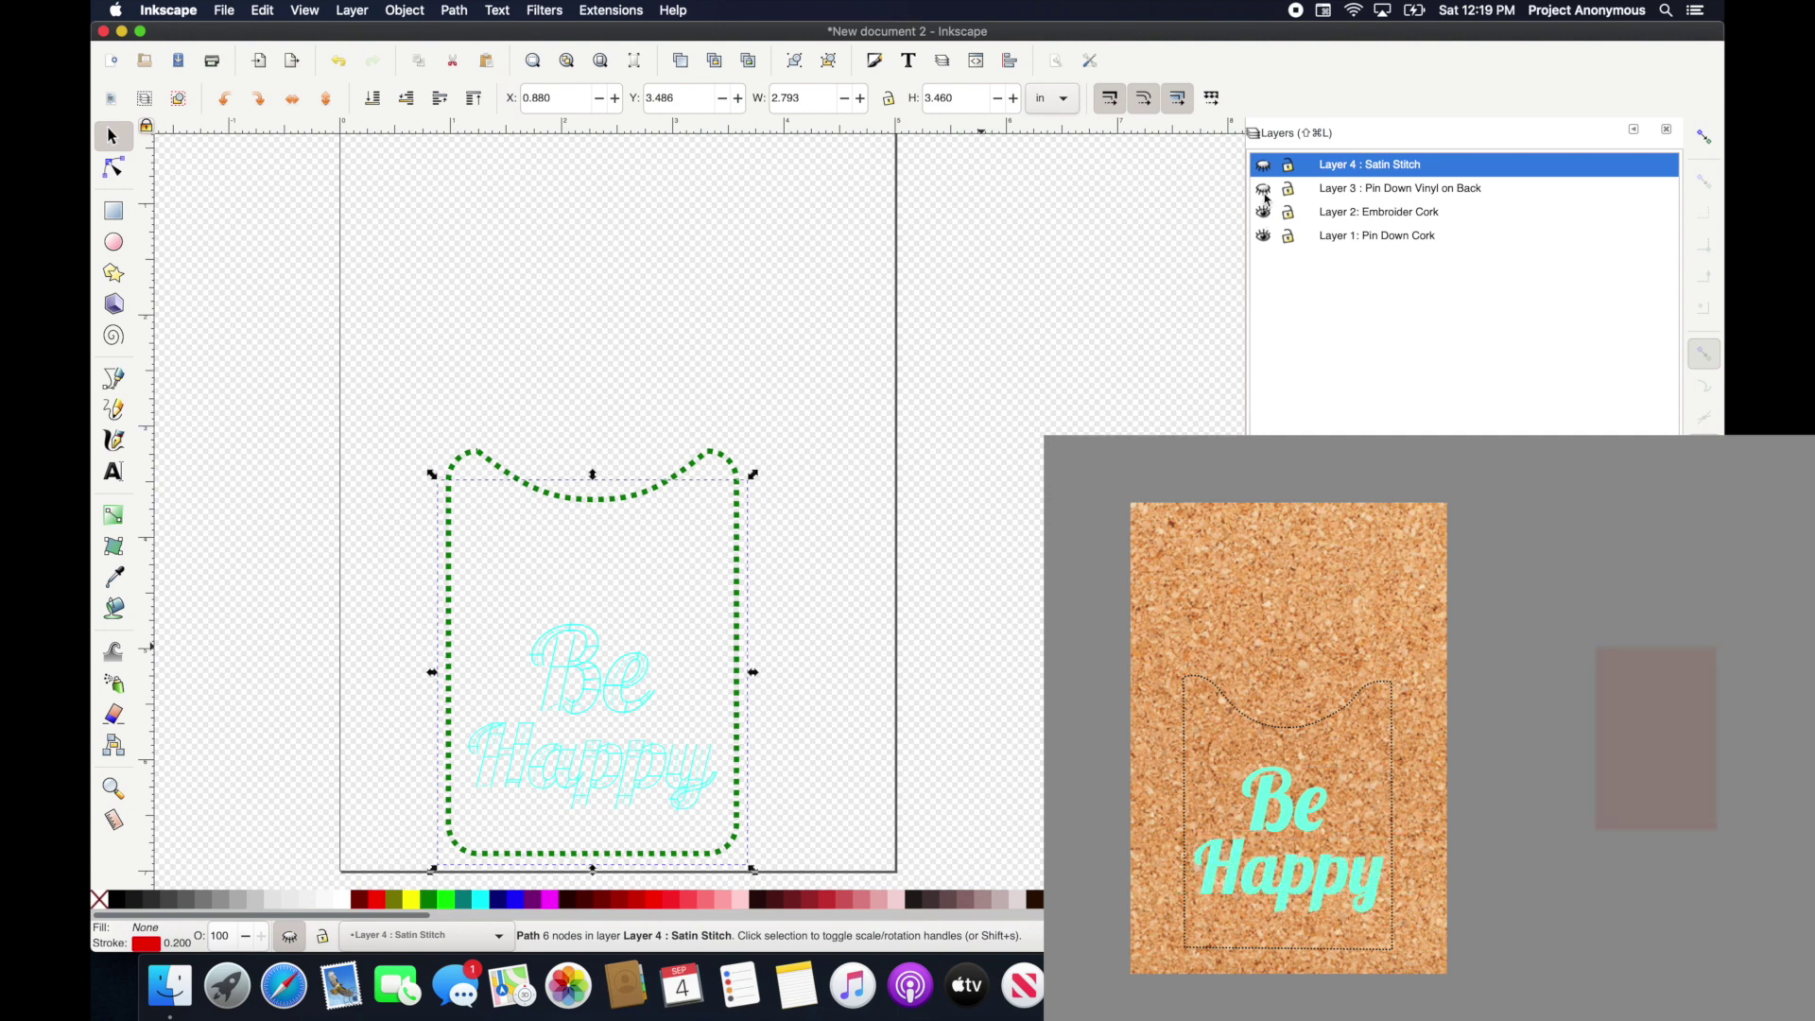
pyautogui.click(1264, 190)
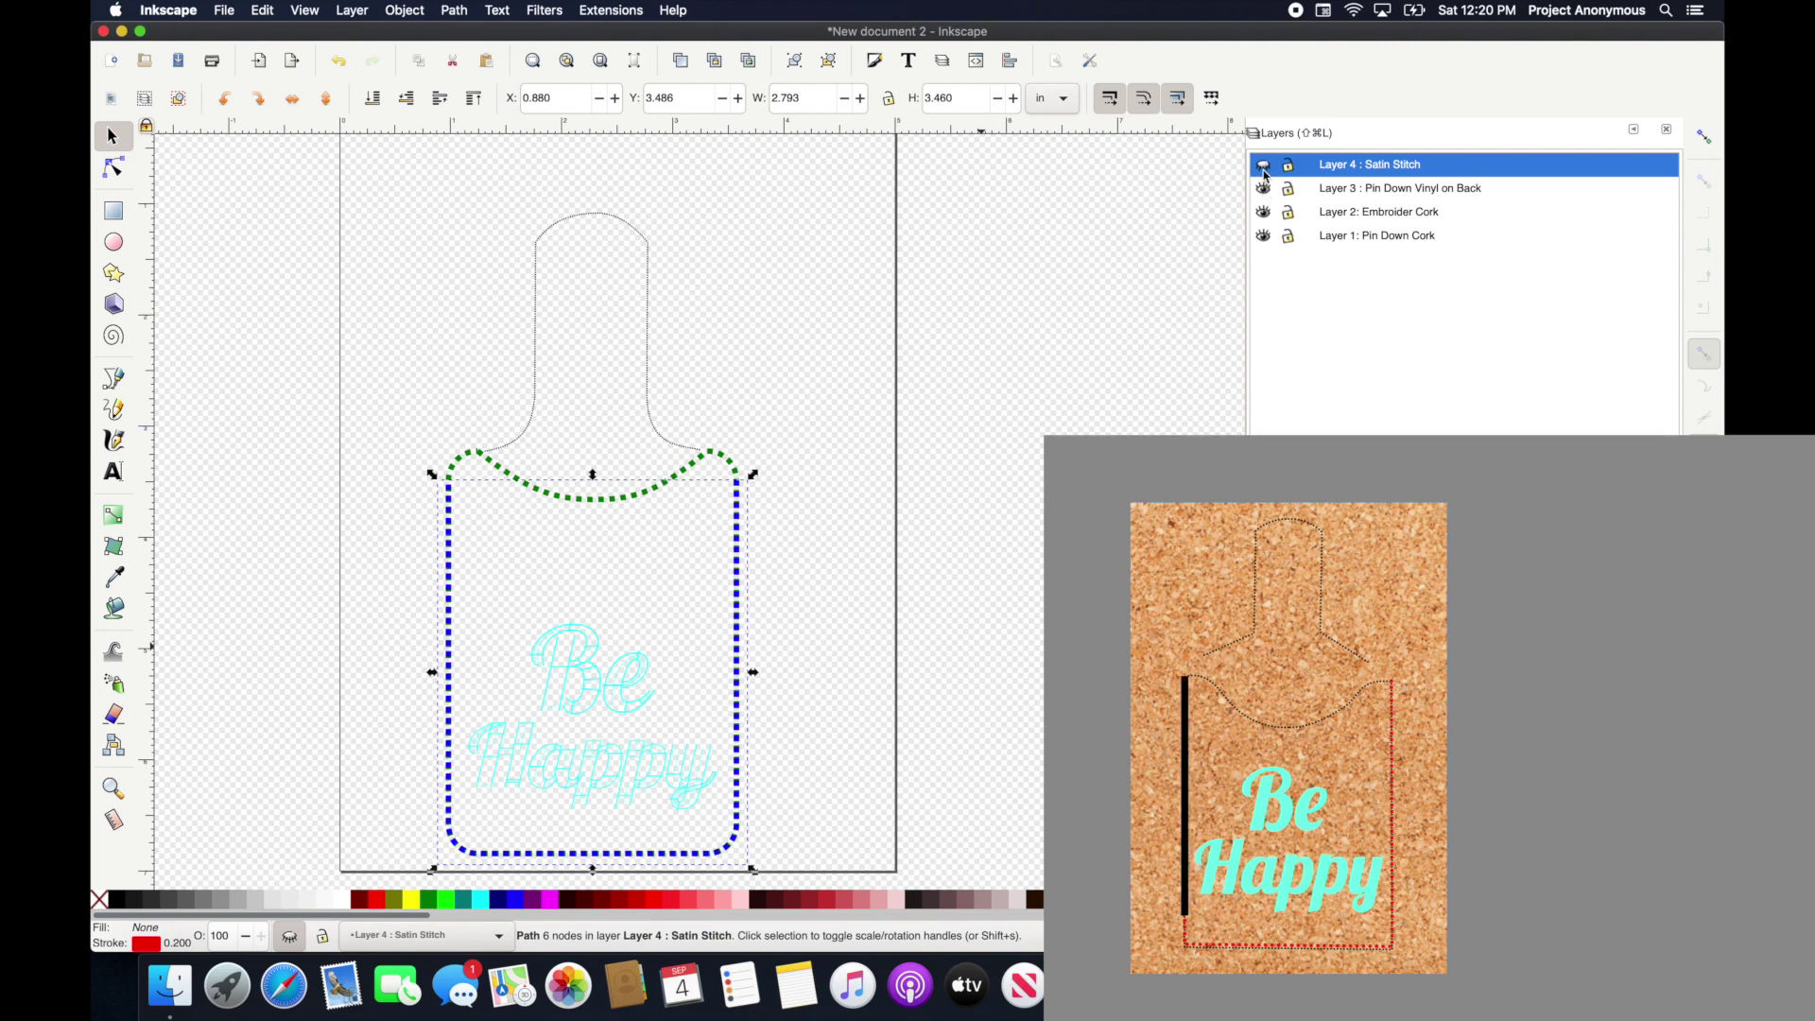
pyautogui.click(1264, 169)
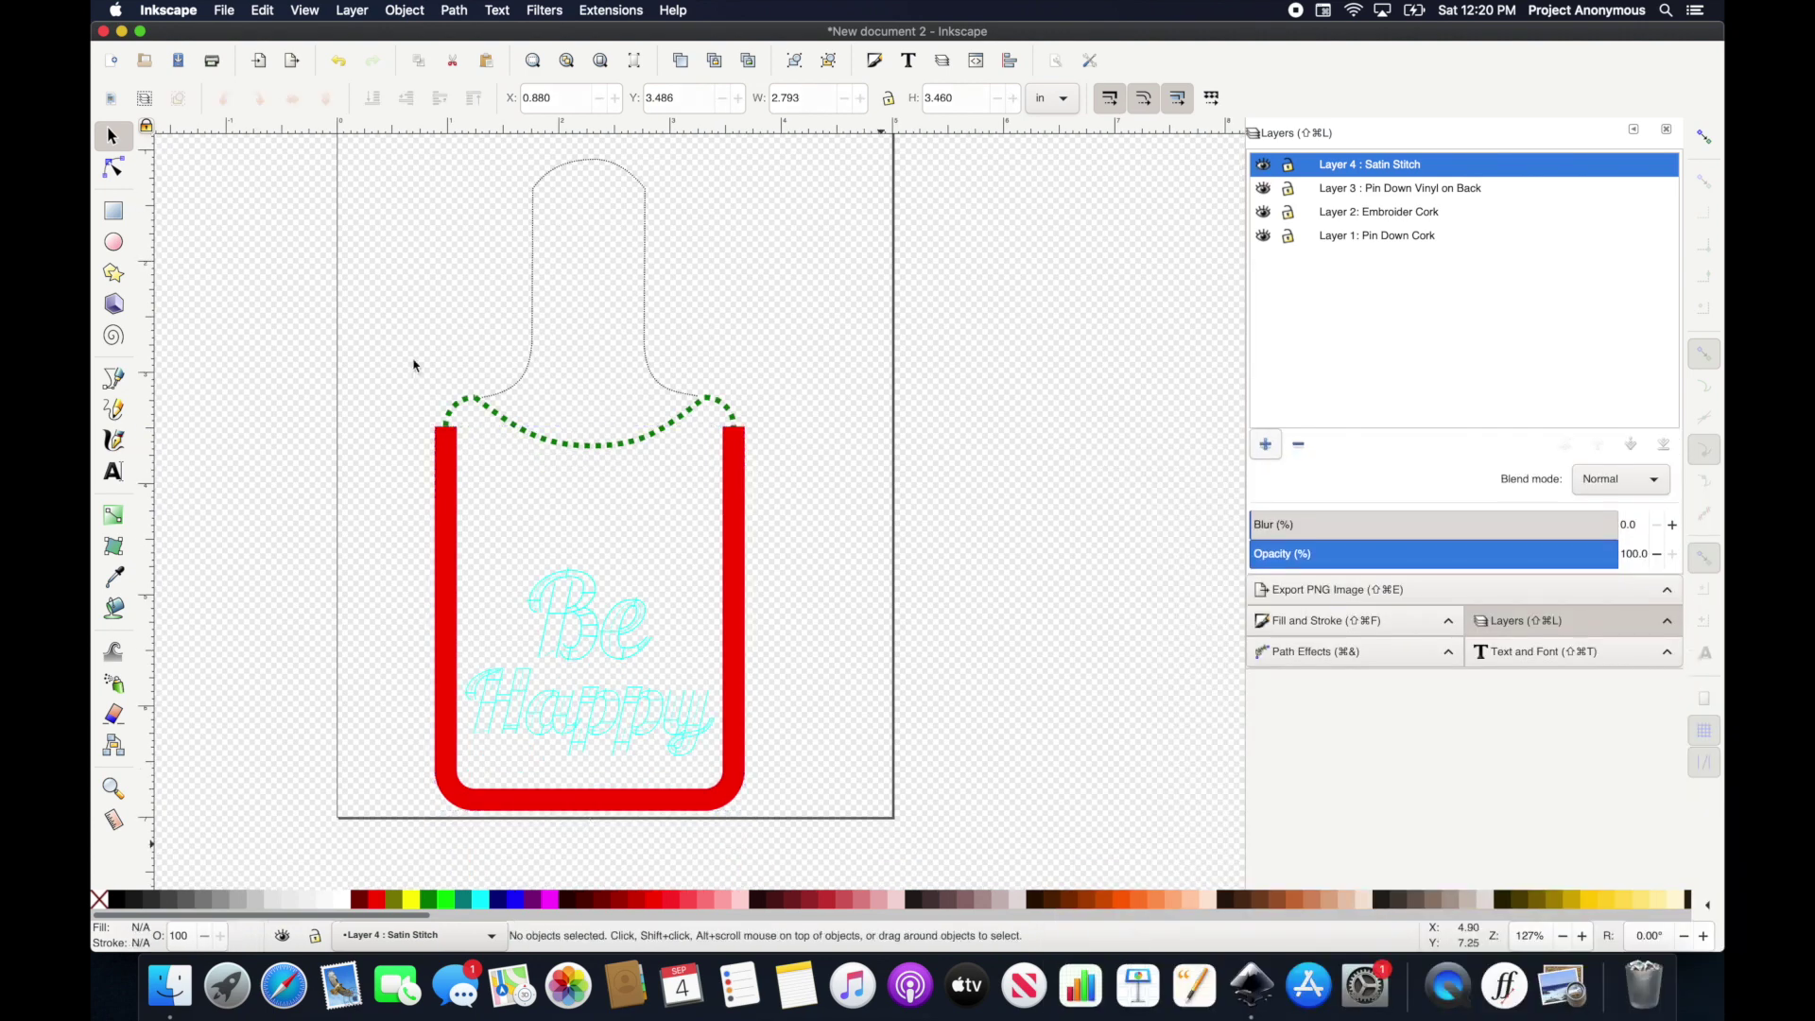
# Select the entire design and run Ink/Stitch's Simulator / Realistic Preview.
pyautogui.moveTo(881, 848)
pyautogui.mouseDown()
pyautogui.moveTo(312, 227)
pyautogui.moveTo(313, 139)
pyautogui.mouseUp()
pyautogui.click(616, 11)
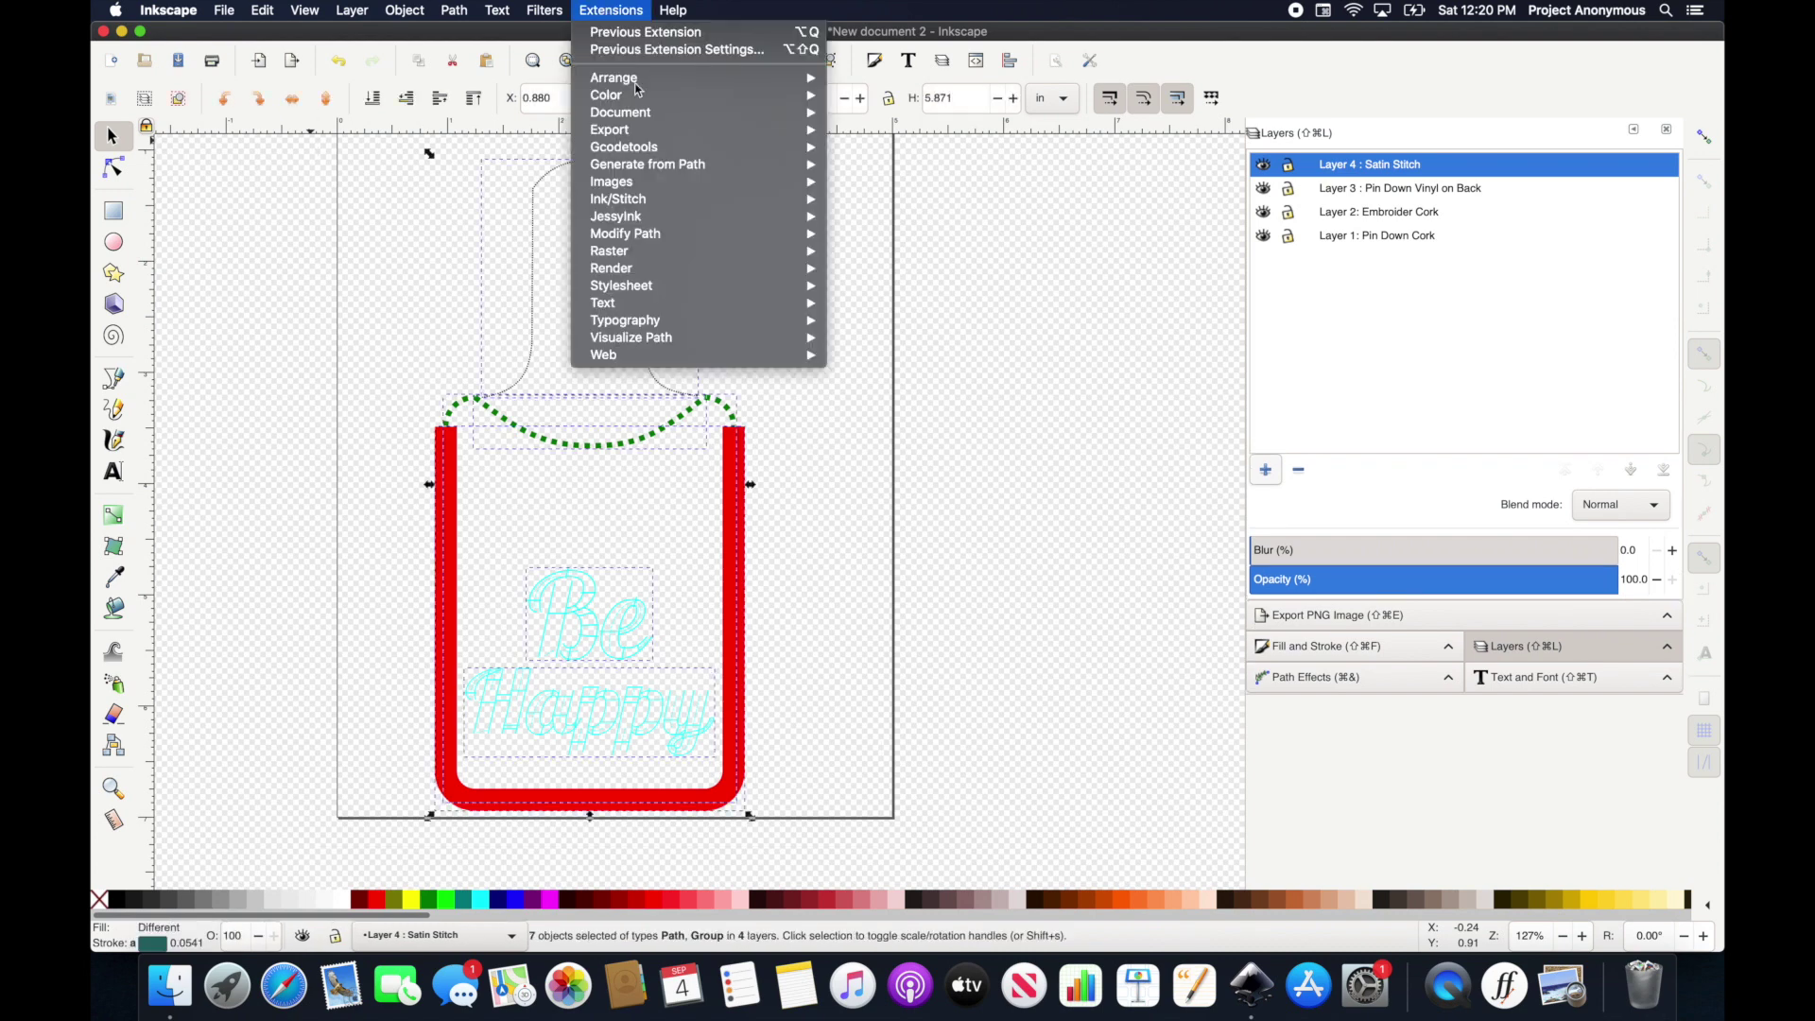
pyautogui.moveTo(649, 203)
pyautogui.moveTo(910, 390)
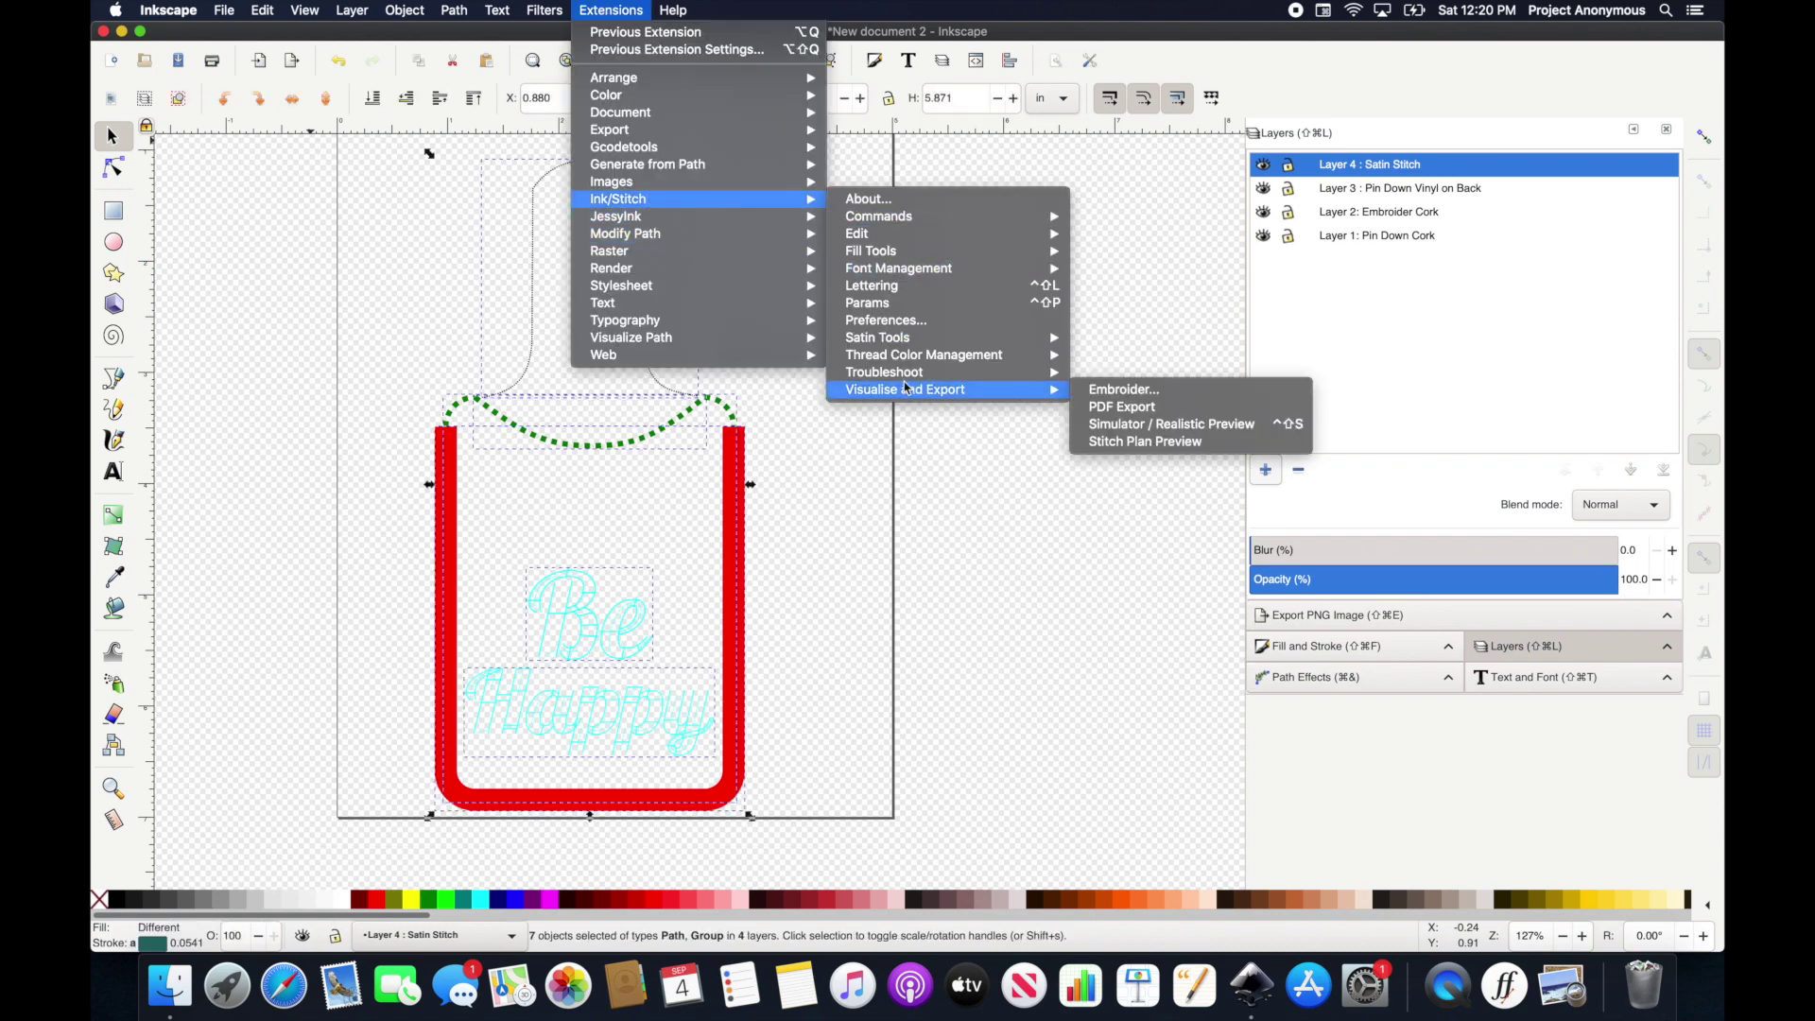
pyautogui.click(1104, 422)
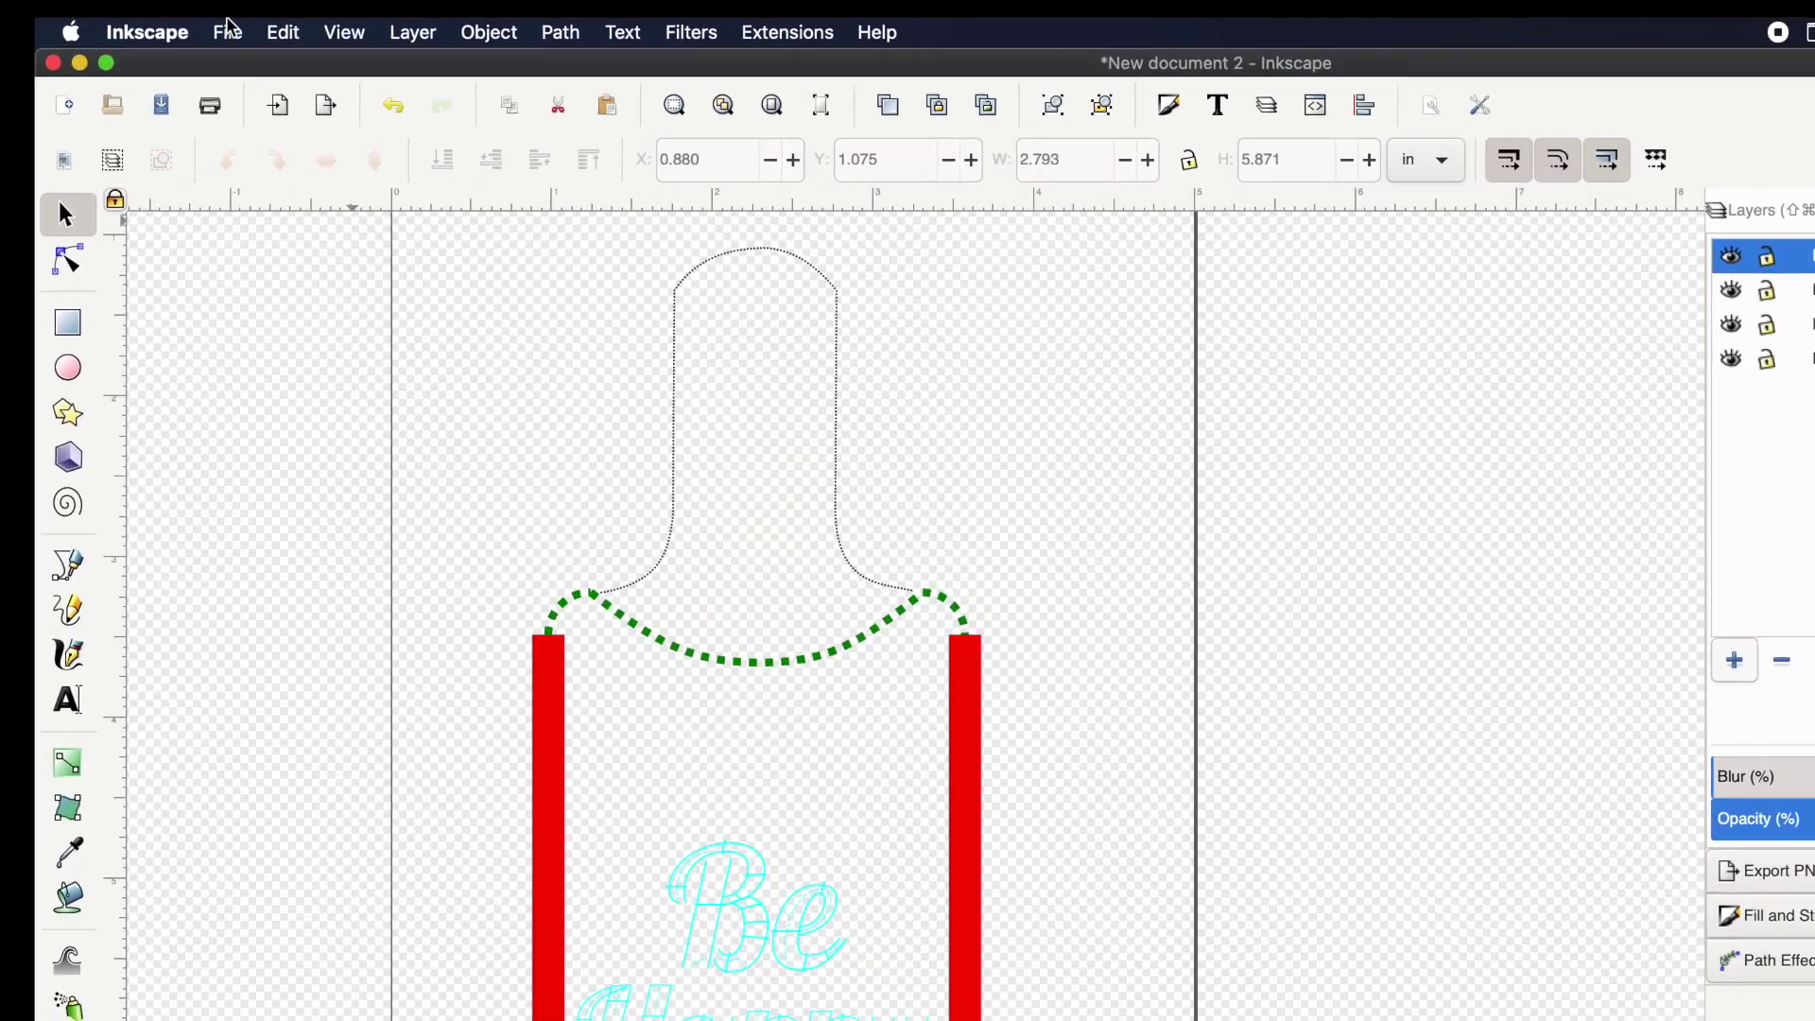
# Save as Ink/Stitch ZIP named 'Card Holder' containing PES and SVG files.
pyautogui.click(212, 5)
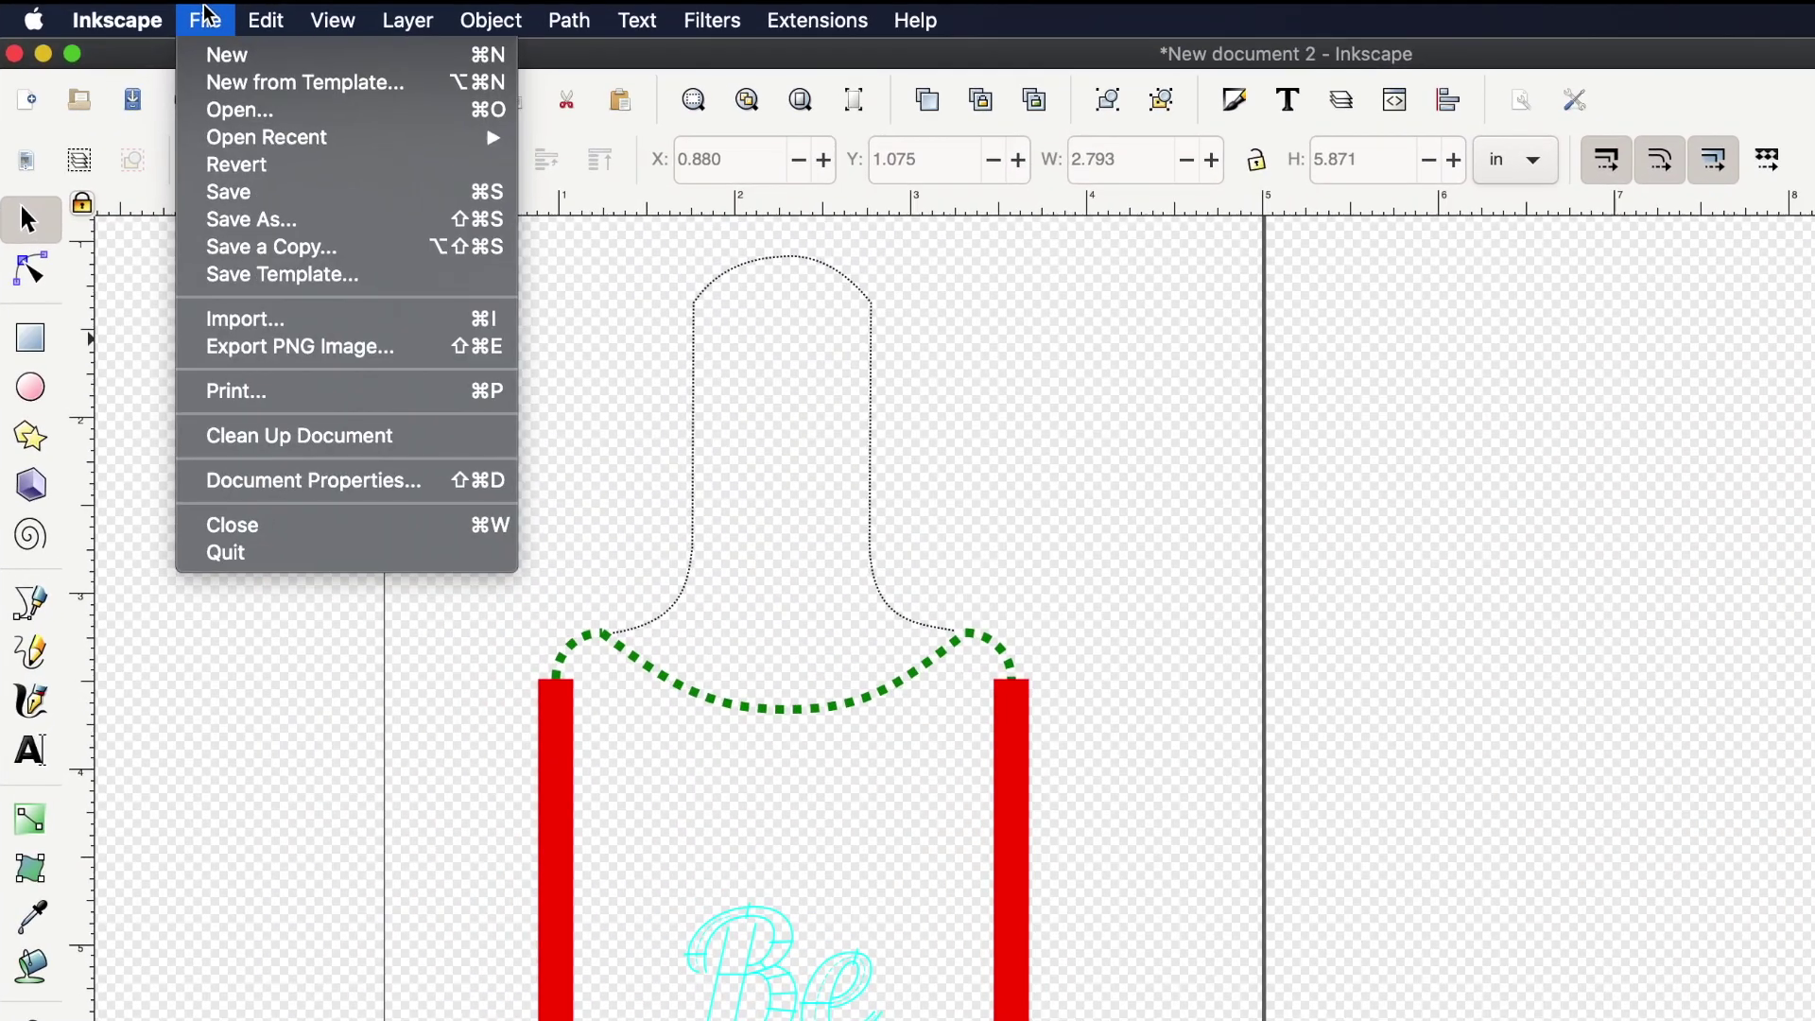
pyautogui.click(252, 221)
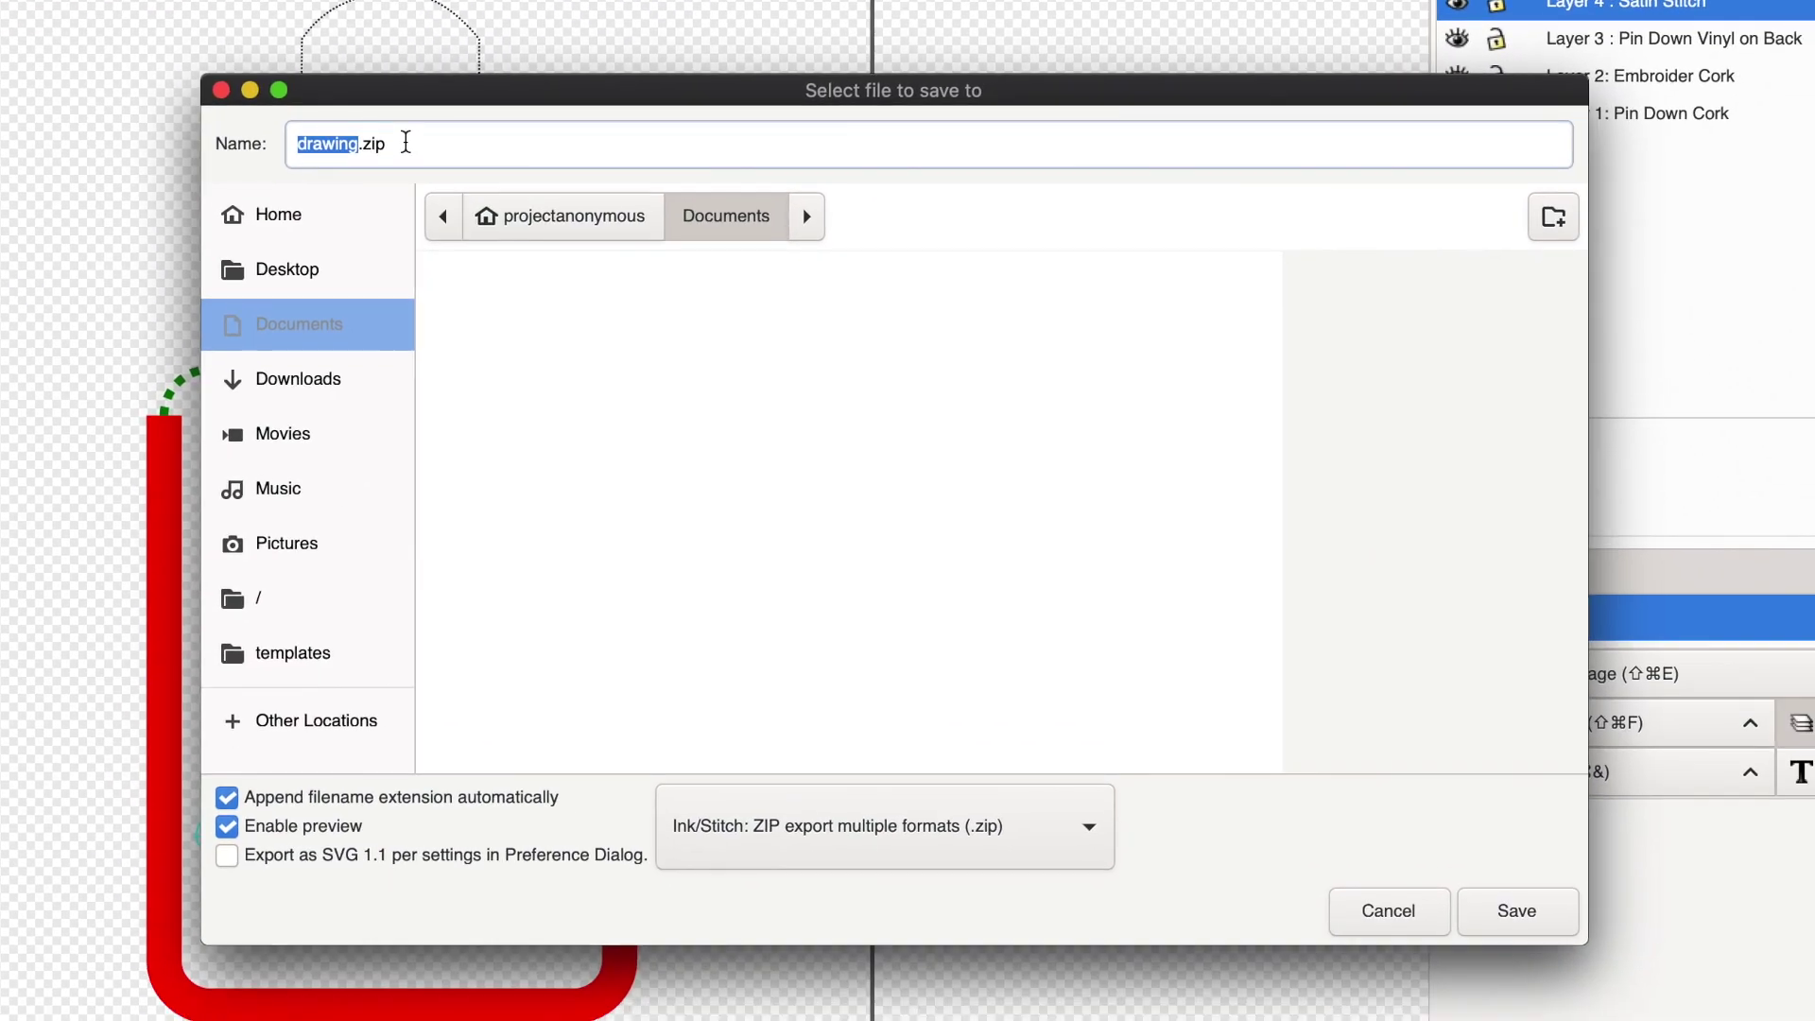
pyautogui.press('BackSpace')
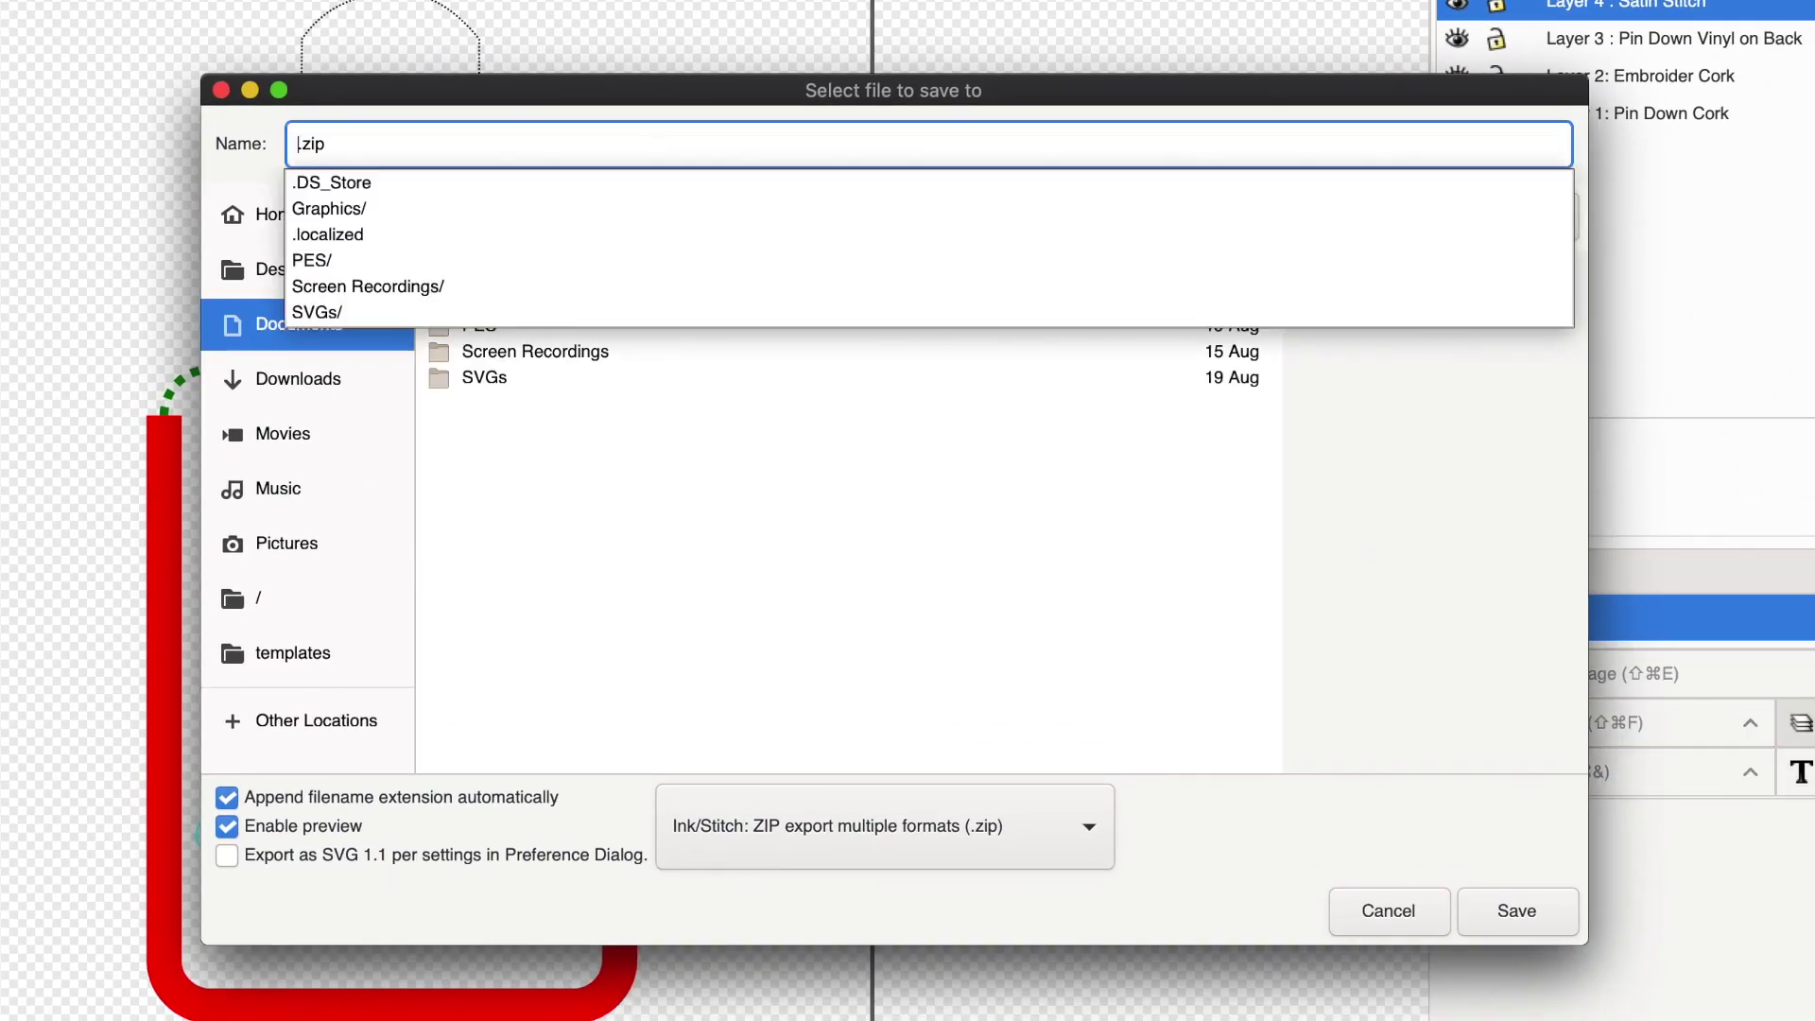
pyautogui.write('Card')
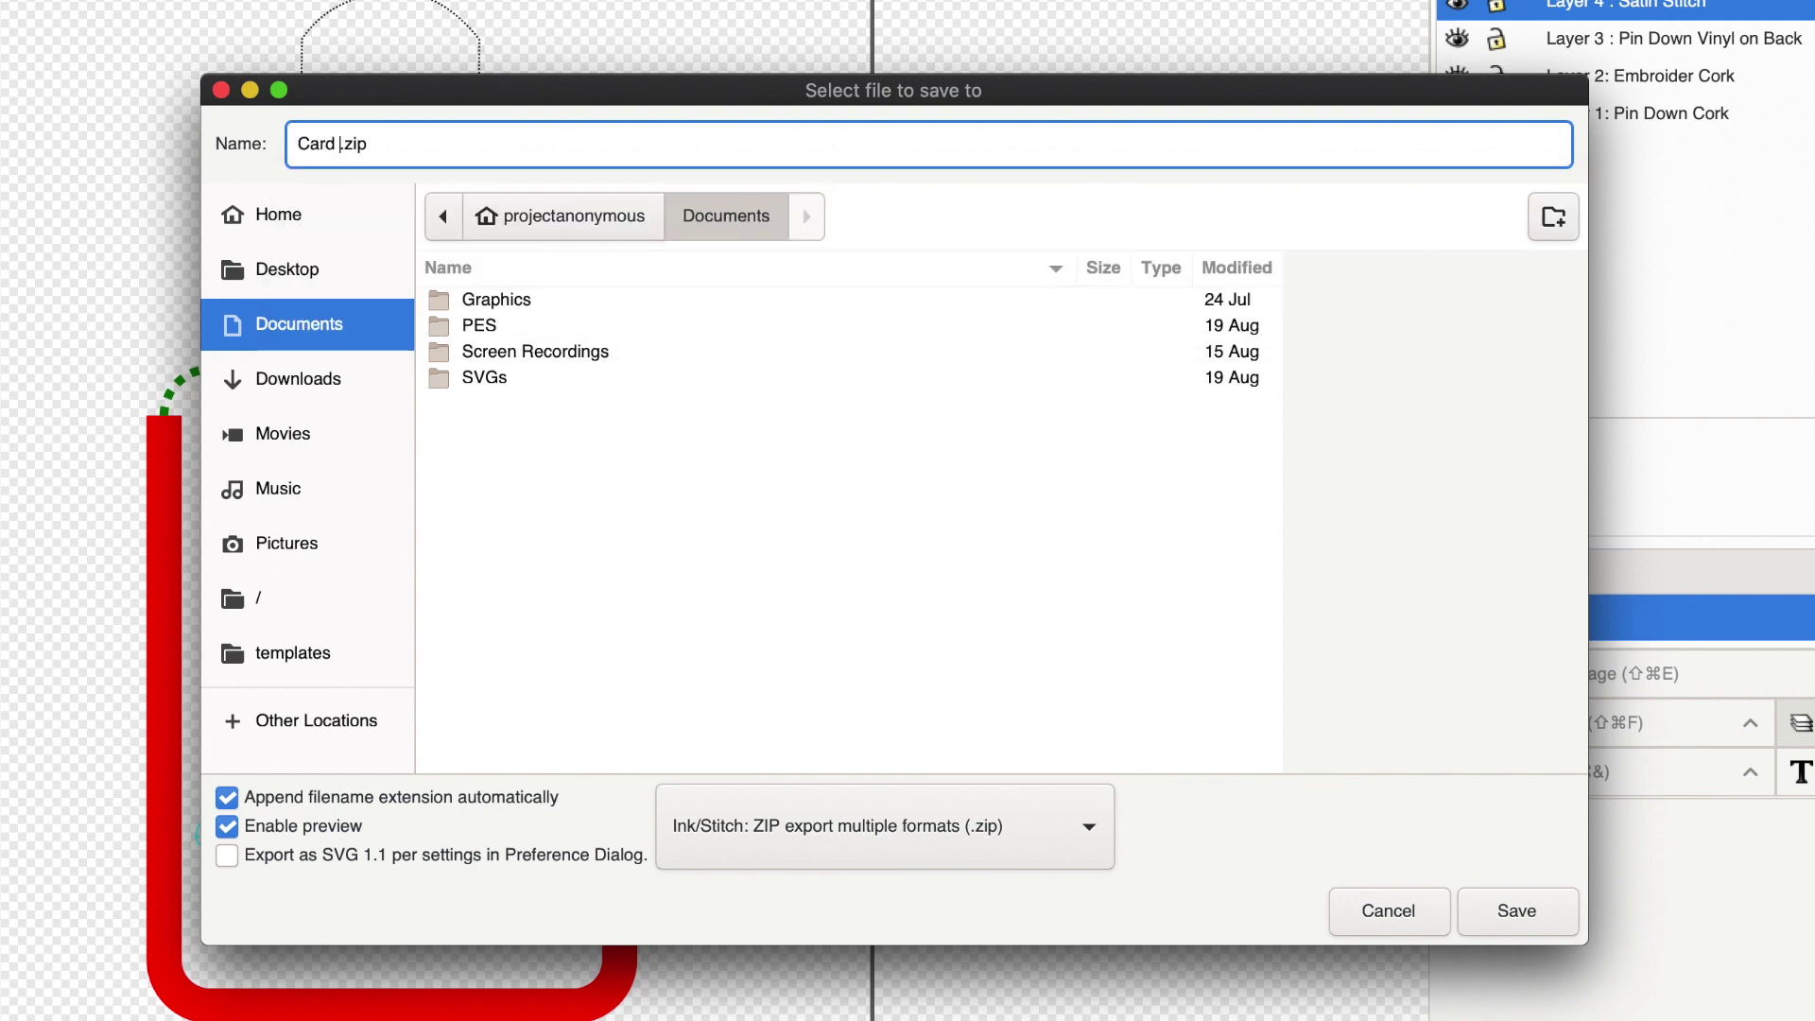
pyautogui.write(' Holder')
pyautogui.click(1535, 910)
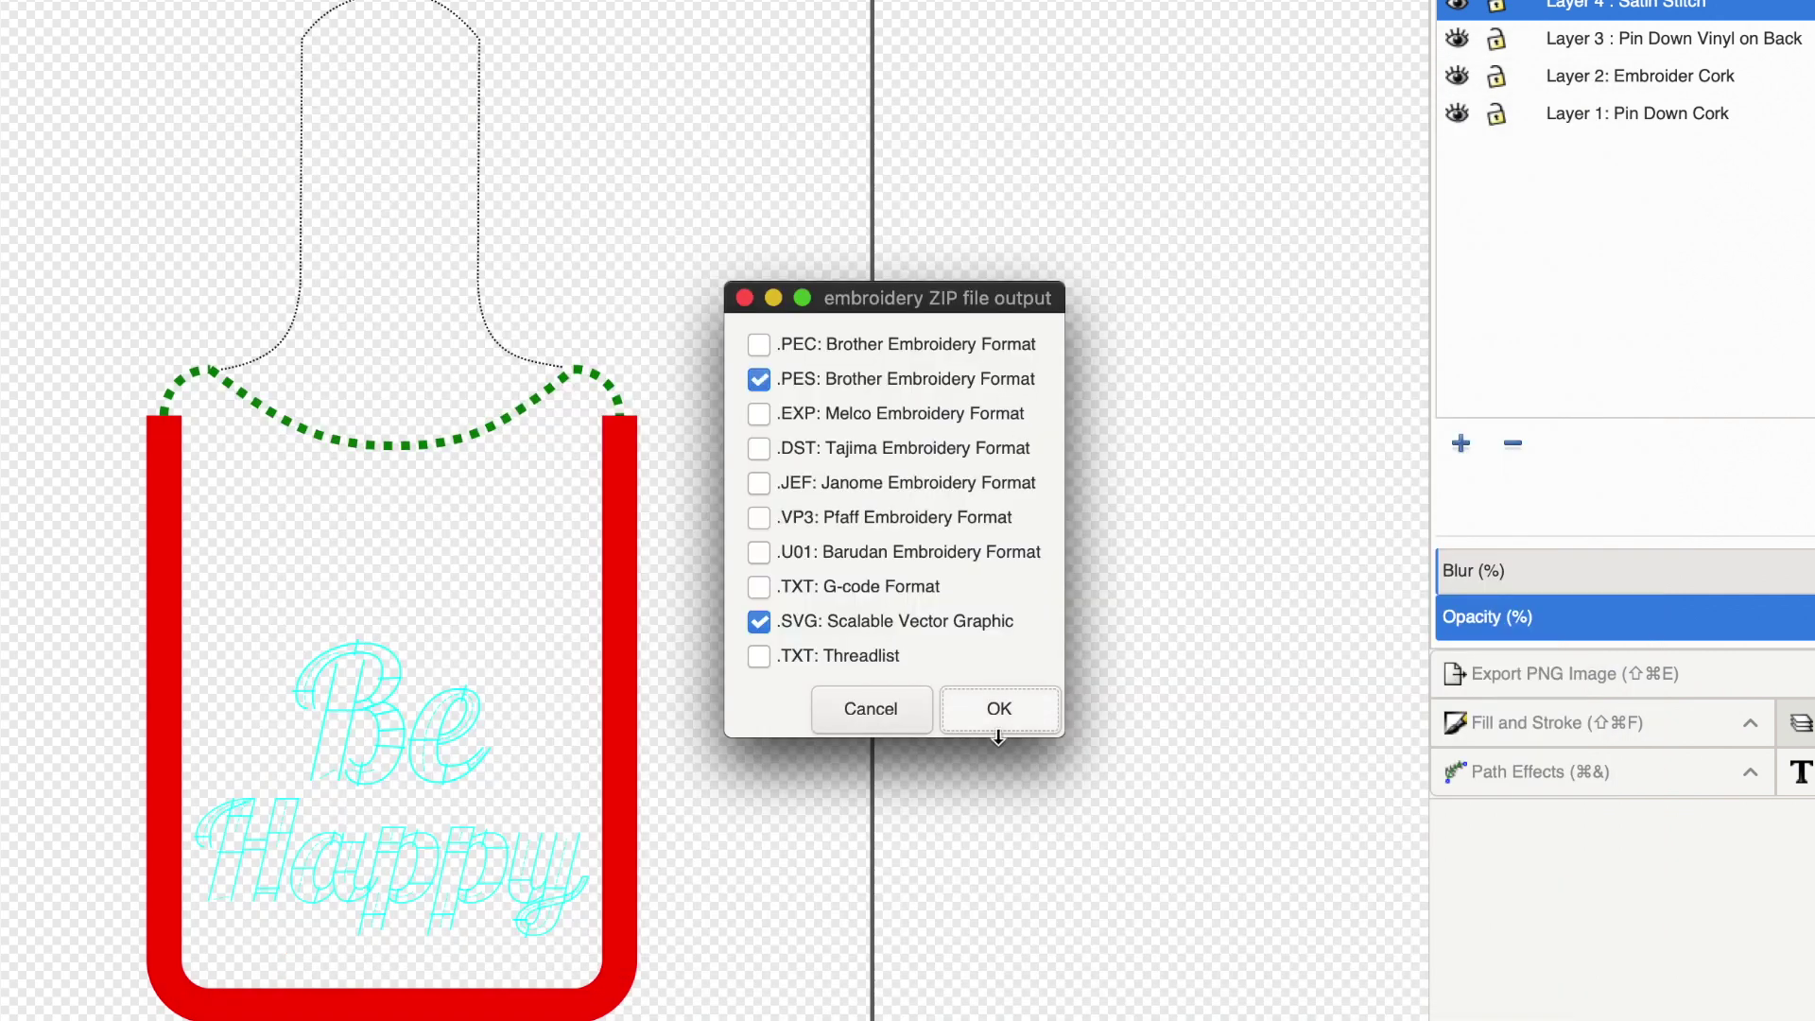
pyautogui.click(999, 724)
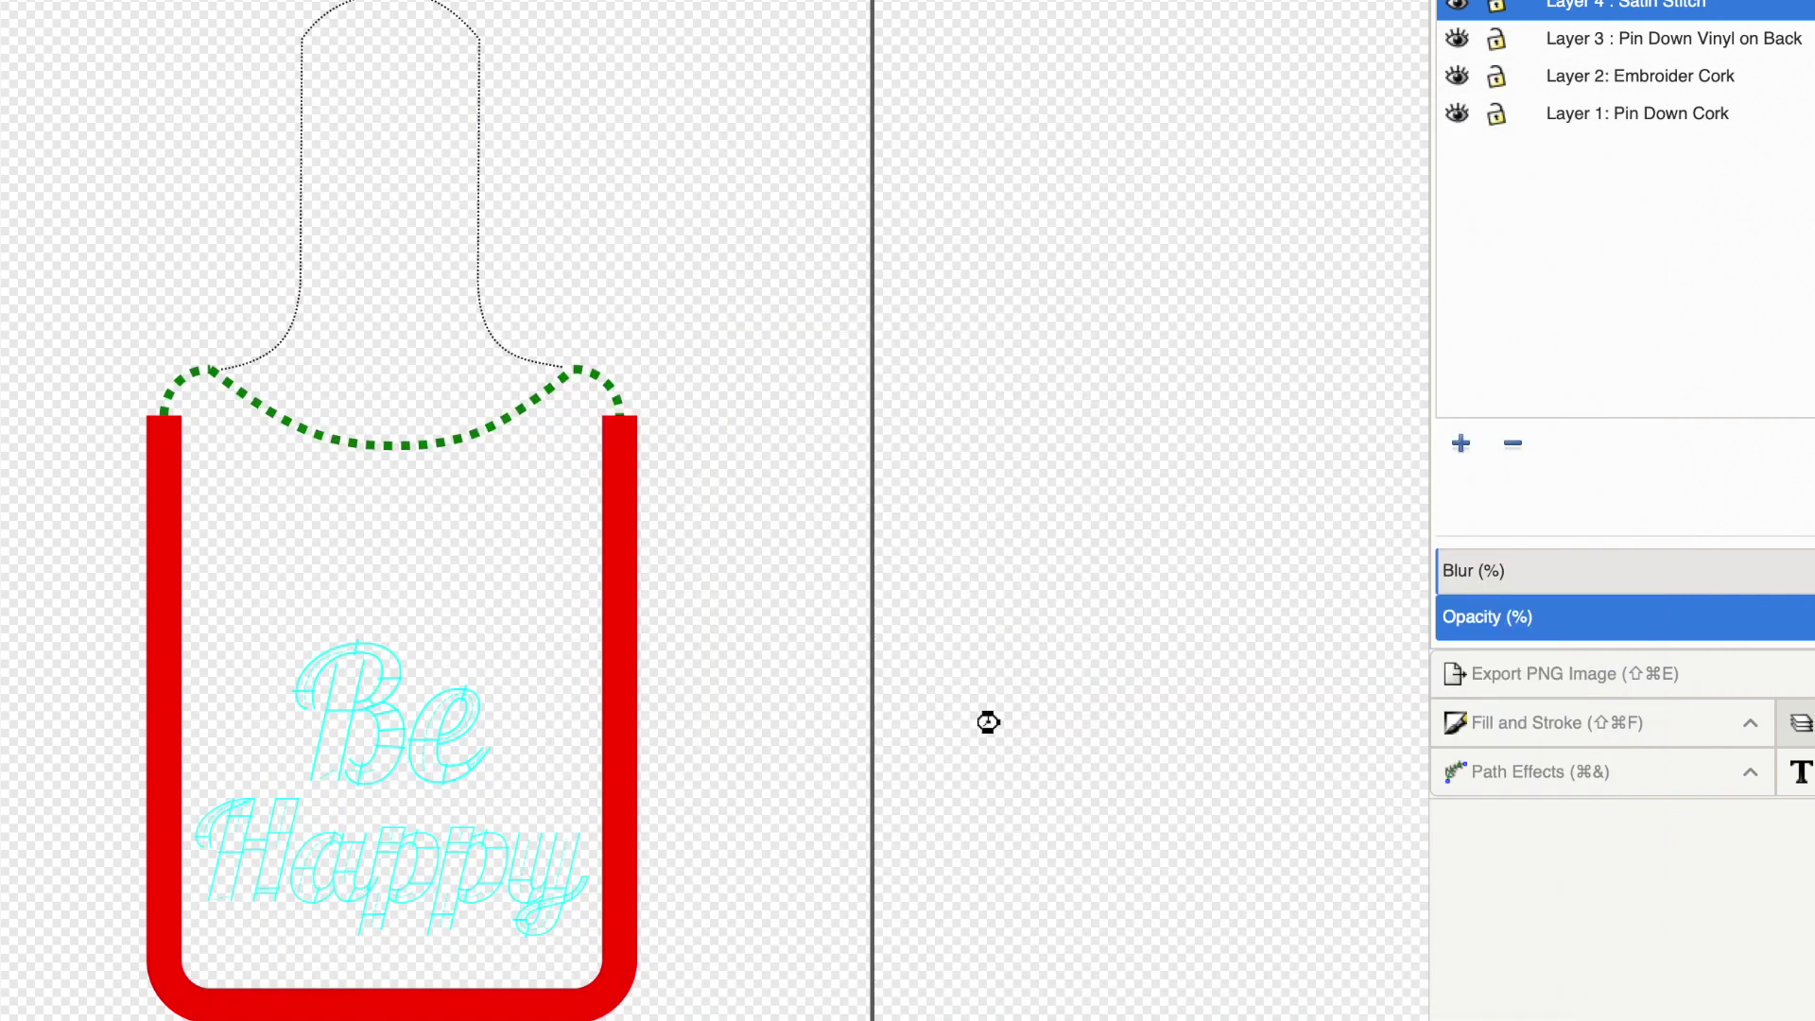